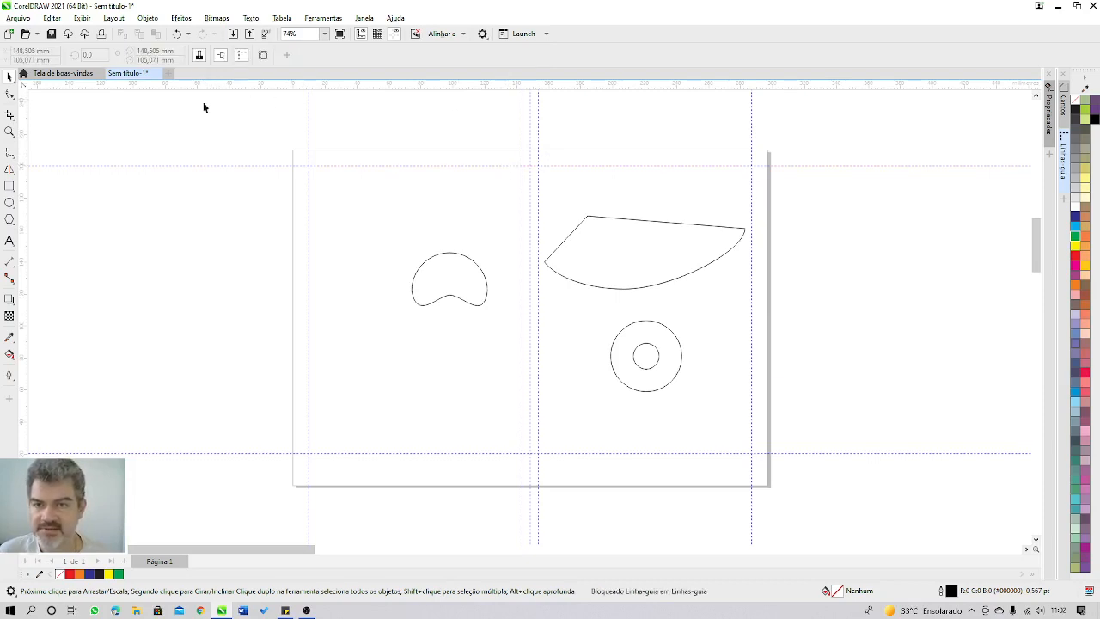
- Unlock the horizontal guideline near the page's upper edge and the vertical guideline near its left edge, dismissing the AMD Installer pop-up
key("ctrl+a")
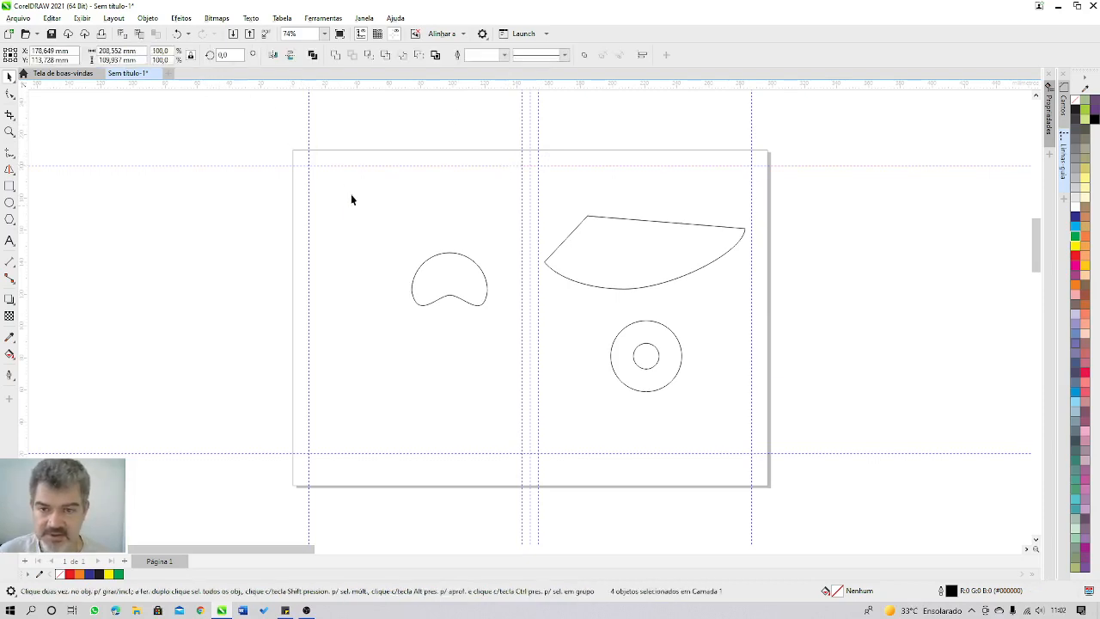
left_click(330, 164)
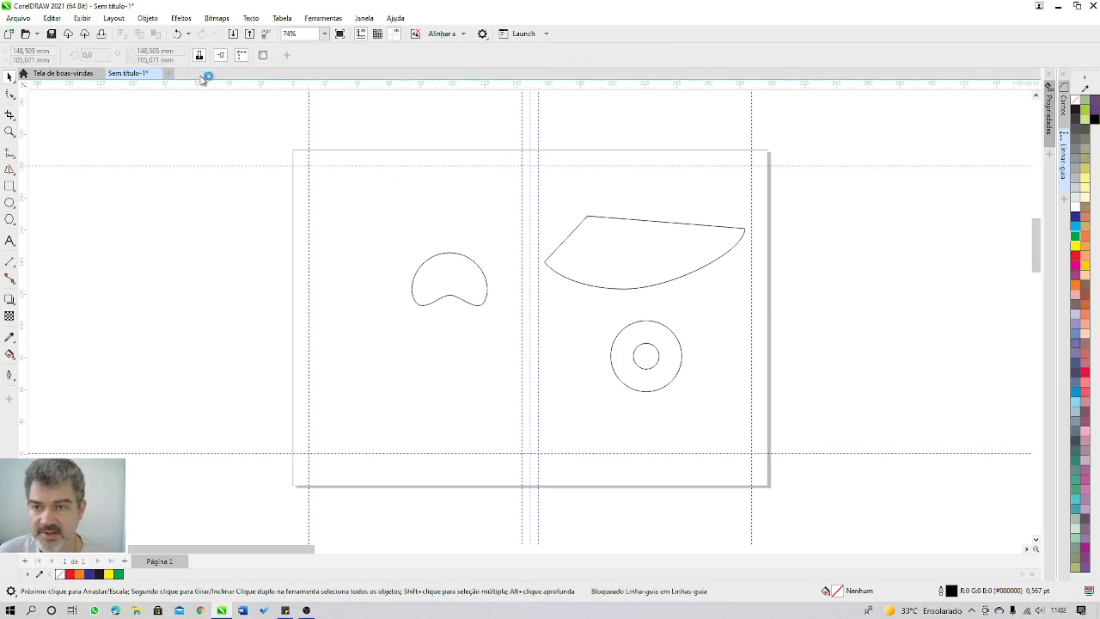
left_click(305, 153)
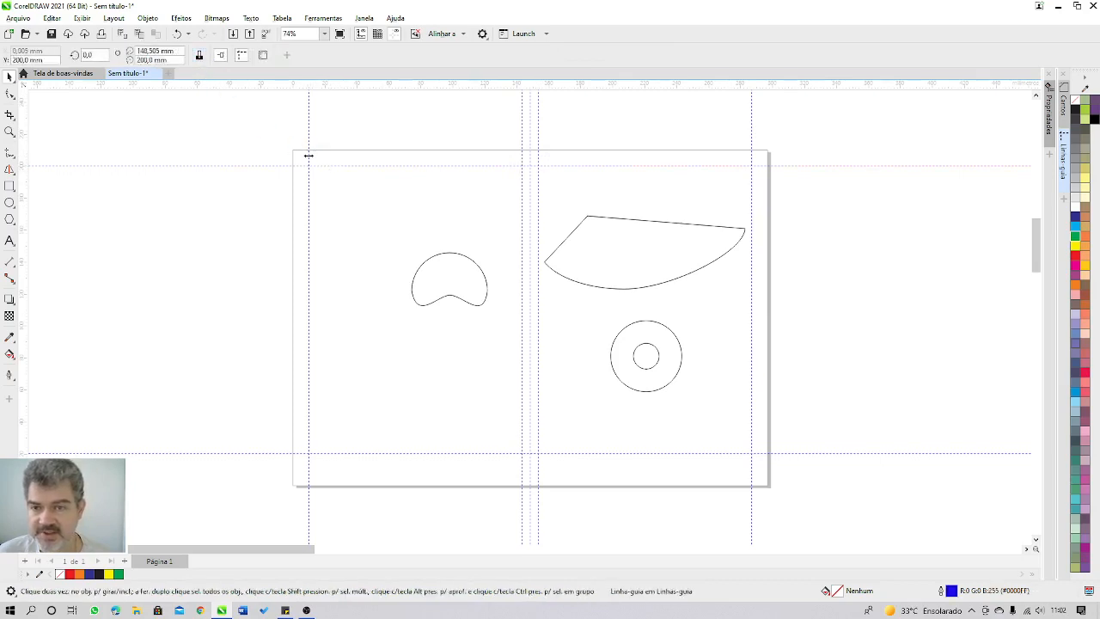
left_click(309, 156)
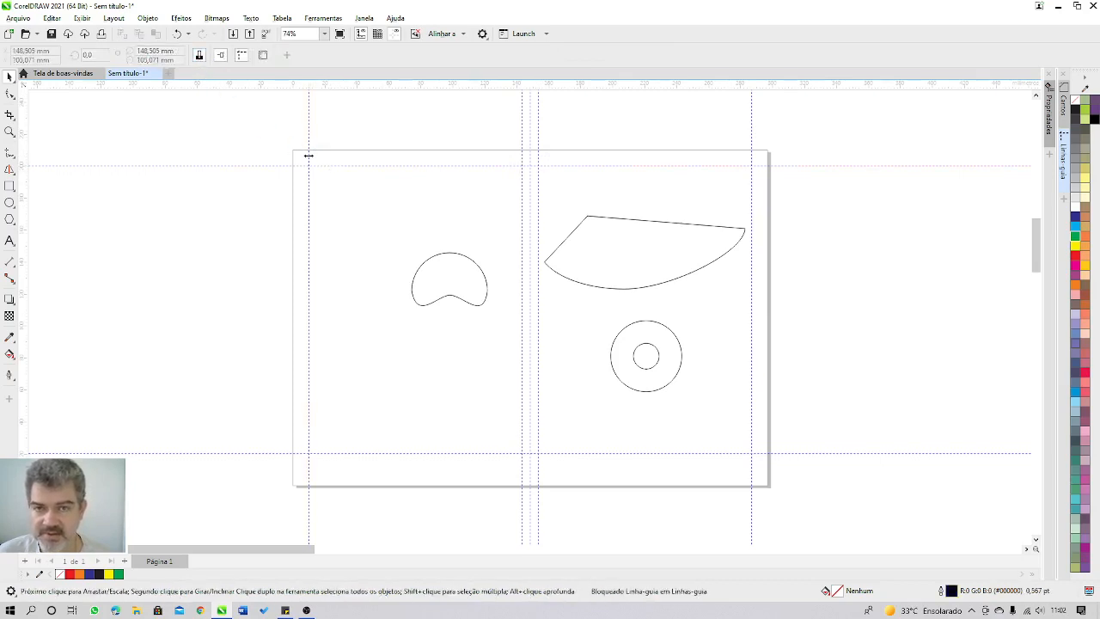
right_click(309, 155)
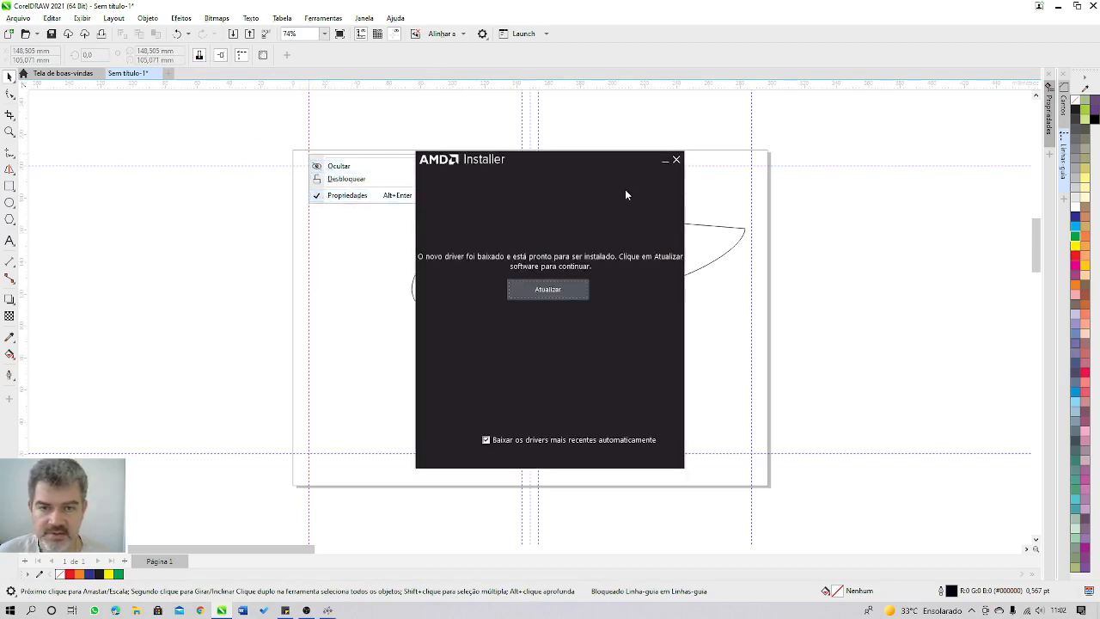
left_click(670, 164)
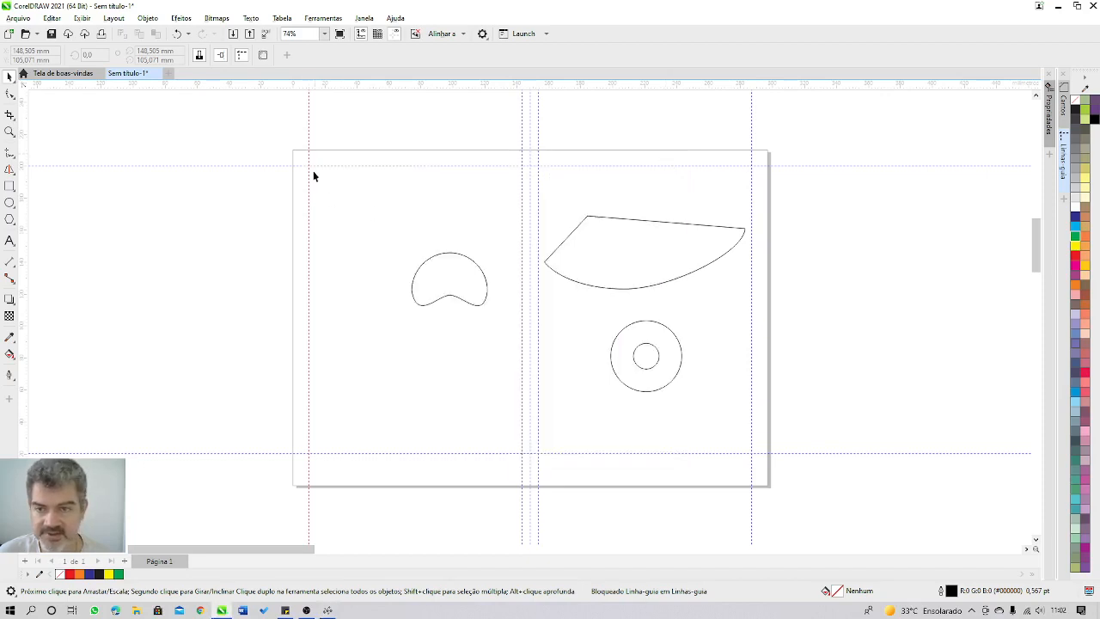
left_click(200, 56)
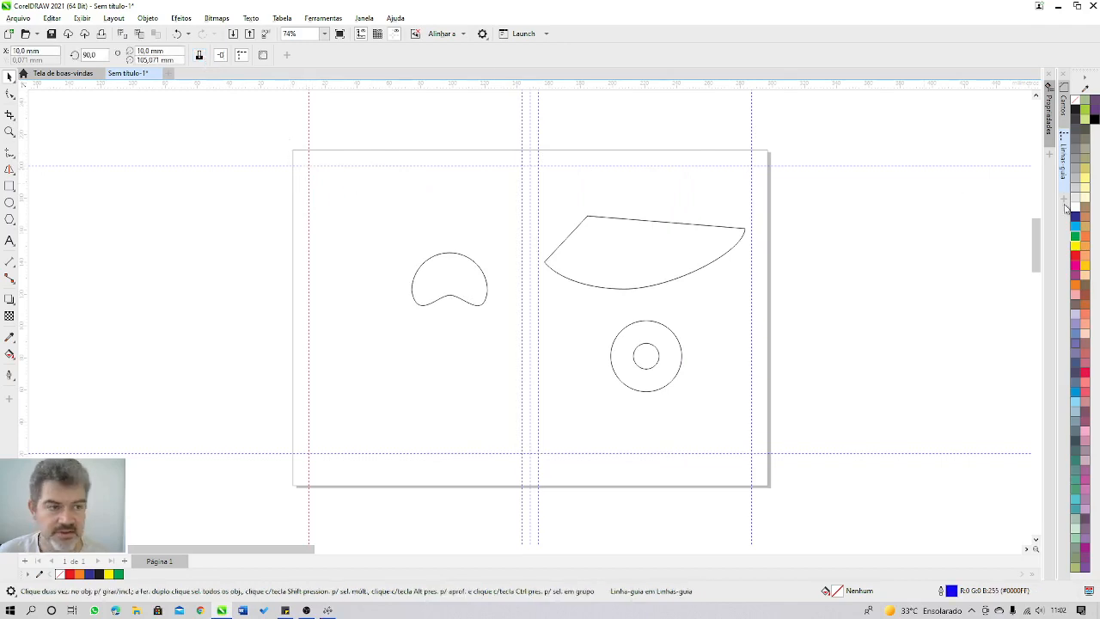
- Open the list of guidelines and convert the 200 mm horizontal guideline into a vertical one at 10 mm
left_click(1064, 163)
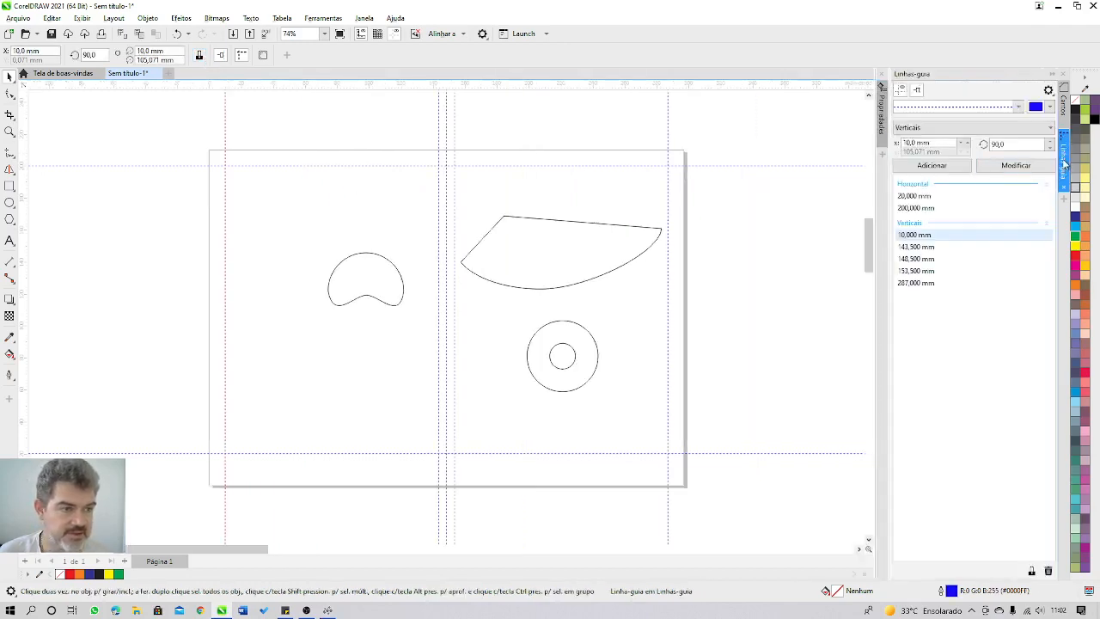
left_click(916, 199)
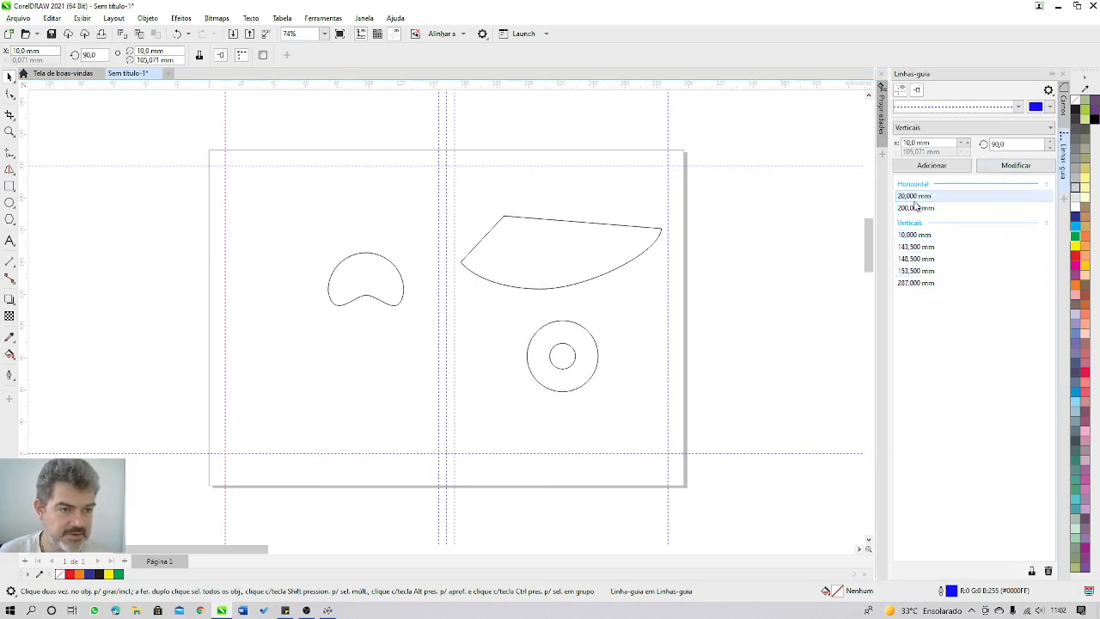
left_click(916, 208)
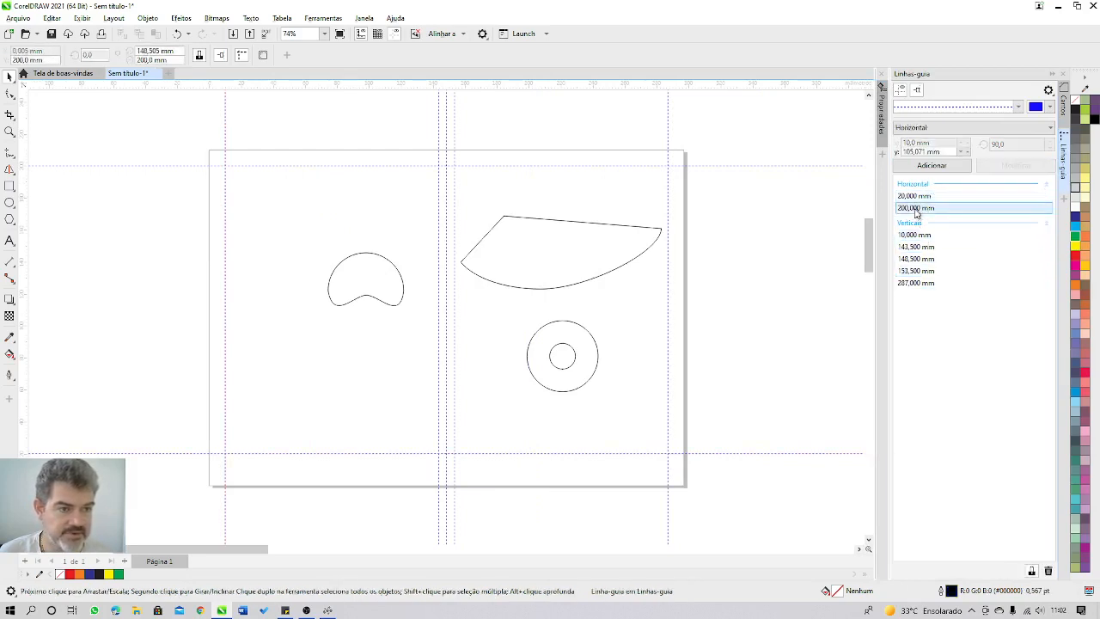
left_click(911, 197)
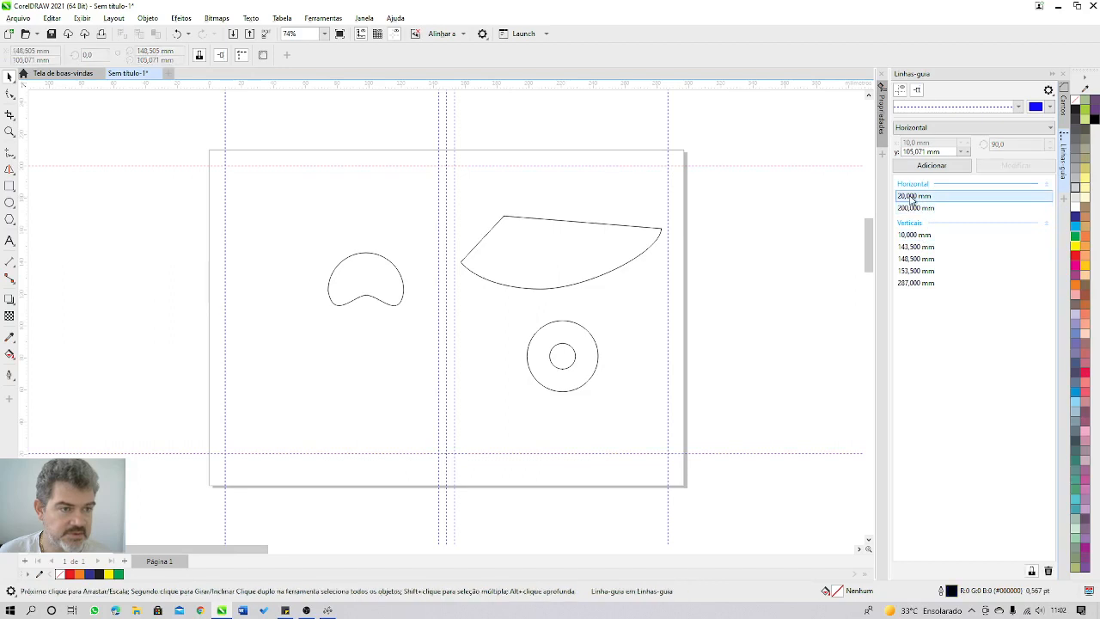
left_click(917, 209)
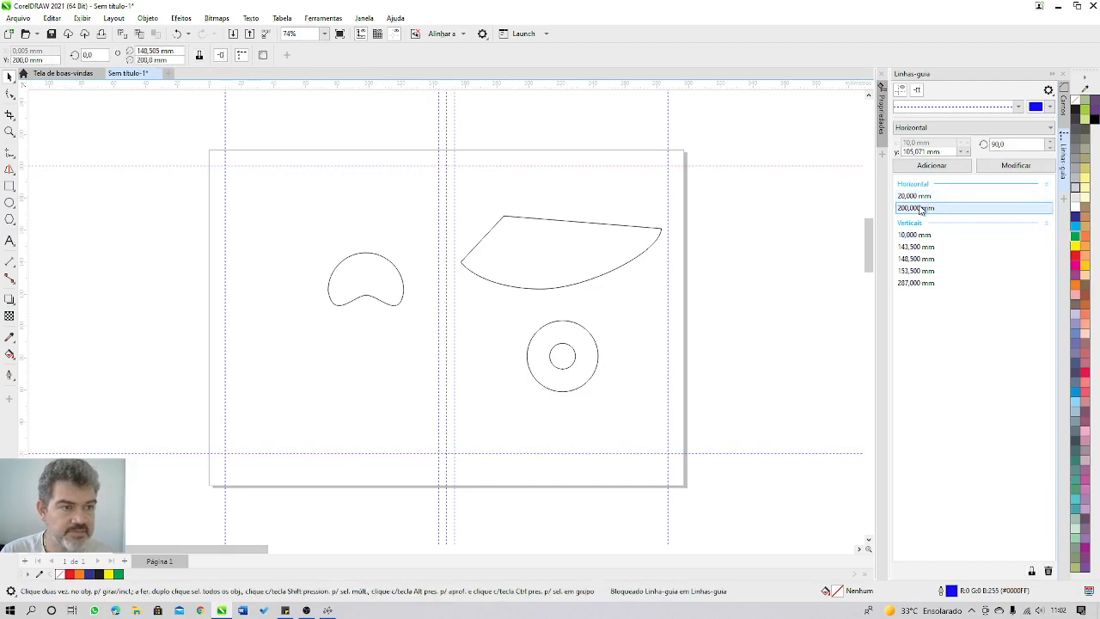
left_click(1012, 165)
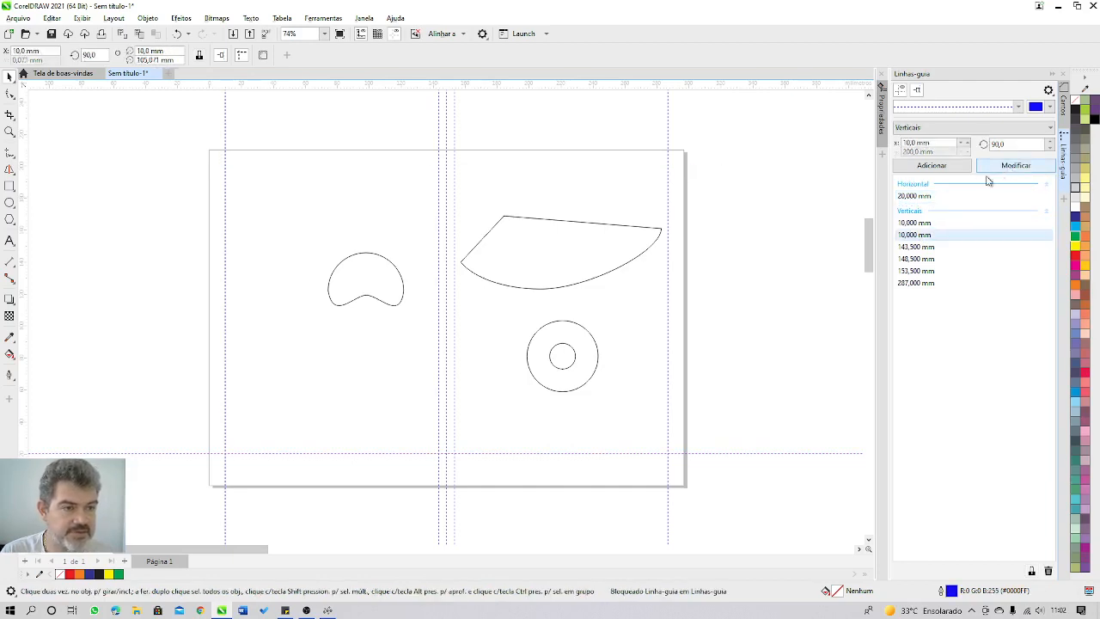
- Delete both vertical guidelines located at 10 mm
left_click(914, 196)
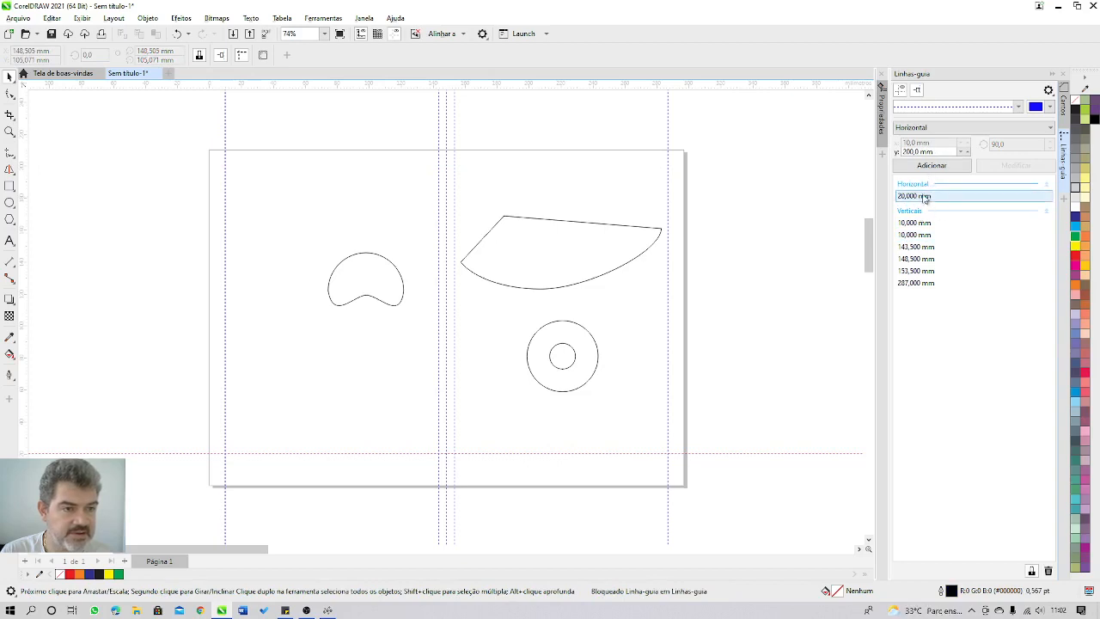
left_click(916, 234)
key("Delete")
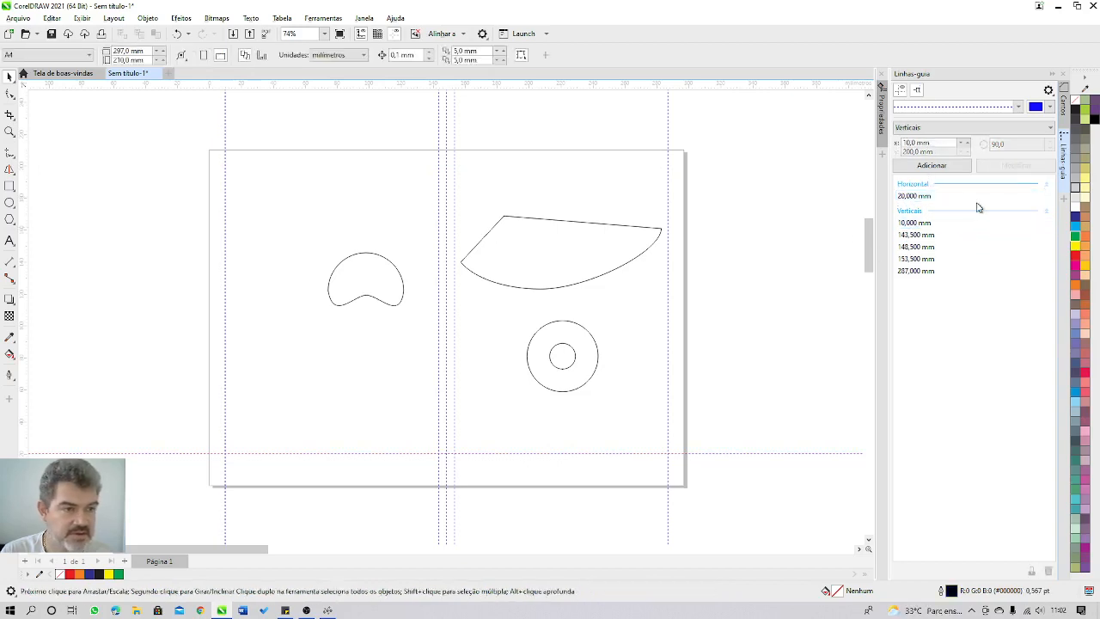
left_click(914, 224)
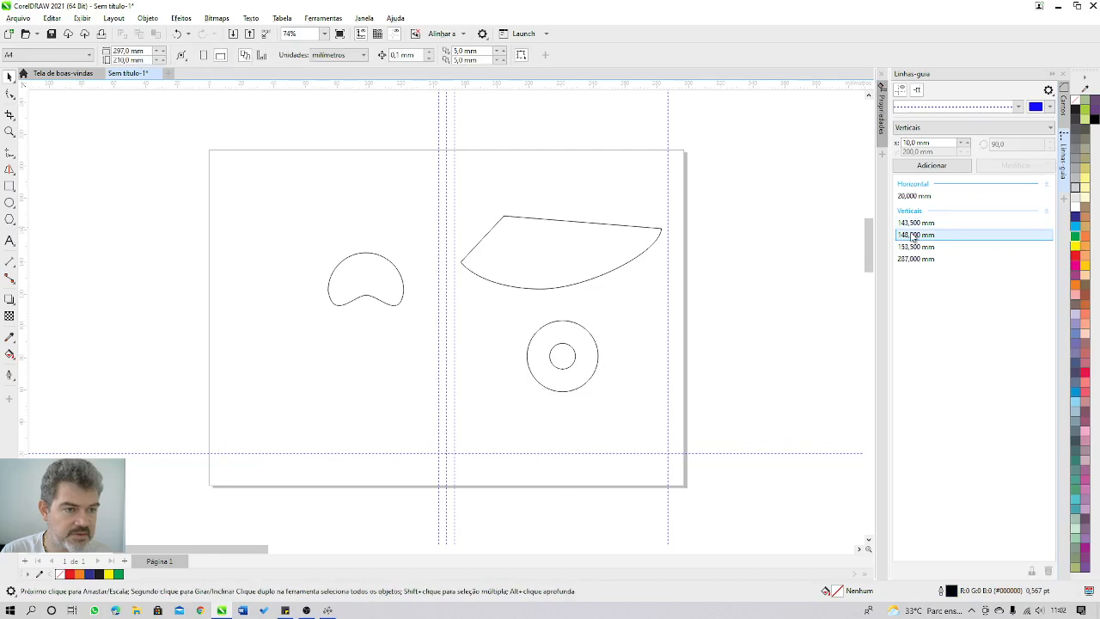
key("Delete")
- Unlock and delete all the remaining vertical guidelines, from 143.5 mm to 287 mm, together
left_click(928, 259)
left_click(912, 225, "shift")
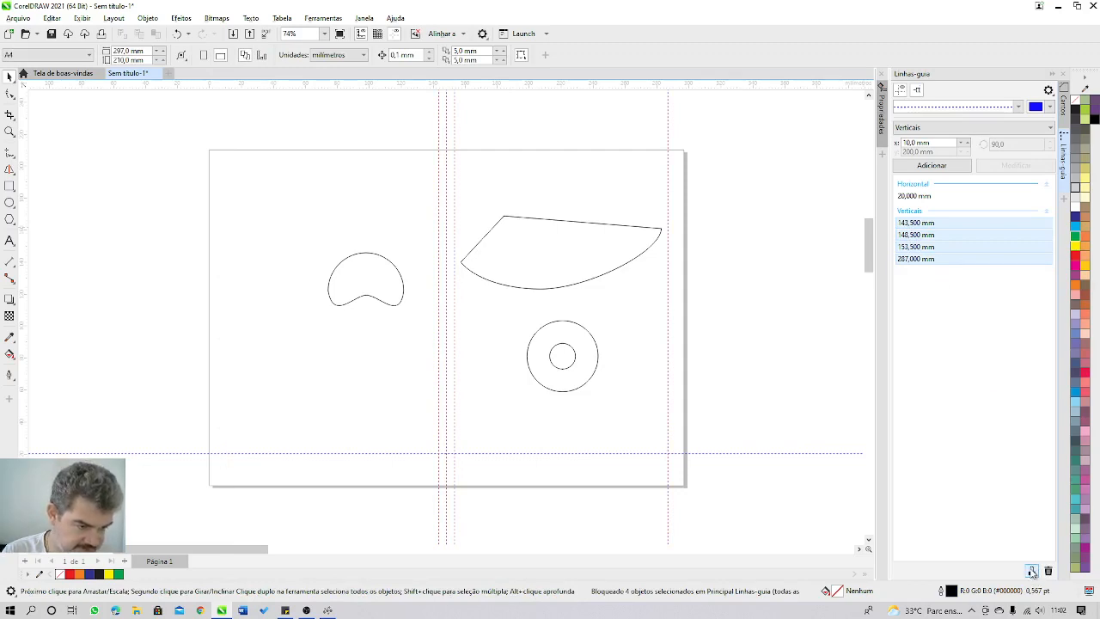
left_click(1033, 572)
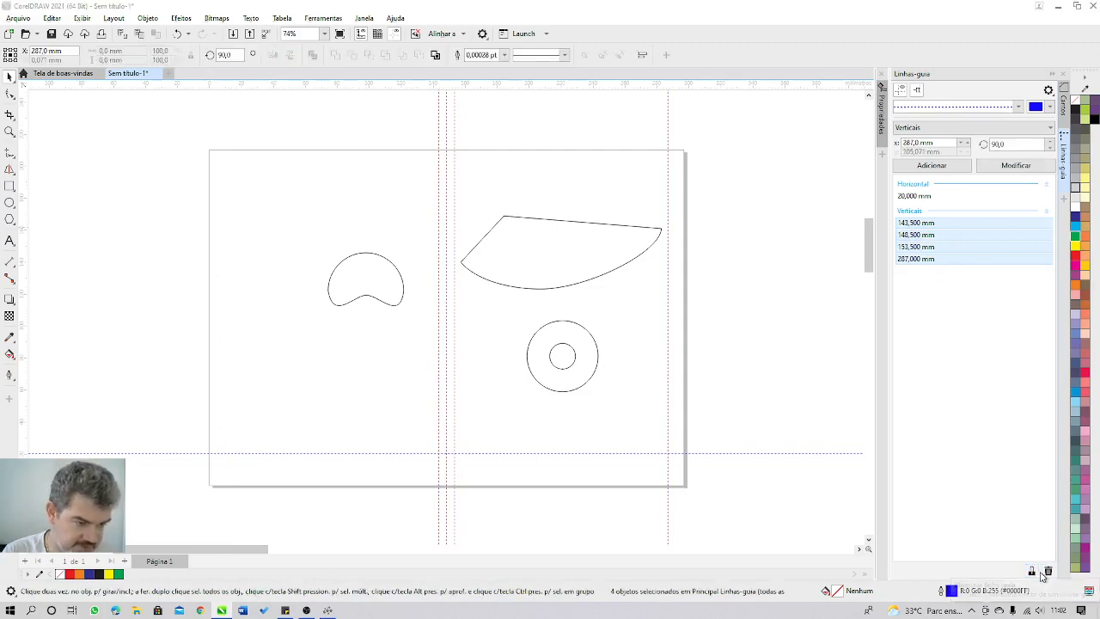
left_click(1047, 572)
- Unlock and delete the horizontal guideline at 20 mm, and collapse the guidelines list
left_click(909, 197)
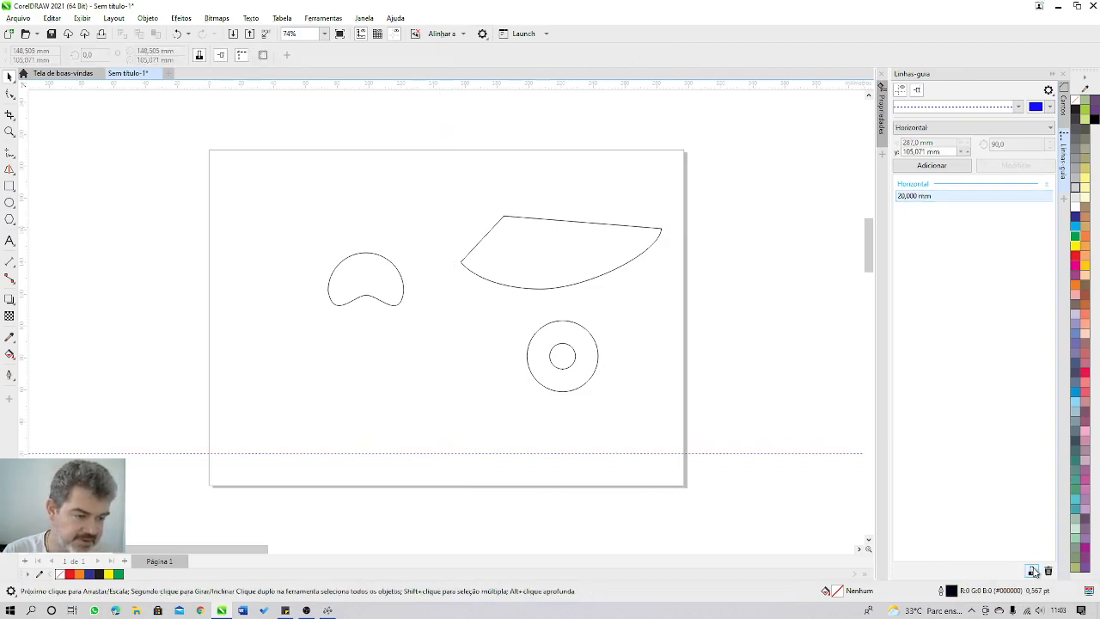
left_click(1032, 572)
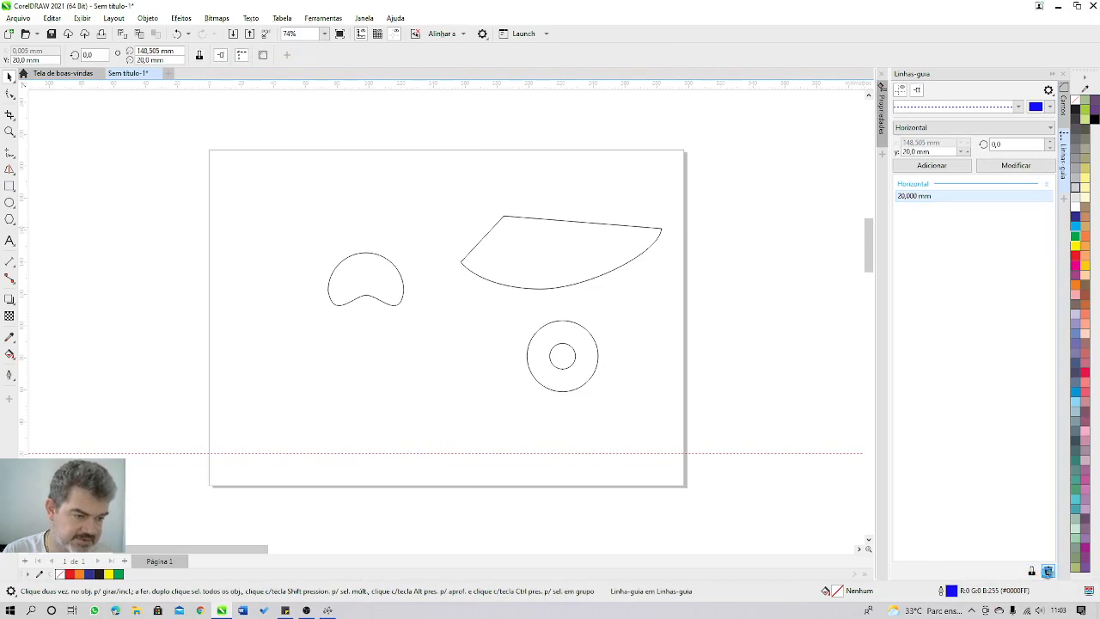
left_click(1047, 573)
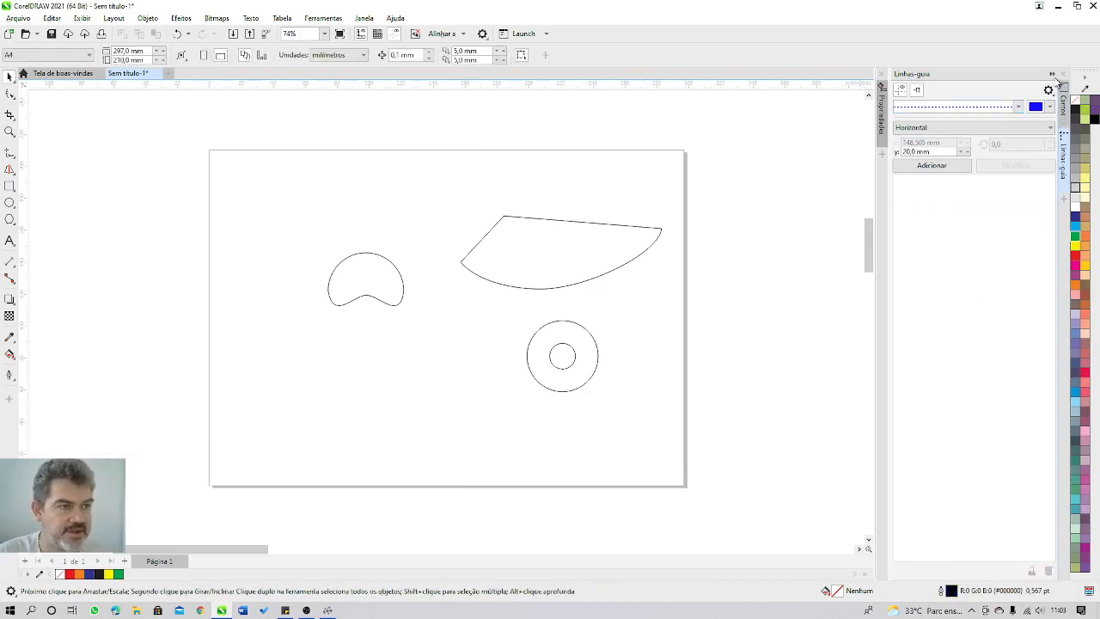
left_click(1053, 75)
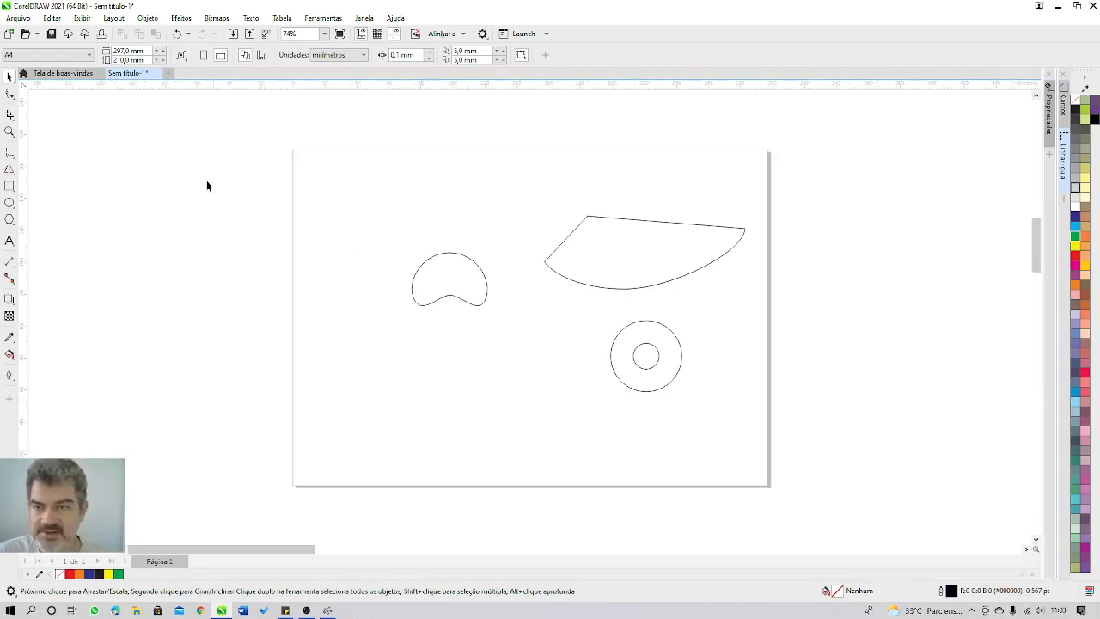
- Draw a three-point ellipse about 61 mm wide and 29 mm high below the bean-shaped curve
left_click(9, 206)
left_click(61, 214)
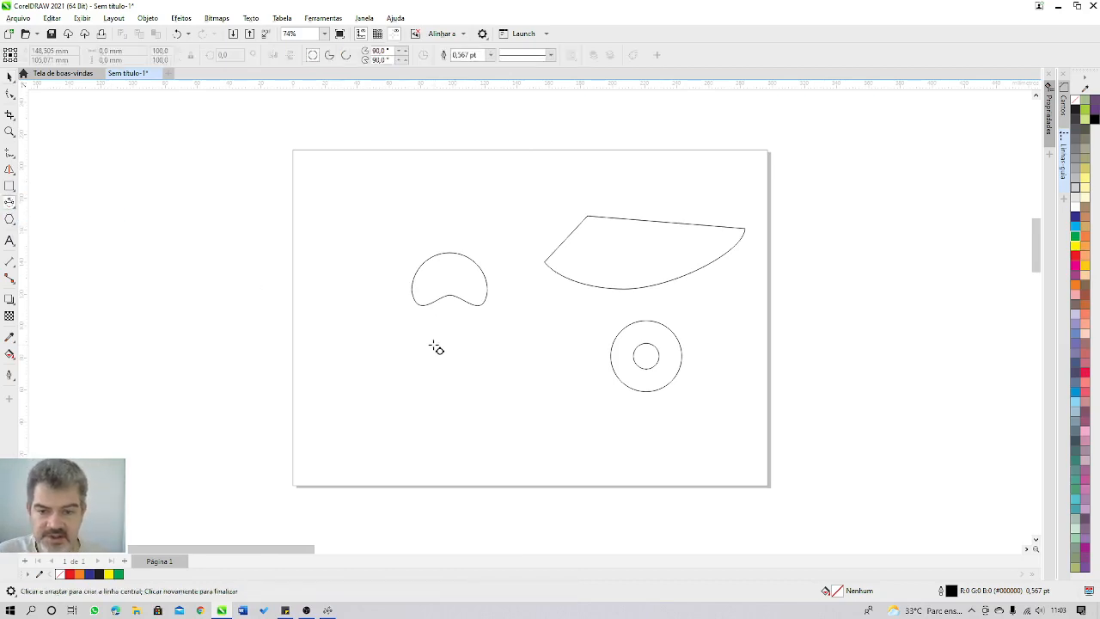
left_click_drag(428, 345, 526, 346)
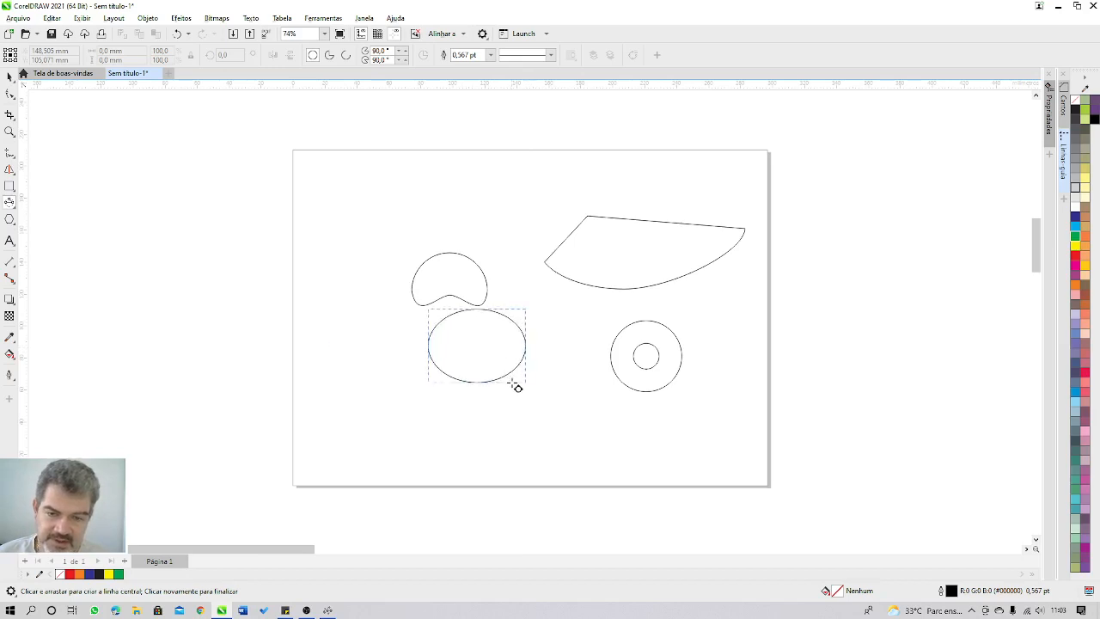
left_click(519, 363)
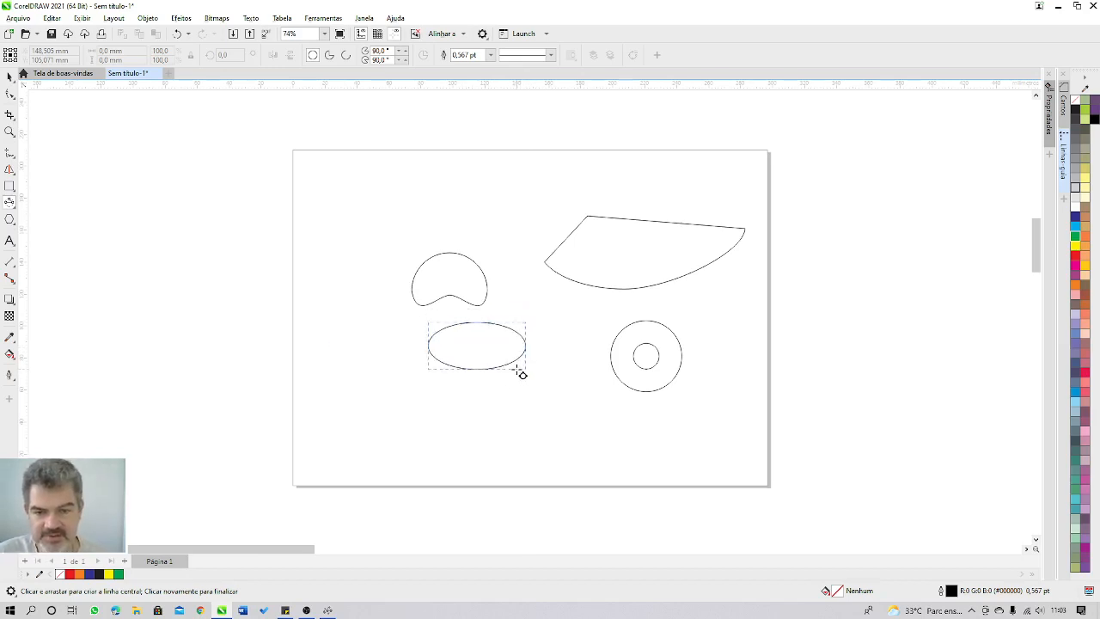
left_click(515, 371)
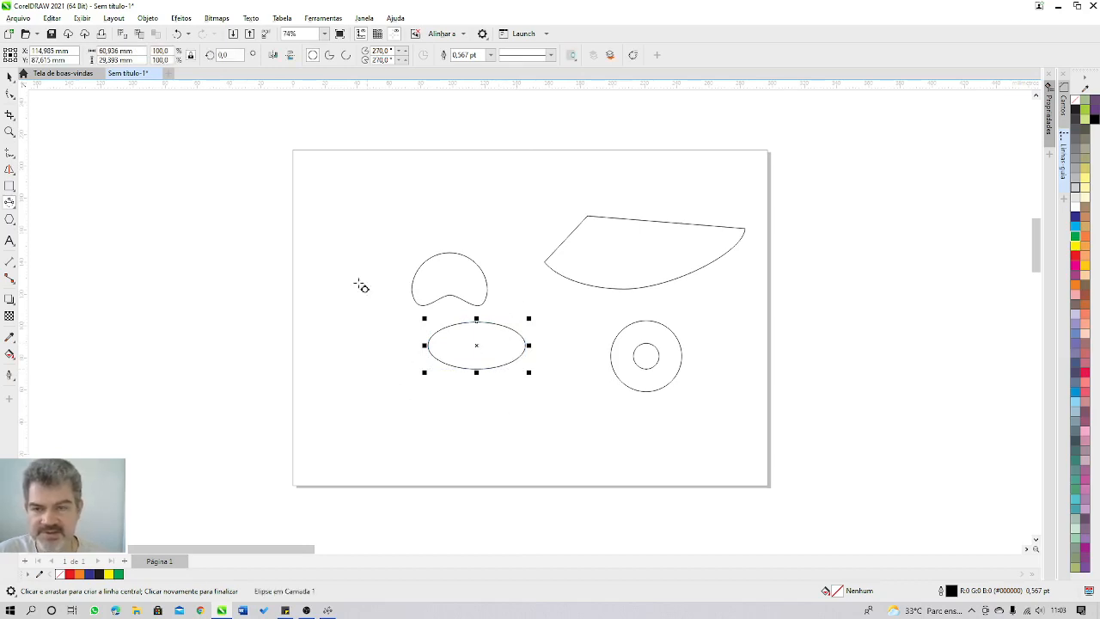
- Rotate the ellipse 90 degrees about its centre and skew it horizontally to the right until it is about 45 mm wide
left_click(9, 78)
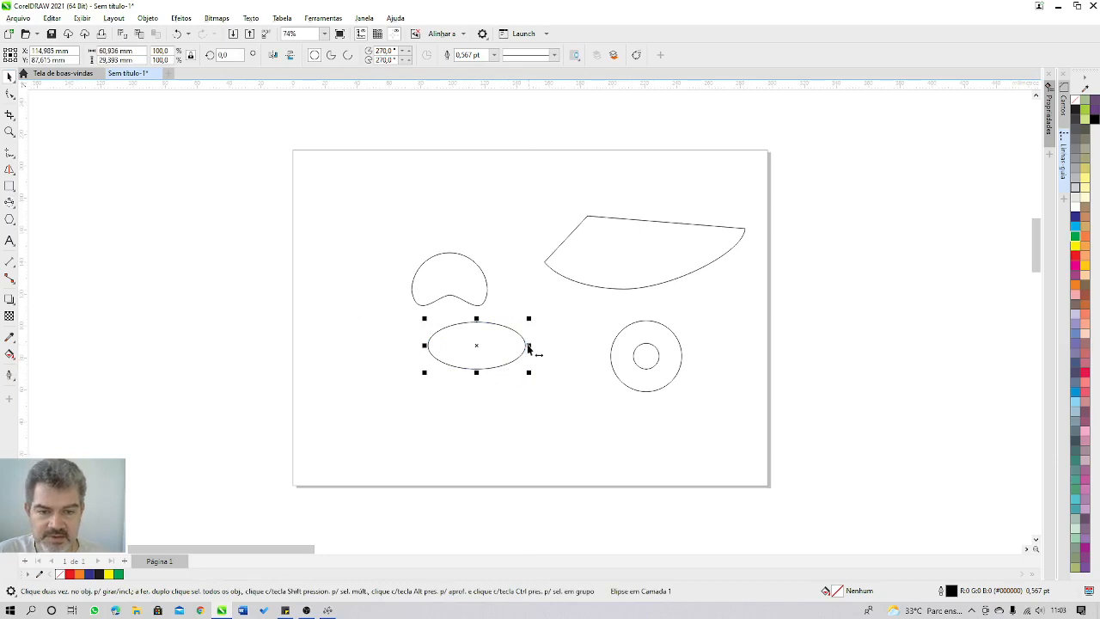
scroll(506, 326, "up", 4)
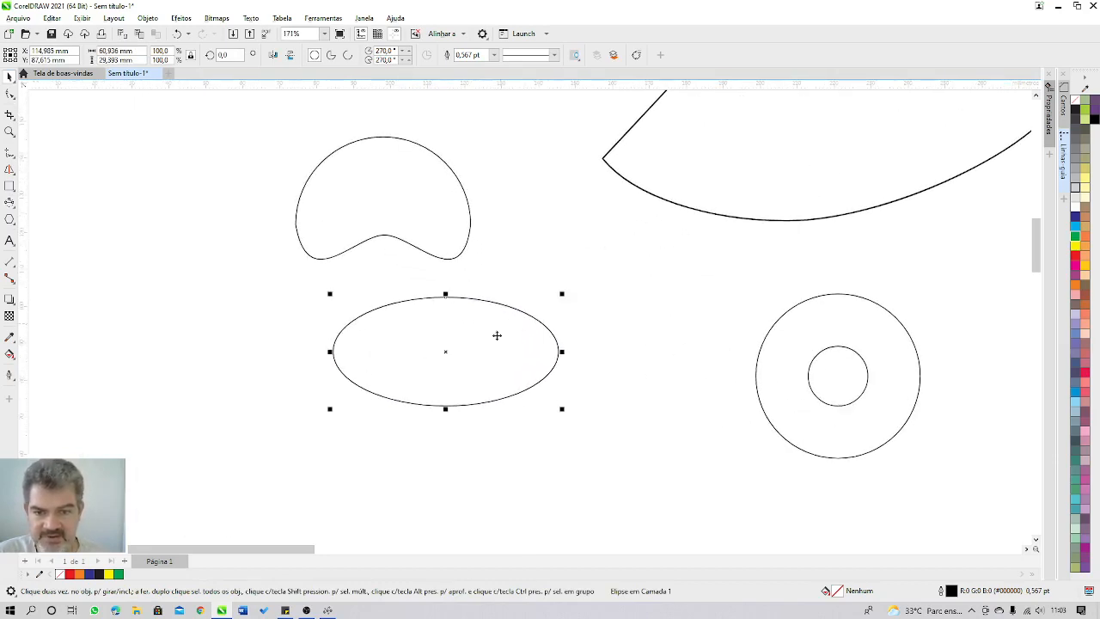
left_click(497, 308)
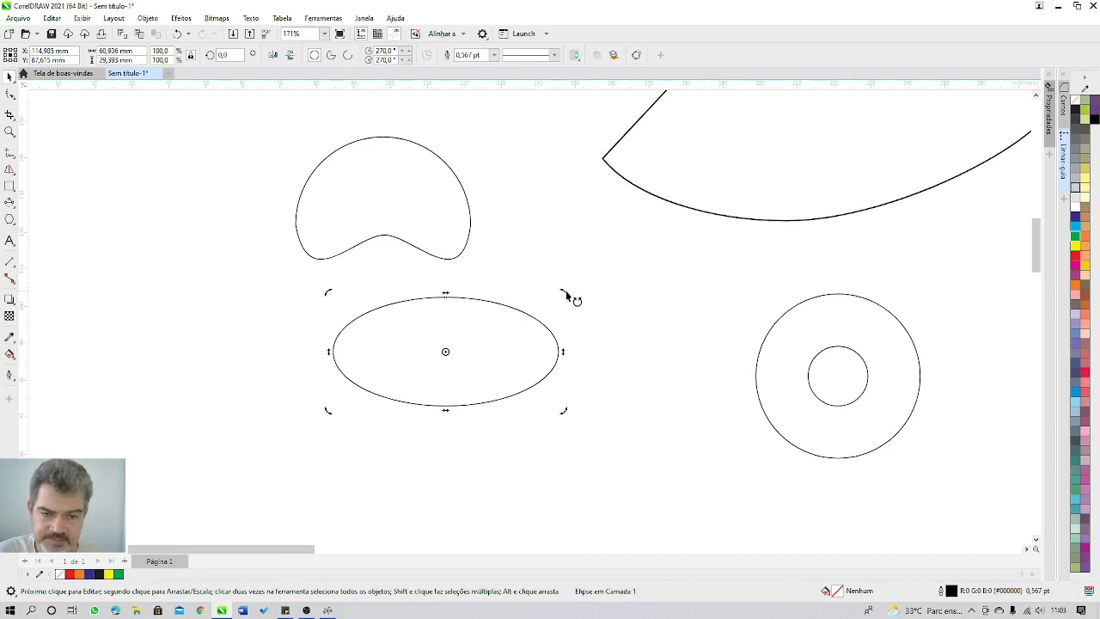
left_click_drag(565, 291, 340, 186)
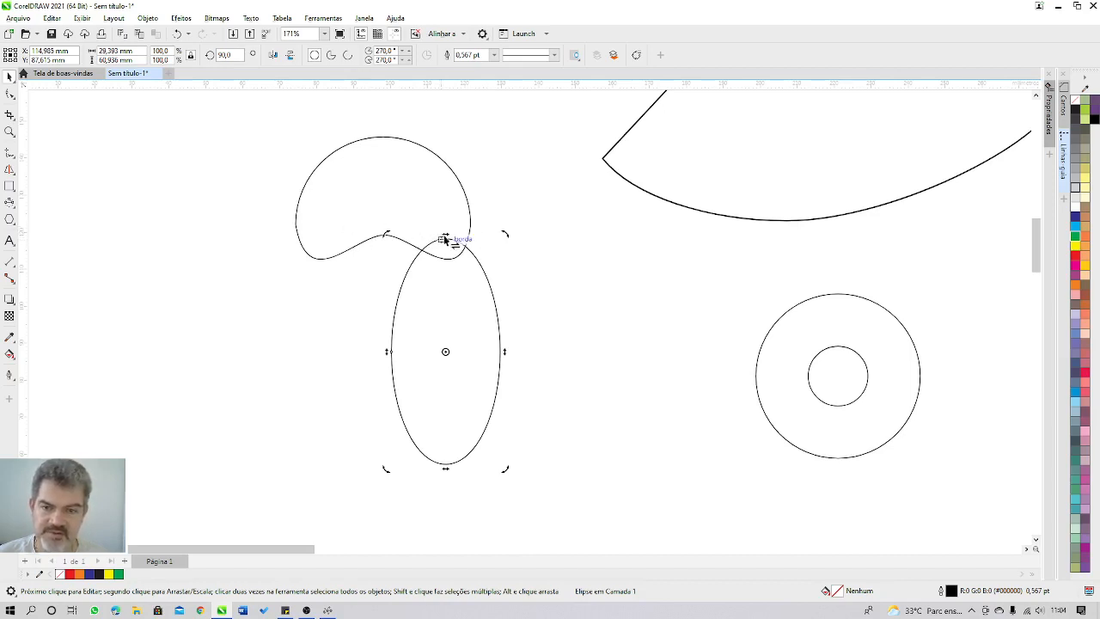
left_click_drag(446, 239, 571, 275)
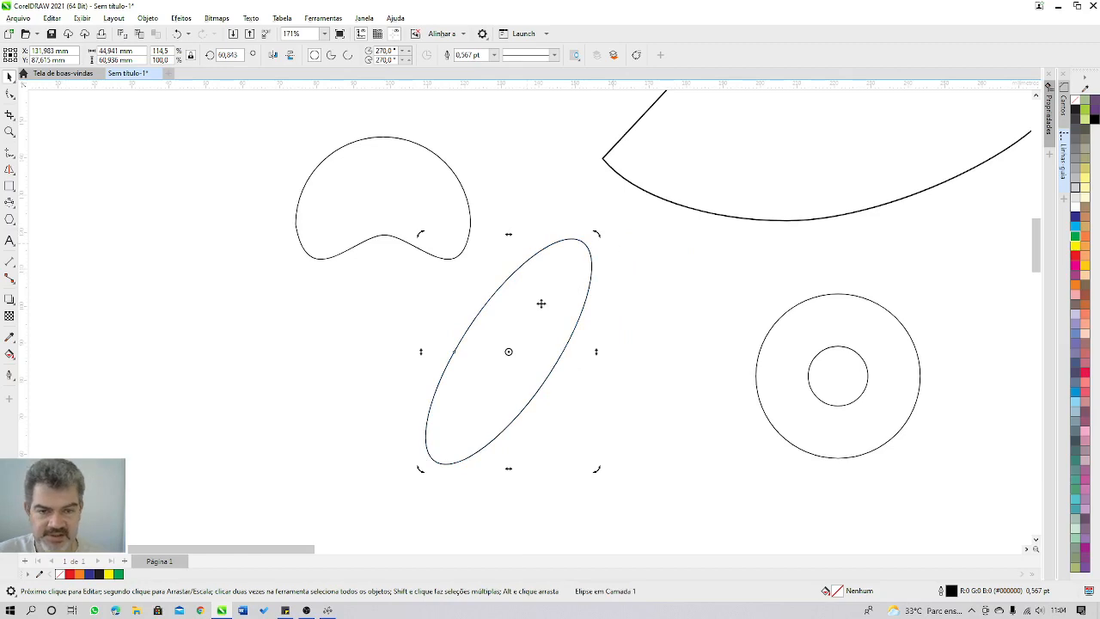
- Draw a rectangle left of the slanted ellipse and skew it horizontally into a parallelogram about 47 mm wide and 17 mm high
left_click(8, 187)
left_click_drag(225, 314, 344, 376)
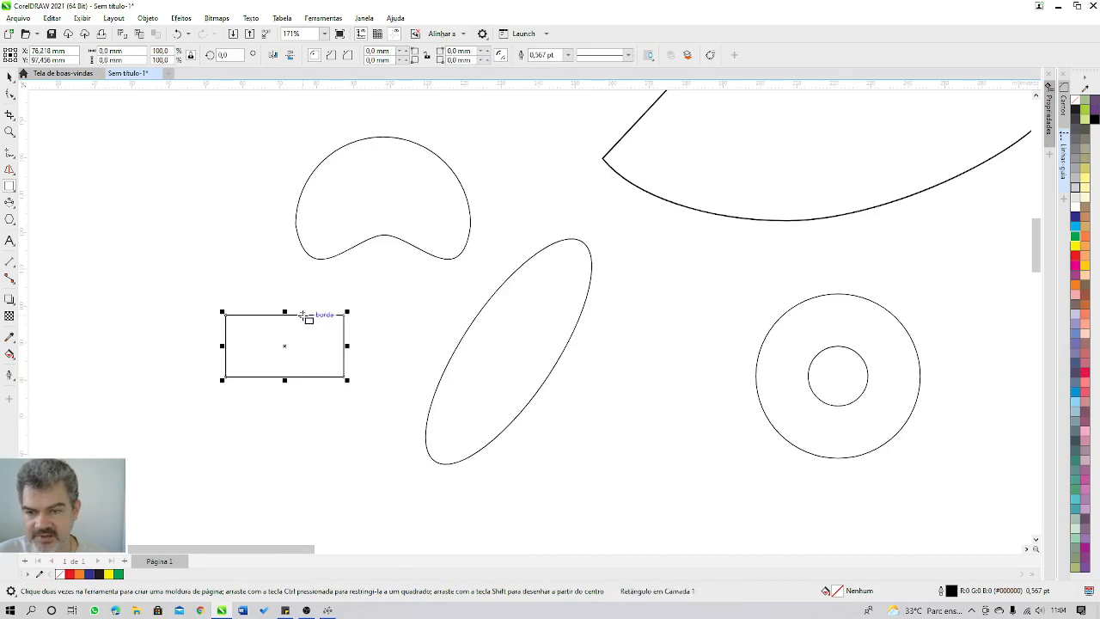
key("space")
left_click(302, 315)
left_click_drag(286, 313, 341, 318)
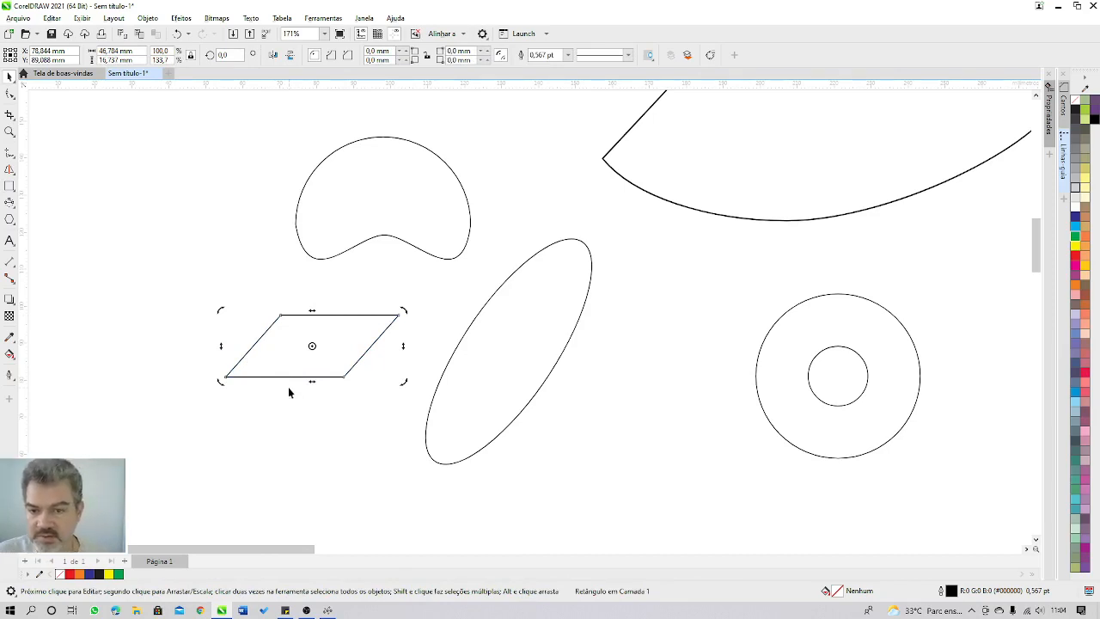
- Skew the parallelogram vertically, shifting its right side downward until it is about 21 mm high
left_click(303, 410)
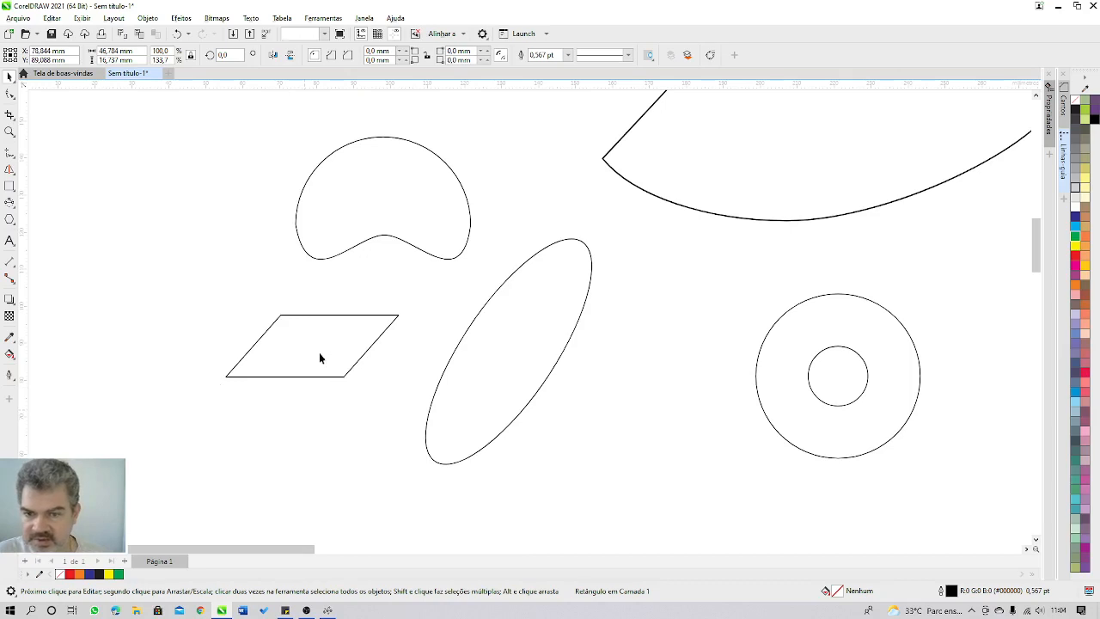
left_click(329, 316)
left_click(325, 319)
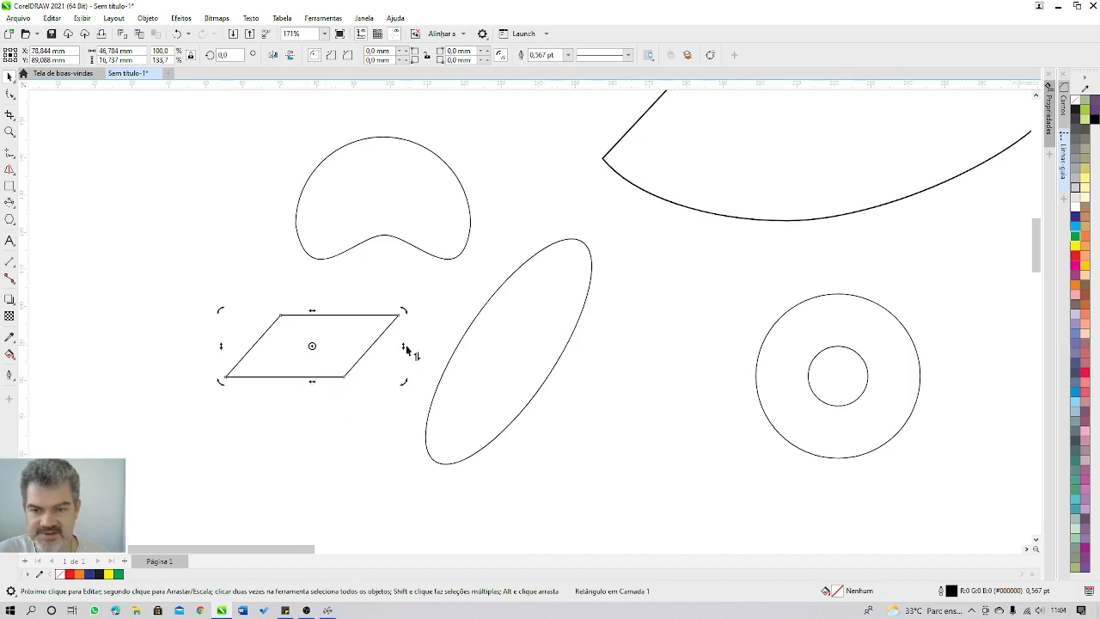
left_click_drag(404, 349, 388, 402)
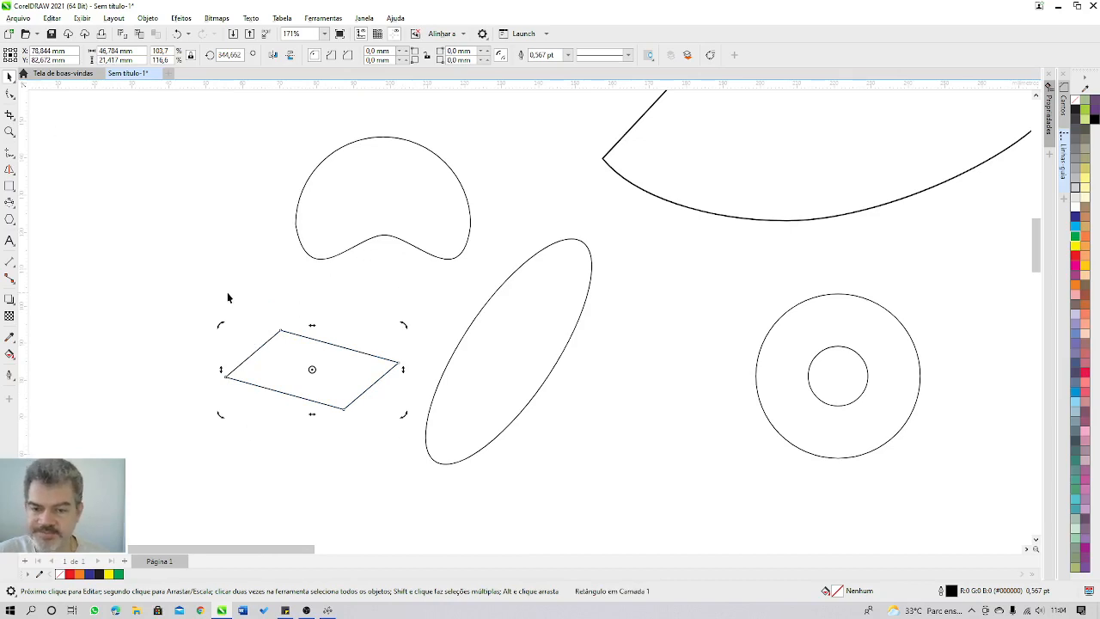
- Delete the skewed parallelogram and the slanted ellipse
key("Delete")
left_click(470, 351)
key("Delete")
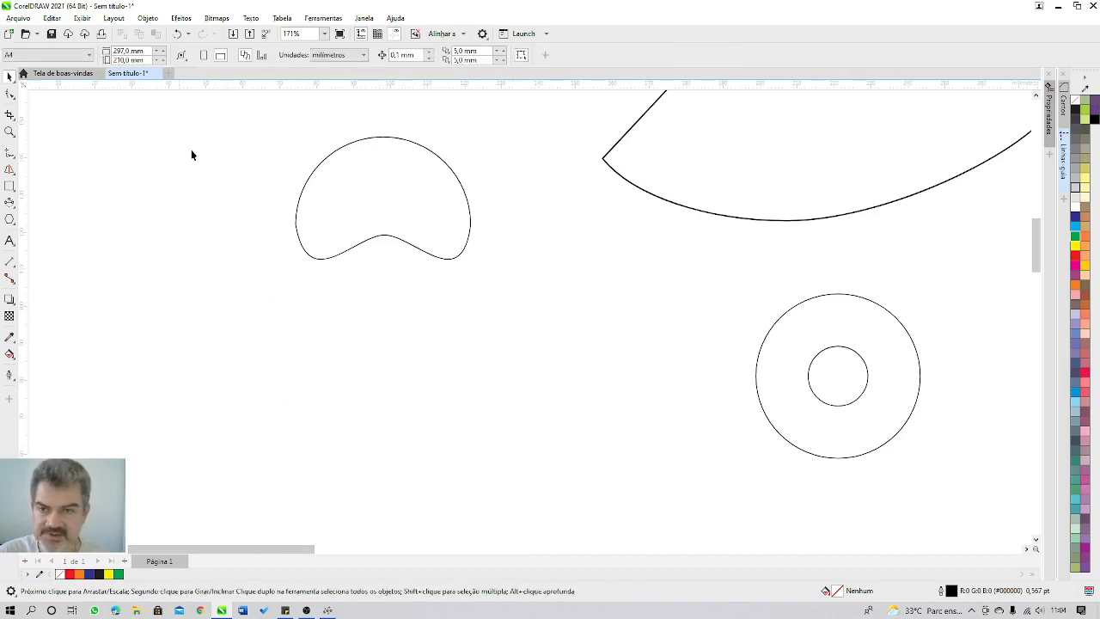
- Draw a seven-sided polygon about 56 mm wide and 54 mm high from its centre, directly below the bean-shaped curve
scroll(342, 289, "down", 2)
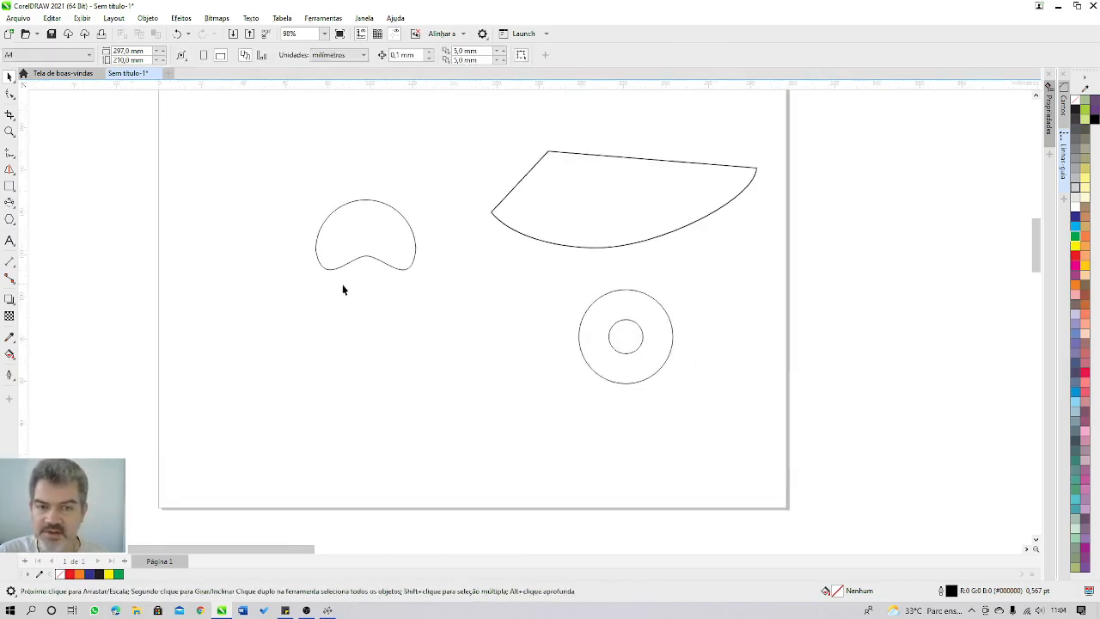
left_click(8, 220)
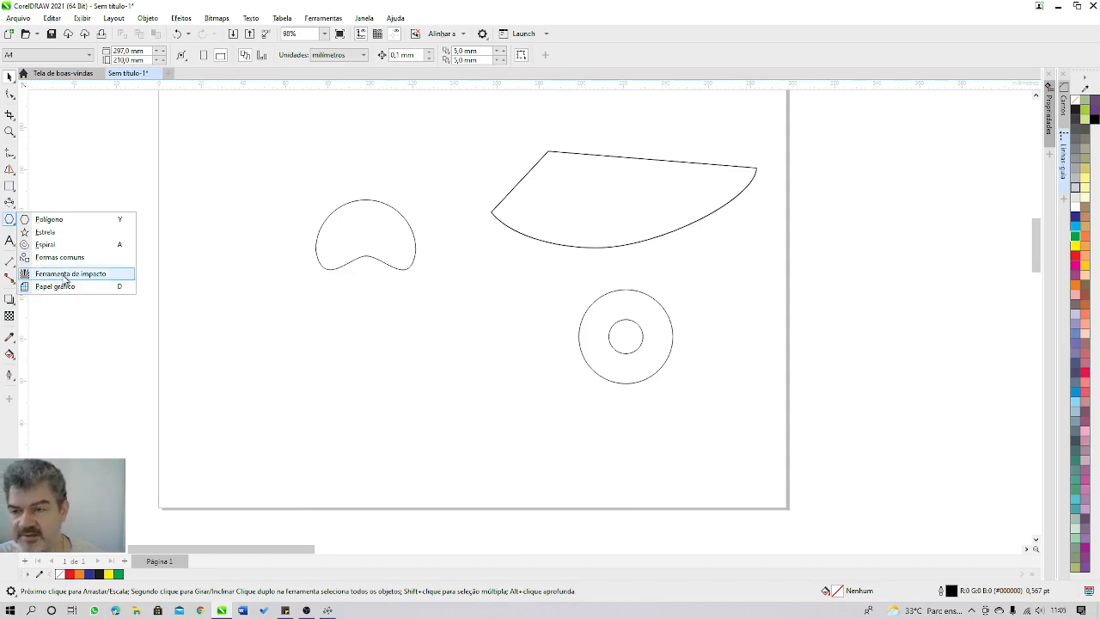
left_click(49, 219)
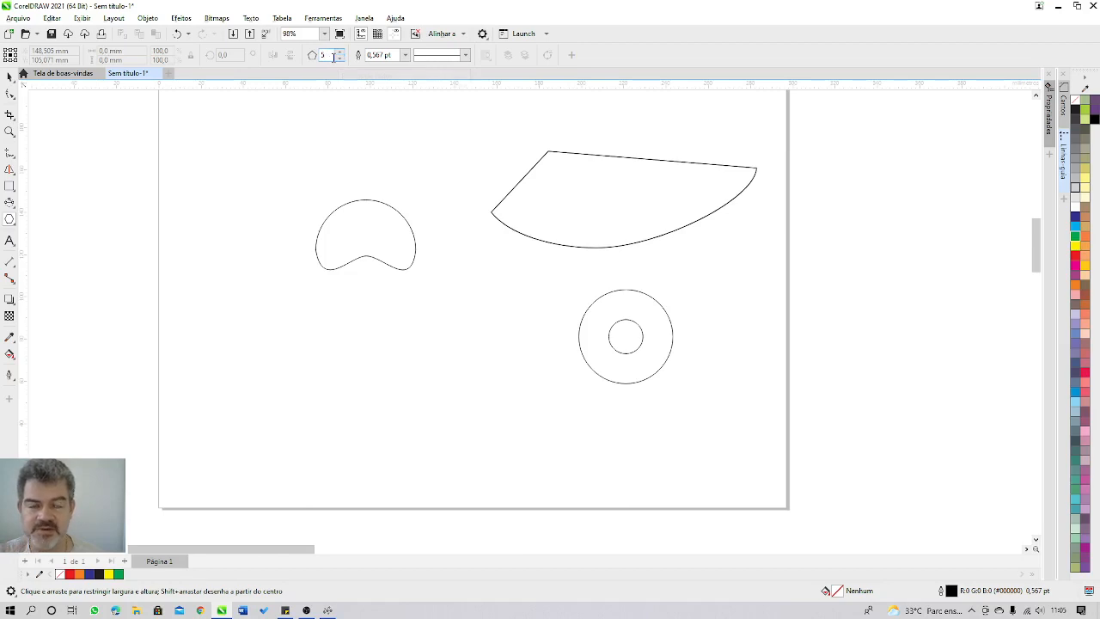
left_click(338, 51)
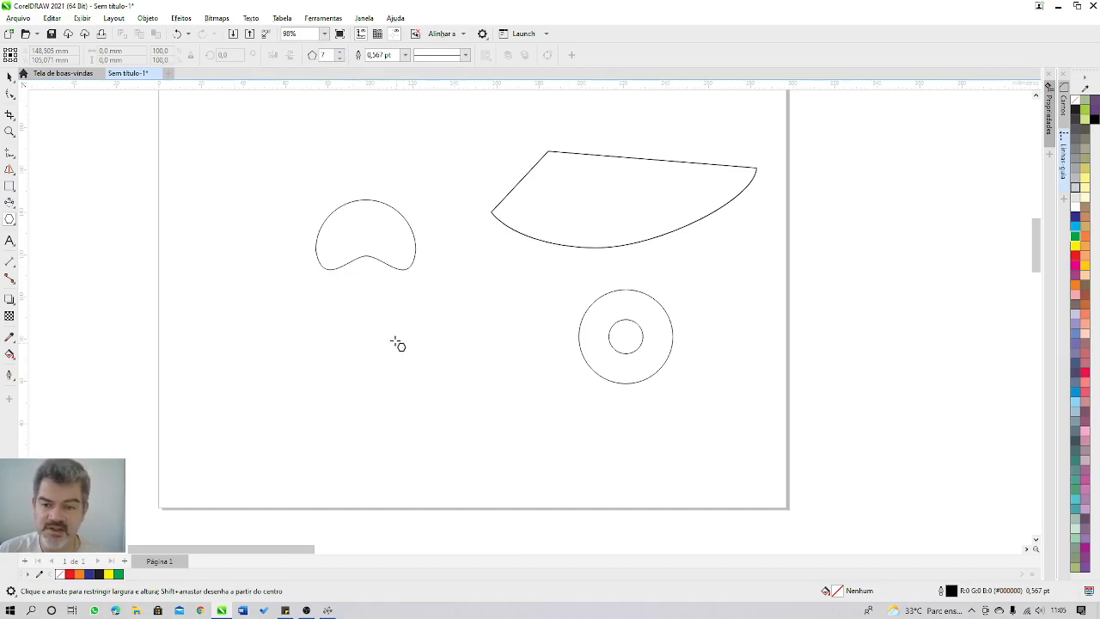
left_click_drag(387, 339, 499, 436)
left_click_drag(440, 363, 408, 403)
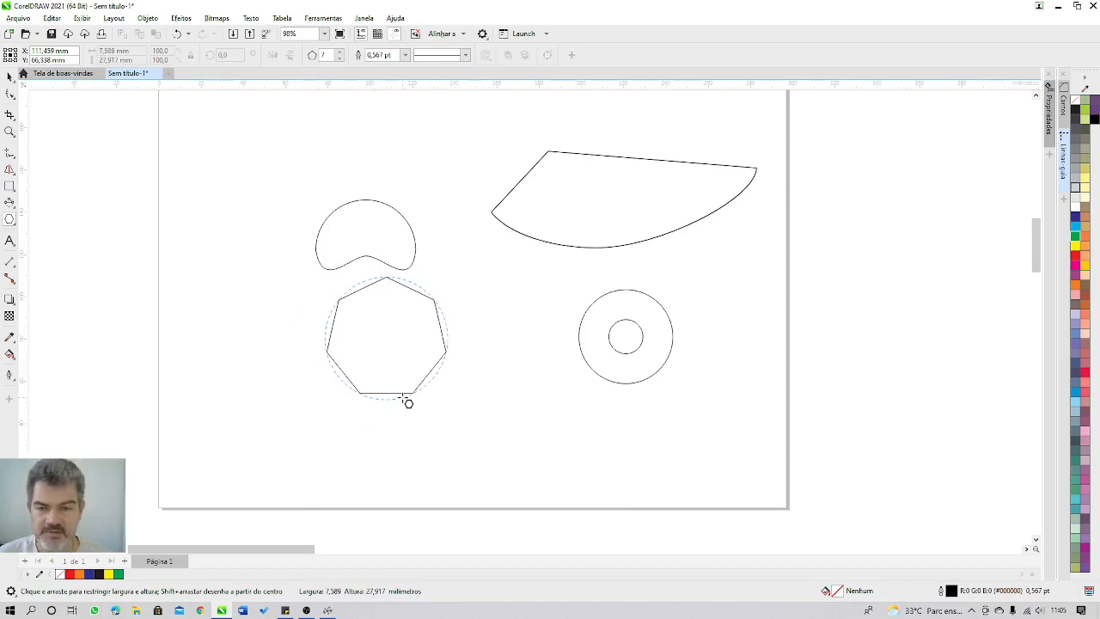
left_click_drag(407, 403, 408, 403)
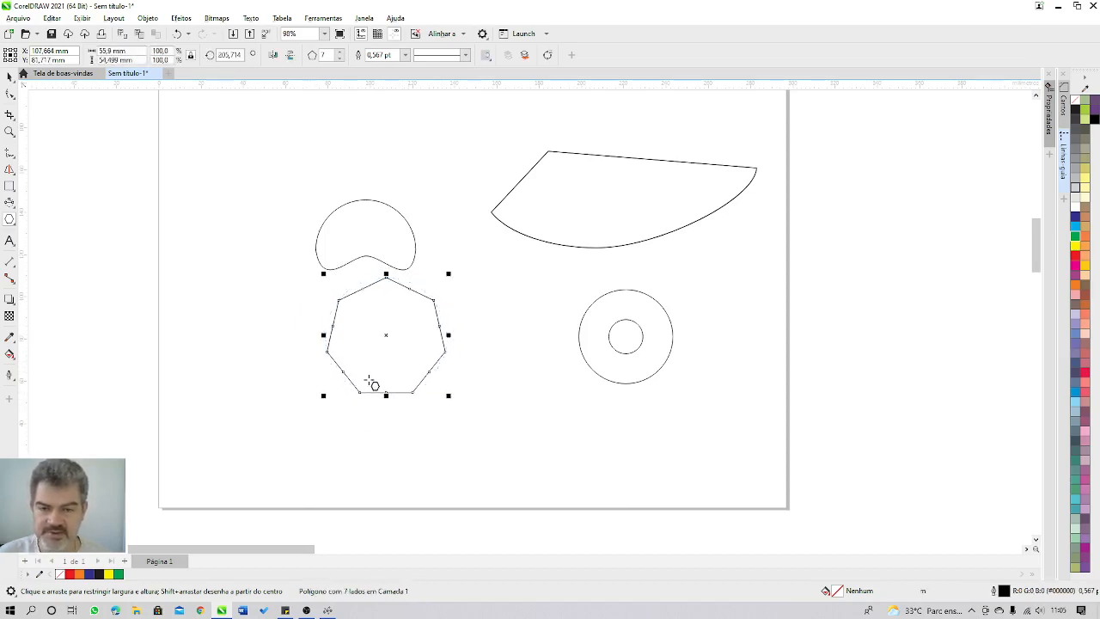
- Reshape the heptagon into a seven-pointed star by pulling an edge midpoint node inward, and shift its top tip sideways to twist the points
scroll(376, 307, "up", 2)
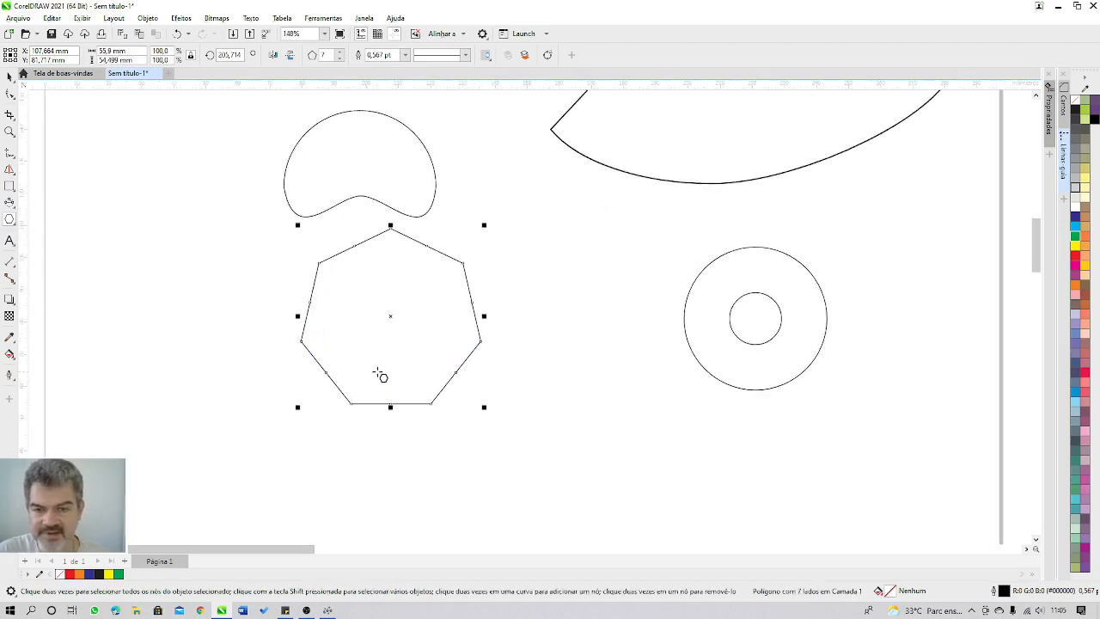
left_click(10, 94)
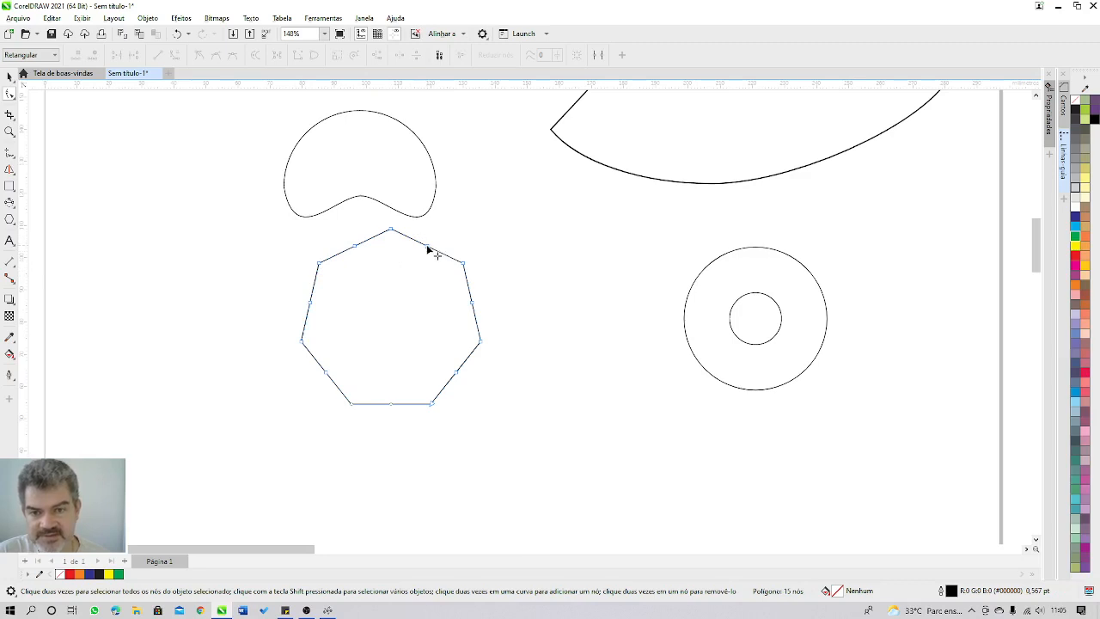
left_click_drag(428, 247, 409, 293)
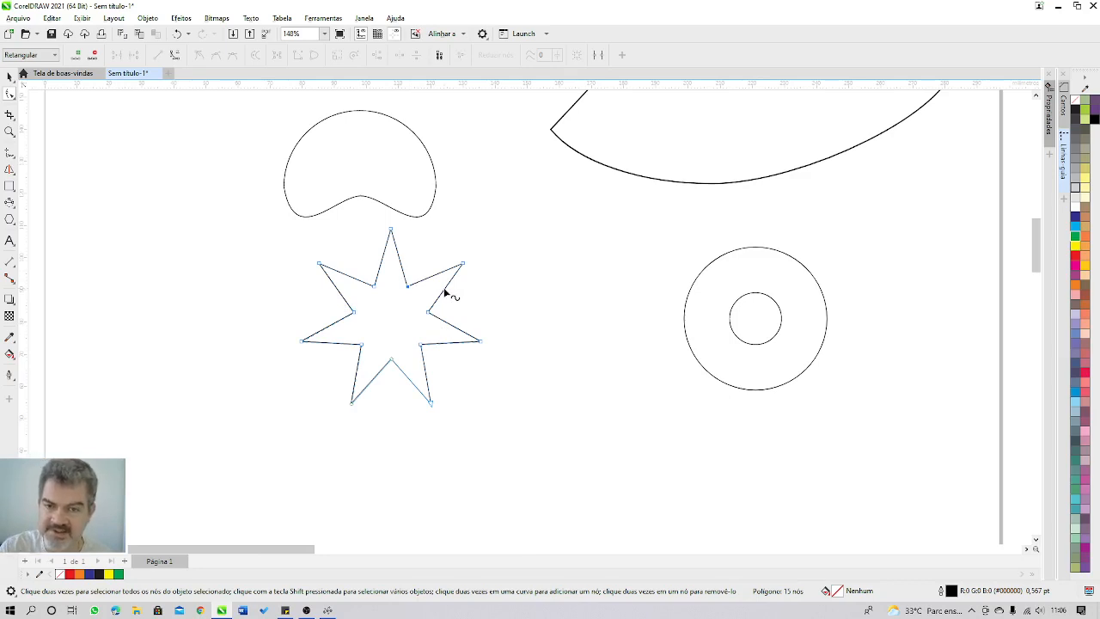
left_click_drag(391, 230, 319, 230)
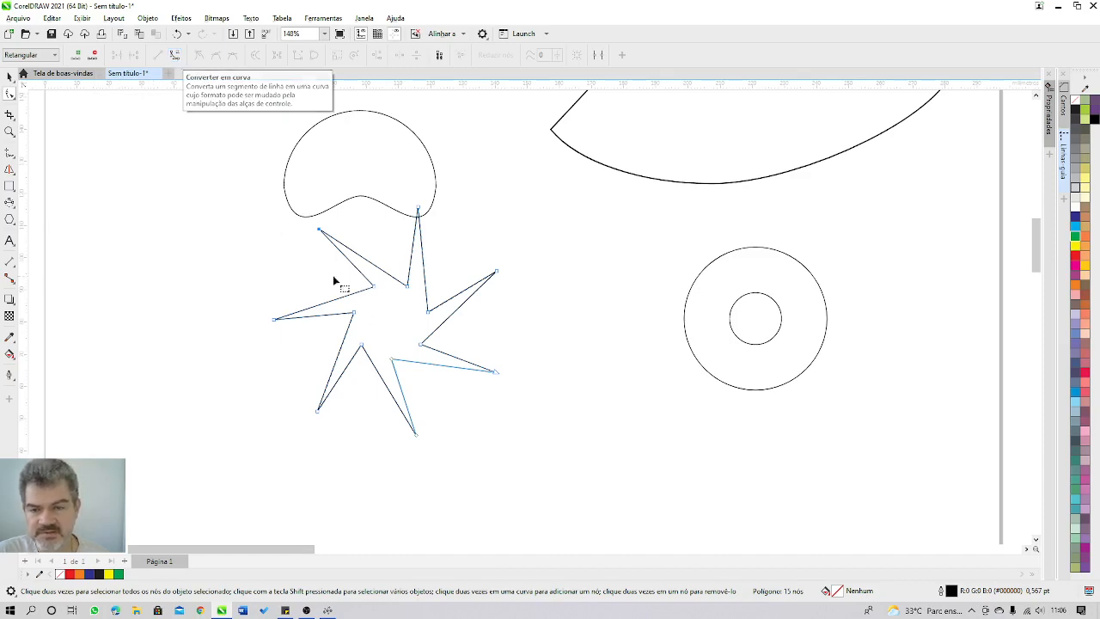
- Round the twisted star's inner corners by converting its segments to curves and deleting the inner nodes, and adjust the curvature slightly inward
left_click_drag(315, 272, 436, 377)
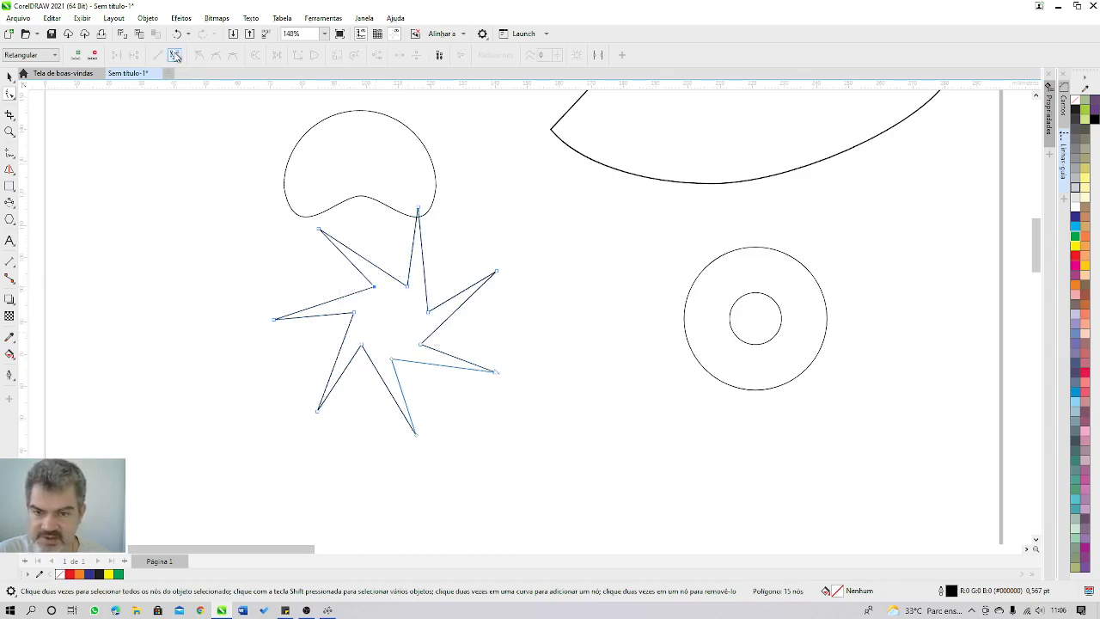
left_click(358, 307)
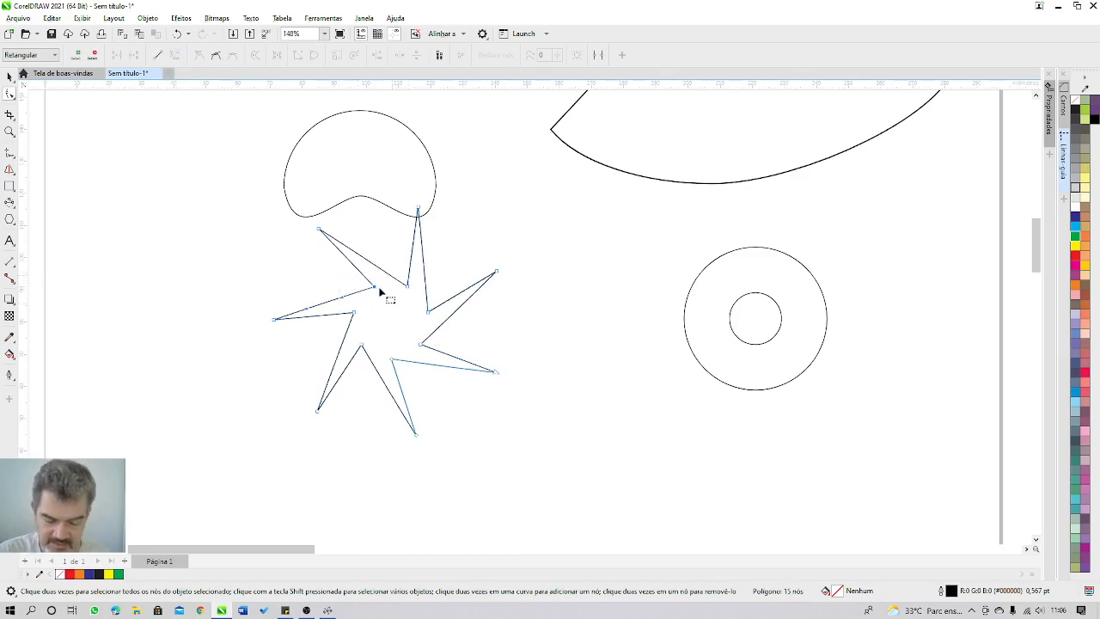
key("Delete")
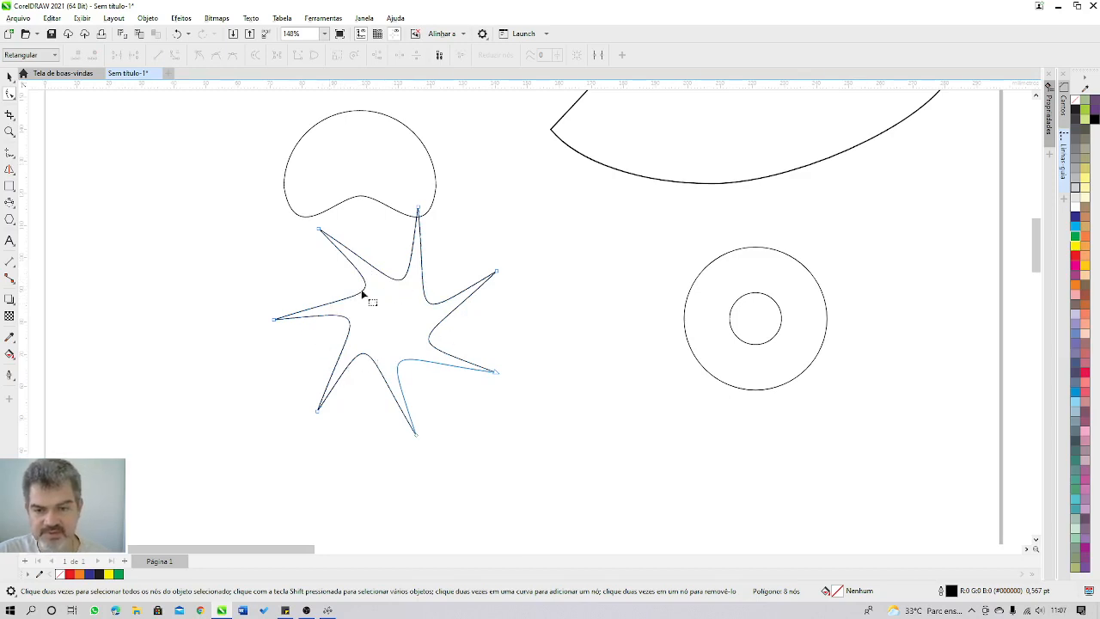
left_click_drag(347, 326, 370, 299)
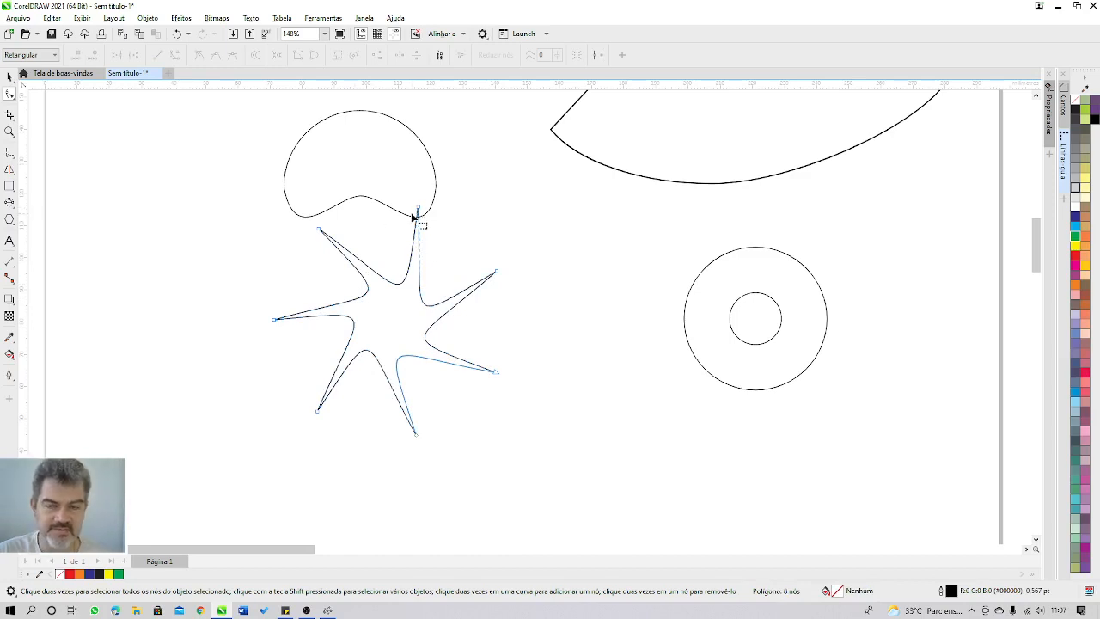
- Move the bean-shaped curve away from the star onto the large curved shape, and select the star for node editing
left_click(10, 77)
left_click_drag(347, 204, 597, 181)
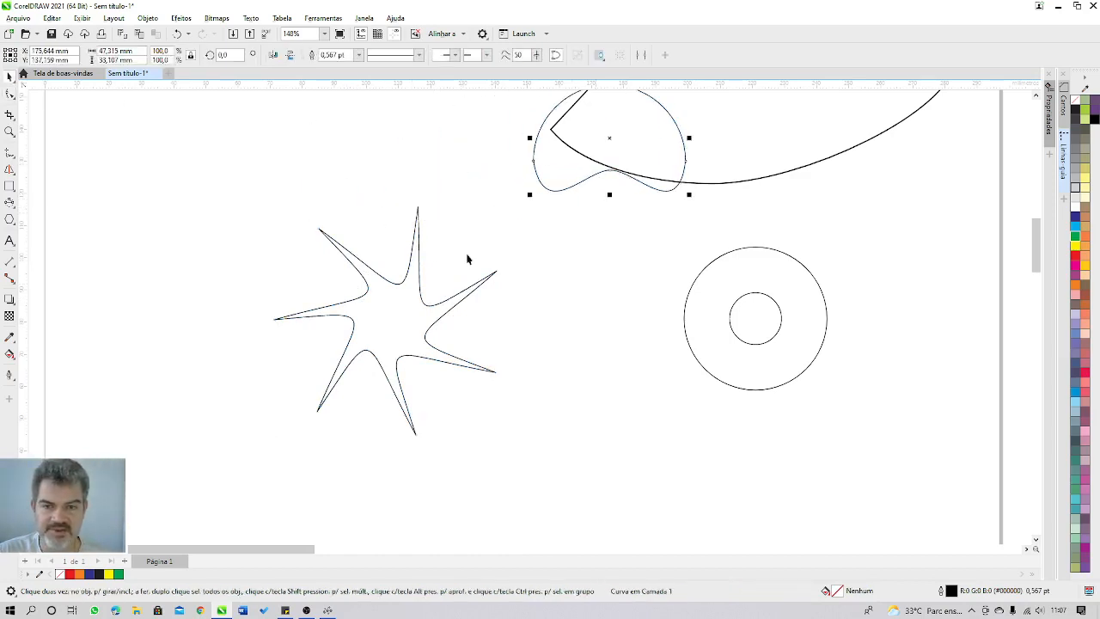
left_click(391, 283)
left_click(363, 279)
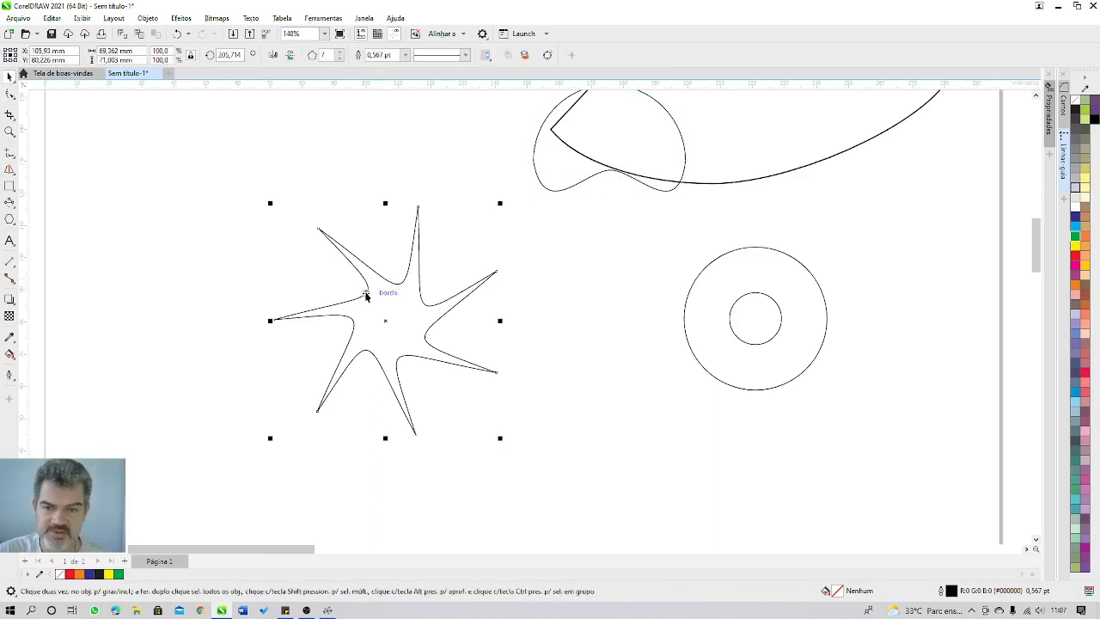
key("F10")
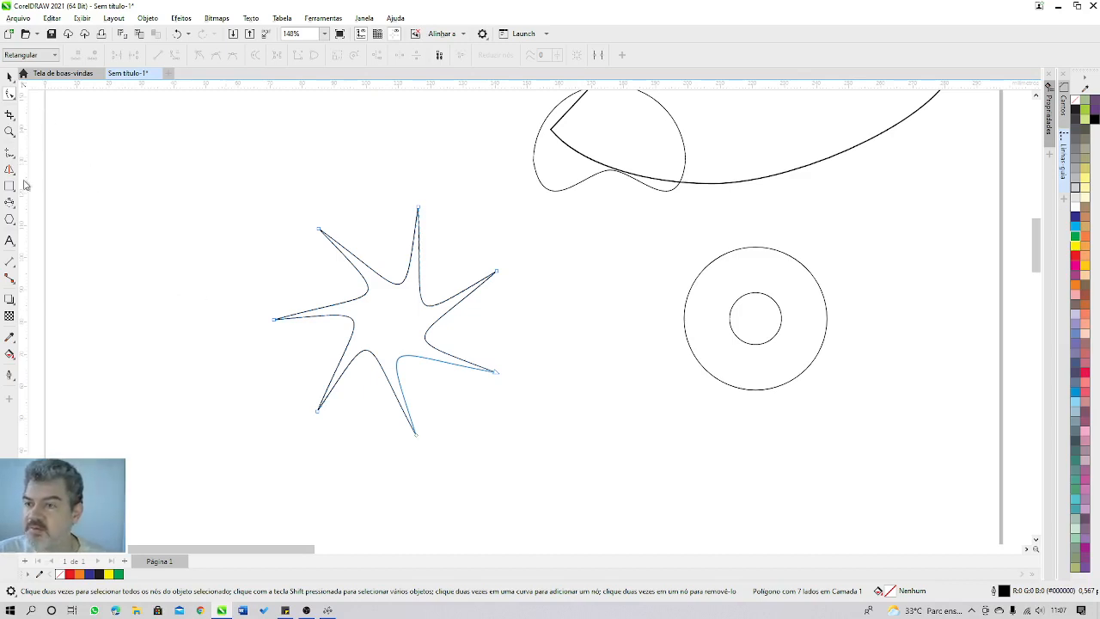
- Draw a five-pointed star about 49 mm wide and 46 mm high between the twisted star and the concentric circles
left_click(11, 223)
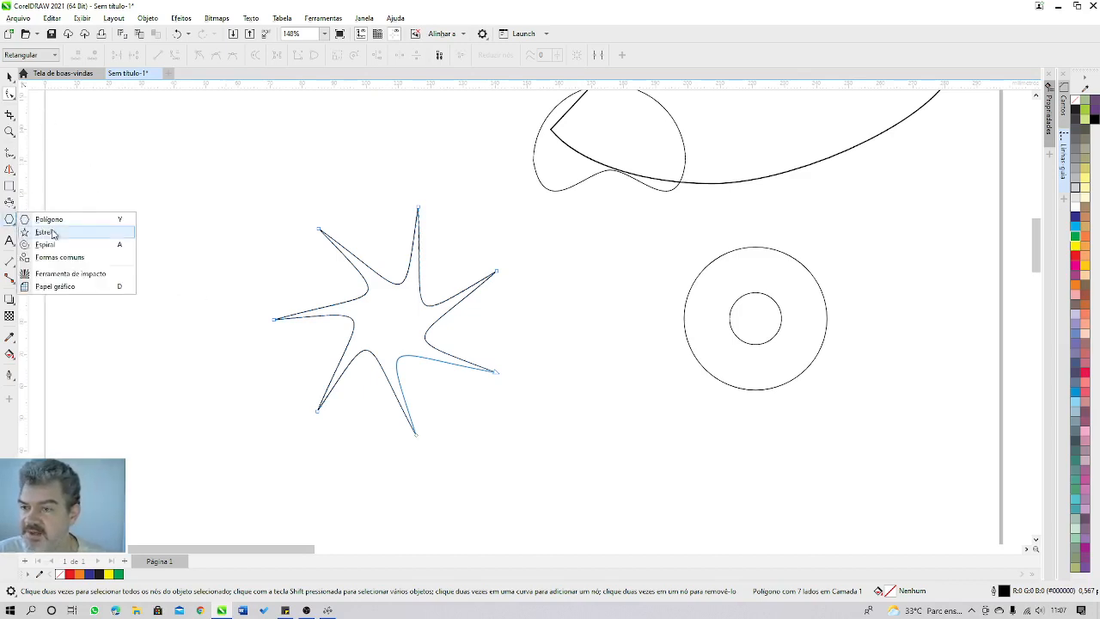
left_click(53, 233)
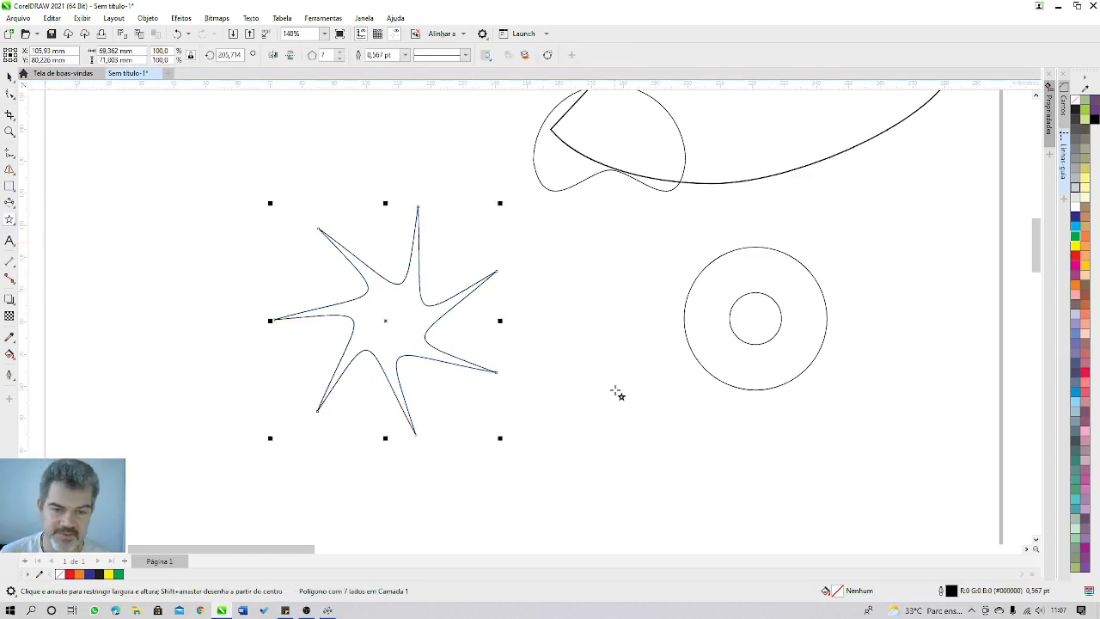
left_click_drag(618, 391, 602, 308)
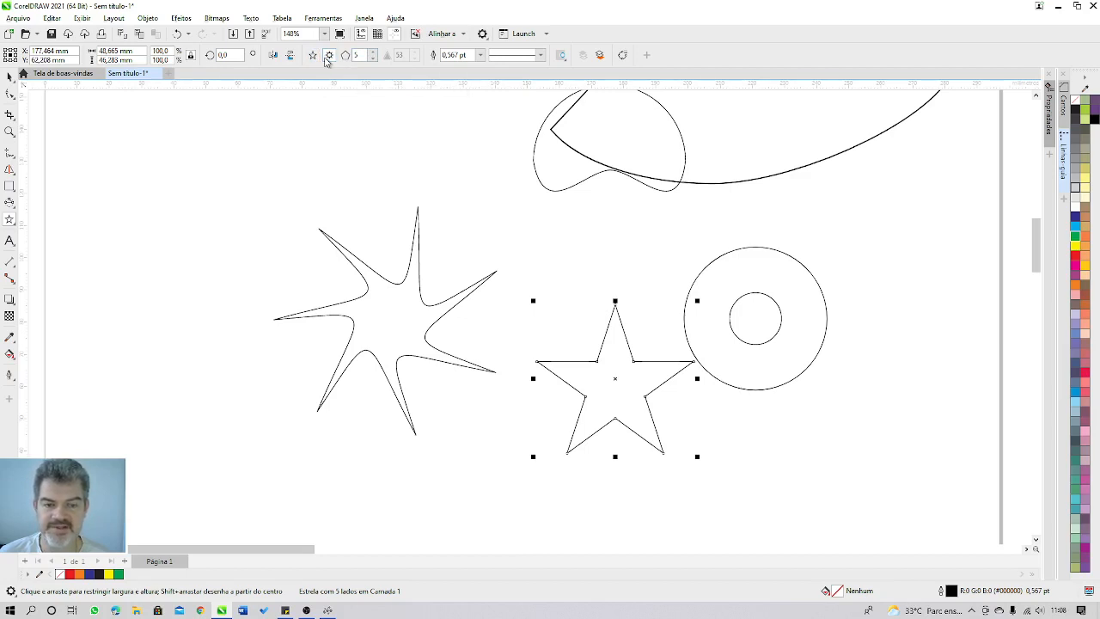
- Draw a complex star about 51 mm wide above and left of the twisted star, and set its number of points to 7
left_click_drag(129, 135, 273, 309)
key("space")
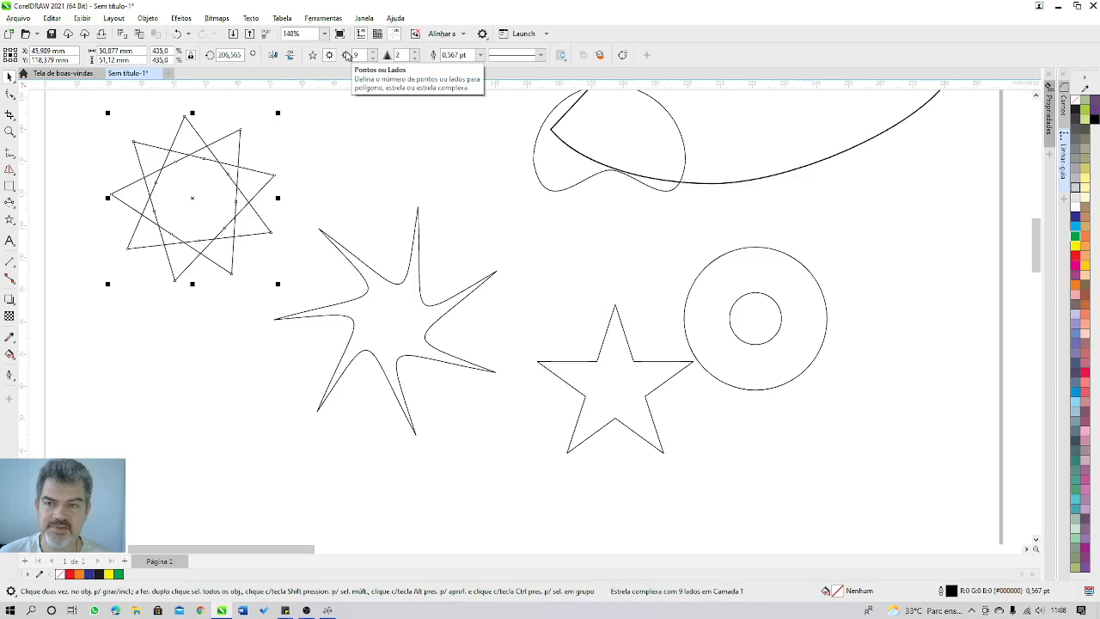
left_click(375, 58)
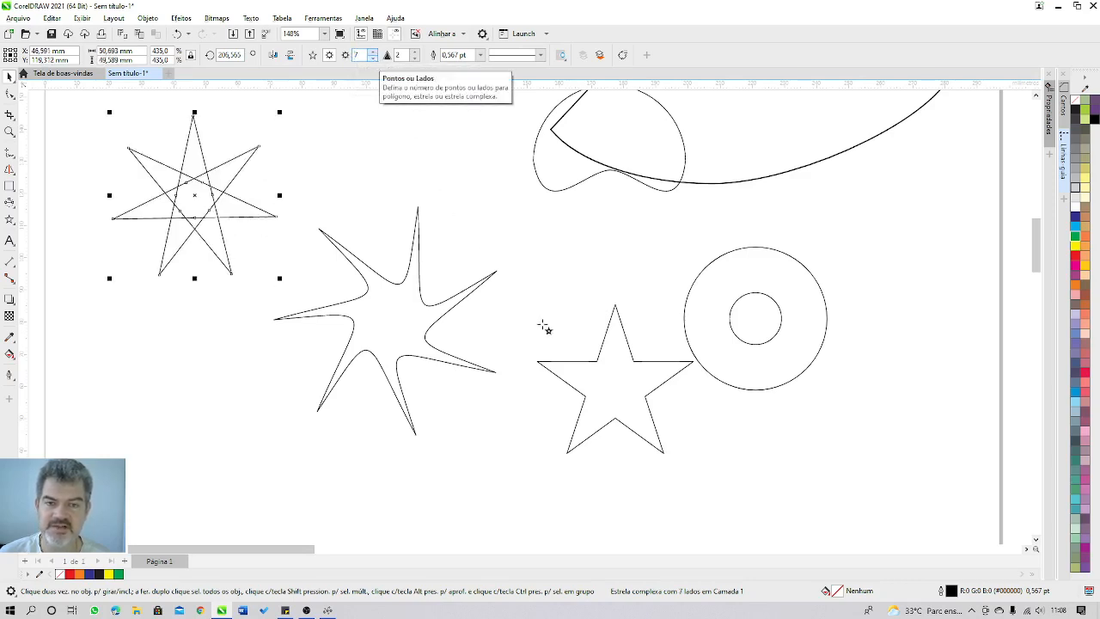
- Change the number of points on the five-pointed star, trying 4 and 3 before setting it to 9
left_click(609, 329)
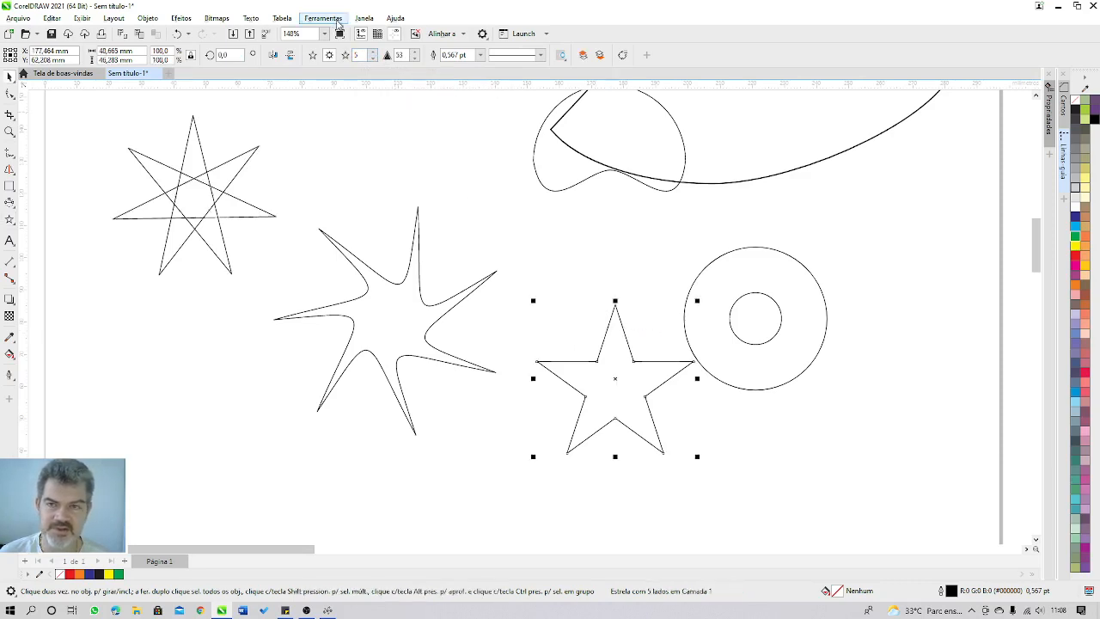
left_click(374, 58)
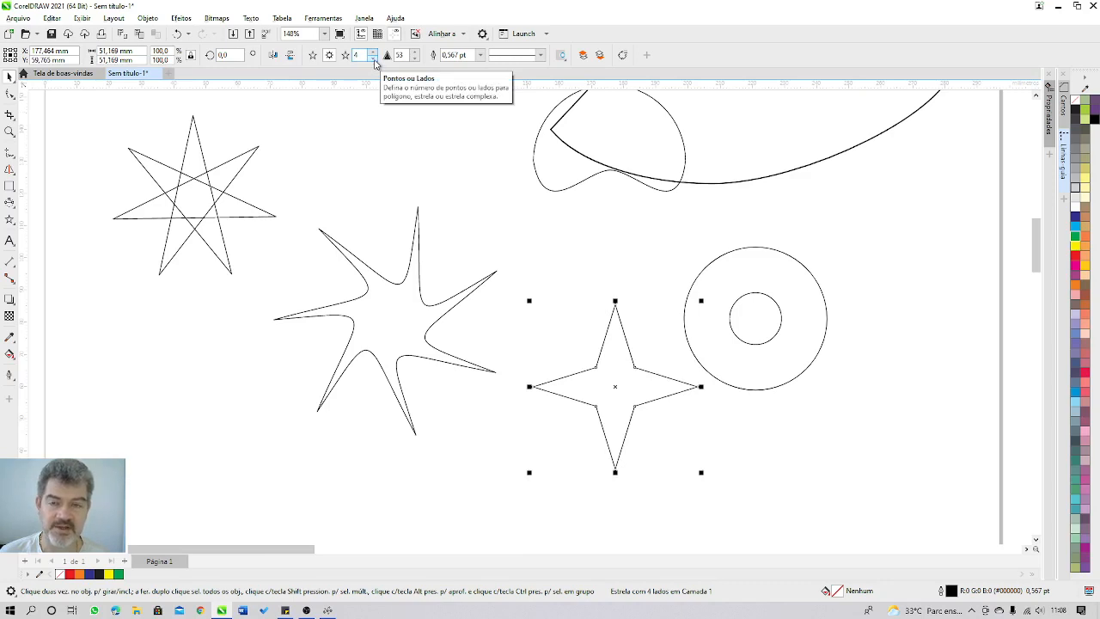
left_click(374, 58)
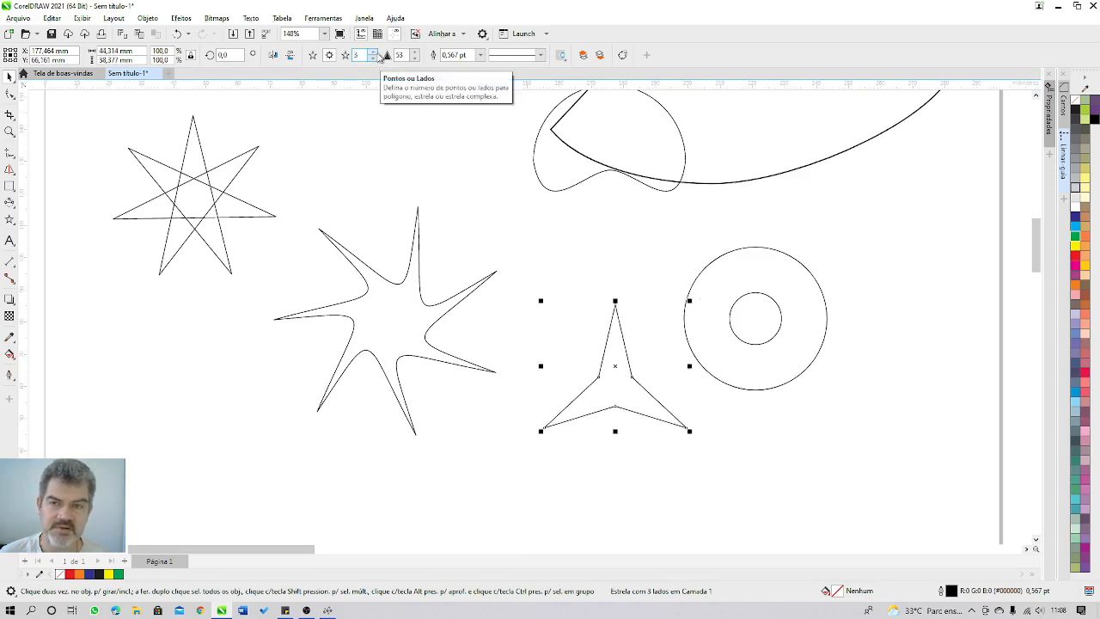
left_click(373, 53)
left_click(374, 52)
left_click(373, 53)
left_click(374, 52)
left_click(374, 53)
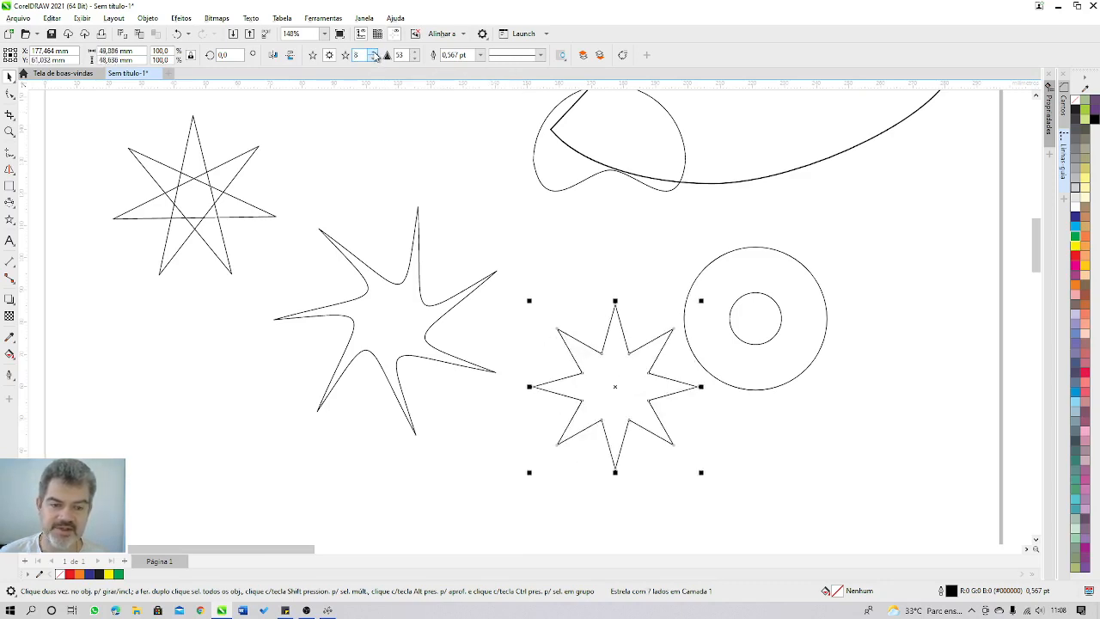
left_click(375, 53)
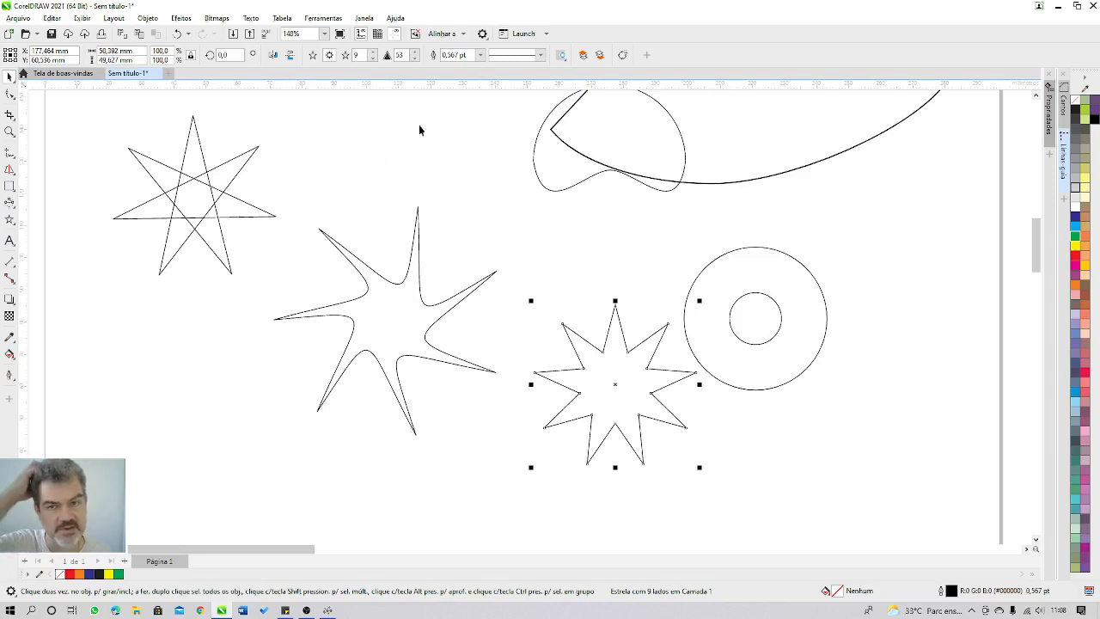
- Adjust the nine-pointed star's sharpness, raising it to 73 and lowering it to 2
left_click(416, 53)
left_click(416, 53)
left_click(416, 53)
left_click(416, 53)
left_click(416, 53)
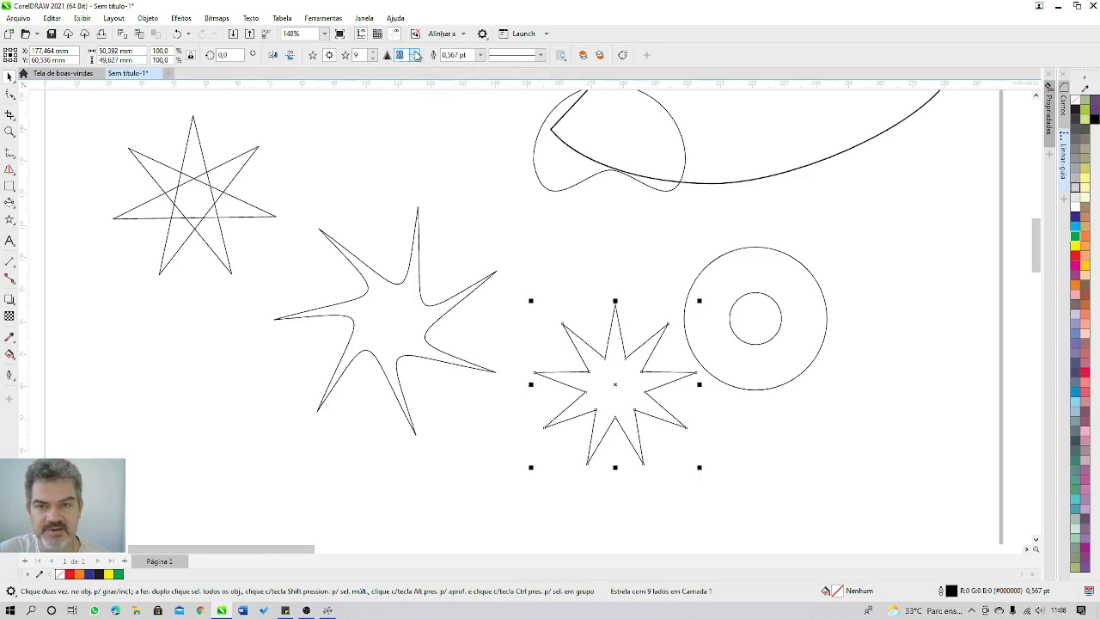
left_click(416, 54)
left_click(416, 53)
left_click(416, 54)
left_click(416, 54)
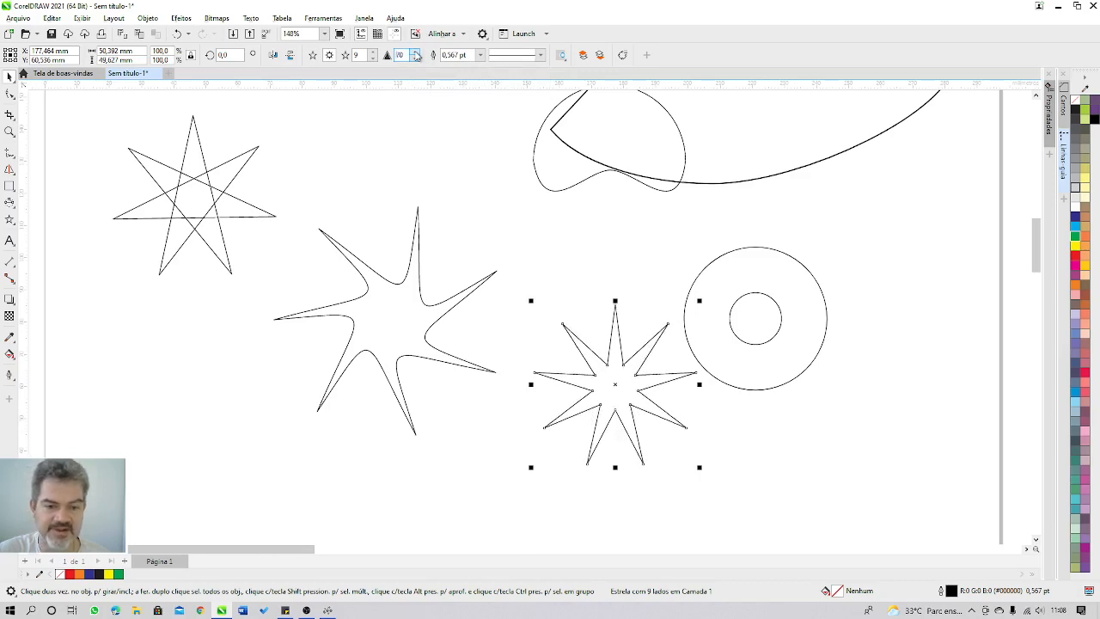
left_click(416, 54)
left_click(416, 54)
left_click(416, 54)
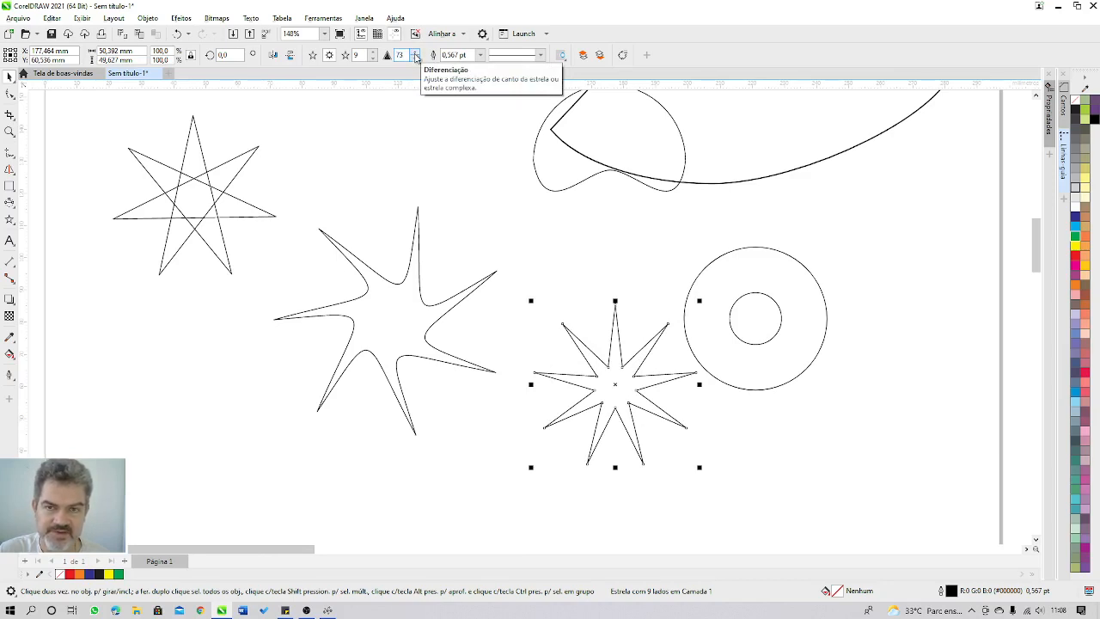
left_click_drag(416, 55, 414, 101)
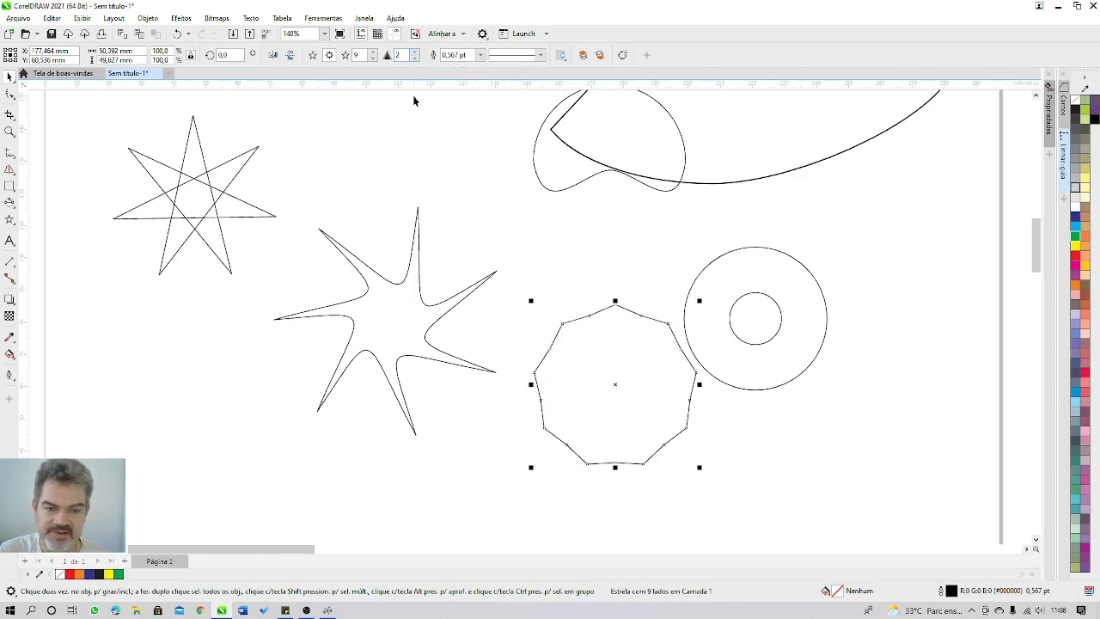
- Raise the sharpness of the nine-pointed star to 18
left_click(414, 52)
left_click(414, 52)
left_click(415, 52)
left_click(414, 53)
left_click(414, 52)
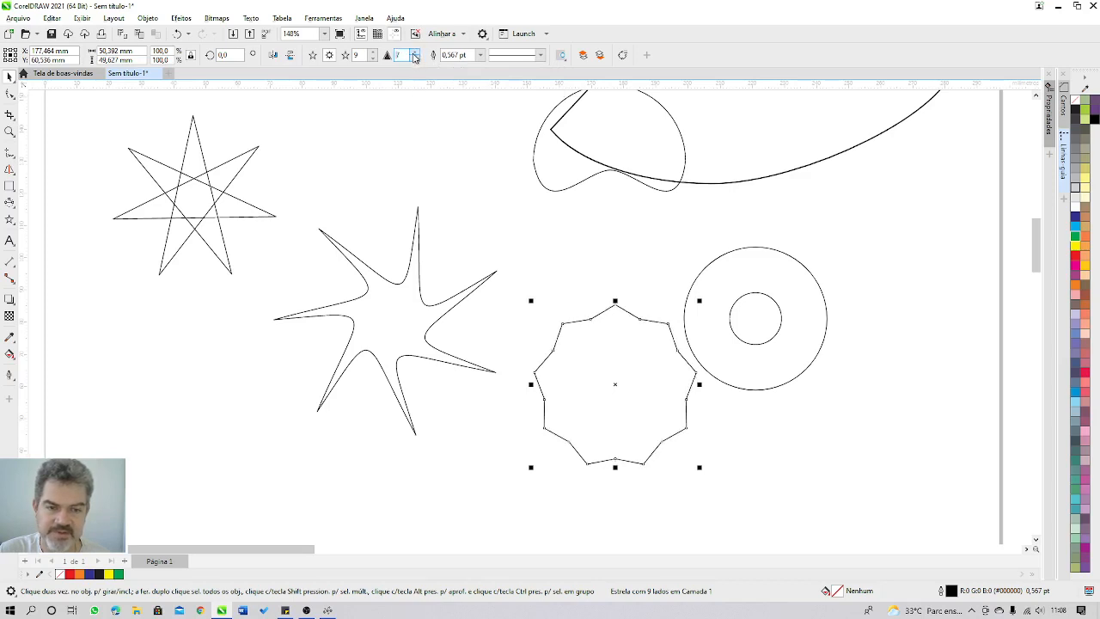
left_click(414, 53)
left_click(414, 53)
left_click(414, 52)
left_click(414, 53)
left_click(414, 52)
left_click(415, 52)
left_click(414, 52)
left_click(414, 53)
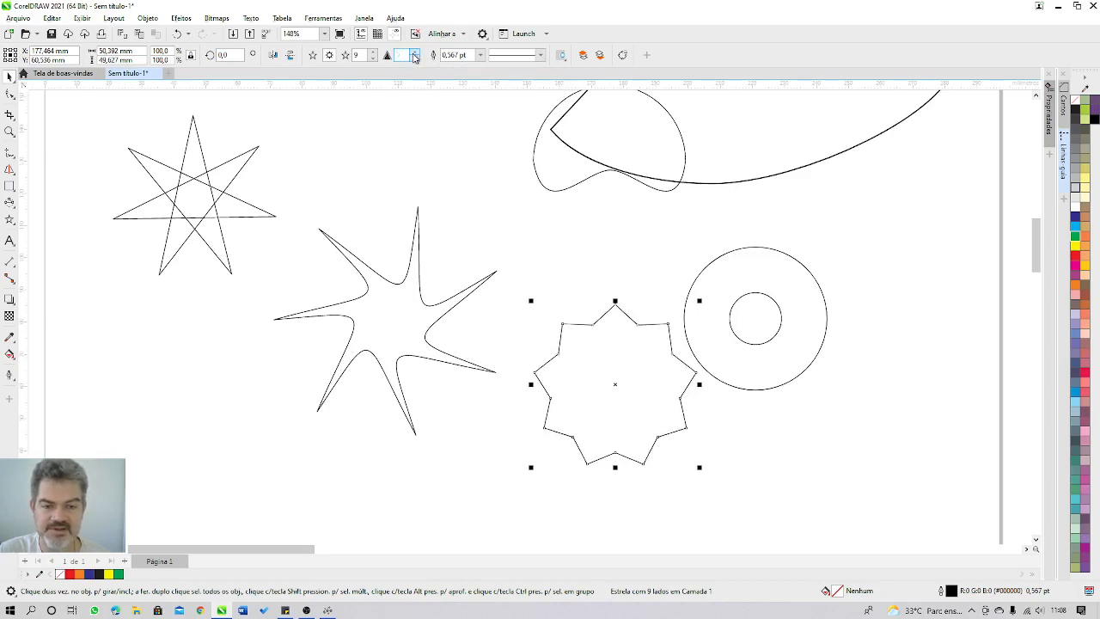
left_click(414, 52)
left_click(414, 52)
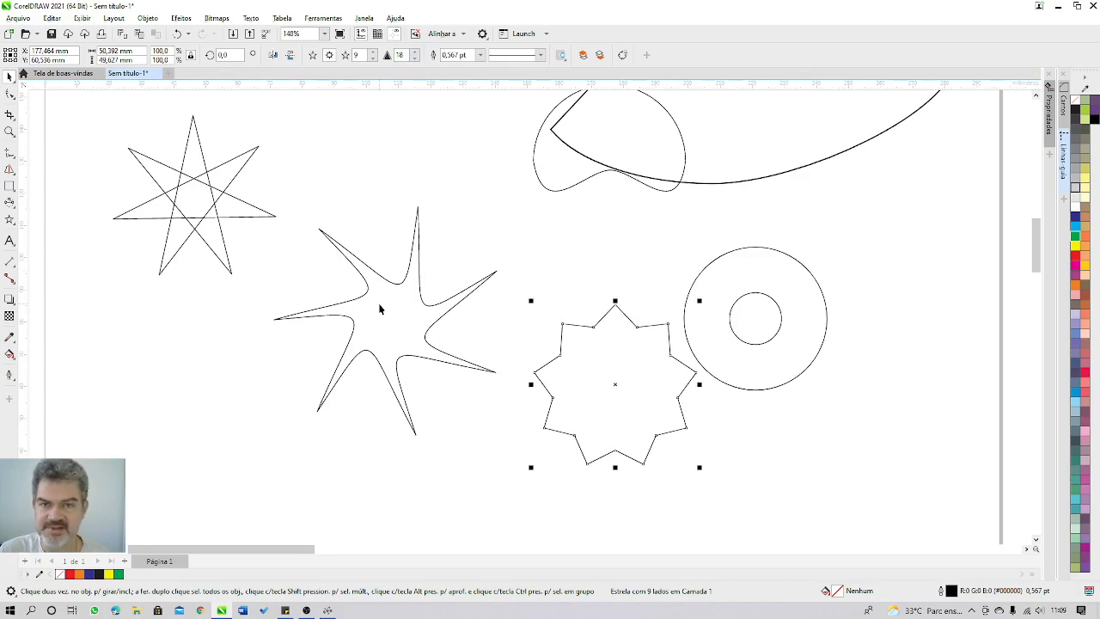
- Delete the nine-pointed star and the seven-pointed complex star
key("Delete")
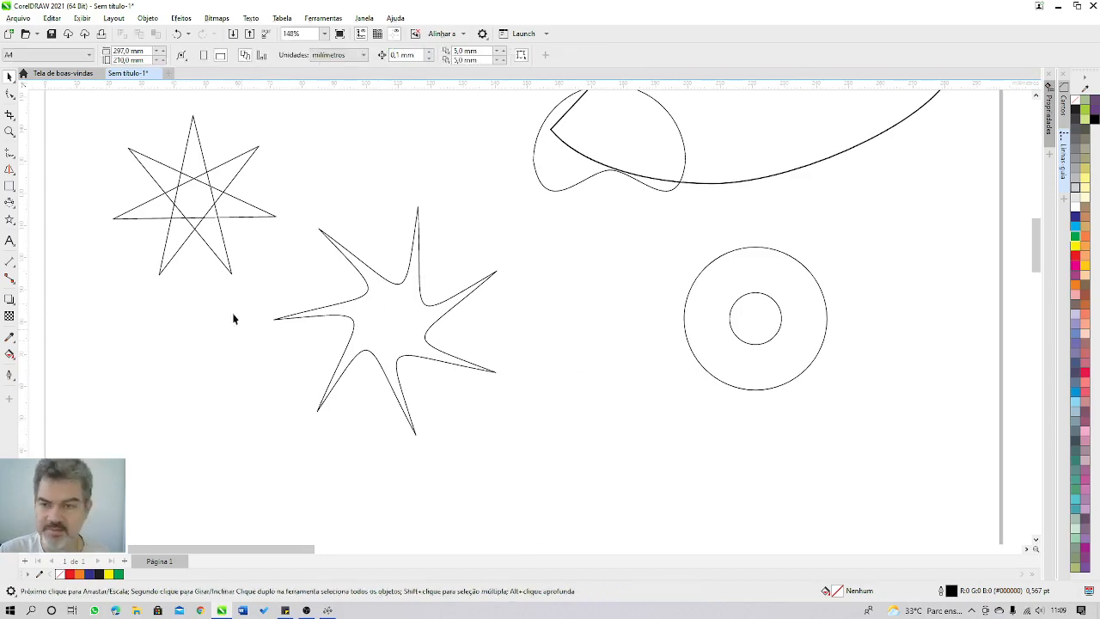
left_click(228, 266)
key("Delete")
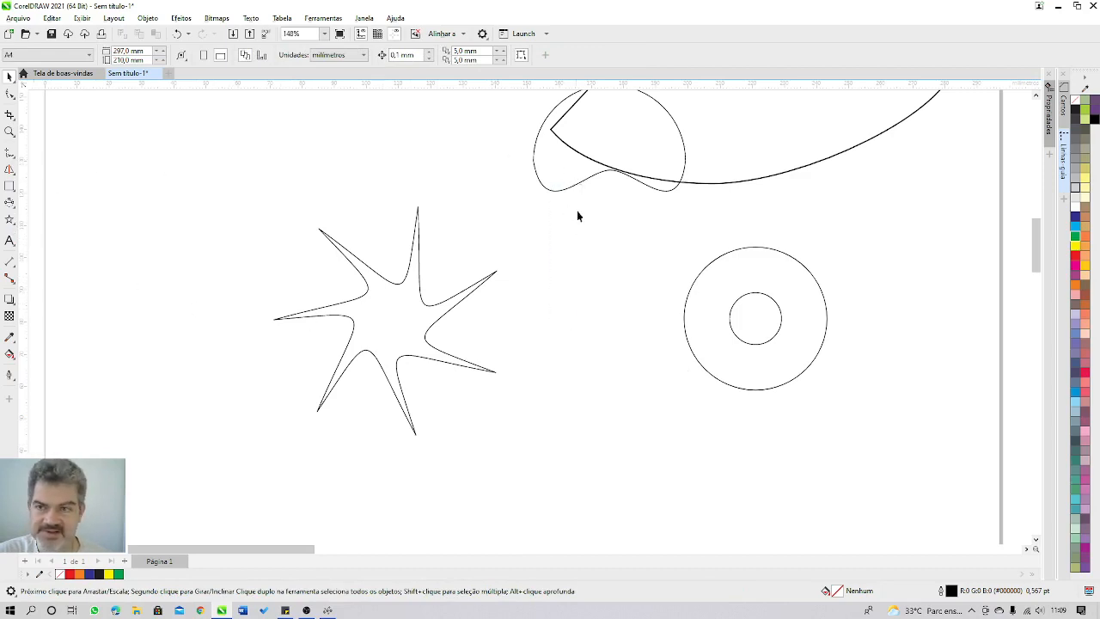
- Move the bean-shaped curve between the twisted star and the concentric circles, and mirror it vertically and horizontally
left_click_drag(589, 187, 585, 338)
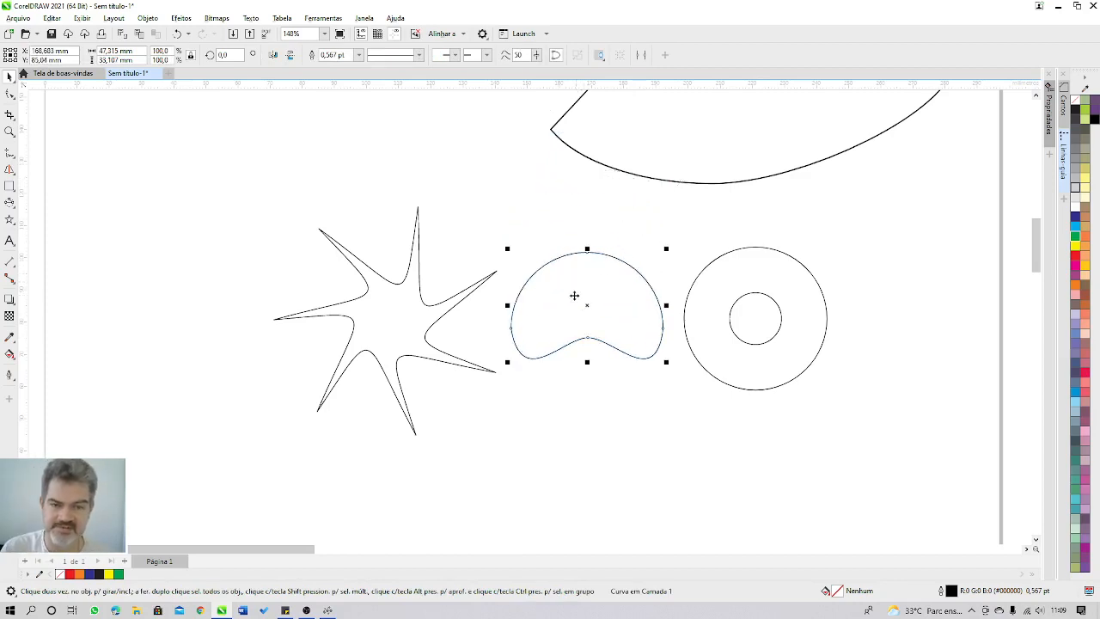
left_click(291, 56)
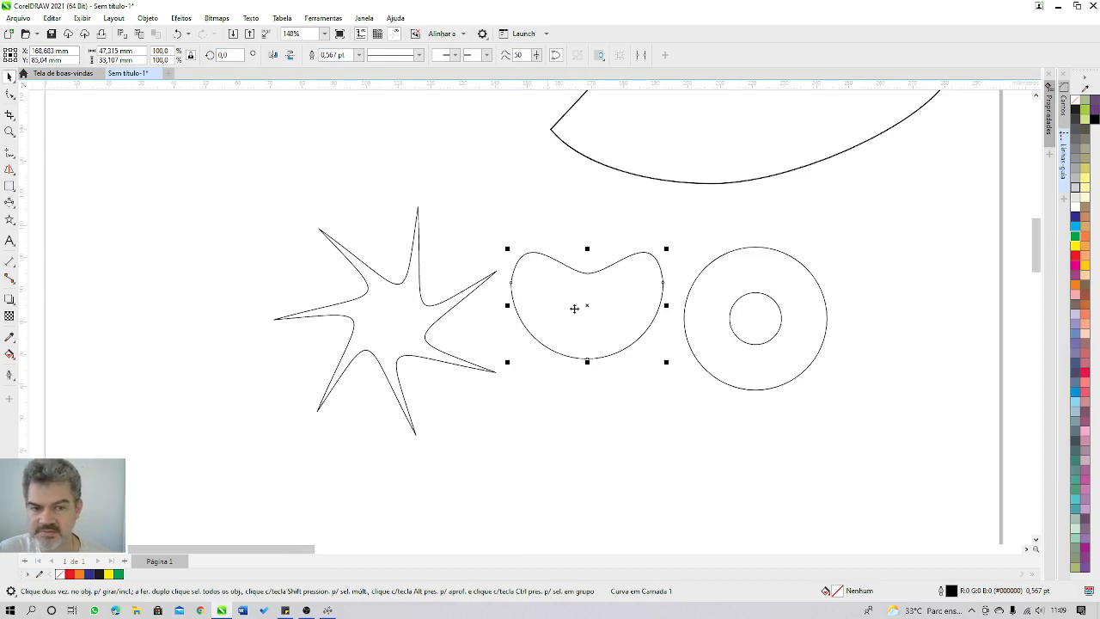
left_click(273, 56)
left_click(290, 55)
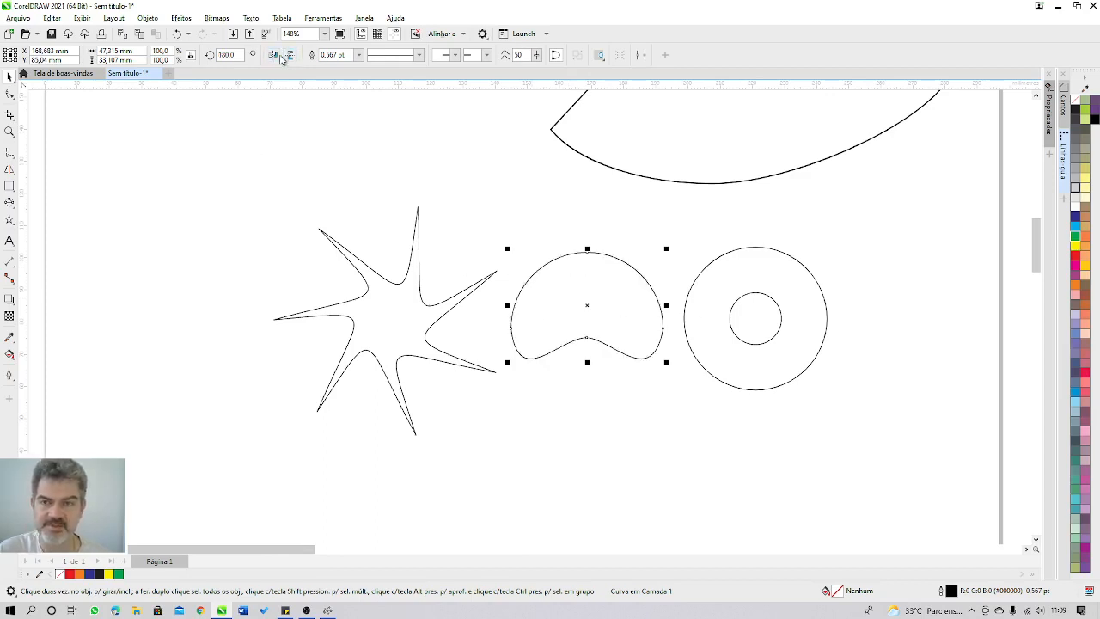
left_click(289, 55)
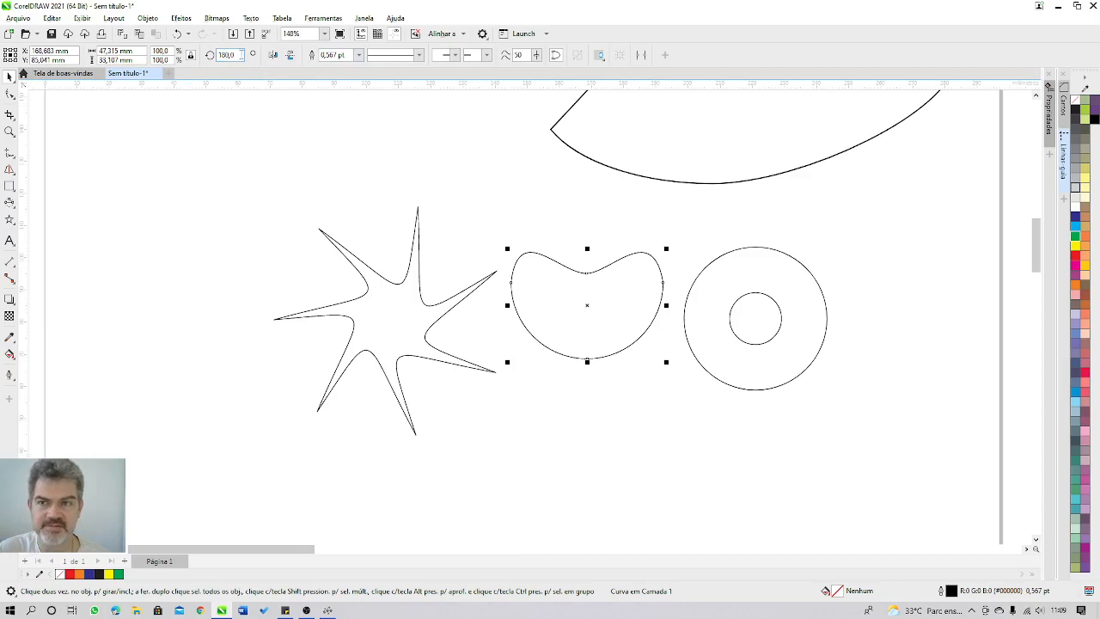
- Change the bean-shaped curve's rotation angle, trying 30° before setting it to 180°
left_click(225, 55)
type("30")
key("Return")
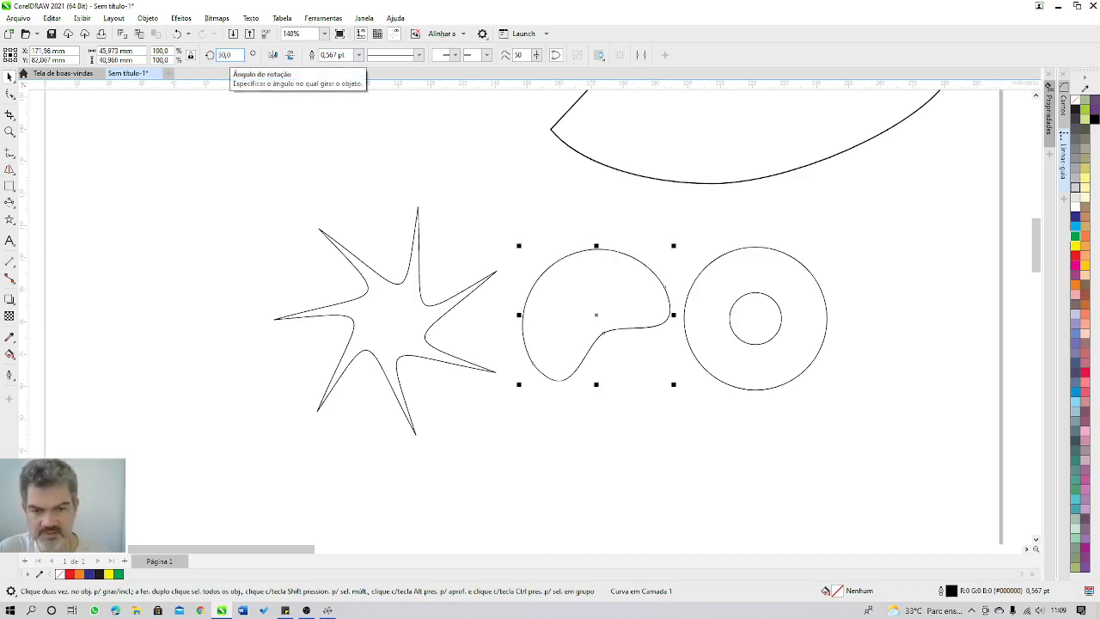
type("1")
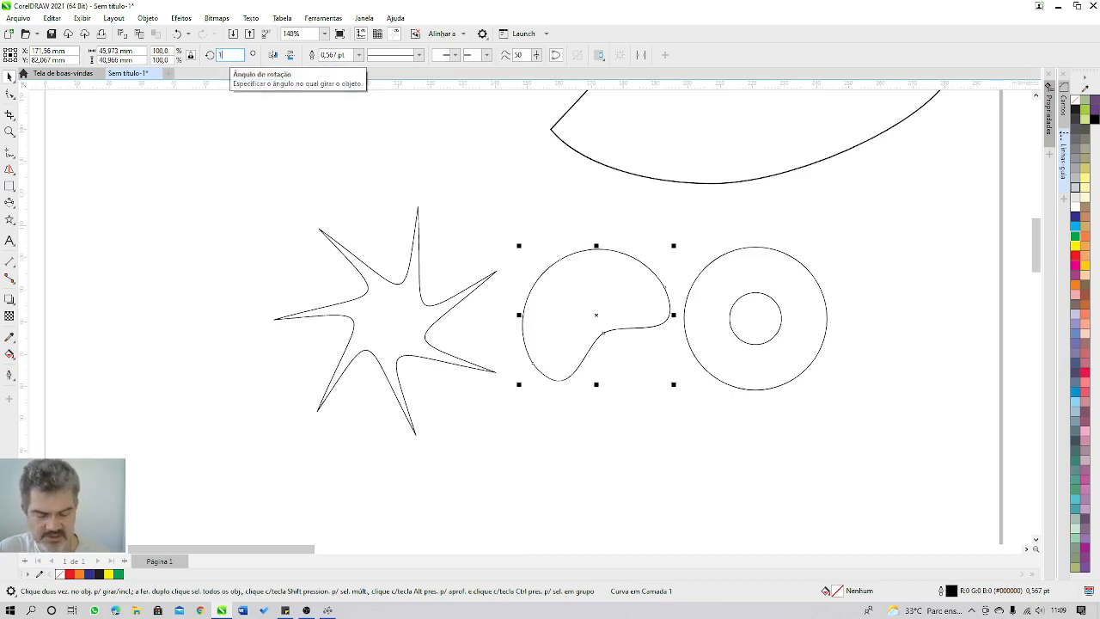
type("80")
key("Return")
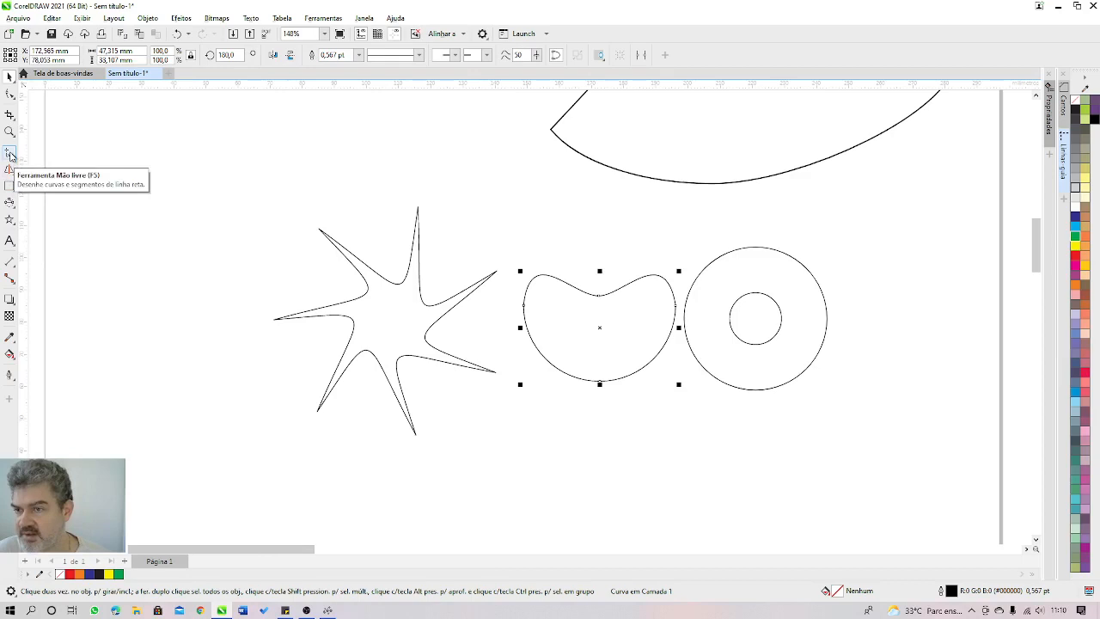
- Draw a symmetrical spiral with 4 revolutions to the left of the twisted star, slightly overlapping its tip
left_click(10, 221)
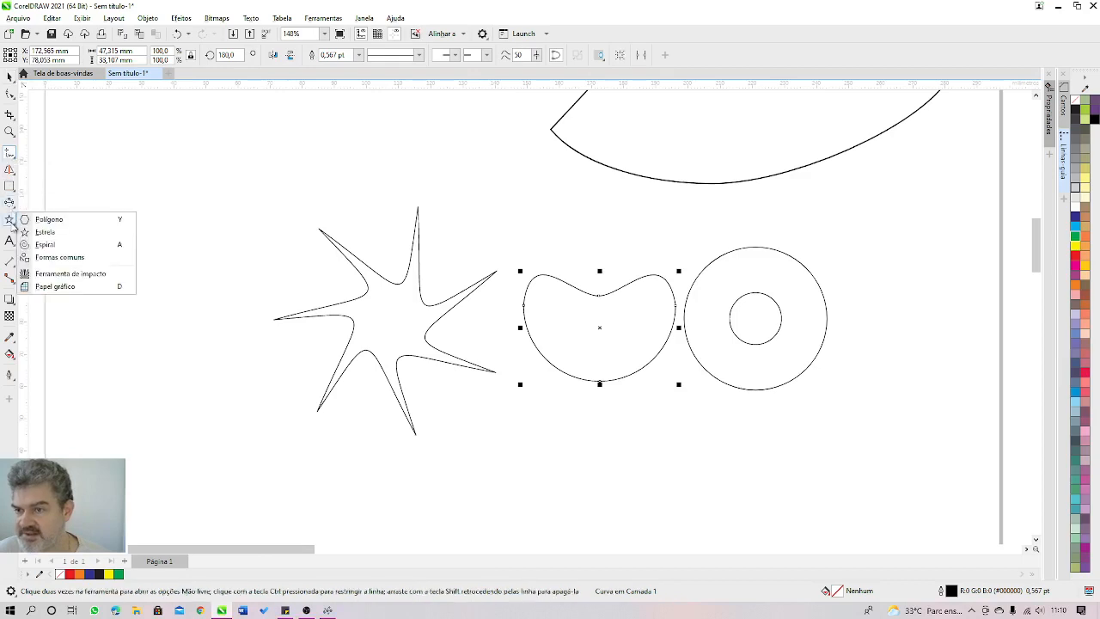
left_click(45, 244)
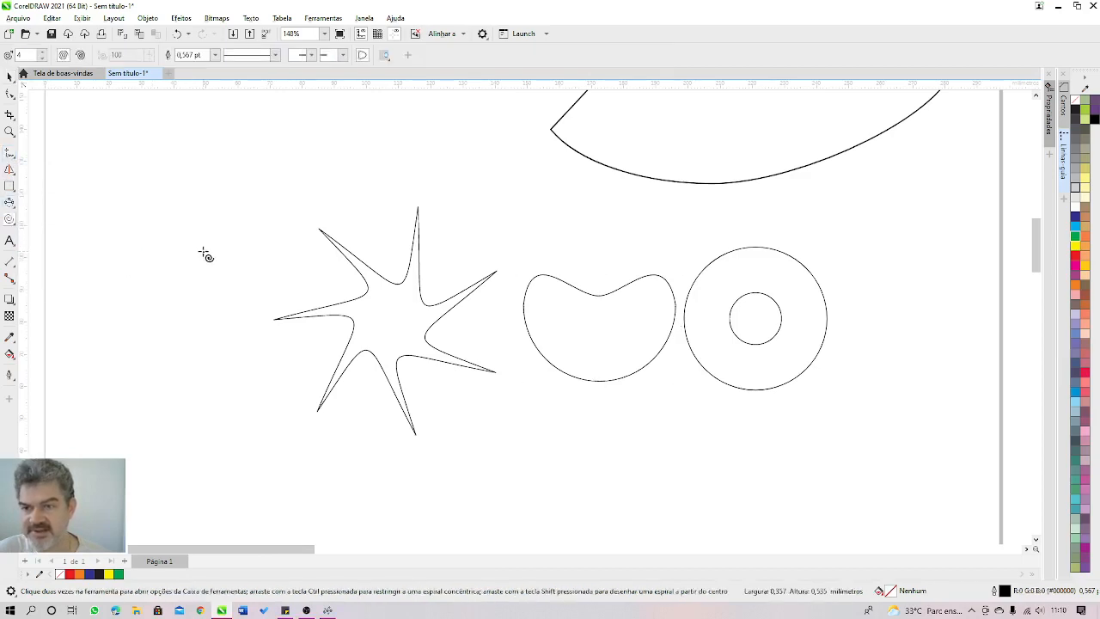
left_click_drag(205, 255, 108, 331)
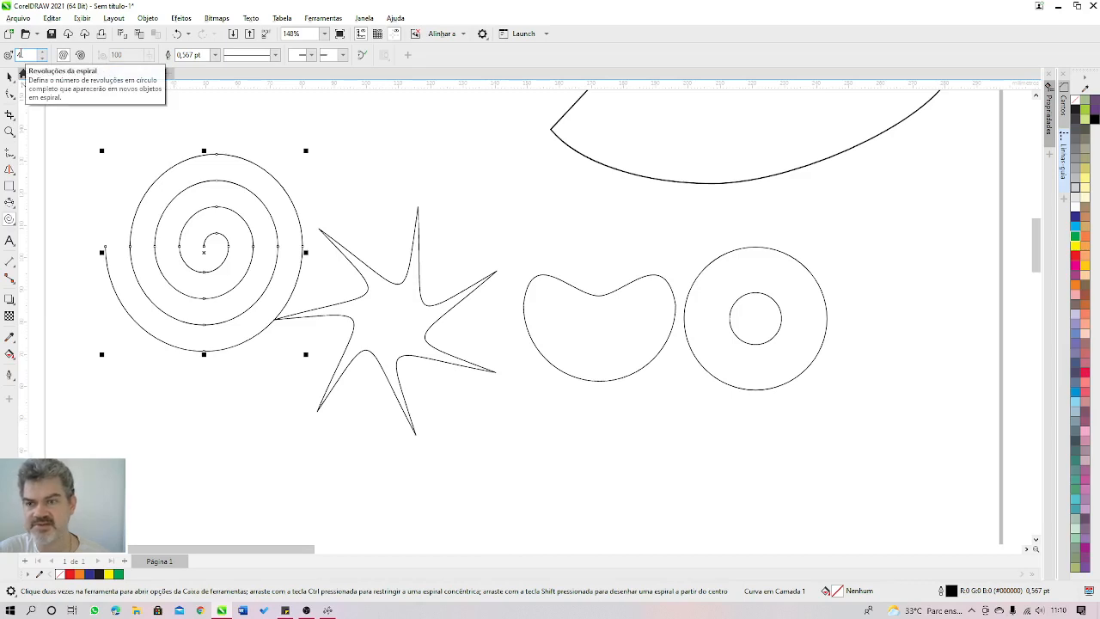
- Set the spiral revolutions to 7 and draw a second symmetrical spiral above the twisted star
left_click(40, 52)
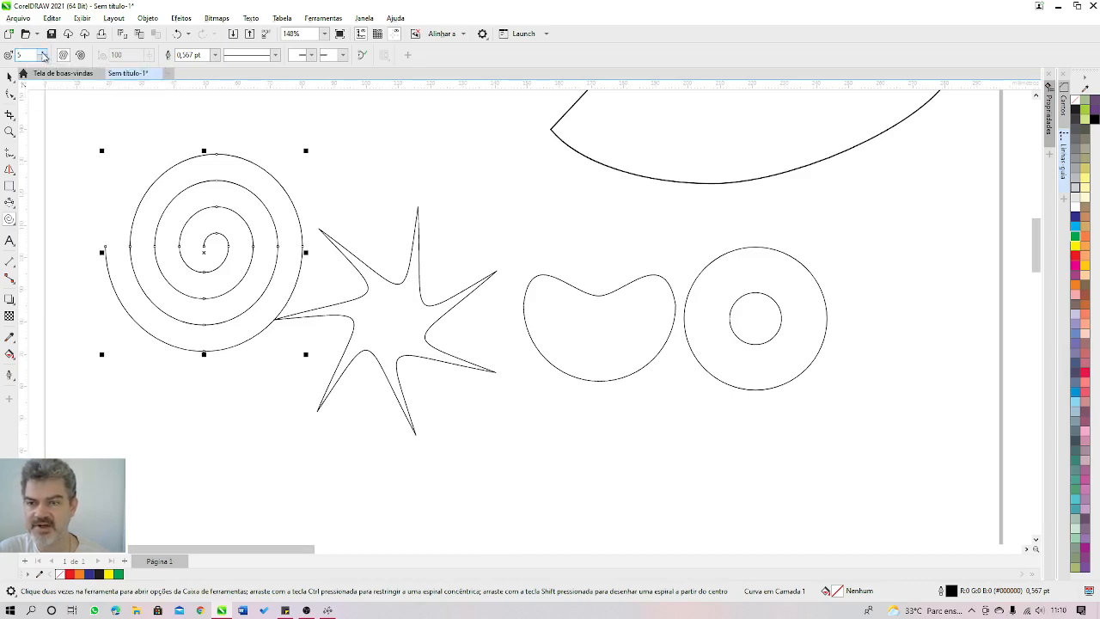
left_click(41, 52)
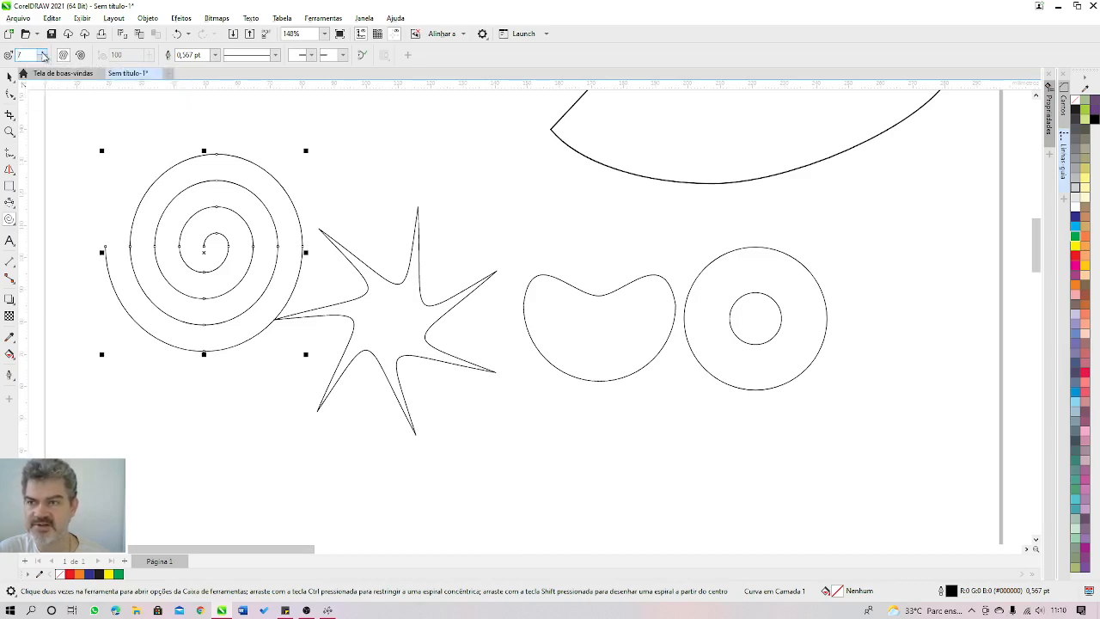
left_click(391, 169)
left_click_drag(388, 164, 476, 254)
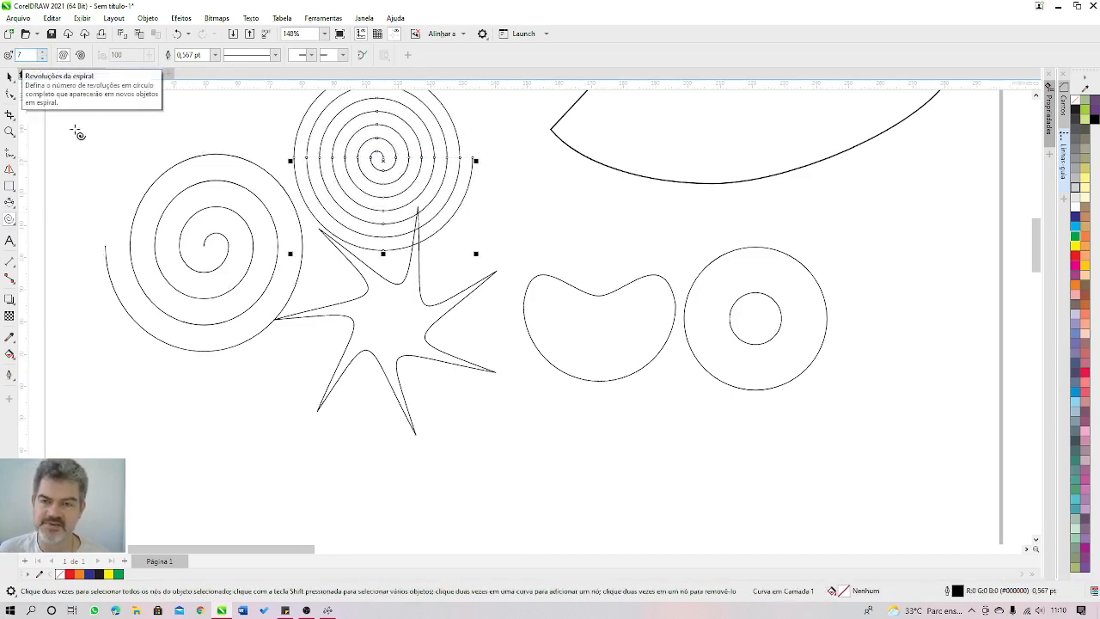
- Draw a logarithmic spiral below the bean-shaped curve and a symmetrical spiral about 56 mm wide overlapping the curve's upper part
left_click(80, 54)
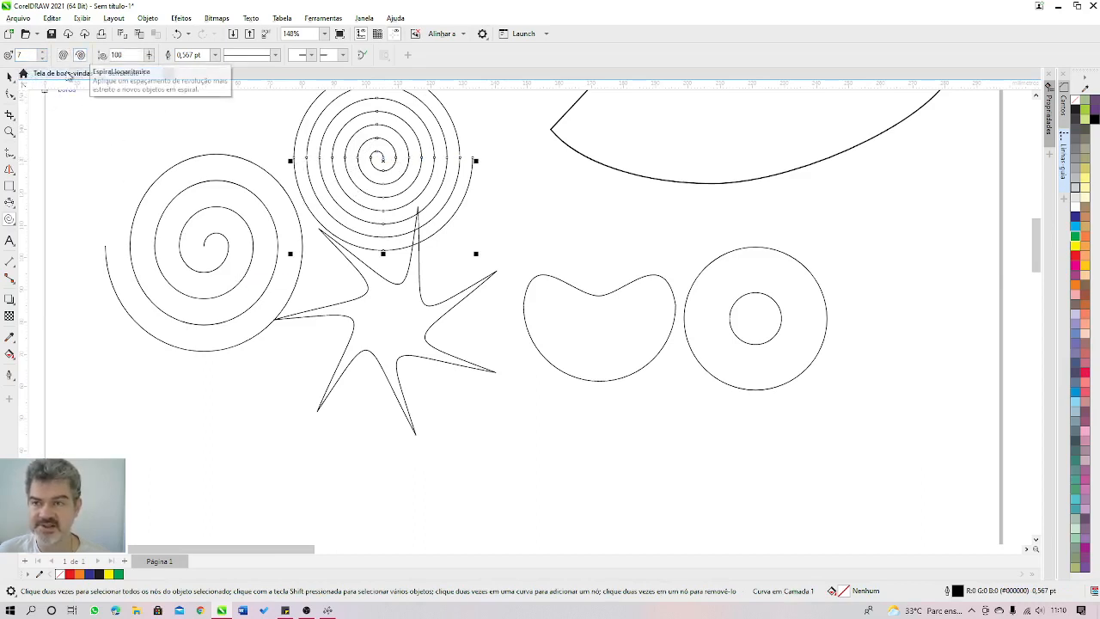
mouse_move(558, 470)
left_mouse_down()
mouse_move(451, 376)
mouse_move(422, 373)
mouse_move(457, 441)
mouse_move(487, 469)
left_mouse_up()
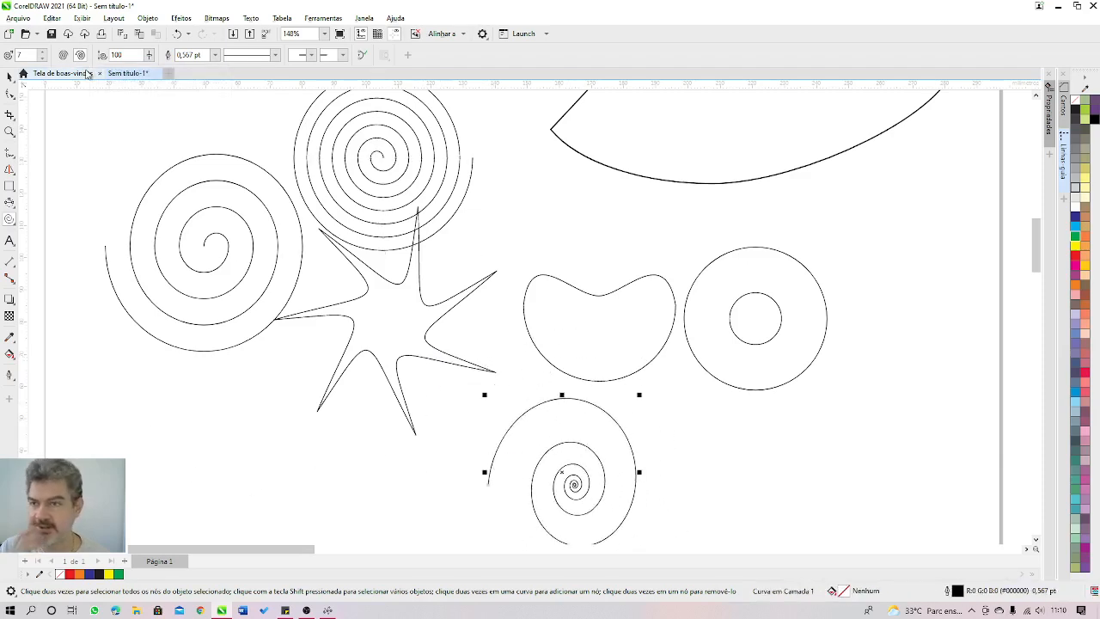
left_click(62, 54)
left_click_drag(614, 248, 520, 153)
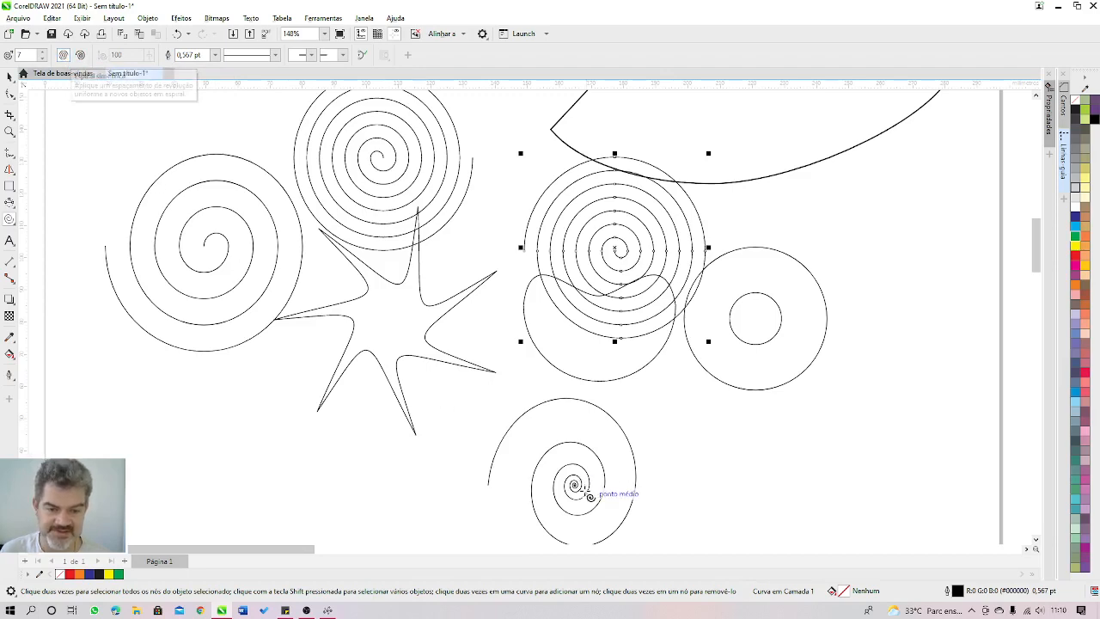
- Examine the spacing between revolutions on the logarithmic spiral and on the symmetrical spiral over the bean-shaped curve
scroll(581, 488, "up", 2)
scroll(582, 488, "up", 3)
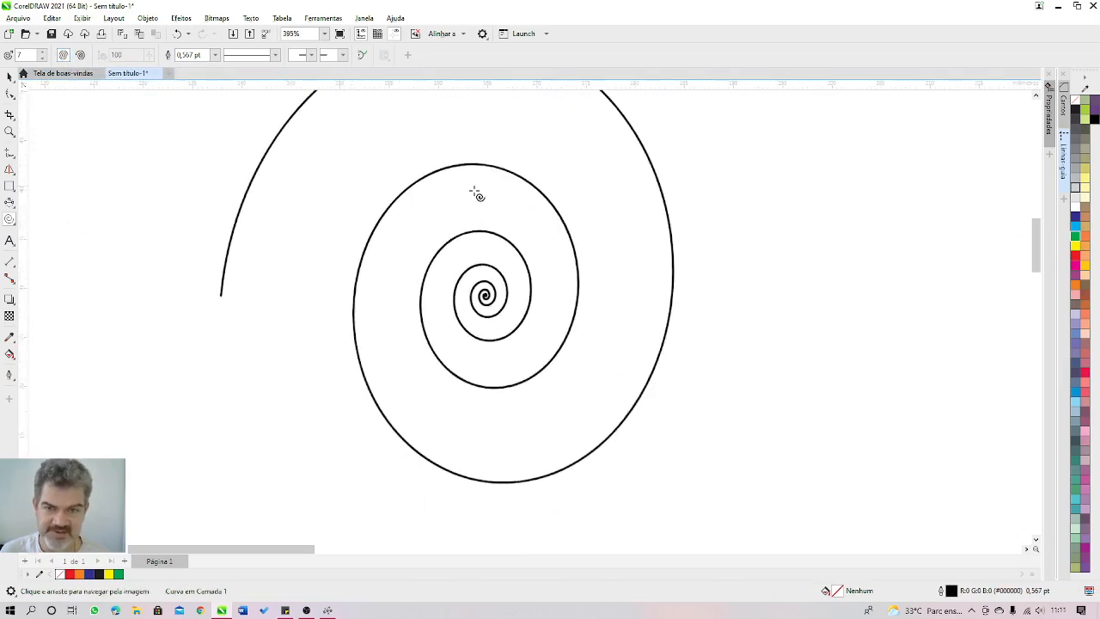
scroll(587, 282, "down", 1)
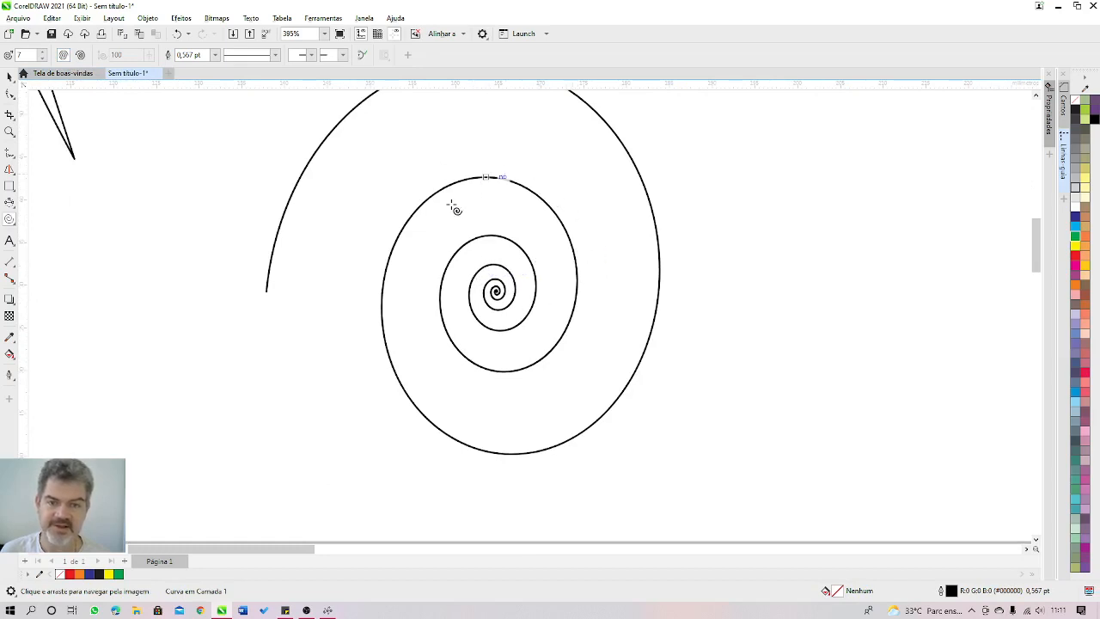
scroll(422, 369, "down", 1)
scroll(471, 246, "down", 4)
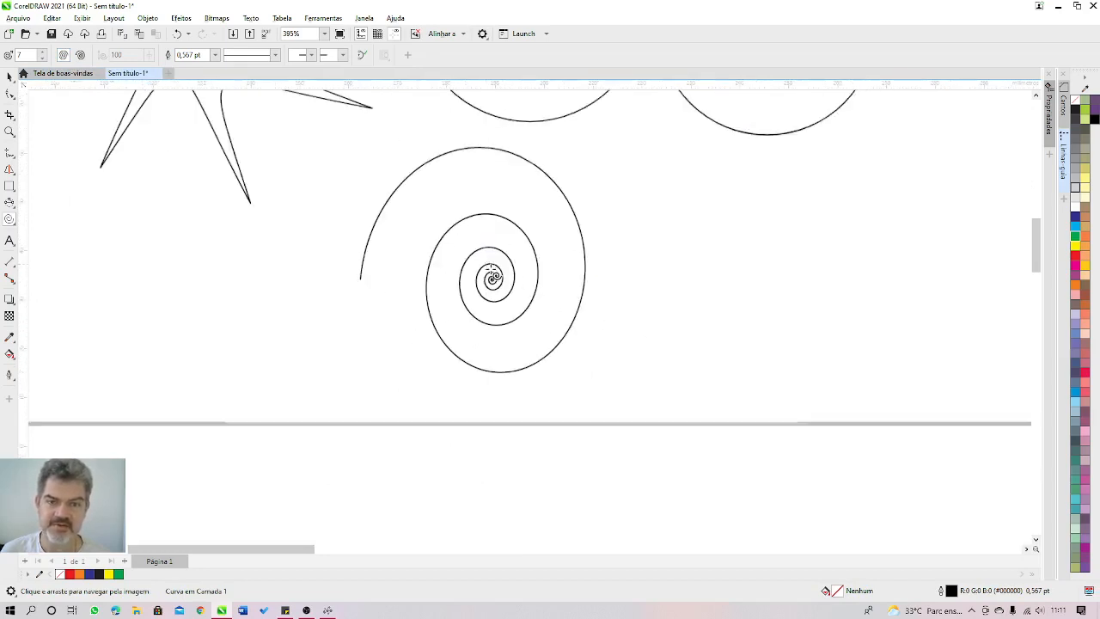
mouse_move(561, 290)
left_mouse_down()
mouse_move(523, 364)
mouse_move(534, 314)
left_mouse_up()
left_click_drag(498, 192, 487, 248)
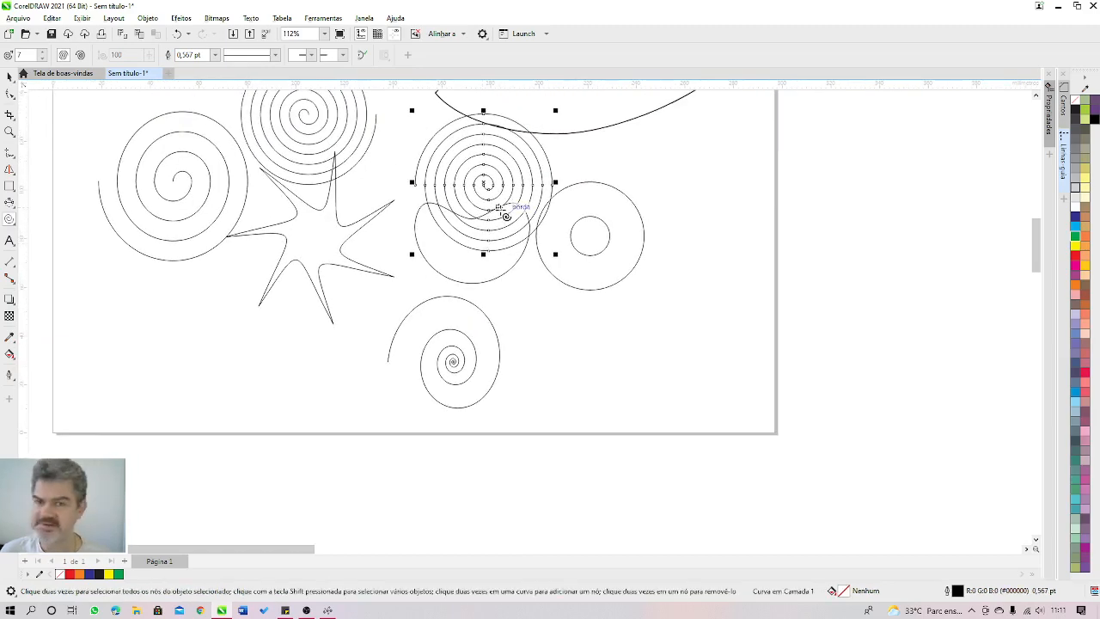
scroll(509, 198, "up", 3)
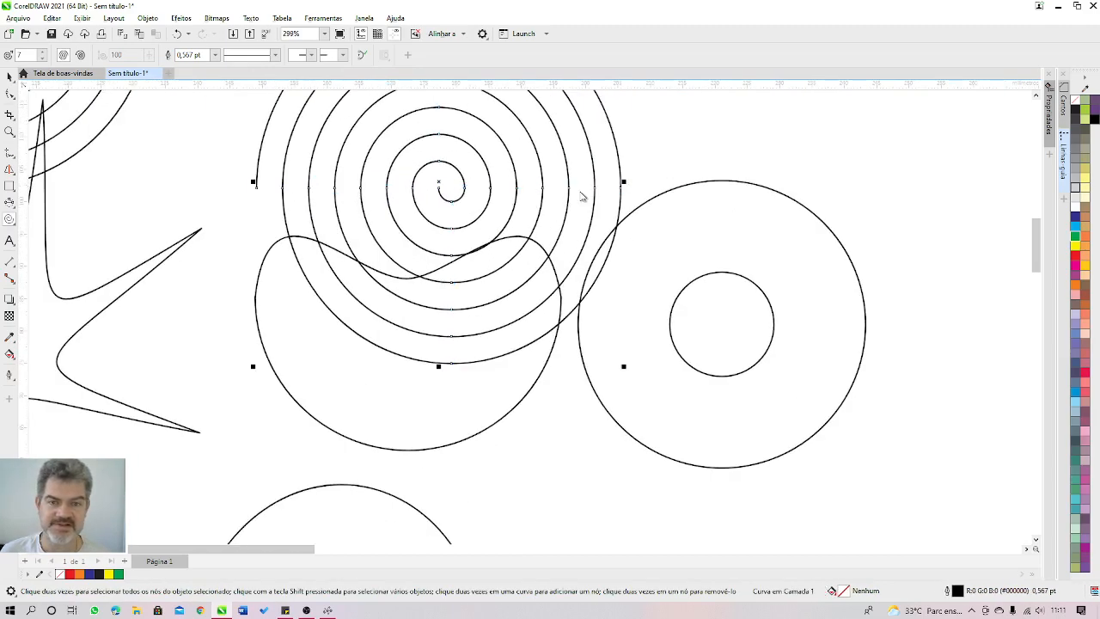
scroll(473, 223, "down", 4)
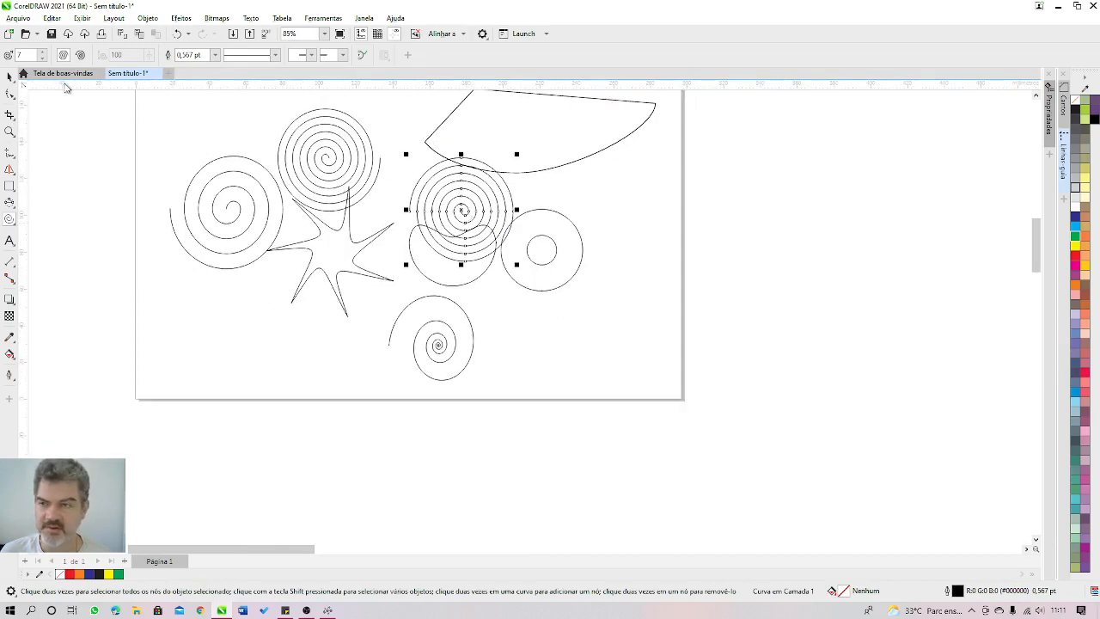
- Delete all objects from the drawing and fit the whole page in view
left_click(9, 77)
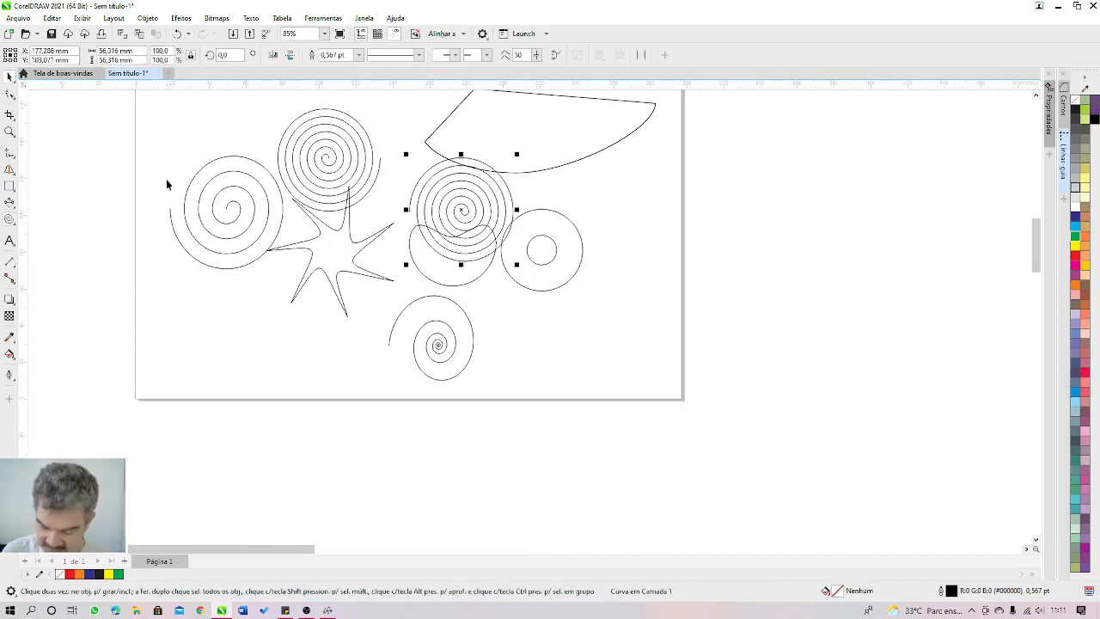
key("ctrl+a")
key("Delete")
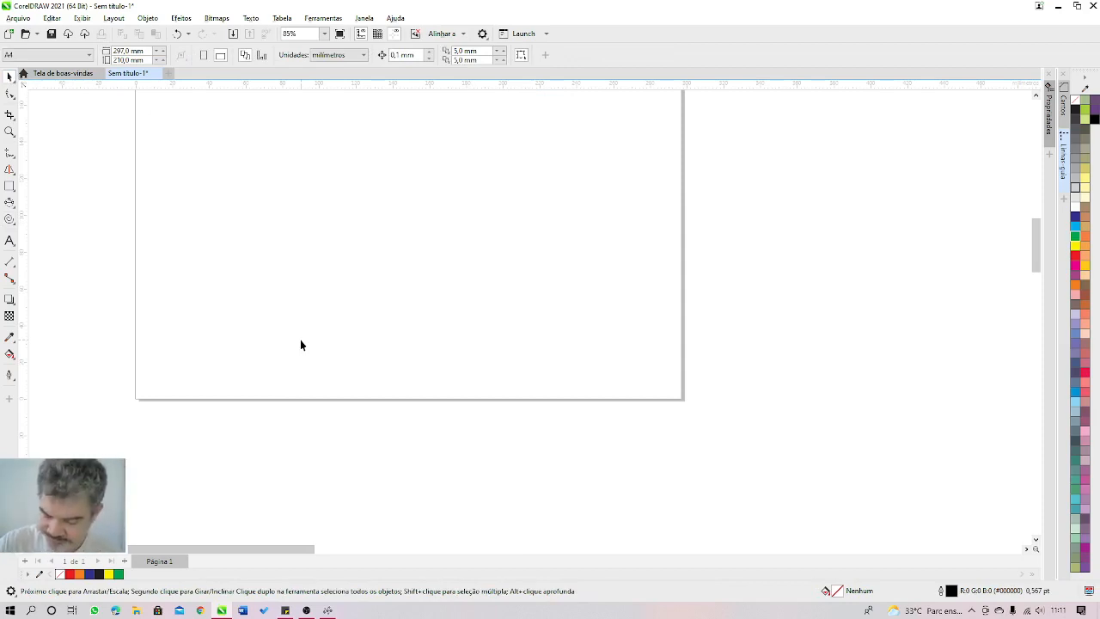
key("shift+F4")
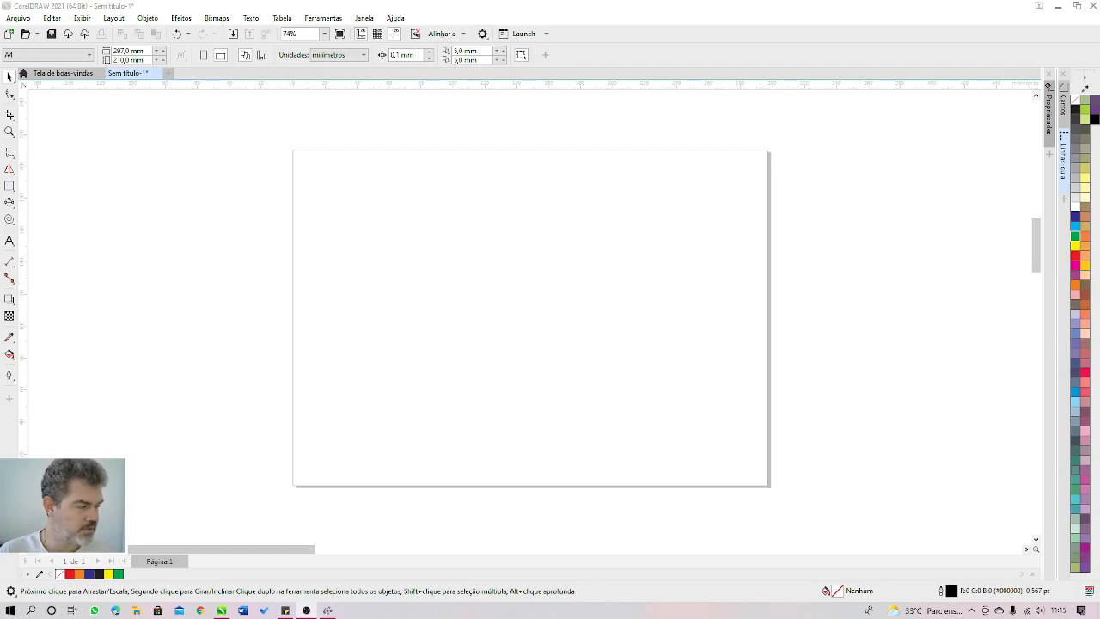
- Draw a common-shape parallelogram about 63 mm wide and 23 mm high in the page's upper left area, and increase its slant
left_click(10, 220)
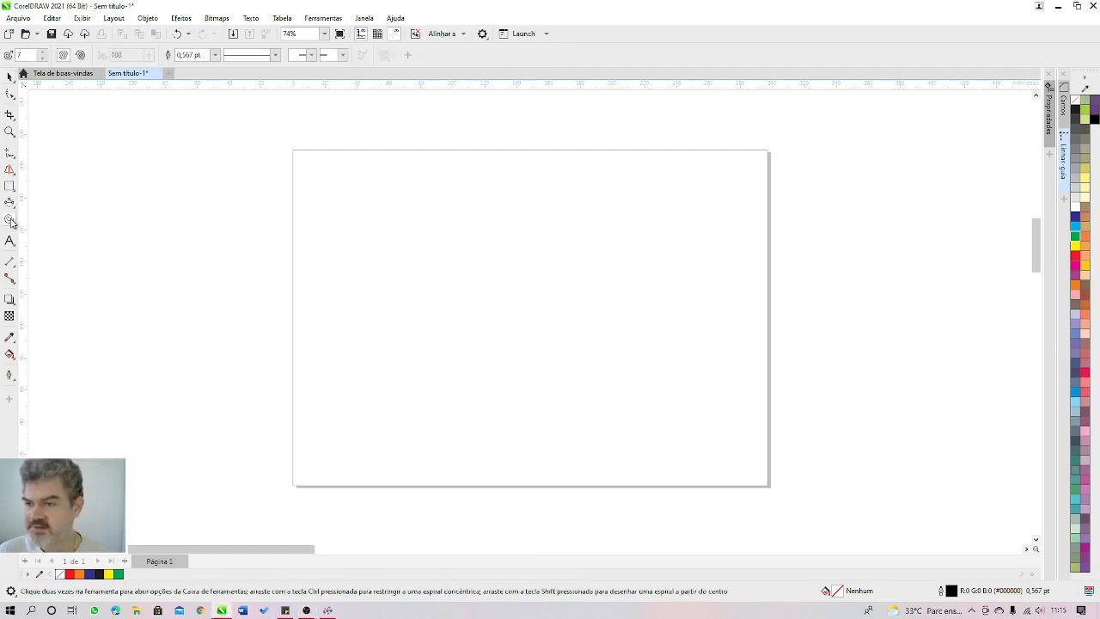
left_click(11, 220)
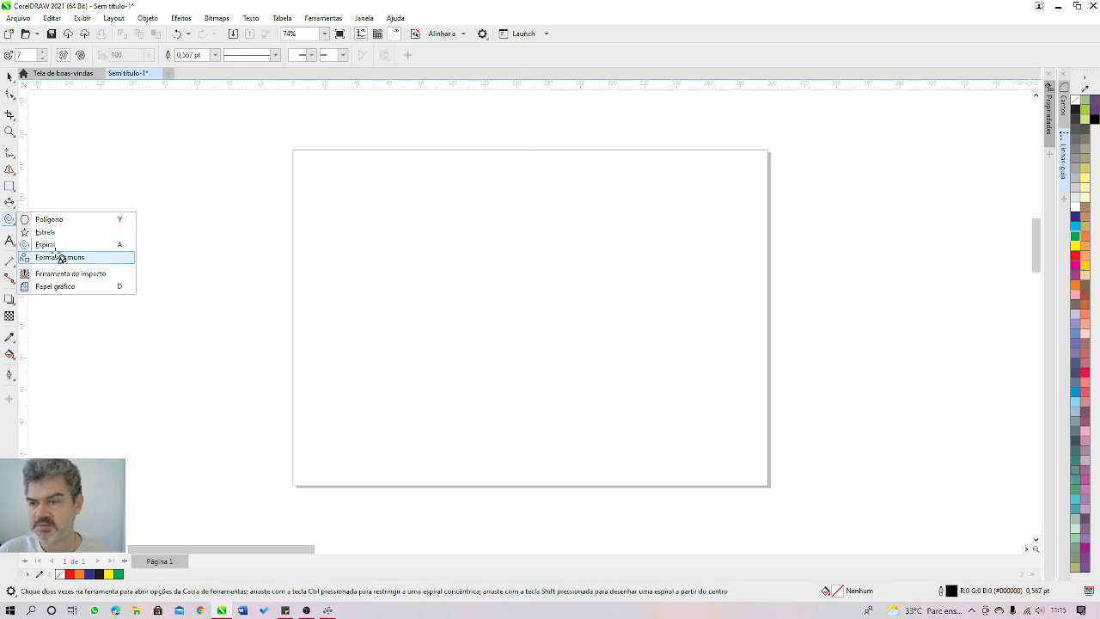
left_click_drag(392, 222, 493, 258)
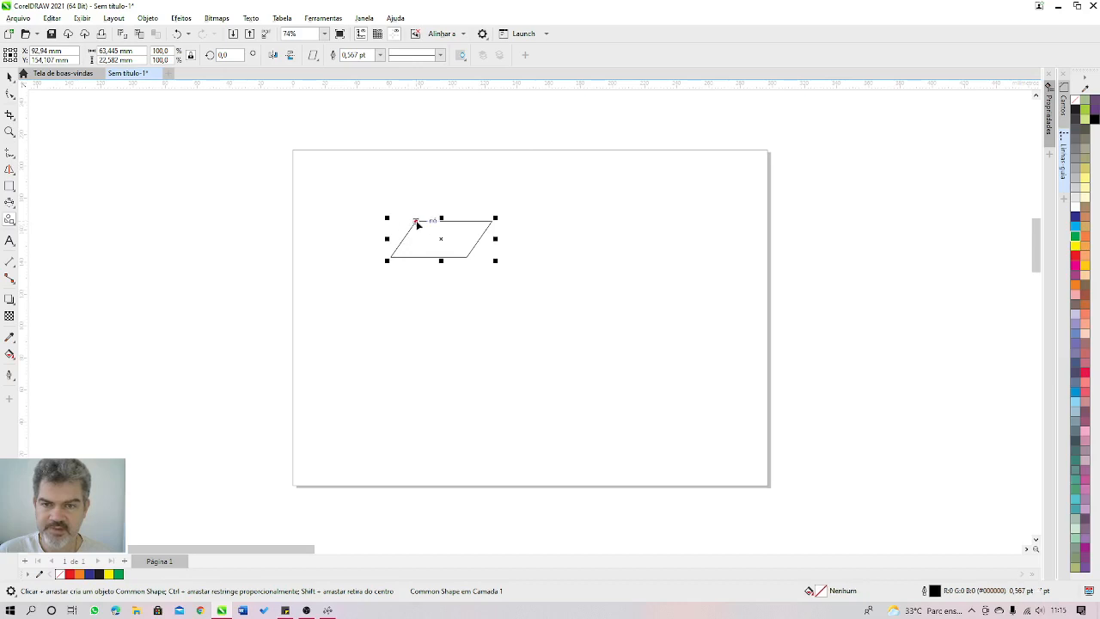
mouse_move(416, 222)
left_mouse_down()
mouse_move(456, 218)
mouse_move(413, 224)
mouse_move(429, 222)
left_mouse_up()
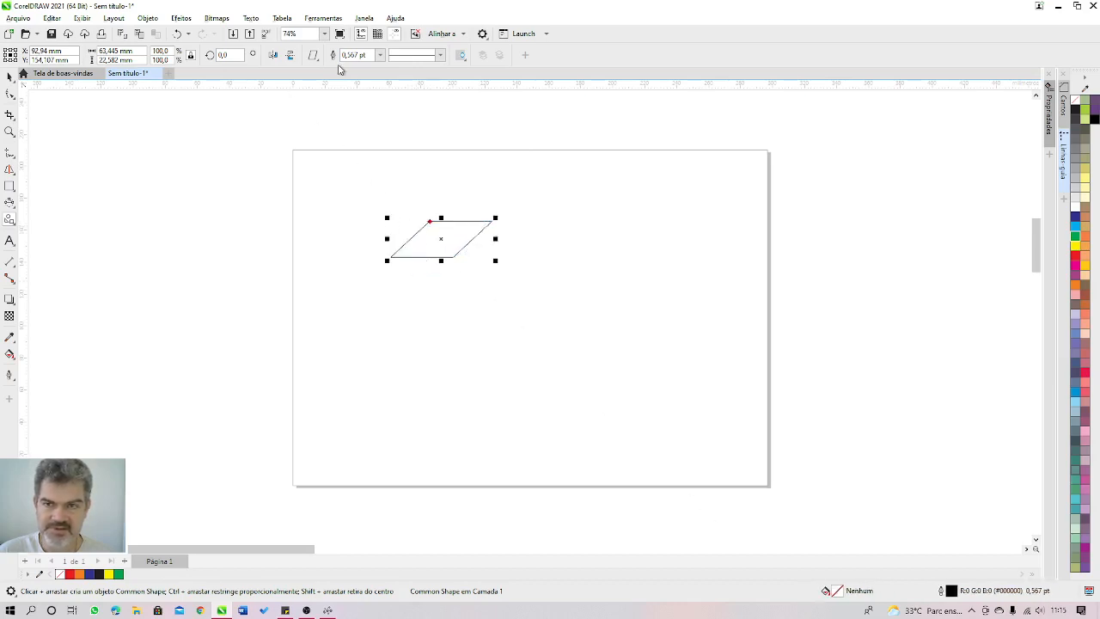
- Draw a common-shape cross about 72 mm wide and 68 mm high to the parallelogram's right, and make its arms narrower
left_click(315, 55)
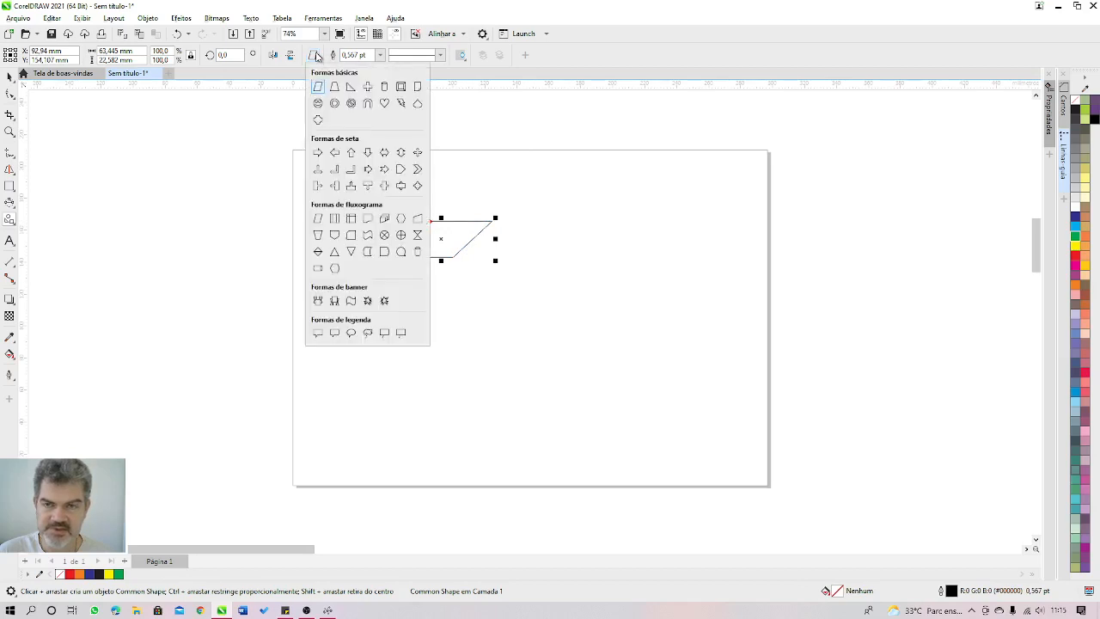
left_click(367, 86)
left_click_drag(559, 232, 672, 341)
left_click_drag(586, 231, 594, 255)
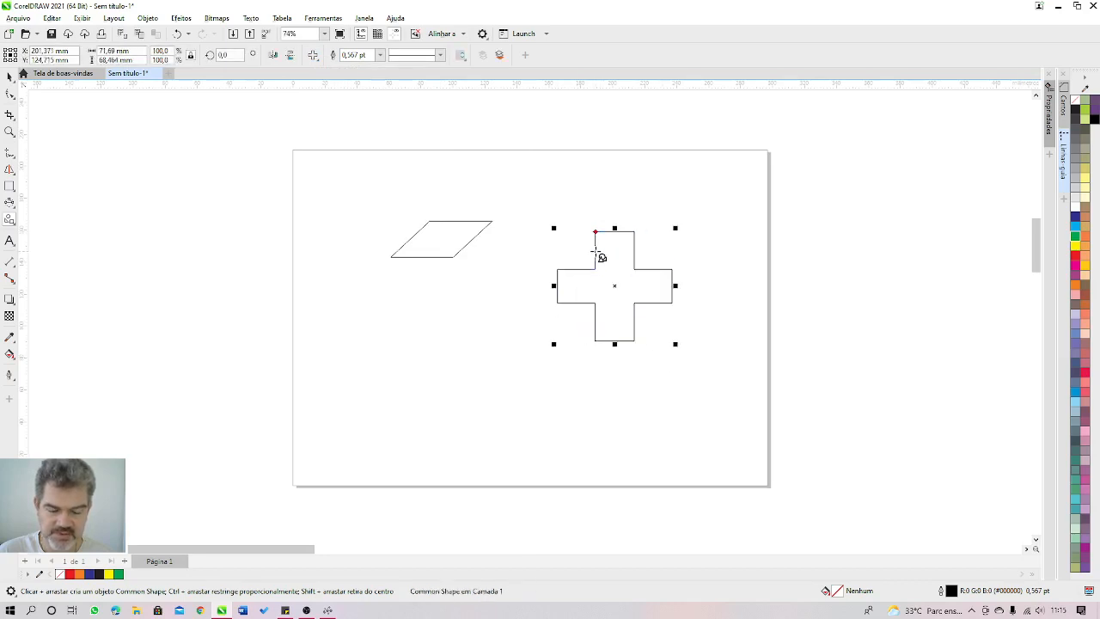
- Draw a round callout below the parallelogram and swing its pointer to the lower right, about 34 mm wide and high overall
left_click(312, 55)
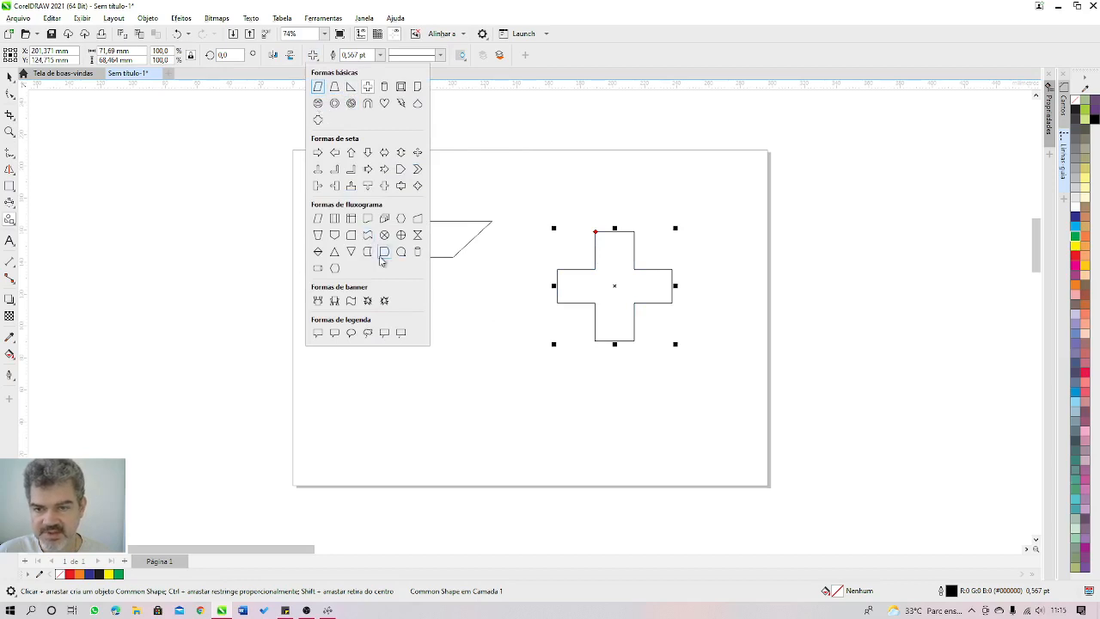
left_click(351, 333)
left_click_drag(414, 395, 467, 322)
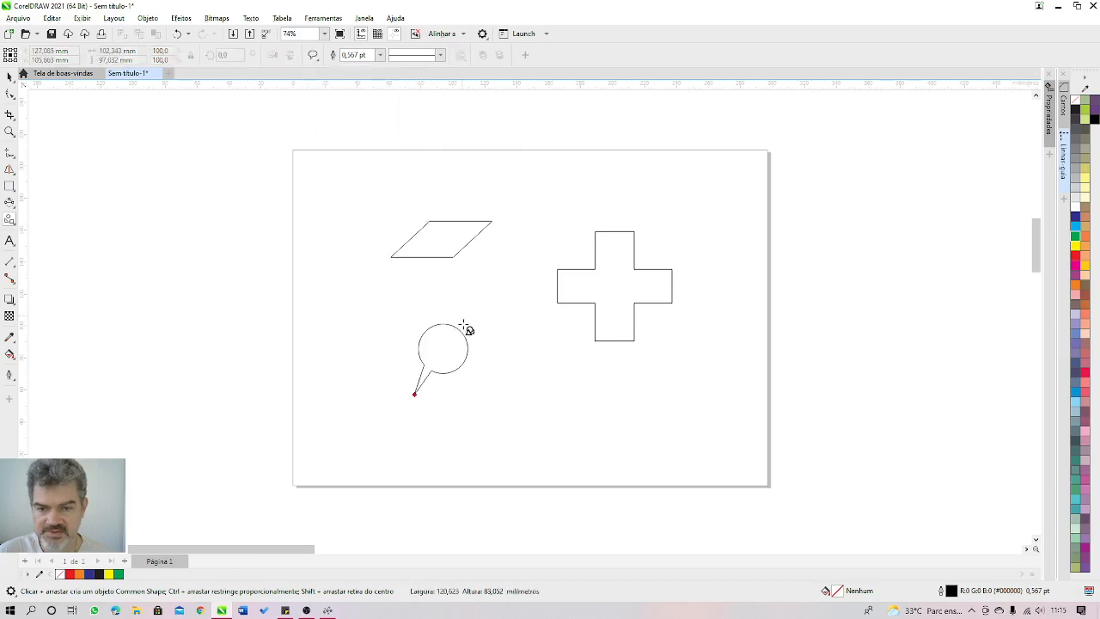
left_click_drag(413, 394, 483, 396)
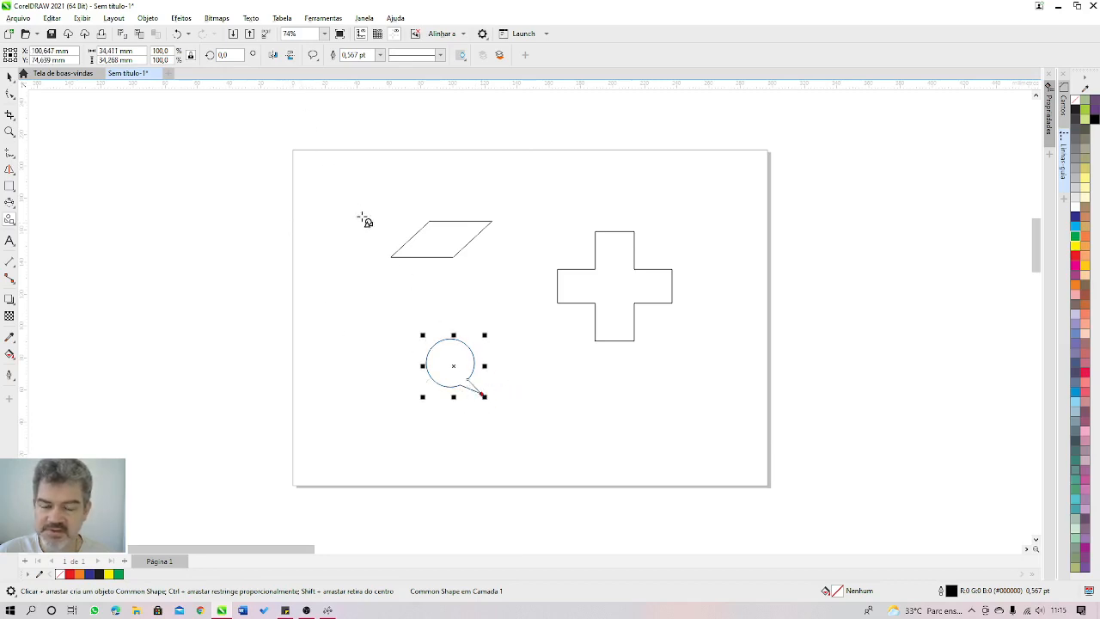
- Draw a heart about 27 mm wide and 30 mm high near the page's upper edge, and fill it red
left_click(312, 56)
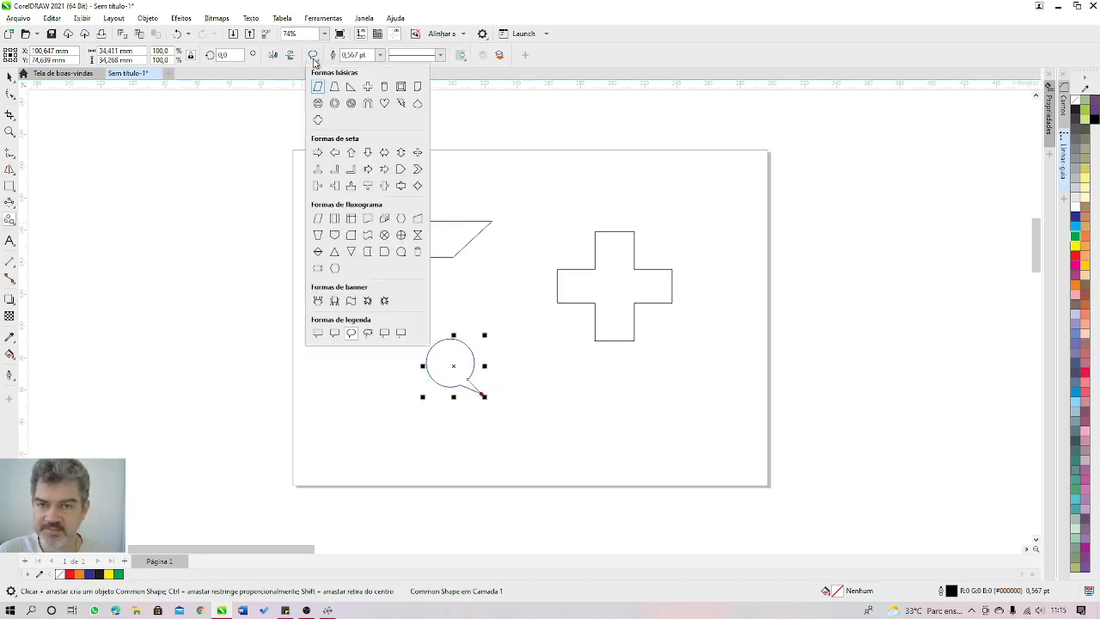
left_click(384, 103)
left_click_drag(498, 166, 543, 215)
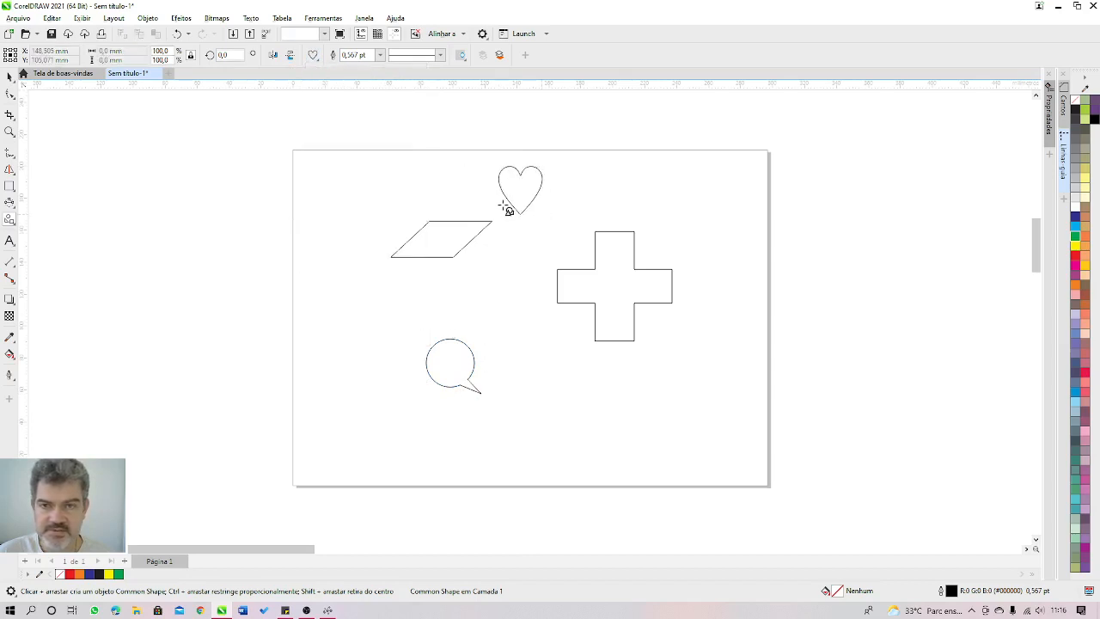
left_click(1079, 267)
left_click(1075, 256)
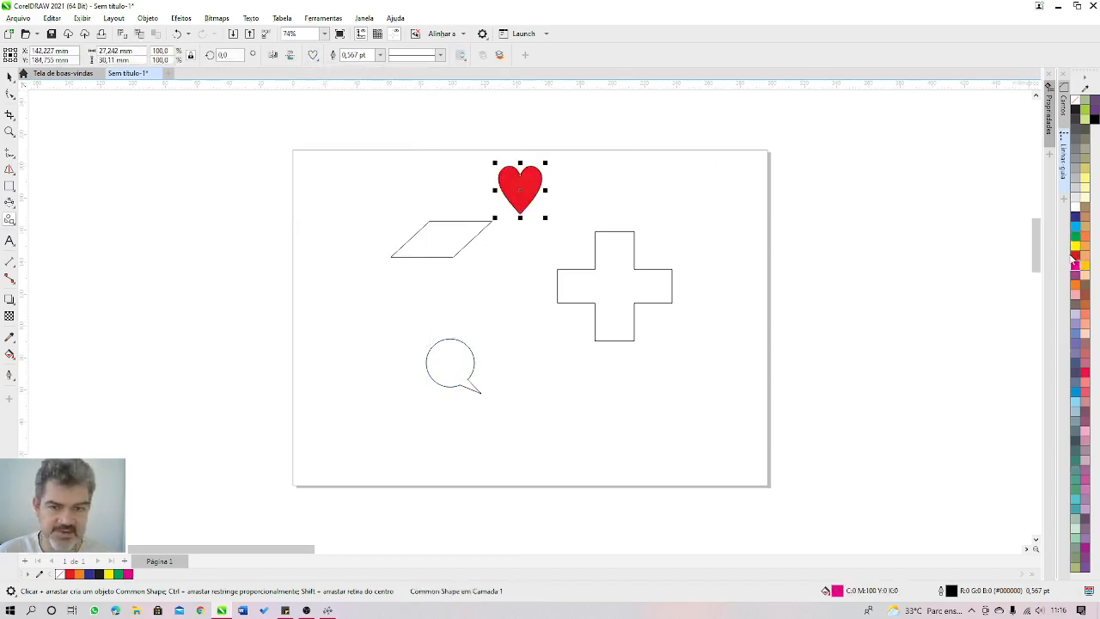
- Fill the parallelogram with orange
key("space")
left_click(446, 244)
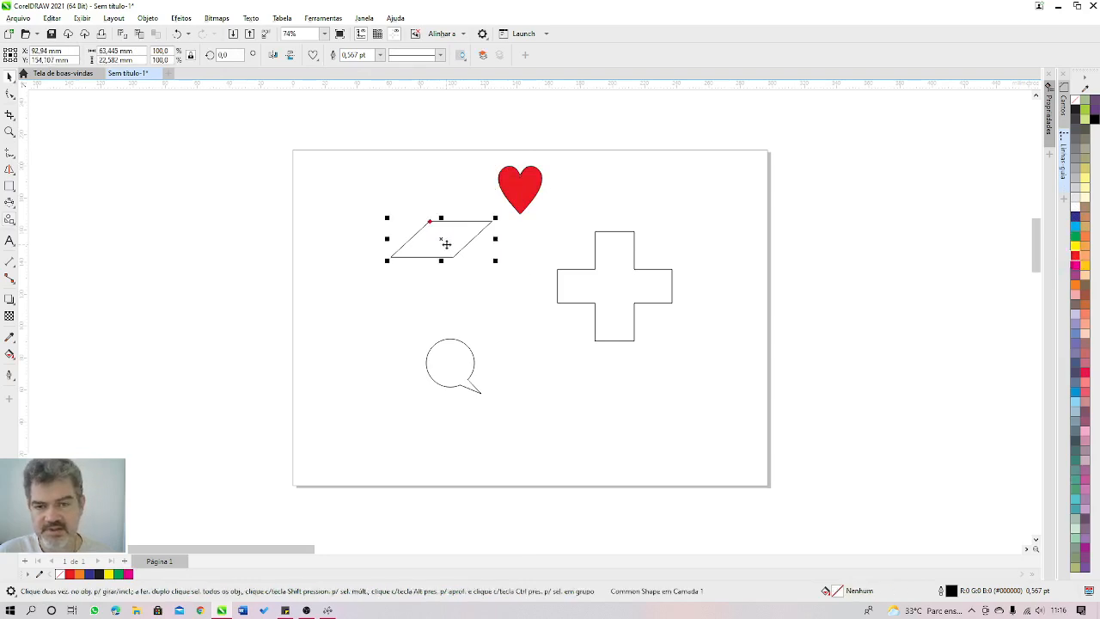
left_click(1075, 287)
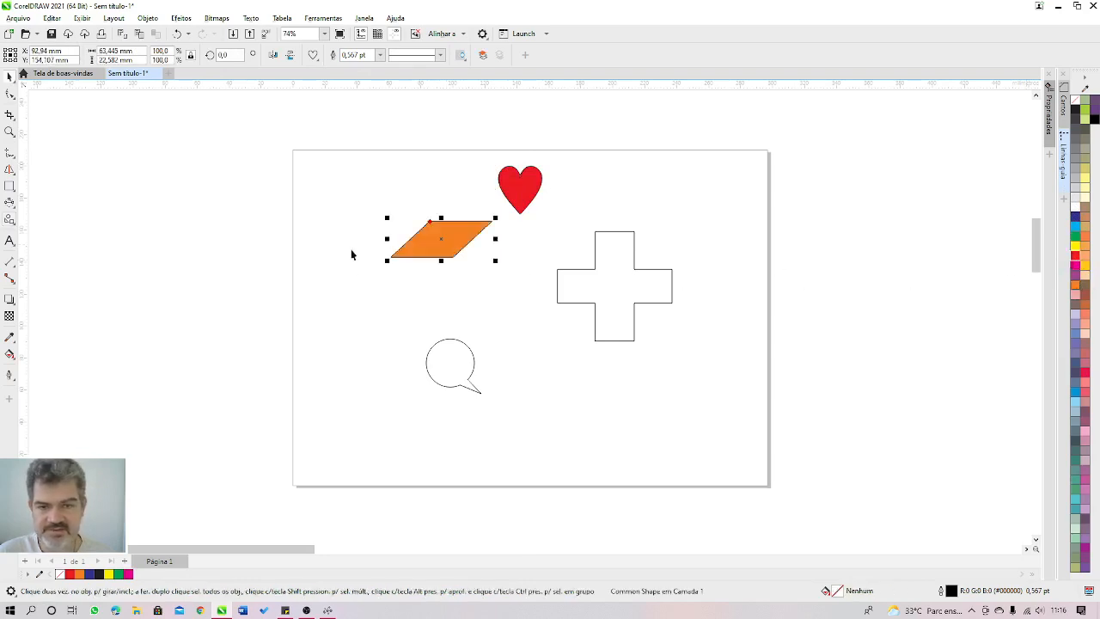
left_click(313, 55)
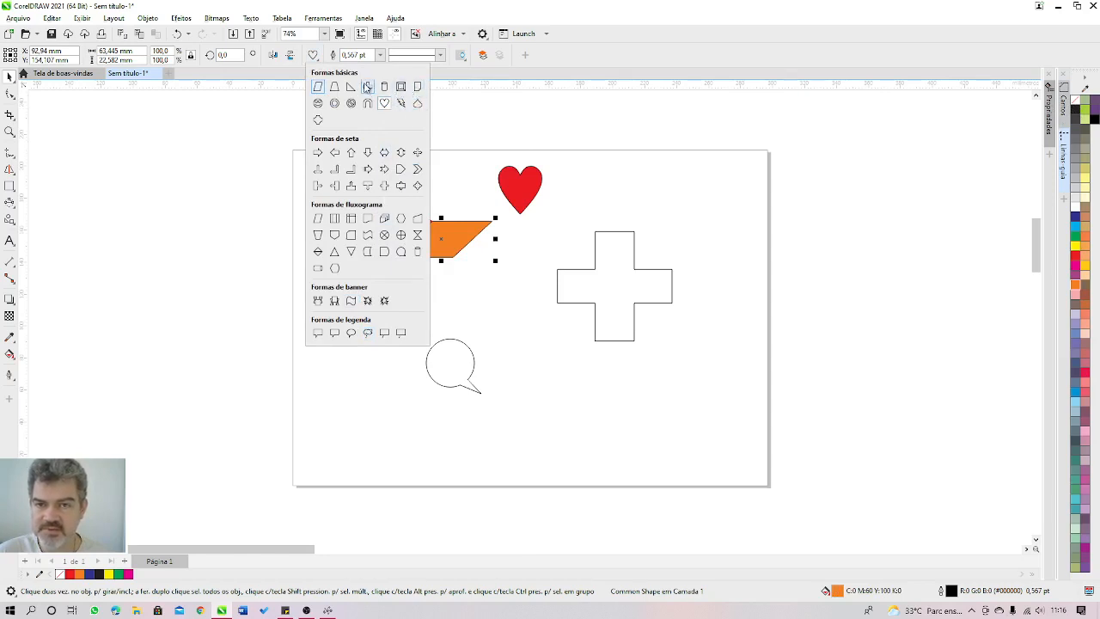
left_click(399, 87)
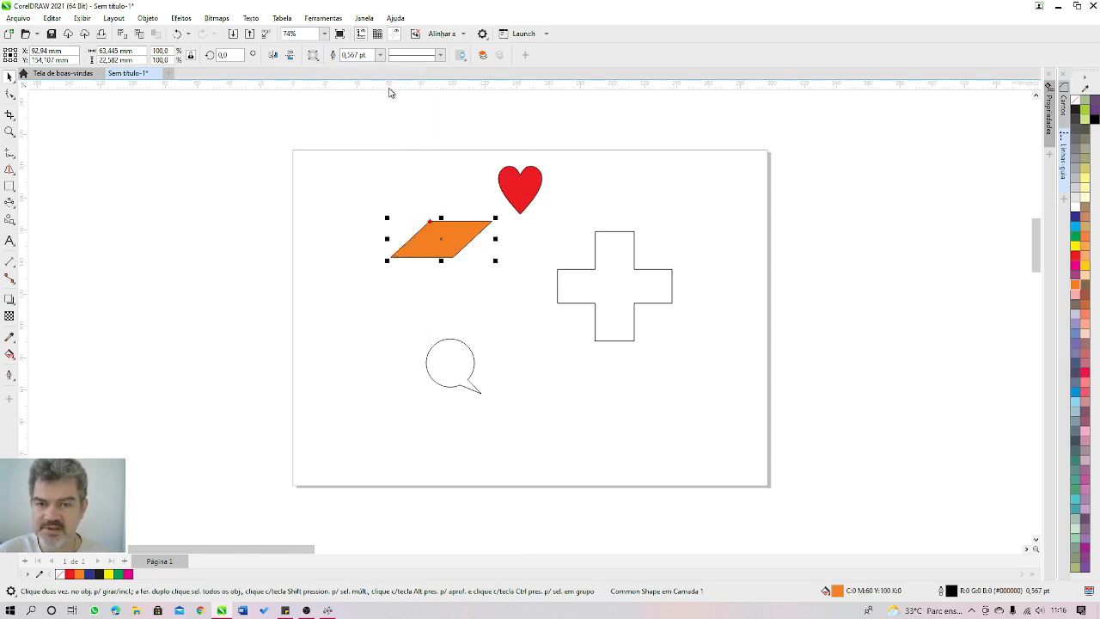
left_click(313, 55)
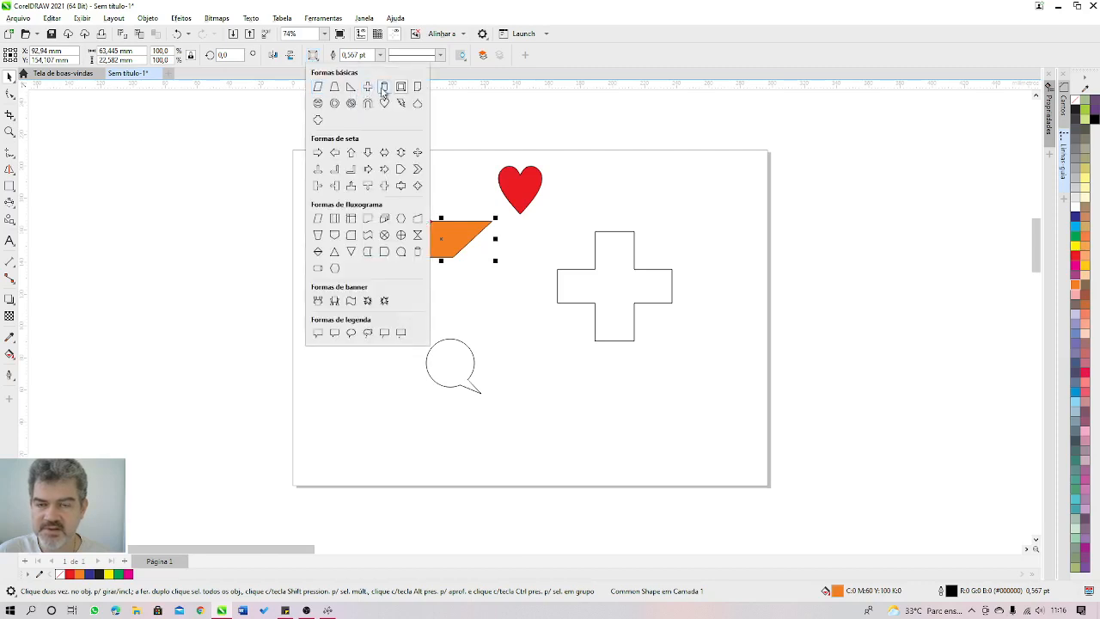
left_click(322, 221)
left_click_drag(368, 315, 363, 315)
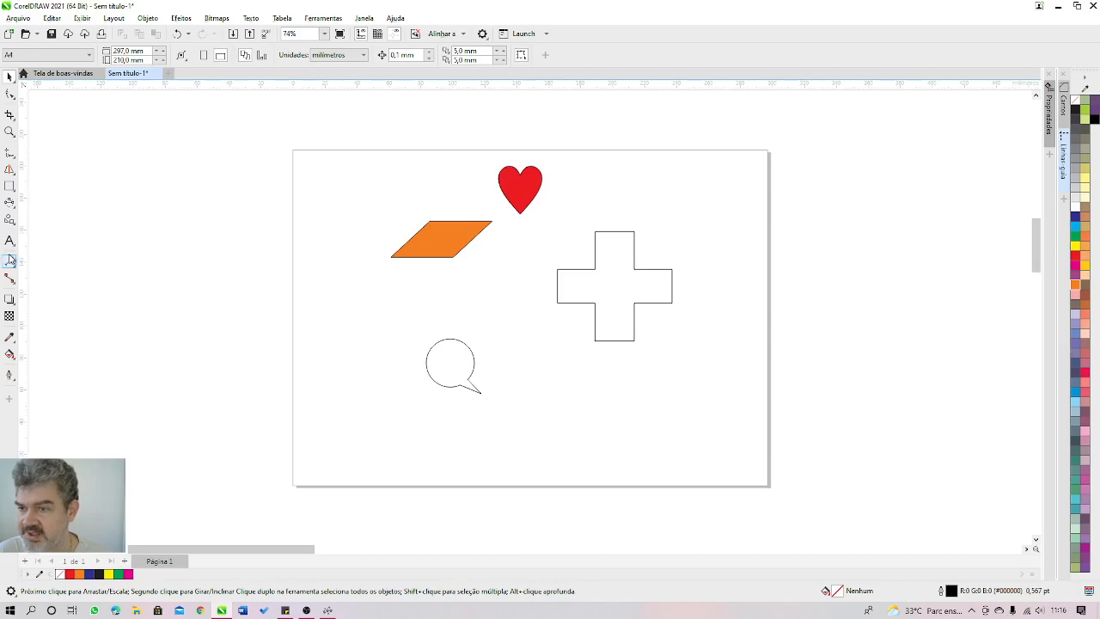
- Activate the Impact tool and delete all objects from the page
left_click(12, 222)
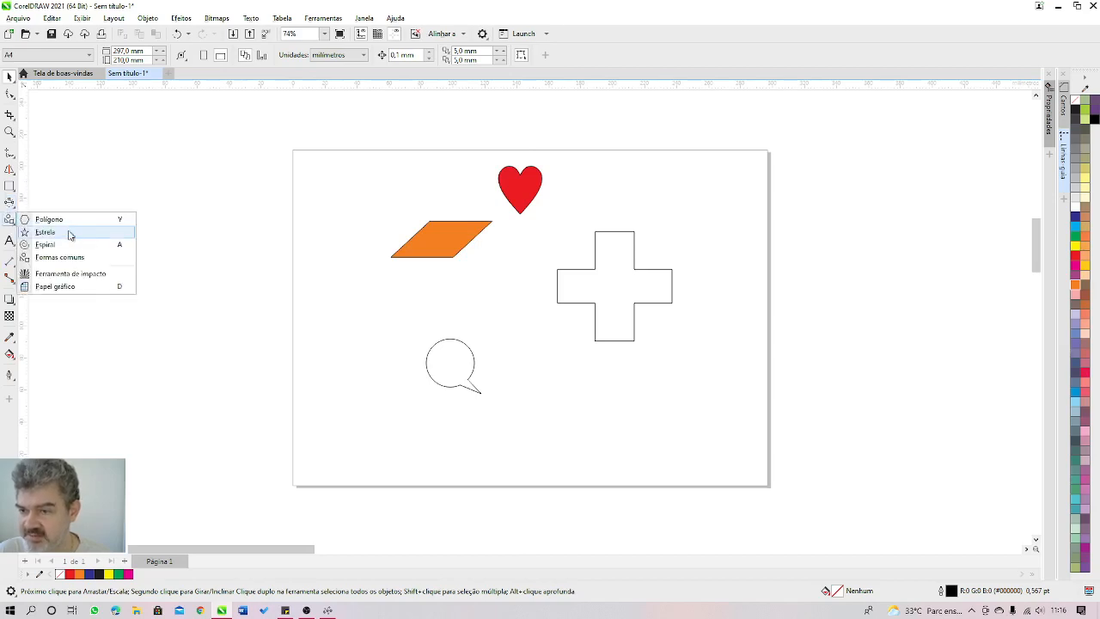
left_click(74, 275)
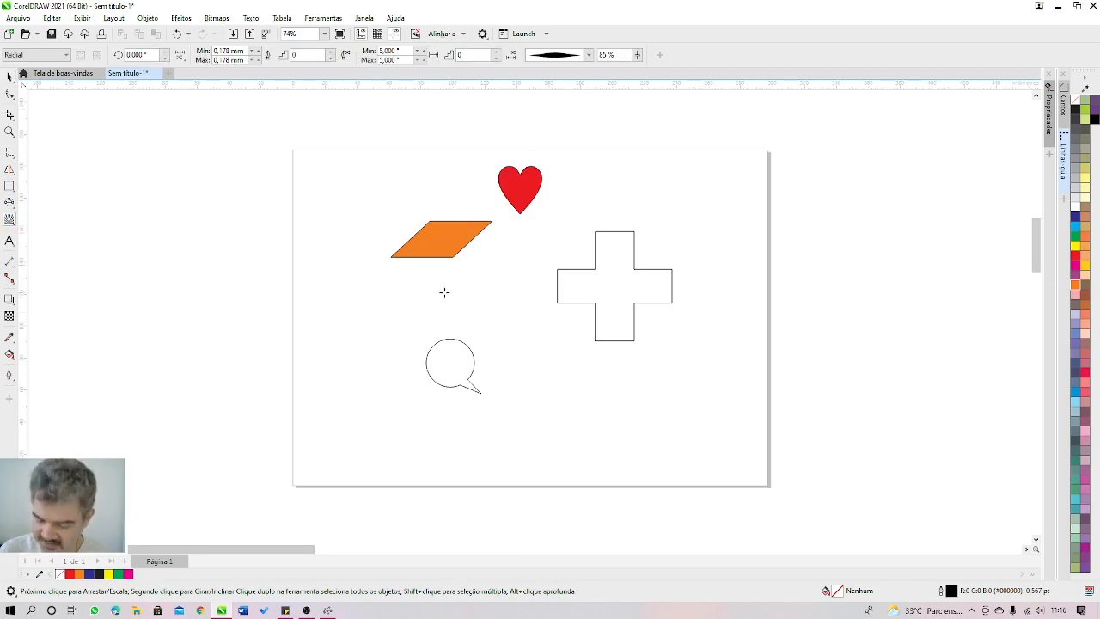
key("ctrl+a")
key("Delete")
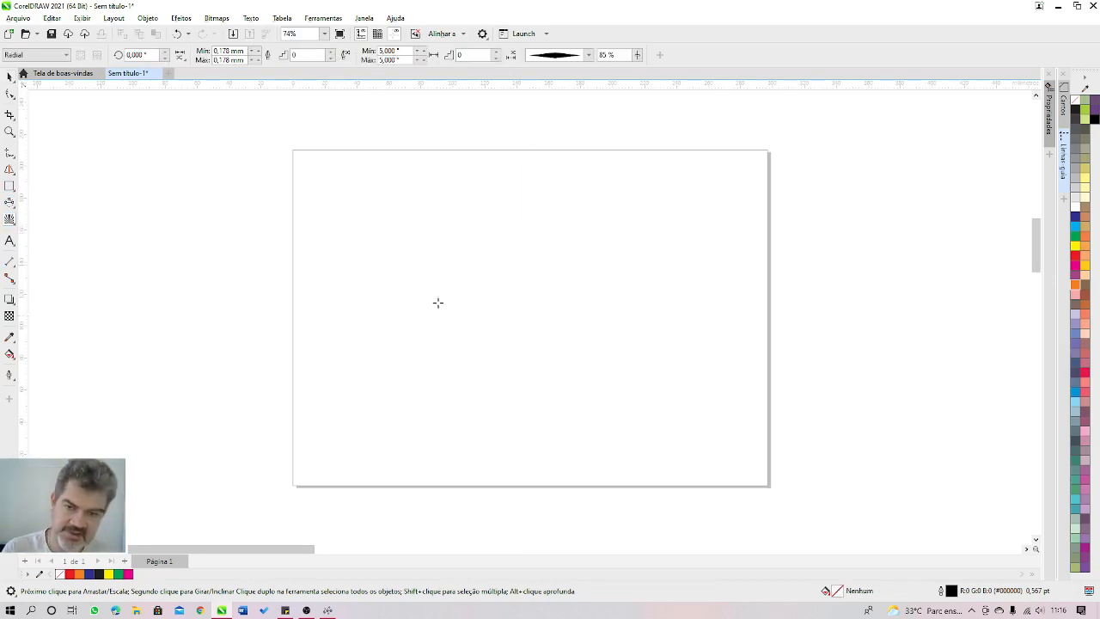
- Draw a radial impact effect, reduce its radius, and shift its centre so that it fits in the page's upper left area
left_click_drag(364, 213, 491, 301)
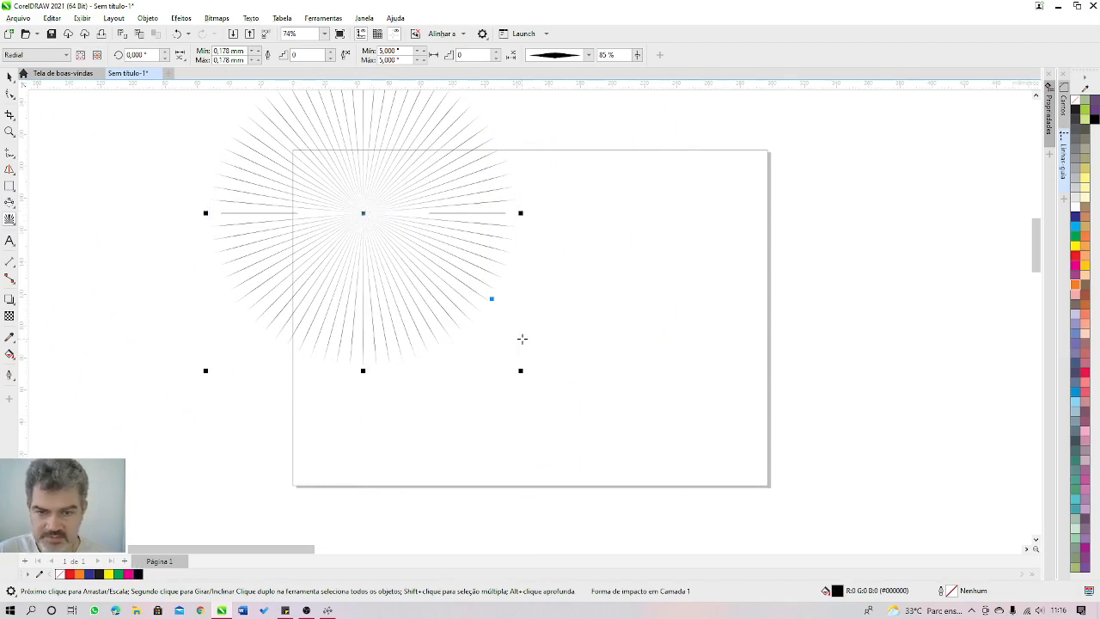
left_click_drag(493, 299, 477, 278)
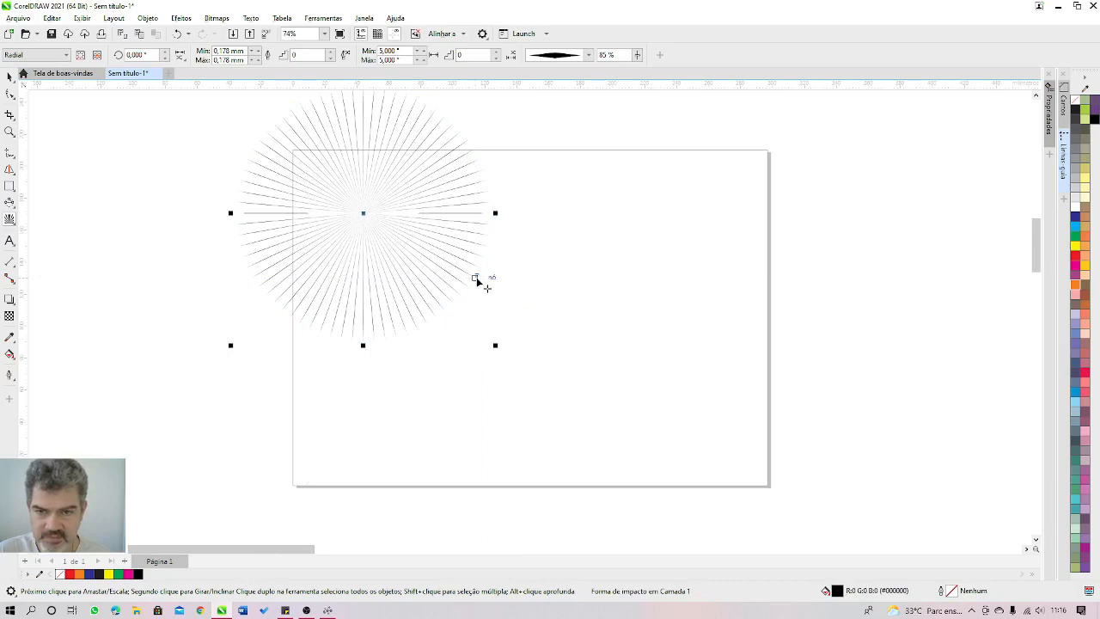
left_click_drag(363, 214, 414, 245)
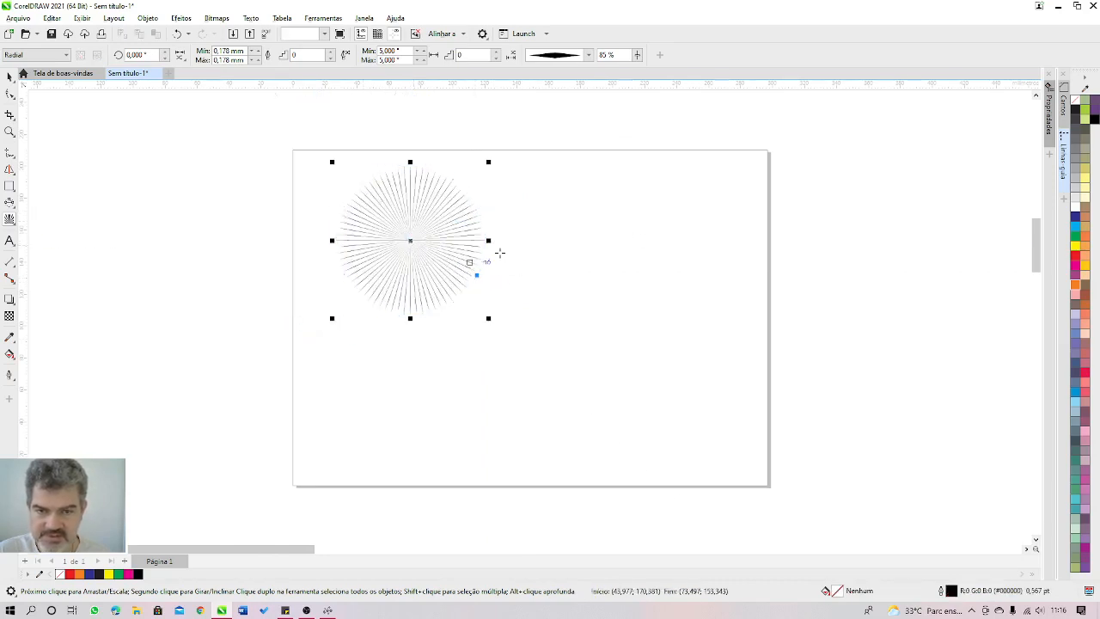
- Give the radial impact effect a red fill and a red outline, and change its style to Parallel
left_click(1077, 257)
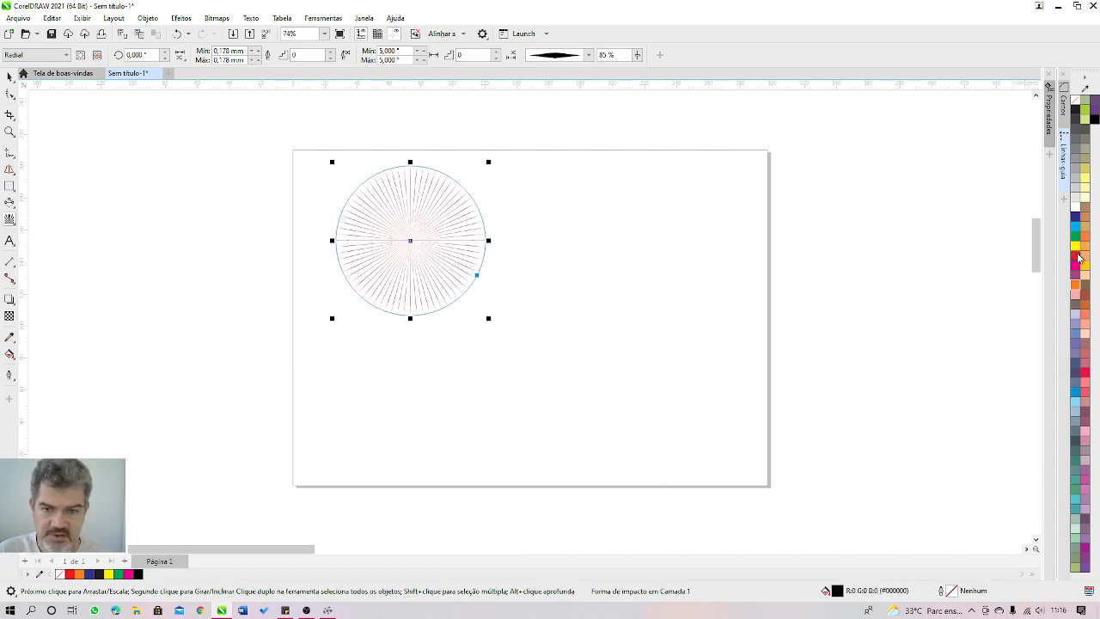
right_click(1076, 256)
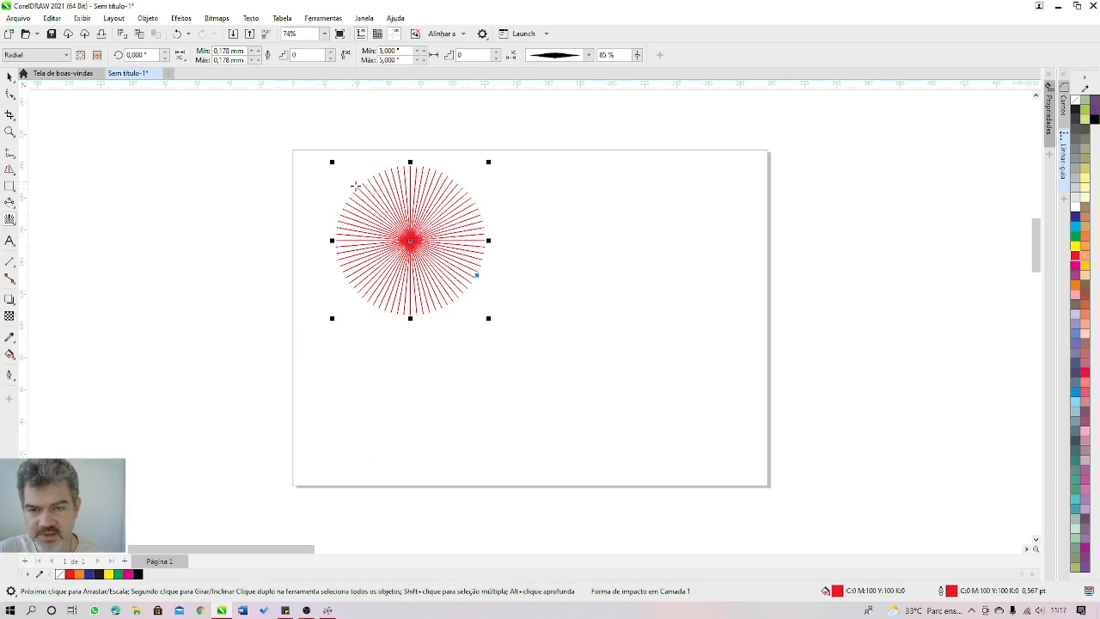
left_click(51, 57)
left_click(28, 69)
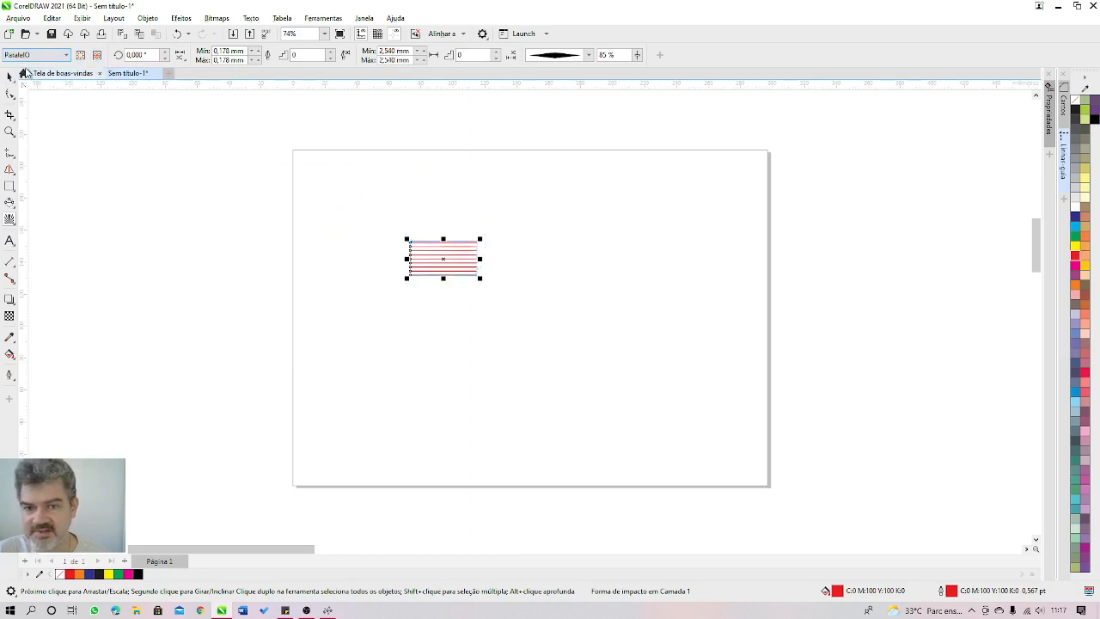
scroll(449, 275, "up", 4)
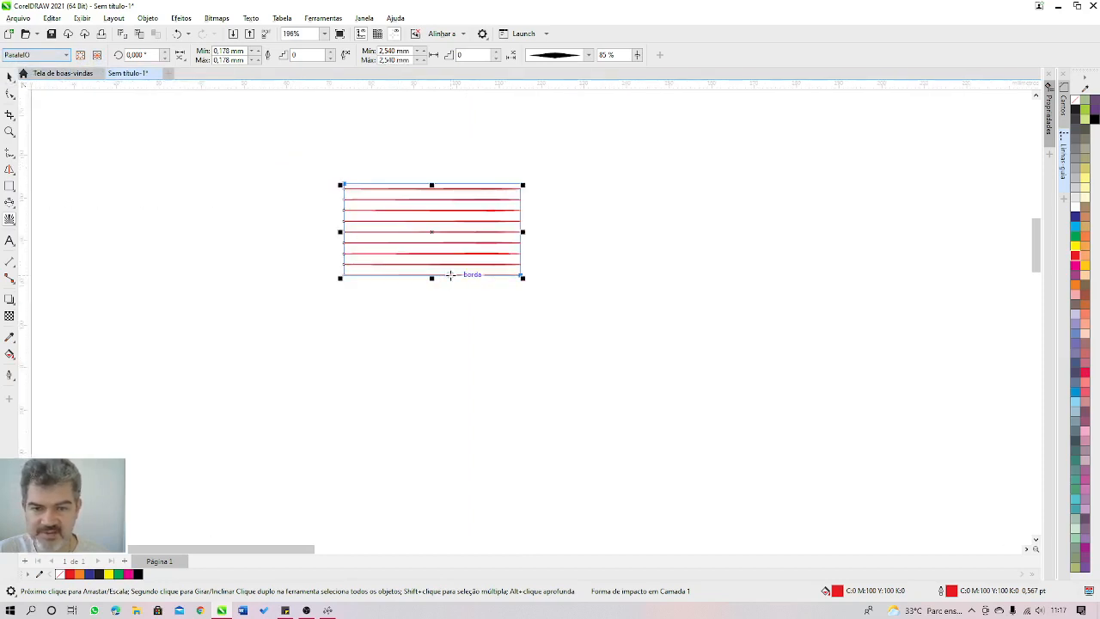
left_click(452, 354)
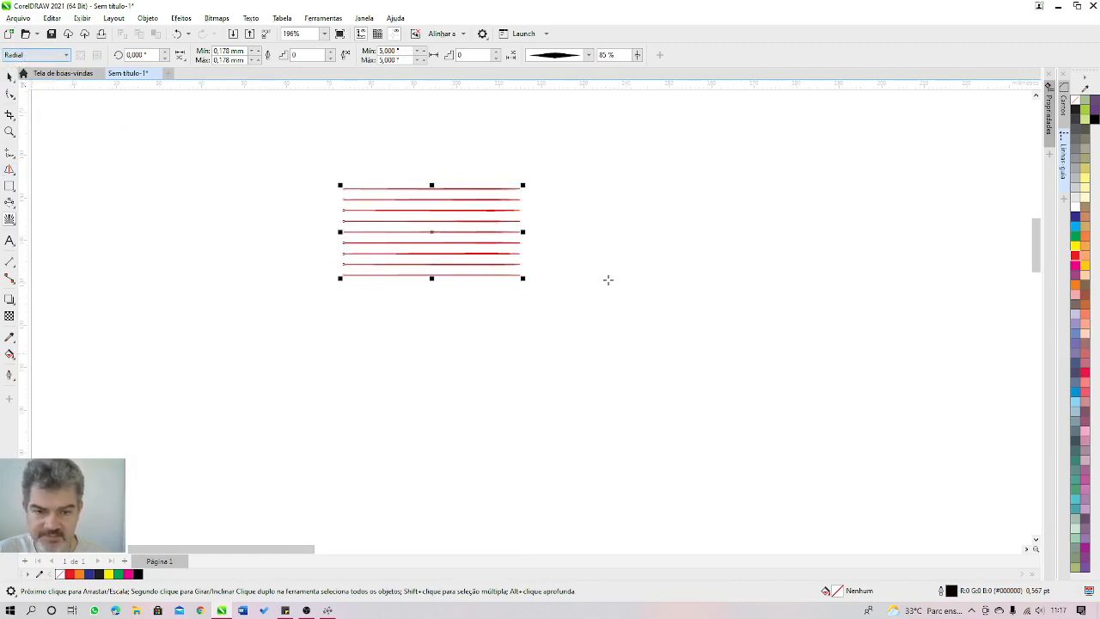
- Draw a second radial impact effect to the right of the red lines and change its style to Parallel
left_click(619, 338)
left_click_drag(720, 179, 720, 178)
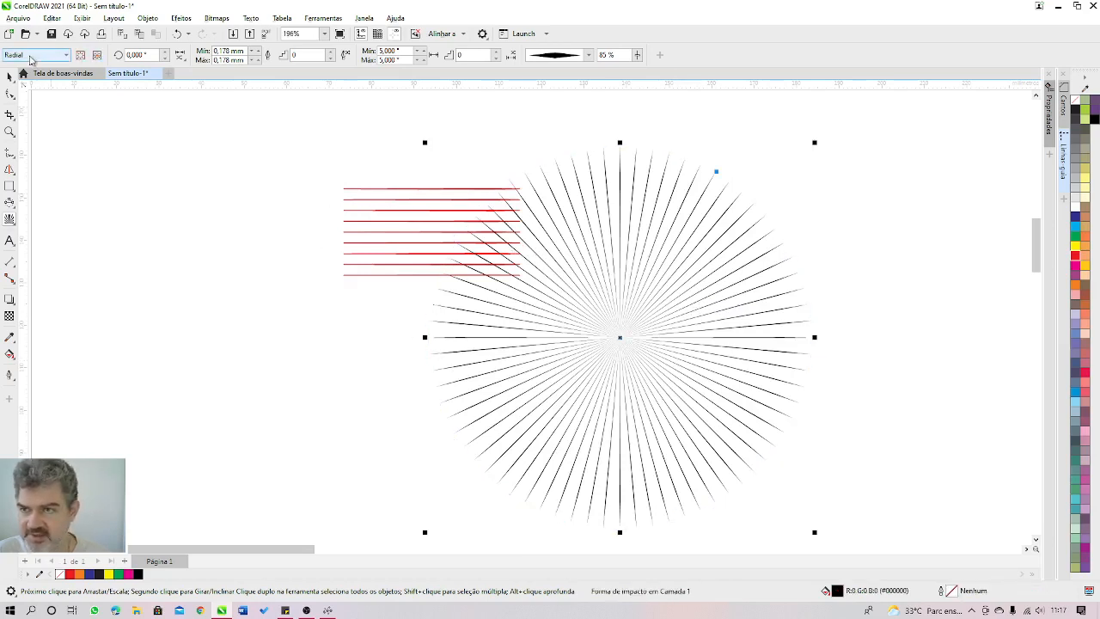
left_click(30, 56)
left_click(29, 72)
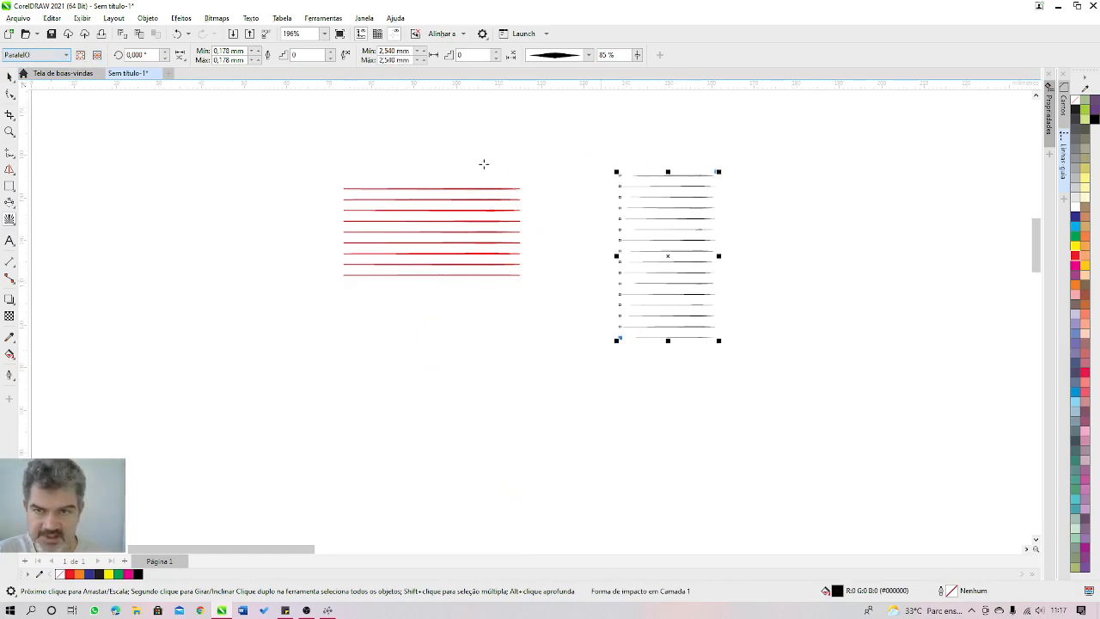
- Try the wedge line style on the black parallel lines, and switch them to a style that tapers at both ends
left_click(590, 56)
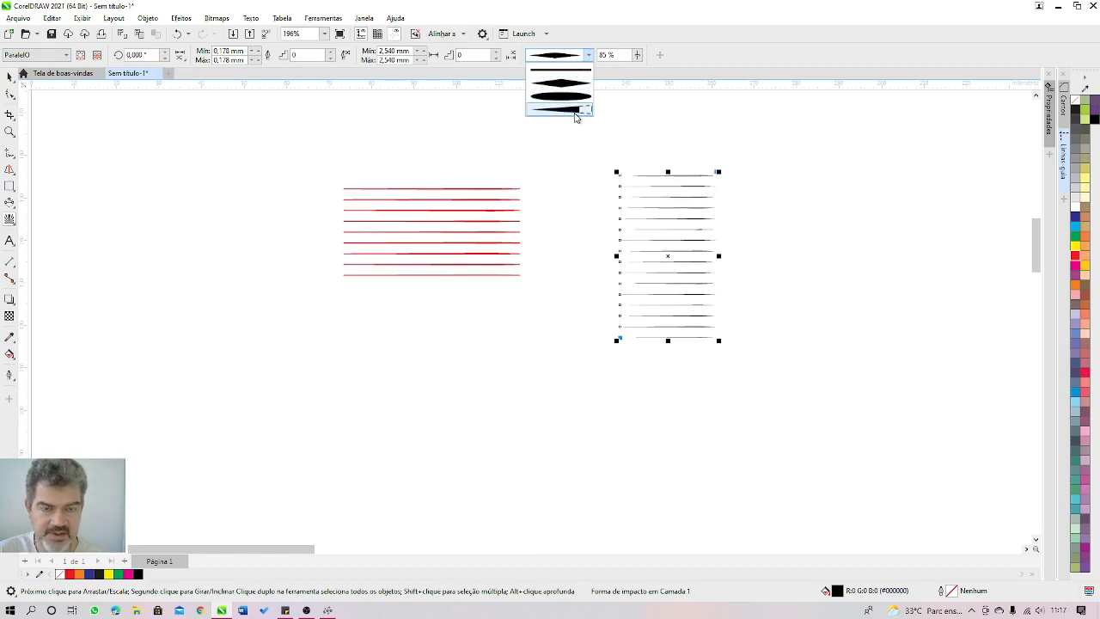
left_click(577, 110)
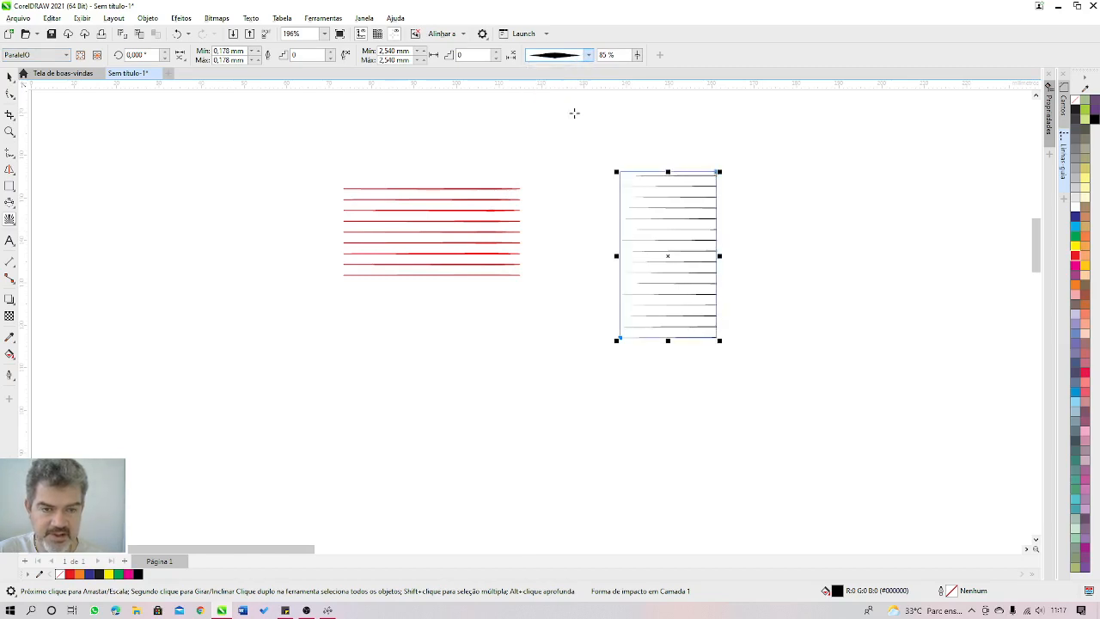
left_click(590, 56)
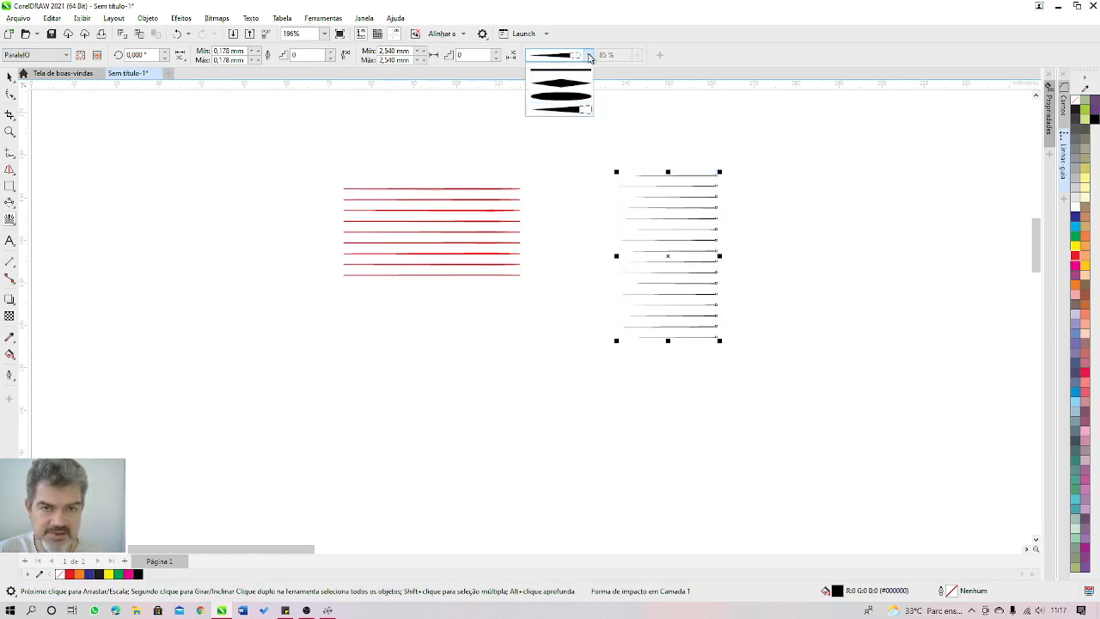
left_click(559, 99)
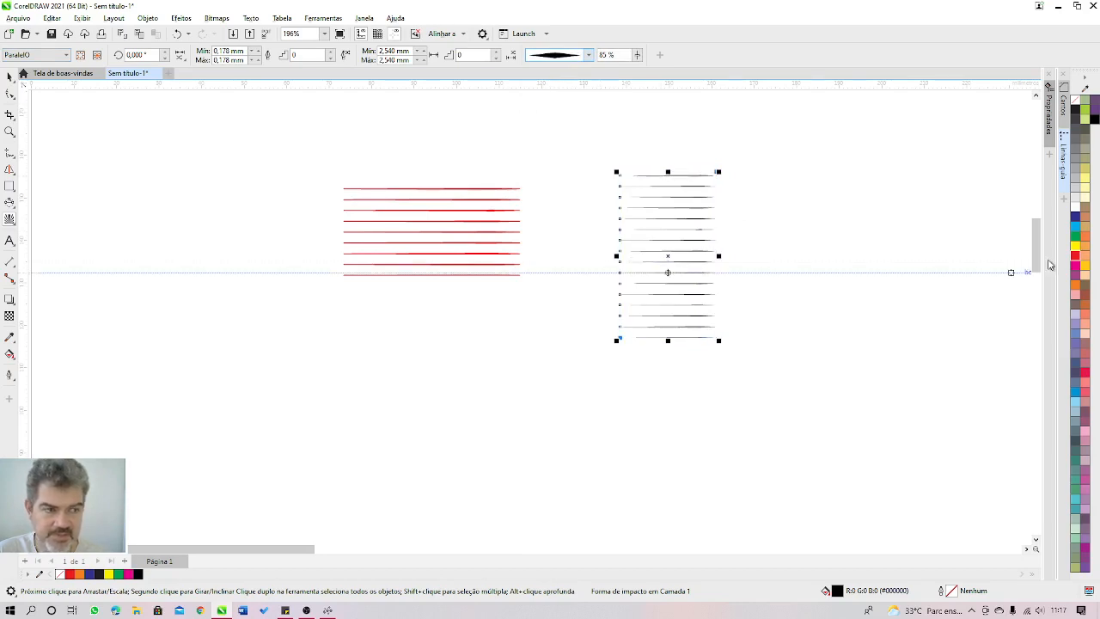
- Try red and yellow fills on the second set of parallel lines, fill them blue, and set their widest point to 100%
left_click(1075, 256)
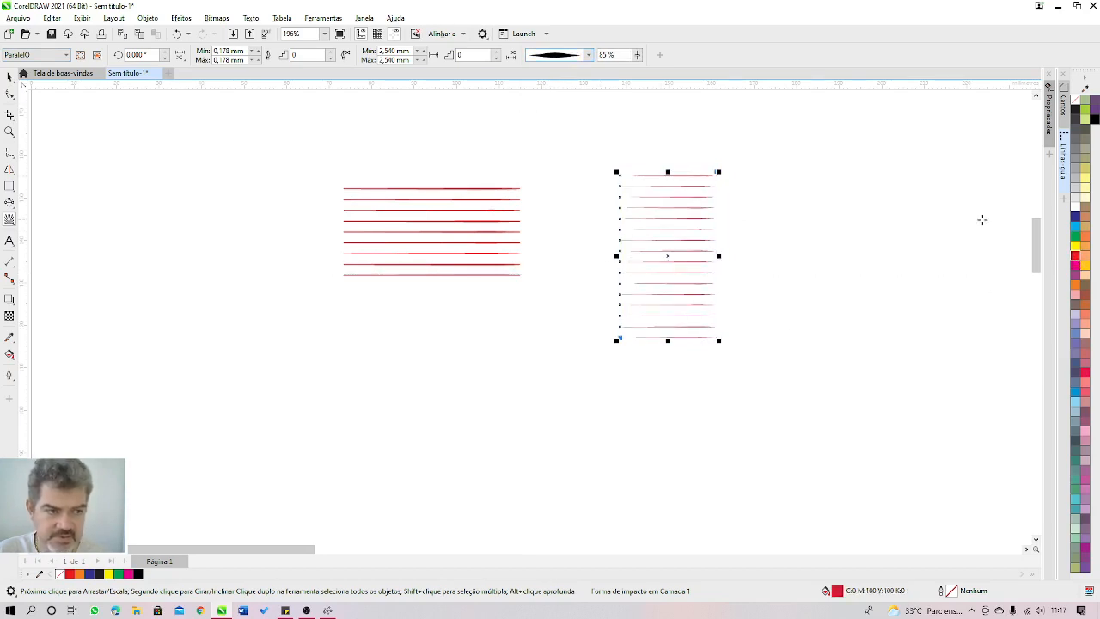
left_click(1080, 251)
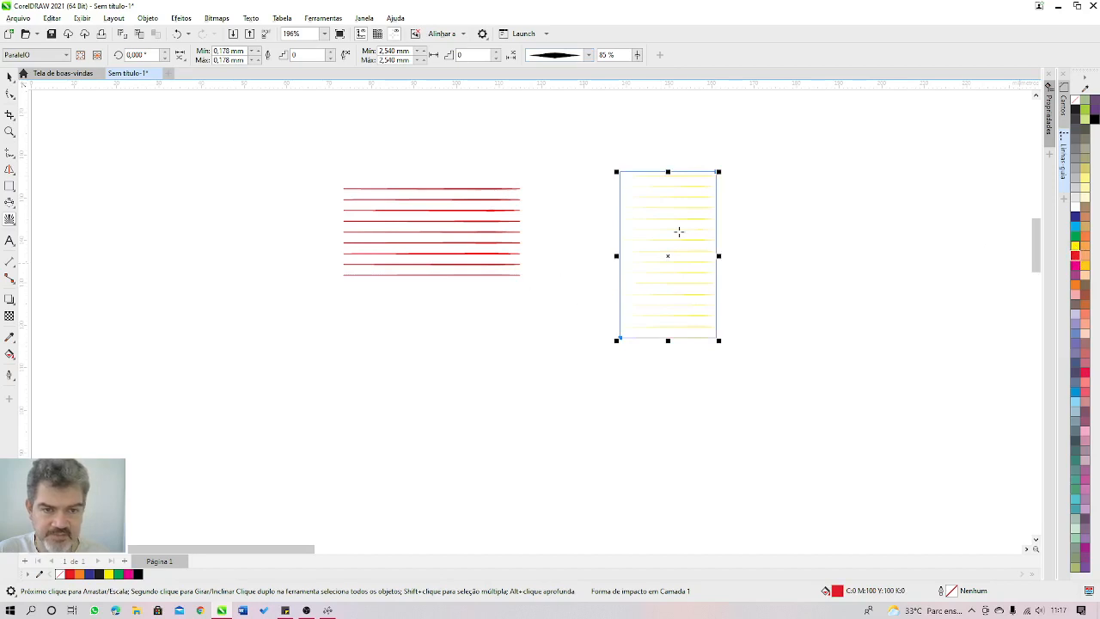
left_click(1075, 245)
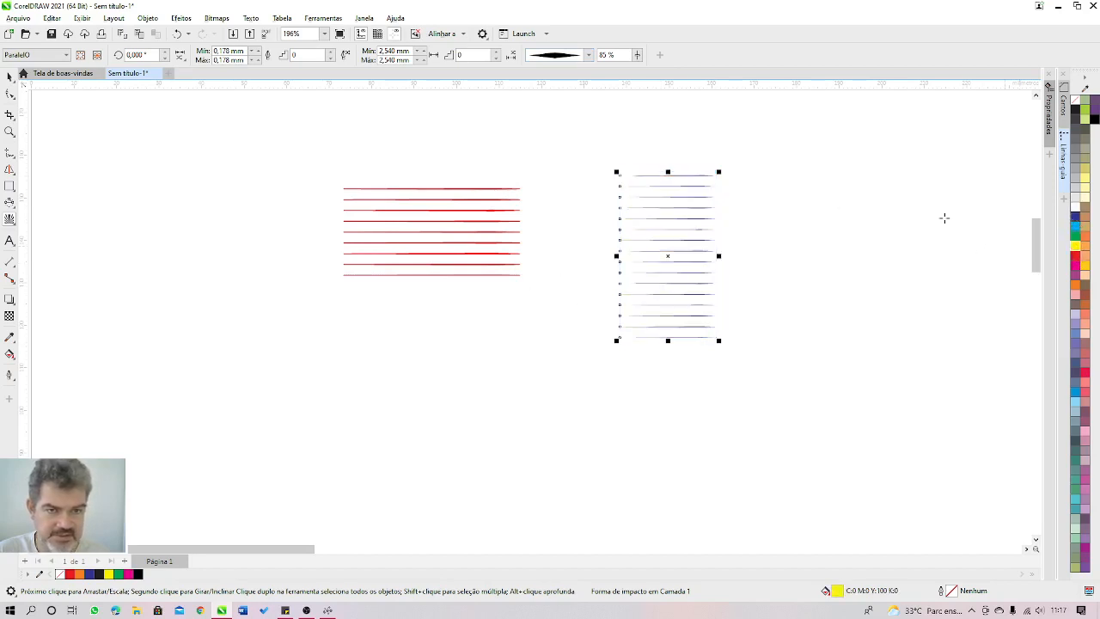
left_click(637, 55)
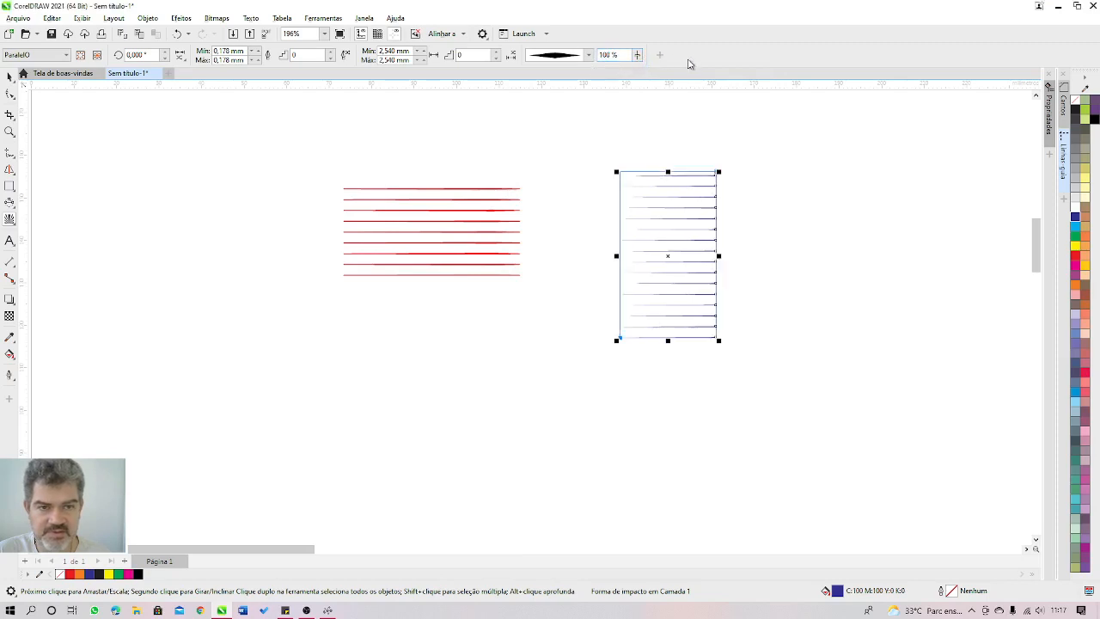
- Set the blue parallel lines' widest point to 37% and raise their line spacing to 3.440 mm minimum and 3.740 mm maximum
left_click_drag(640, 56, 609, 60)
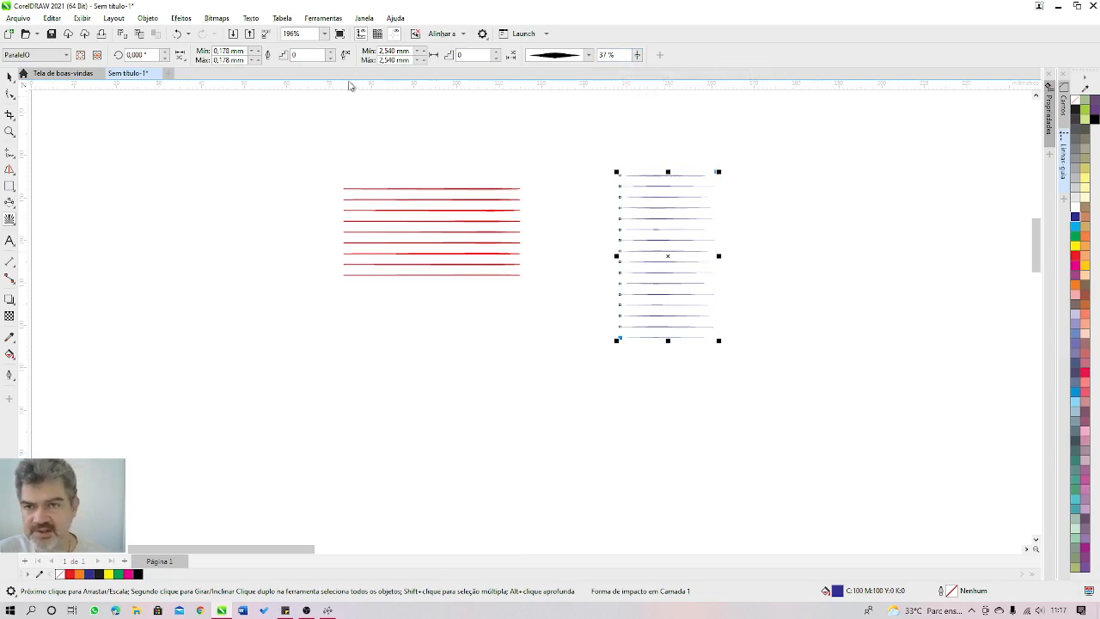
left_click(420, 51)
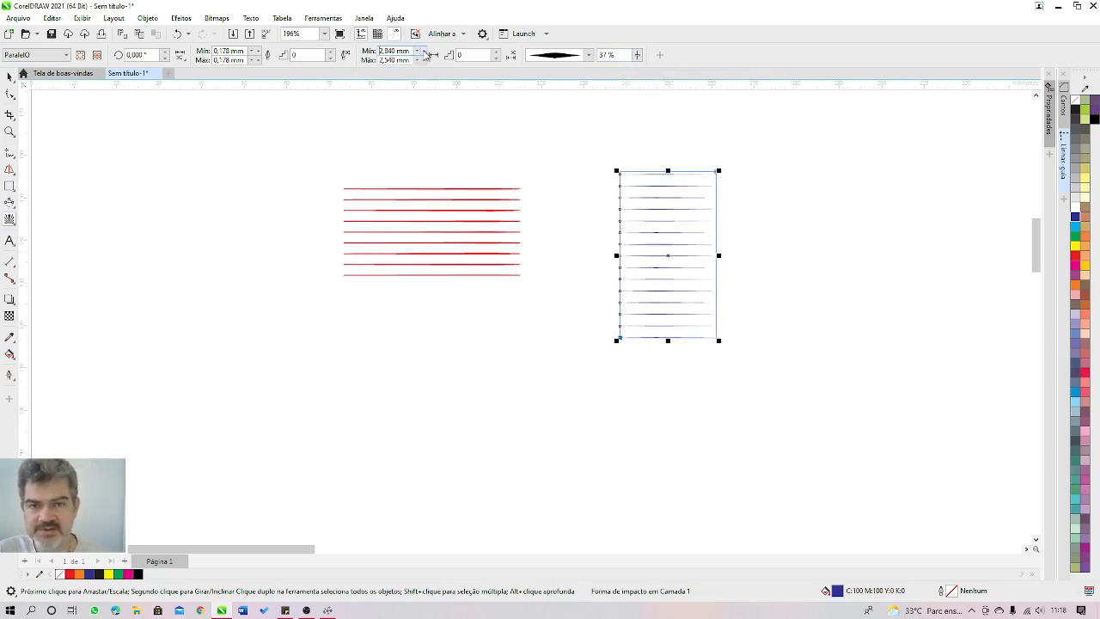
left_click(420, 52)
left_click(420, 52)
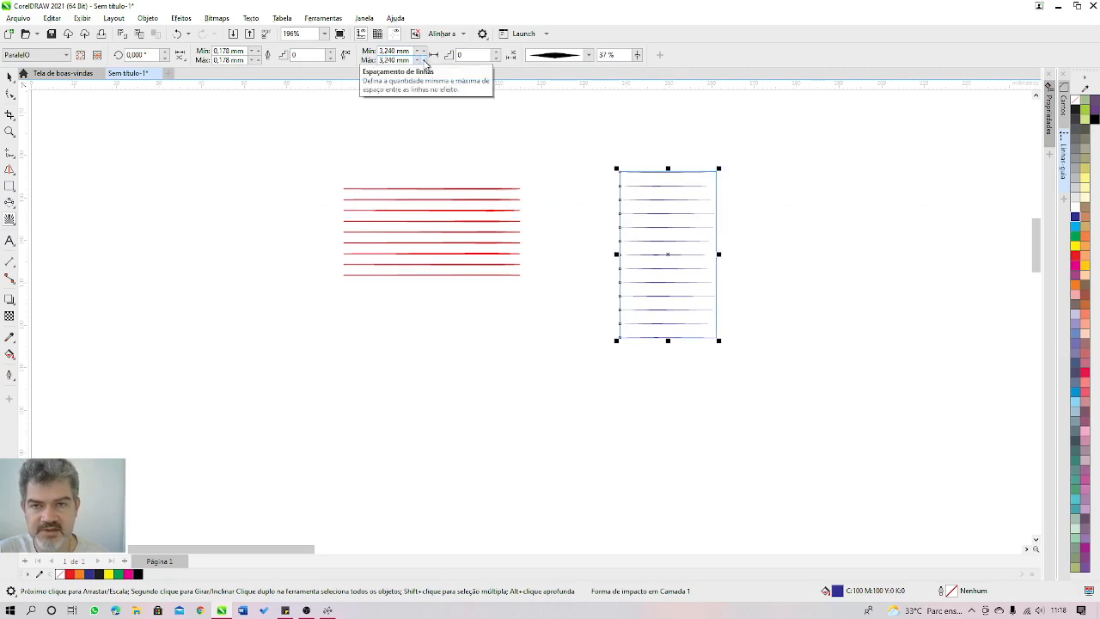
left_click(420, 57)
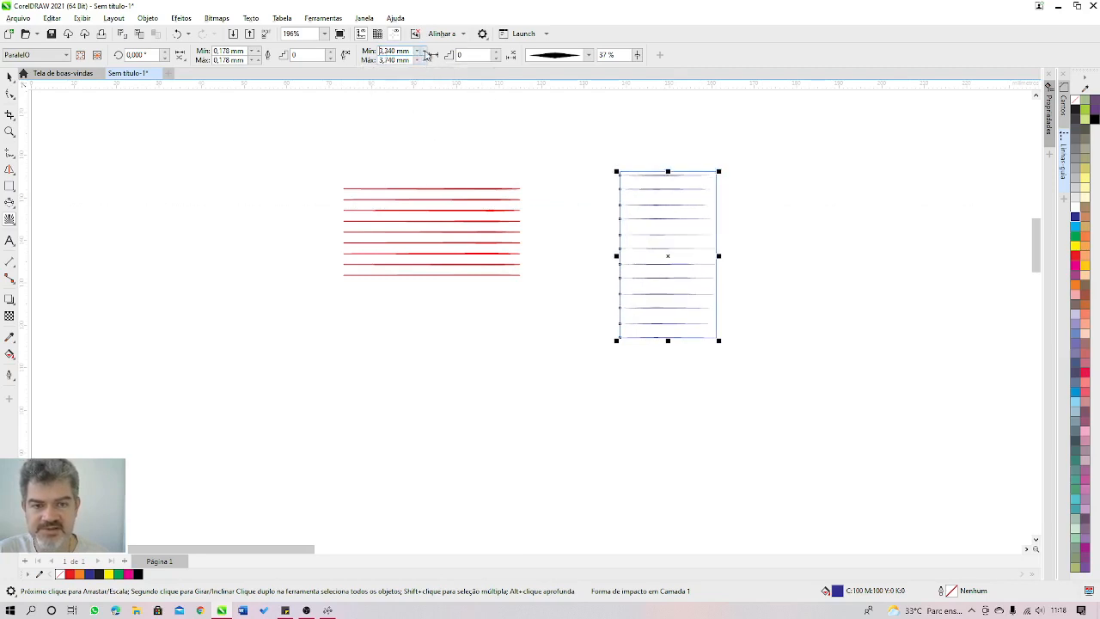
left_click(420, 51)
- Reduce the blue parallel lines' minimum and maximum spacing to 1.740 mm
left_click(419, 63)
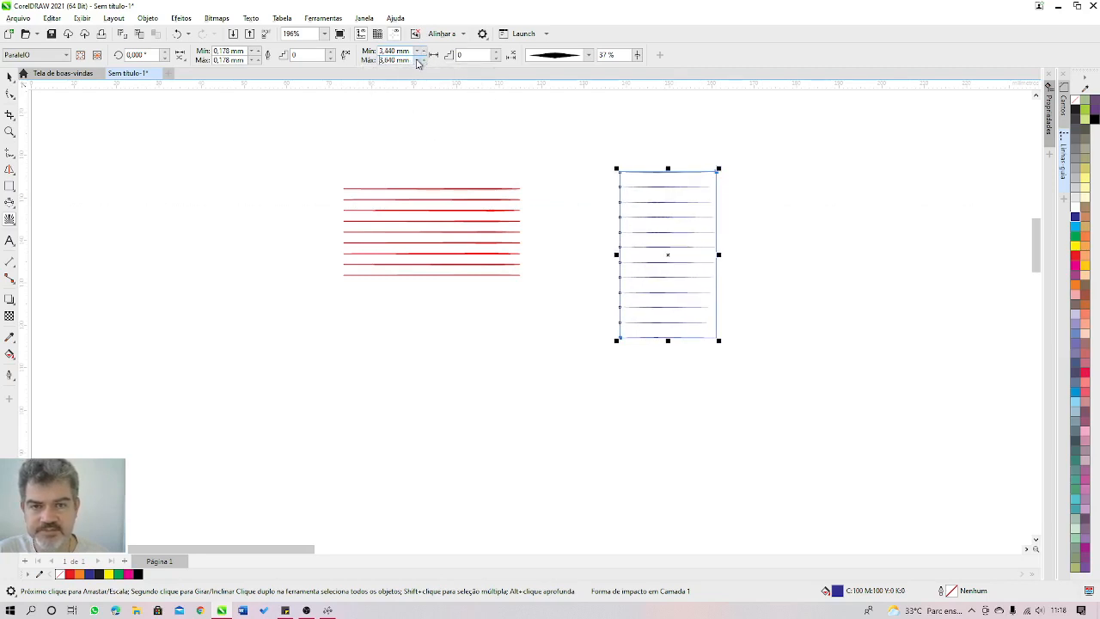
left_click(418, 63)
left_click(418, 63)
left_click(419, 63)
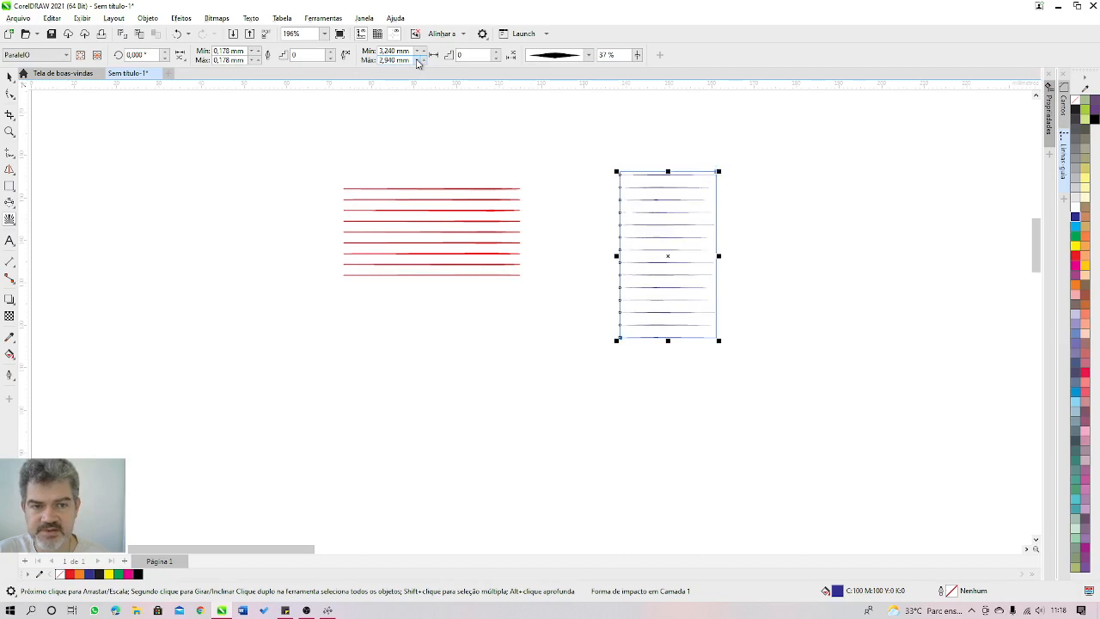
left_click(418, 62)
left_click(419, 63)
left_click(419, 62)
left_click(418, 62)
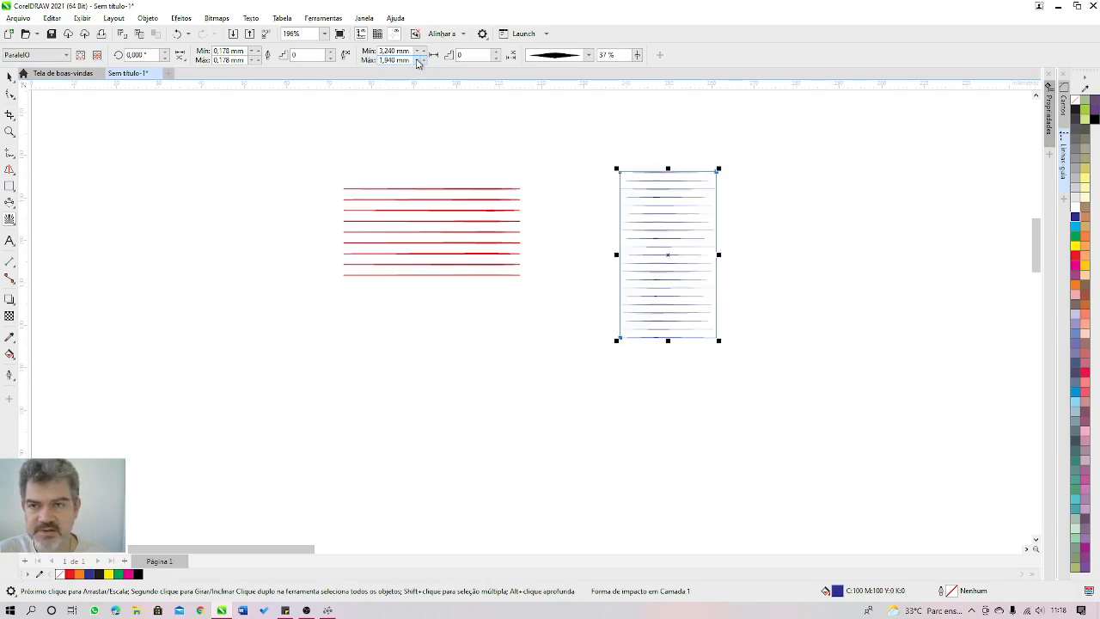
left_click(418, 62)
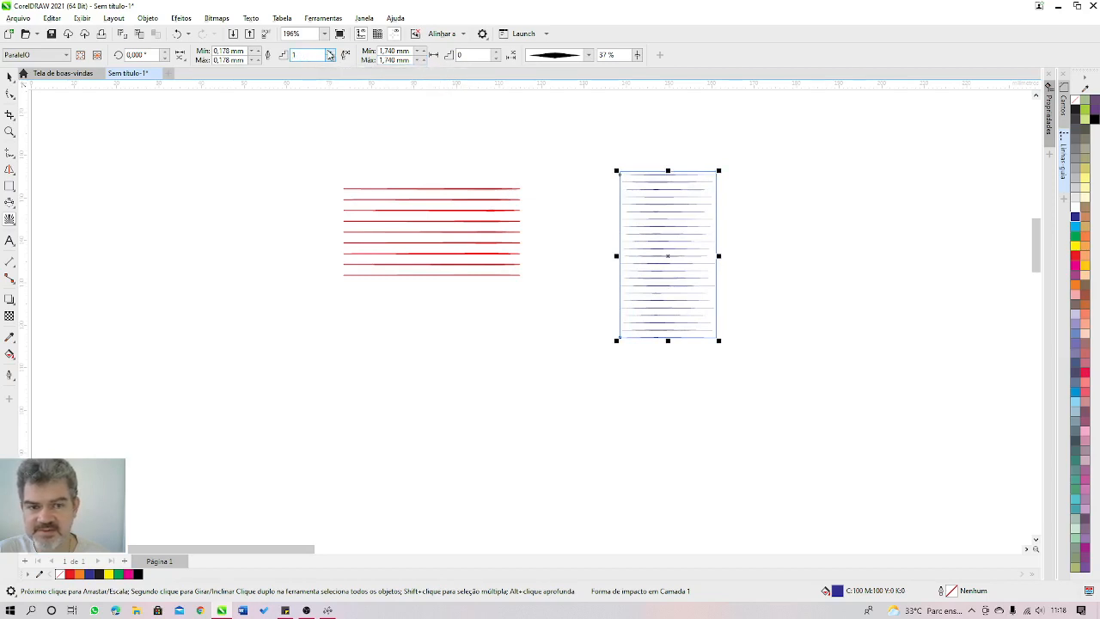
- Set the red parallel lines' width steps to 2 and try to pick an inner boundary object for them
left_click(400, 211)
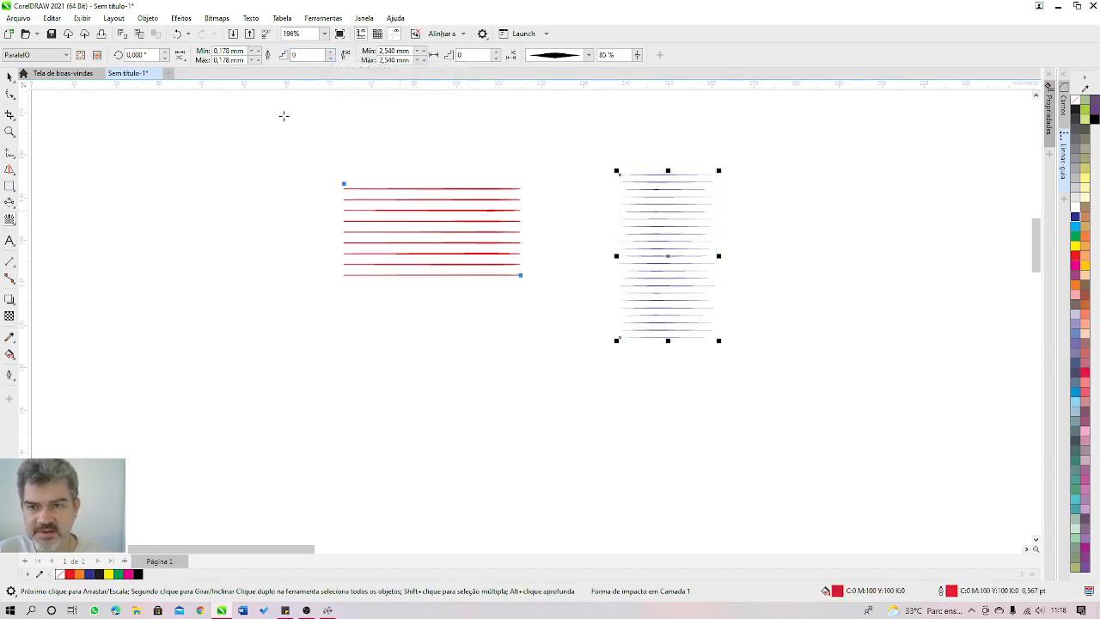
left_click(330, 51)
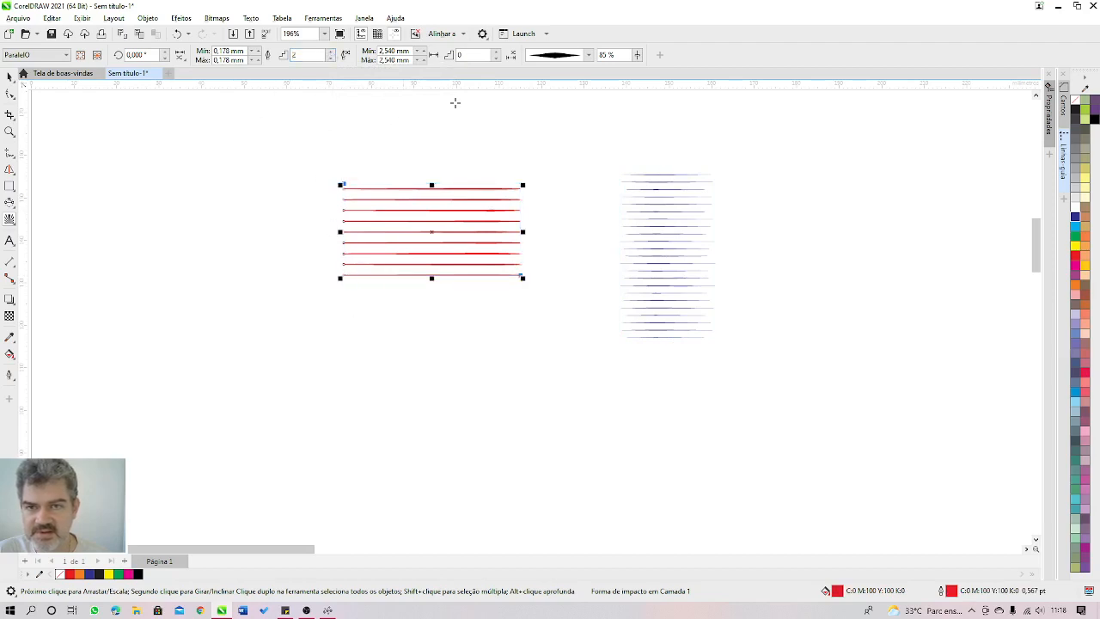
left_click(80, 55)
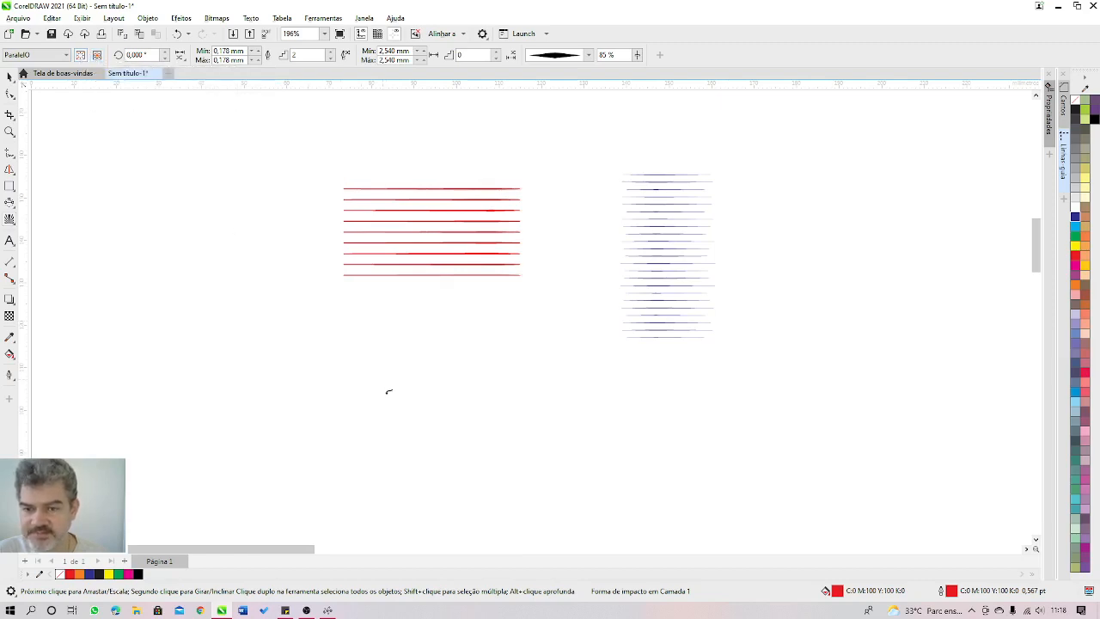
left_click(410, 248)
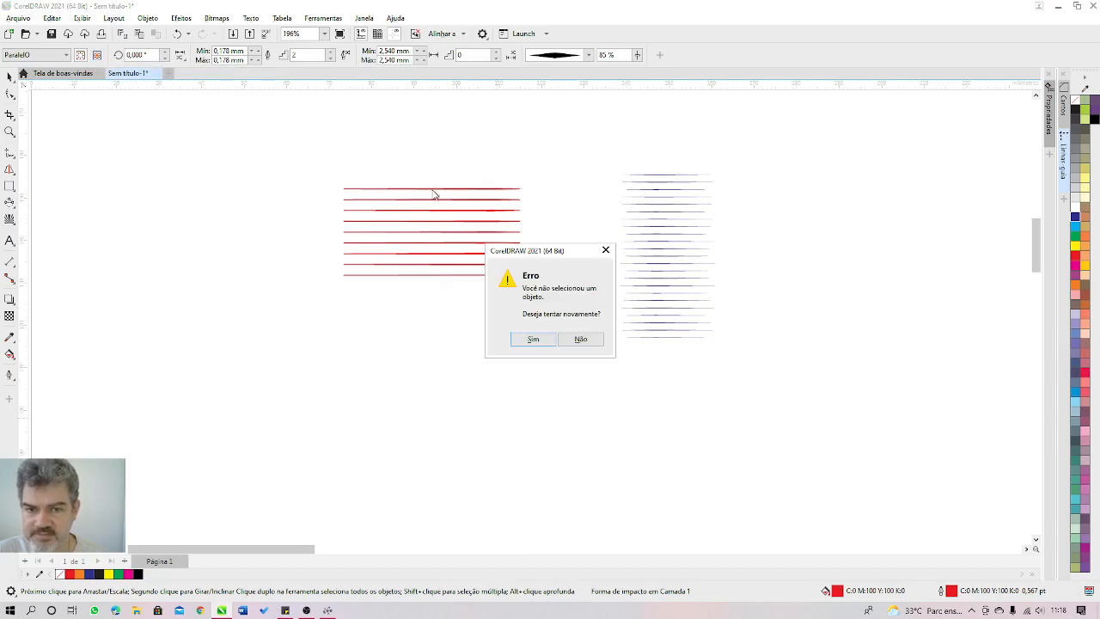
left_click(582, 340)
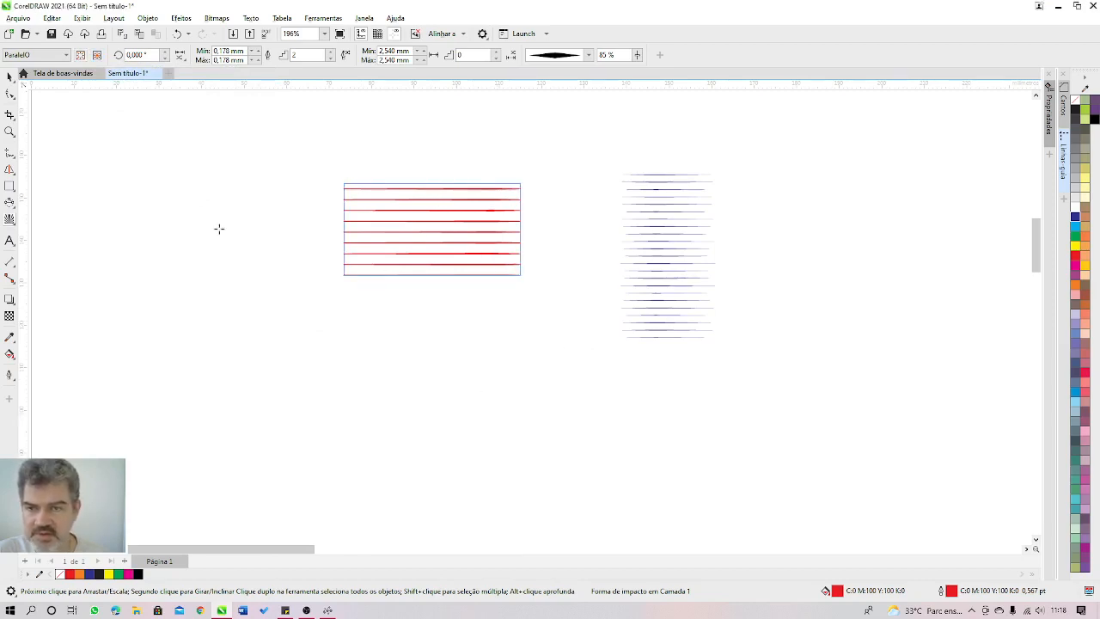
- Draw a rectangle about 49 by 30 mm below the red lines and a radial impact effect starting from its lower-left corner
left_click(10, 186)
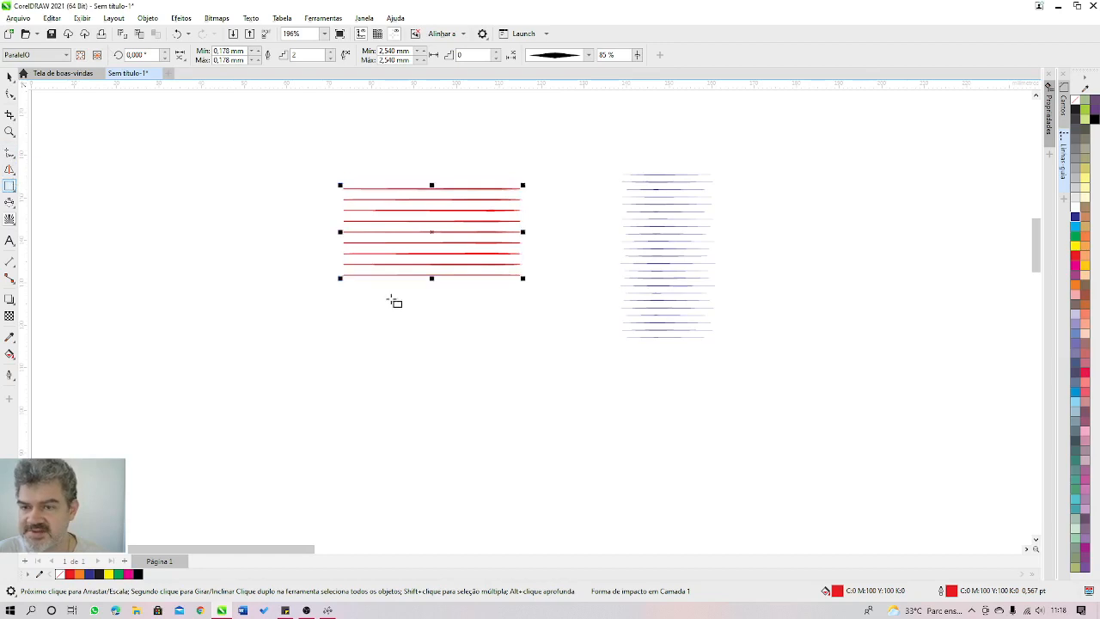
left_click_drag(336, 305, 546, 433)
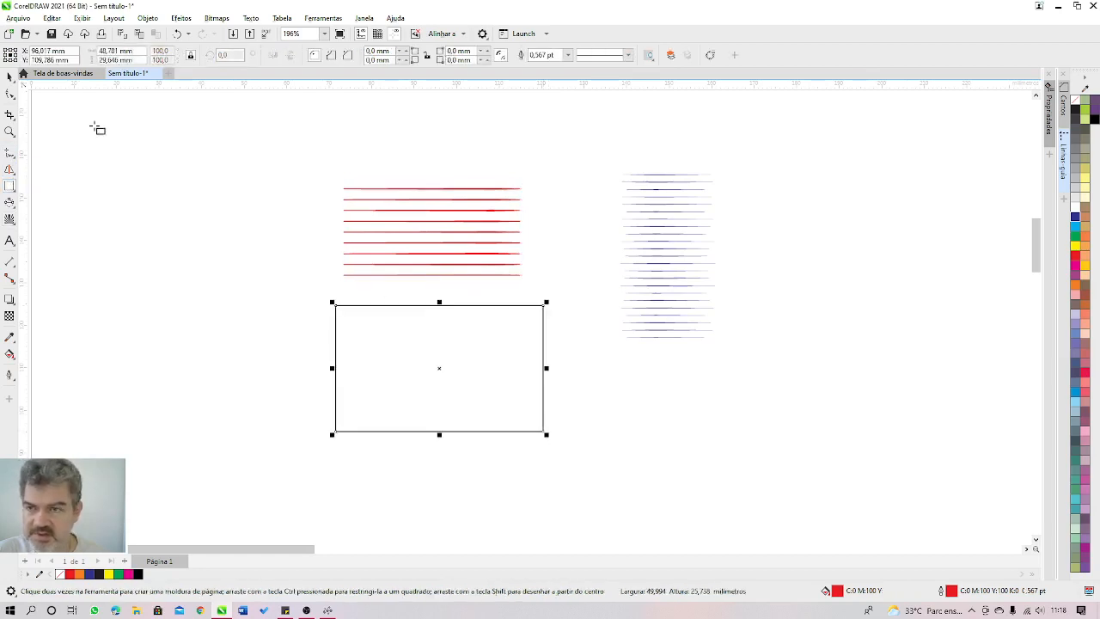
left_click(10, 219)
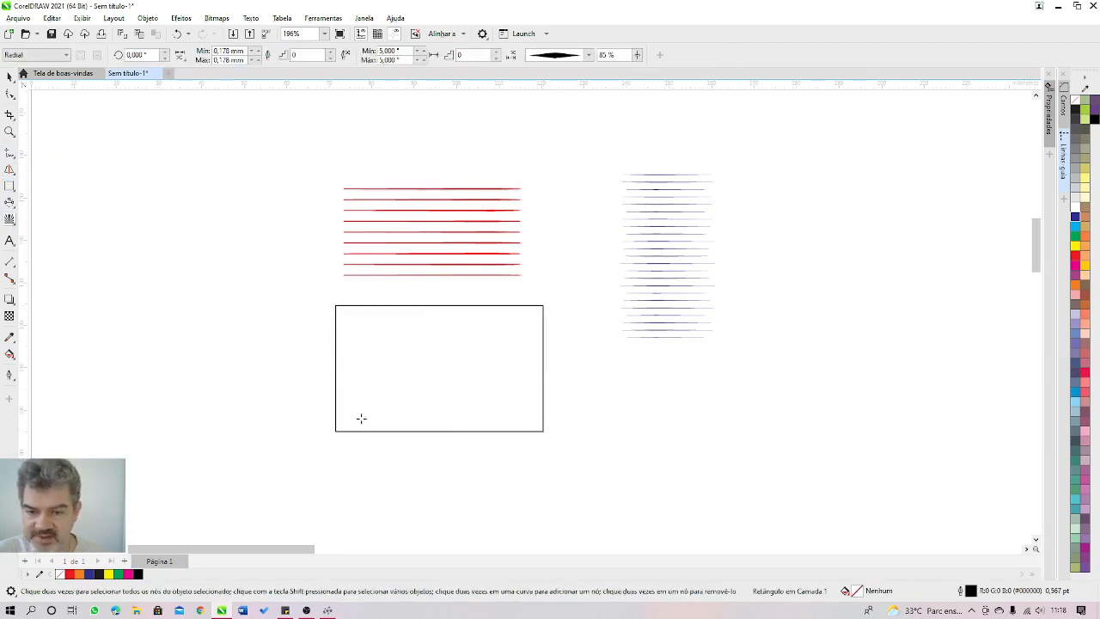
left_click_drag(336, 431, 560, 319)
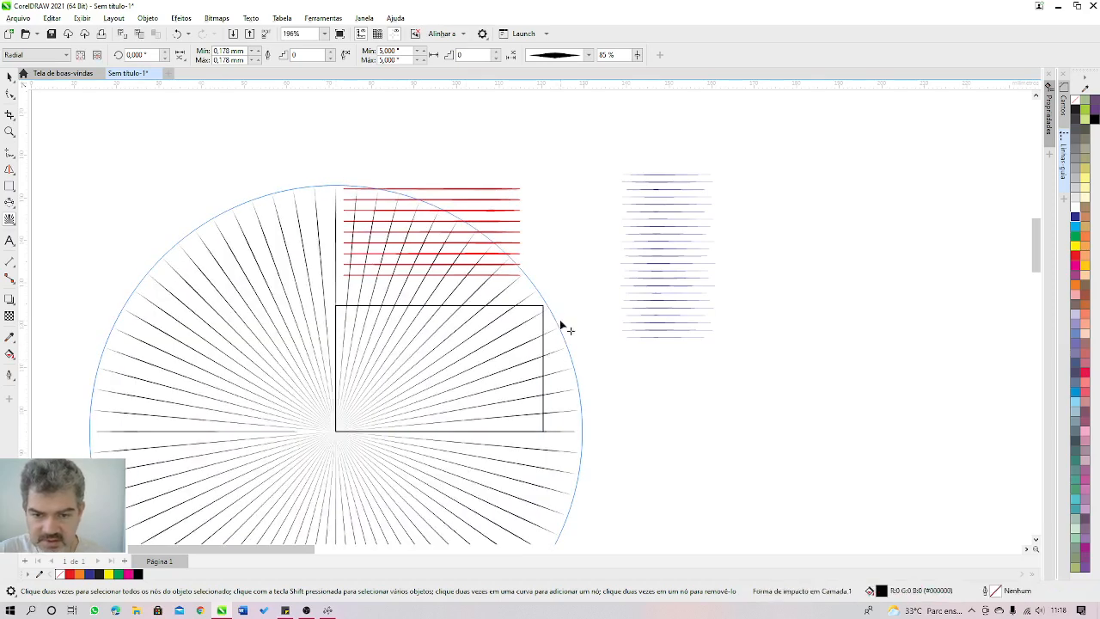
- Try the rectangle as the inner boundary of the radial effect, and undo it
left_click(365, 371)
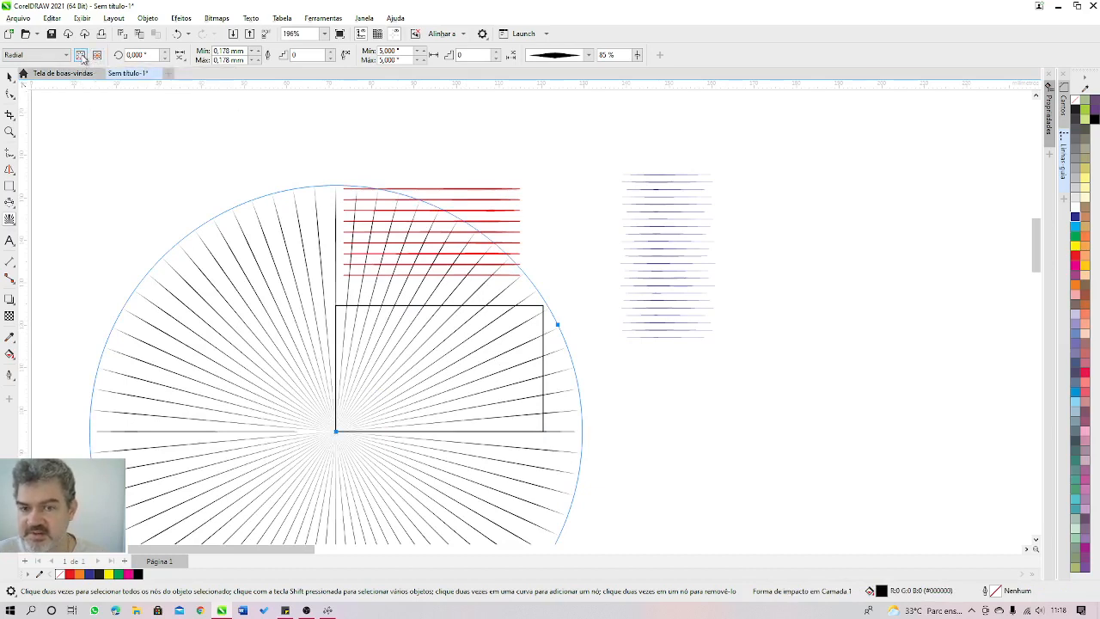
left_click(529, 273)
left_click(543, 303)
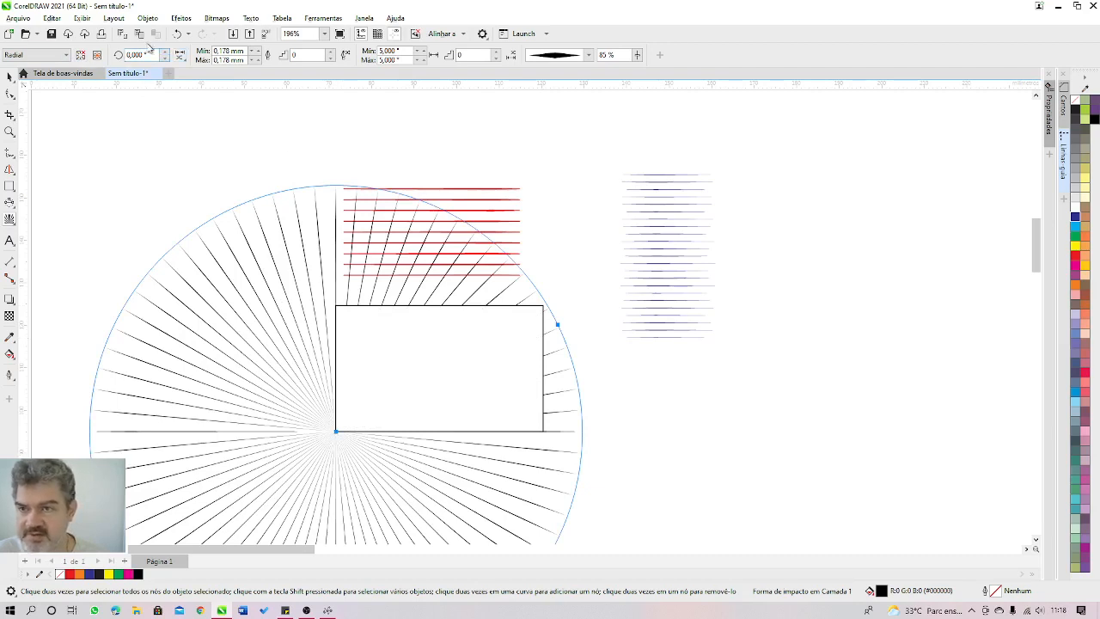
left_click(177, 33)
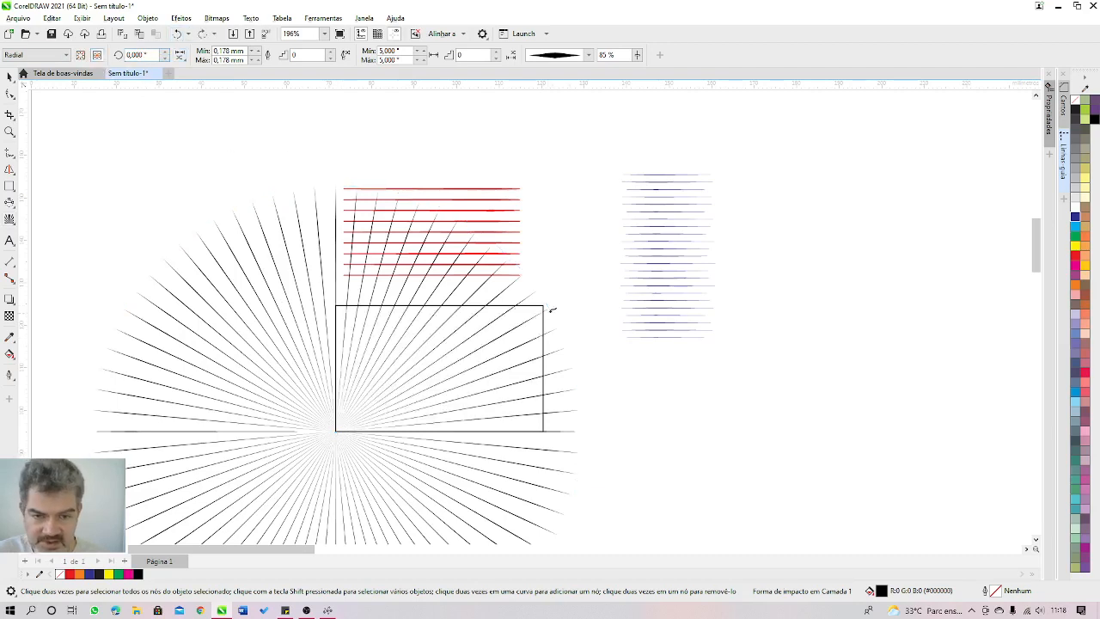
- Use the rectangle as the outer boundary of the radial effect so the lines stay inside it
left_click(540, 302)
left_click(536, 336)
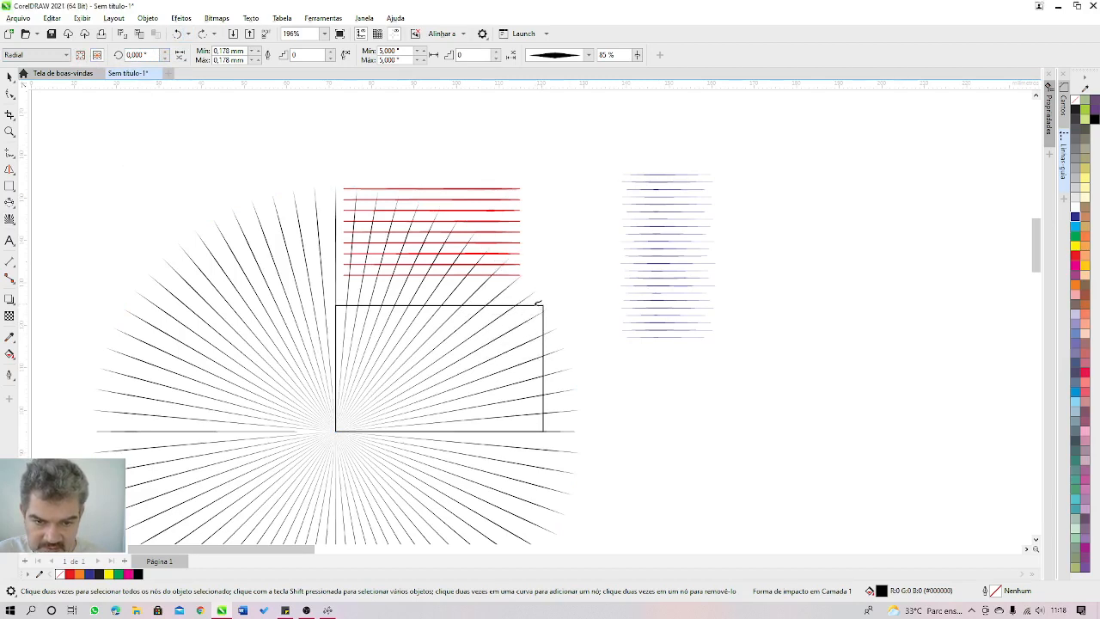
left_click(537, 303)
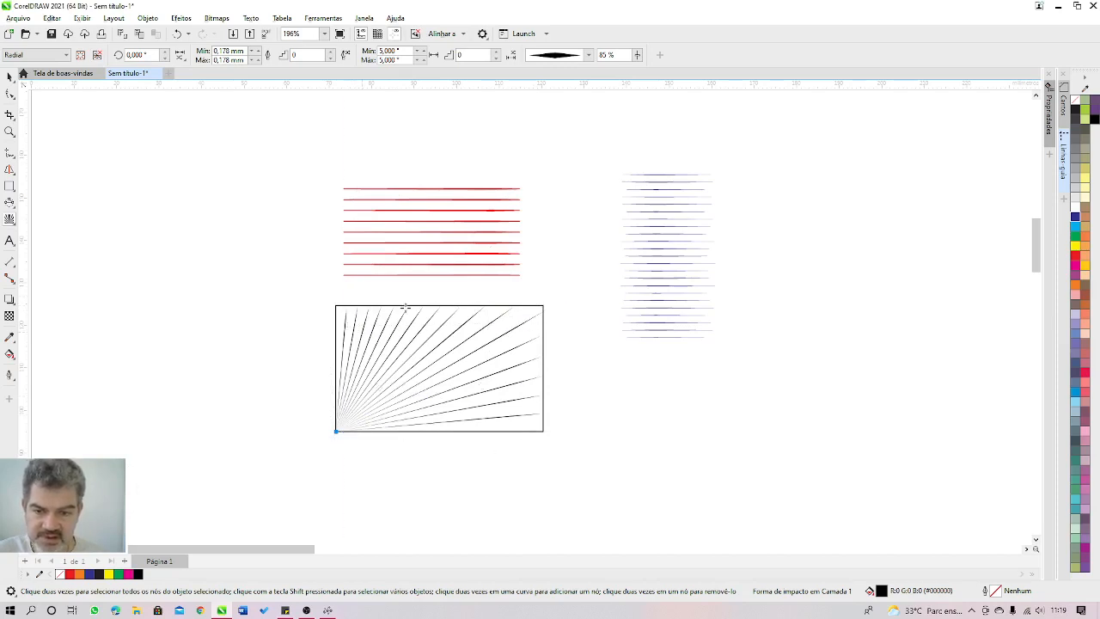
- Try a yellow fill on the radial lines, undo it, and fill the rectangle yellow instead
left_click(10, 76)
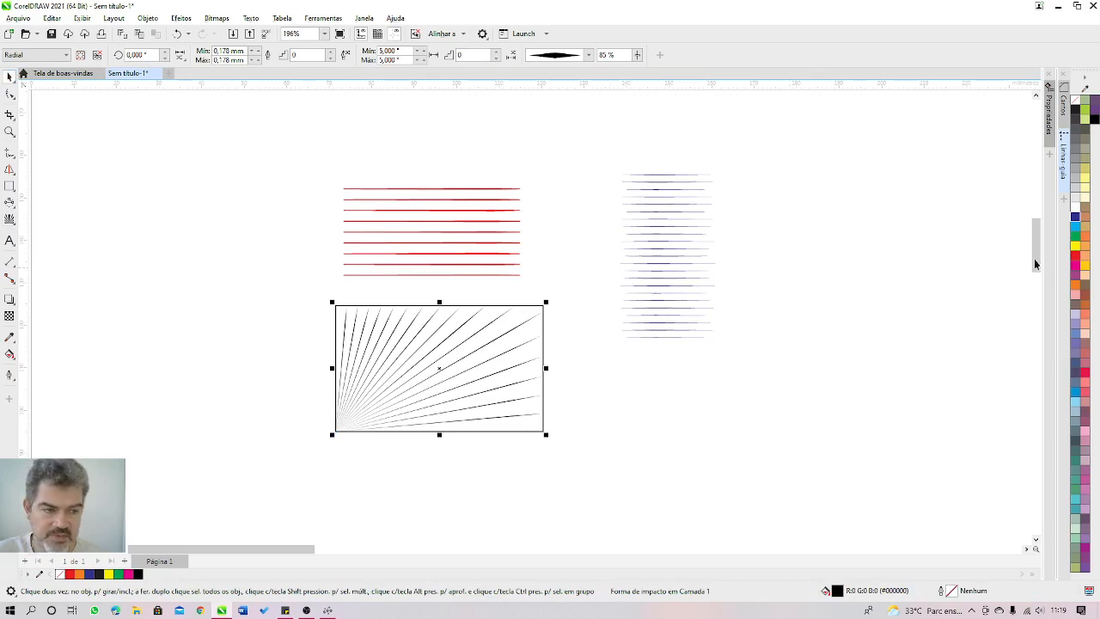
left_click(1074, 248)
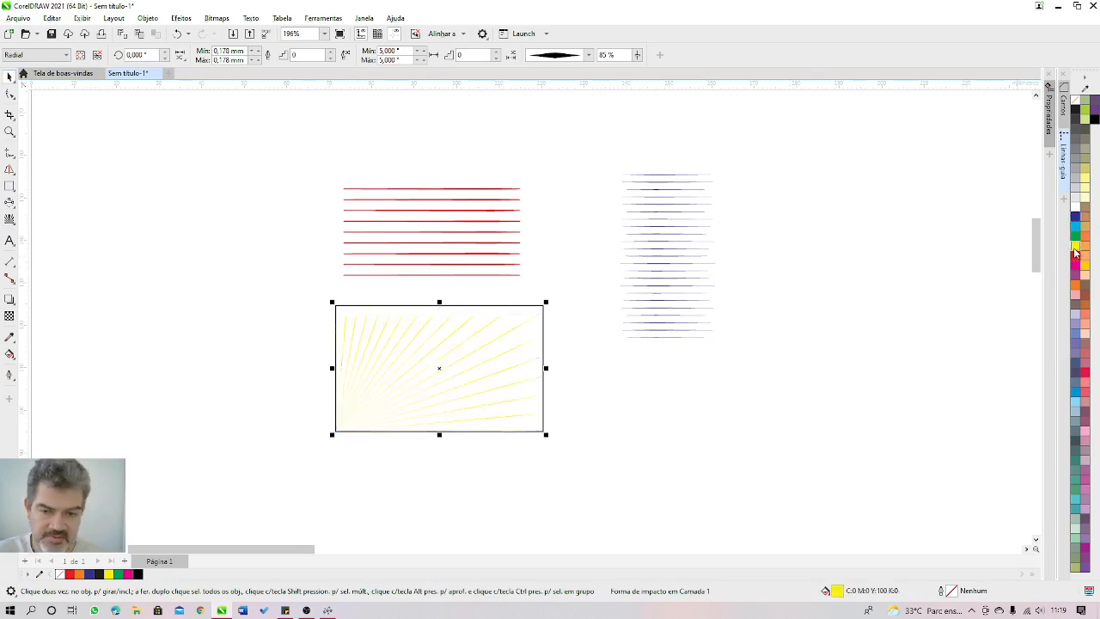
key("ctrl+z")
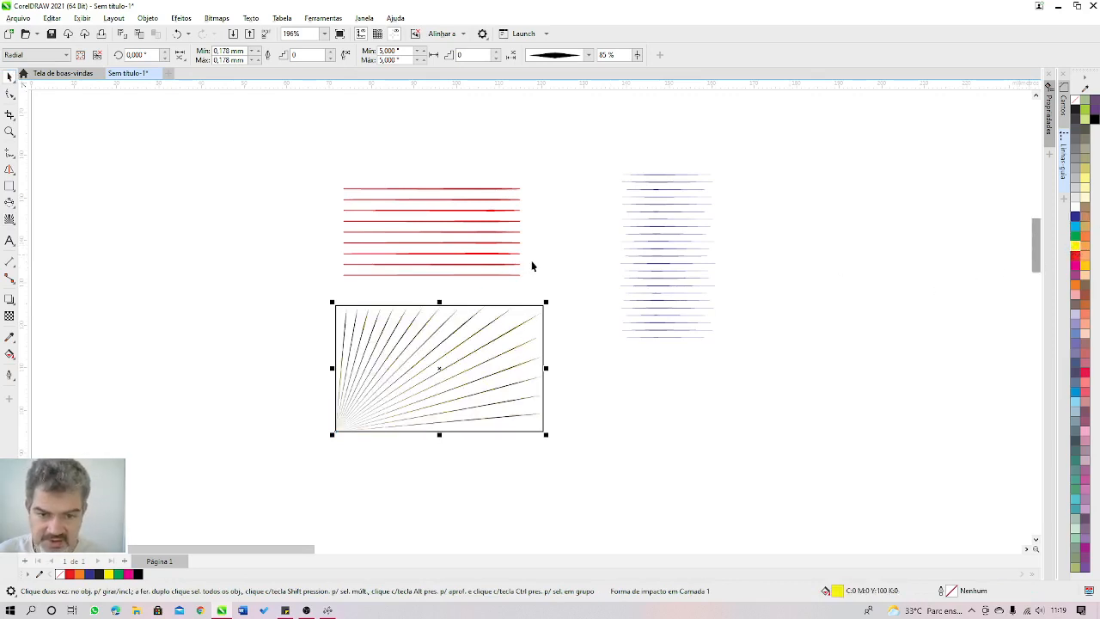
left_click(544, 287)
left_click(533, 305)
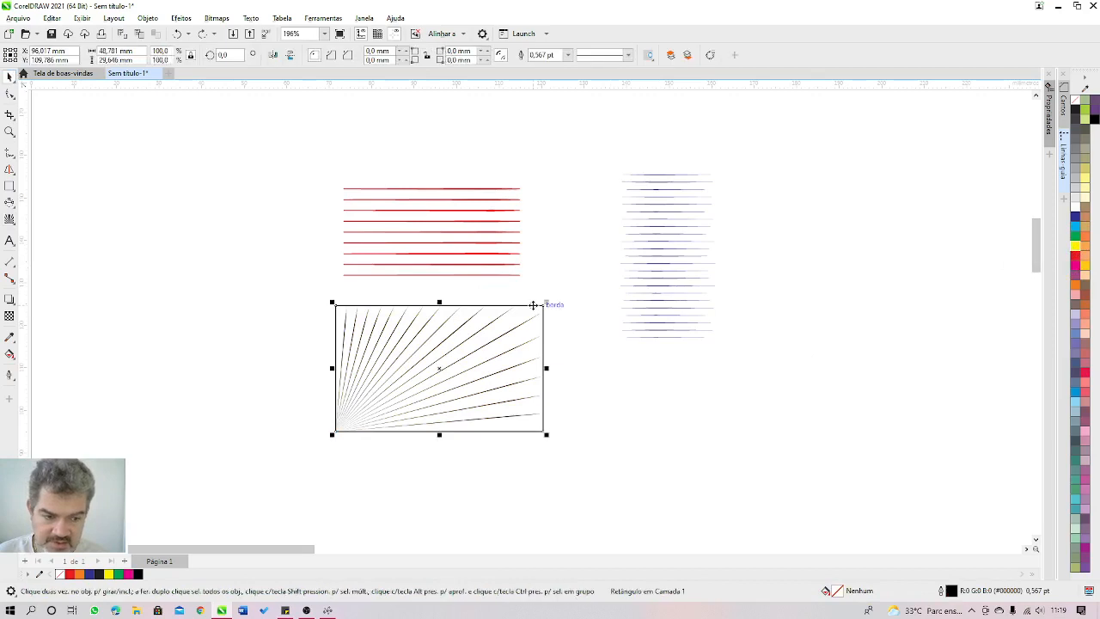
left_click(1074, 249)
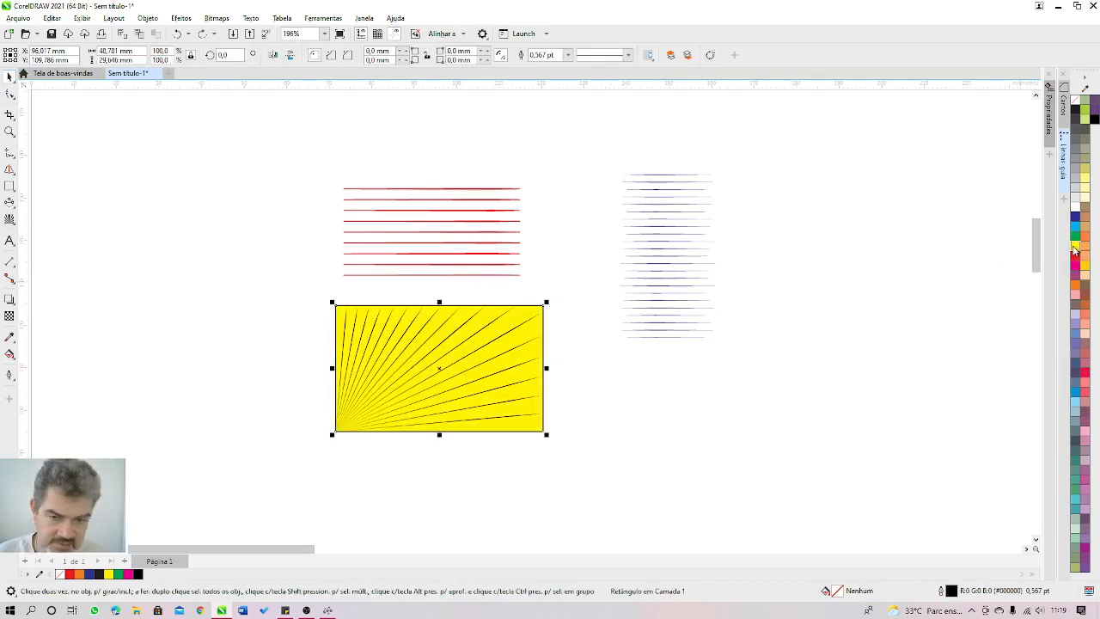
- Try a red fill on the radial lines, make them white, and fill the rectangle cyan
left_click(390, 370)
left_click(390, 368)
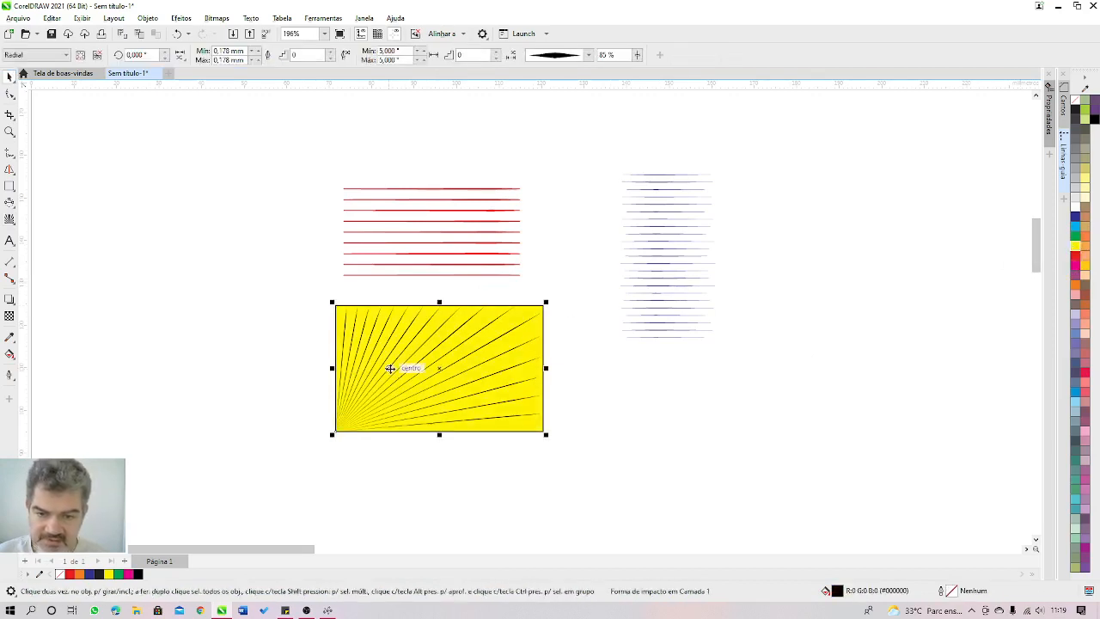
left_click(1073, 261)
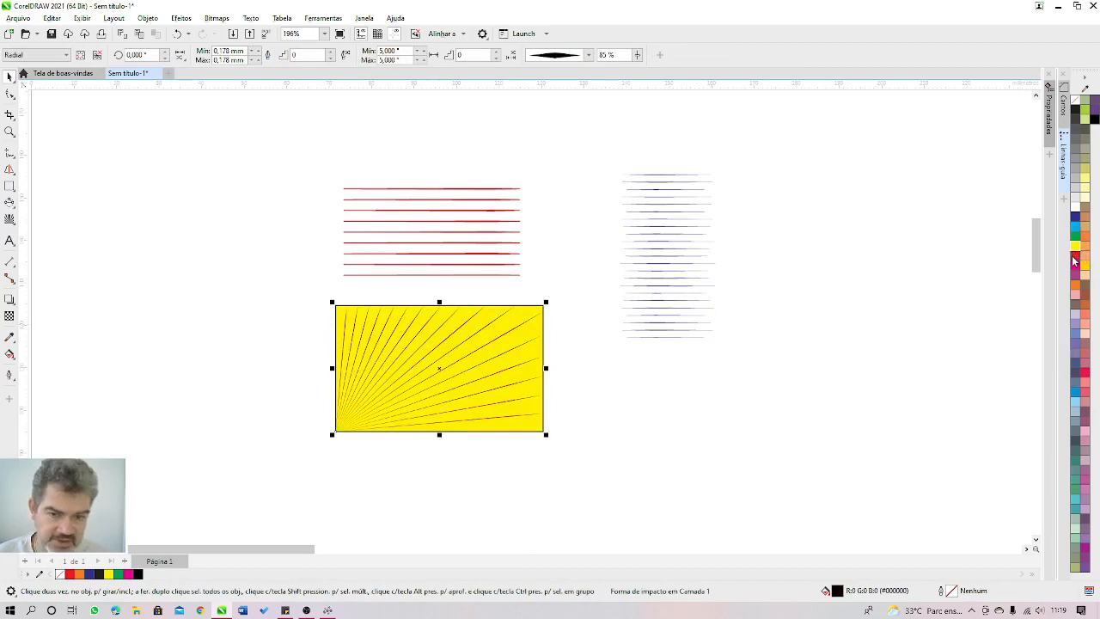
left_click(1075, 210)
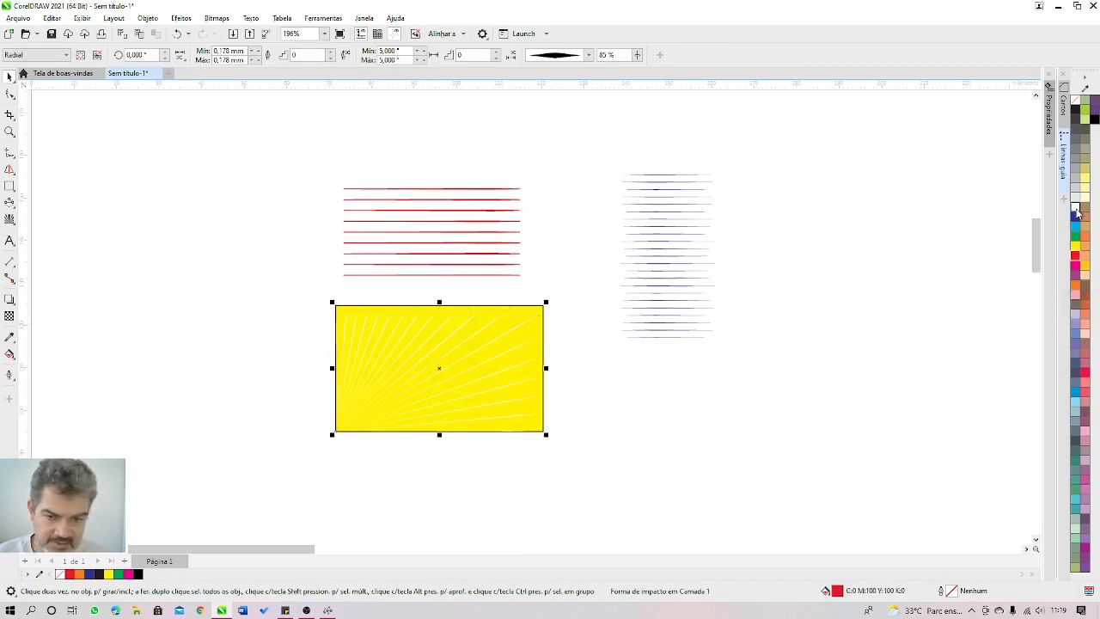
left_click(544, 310)
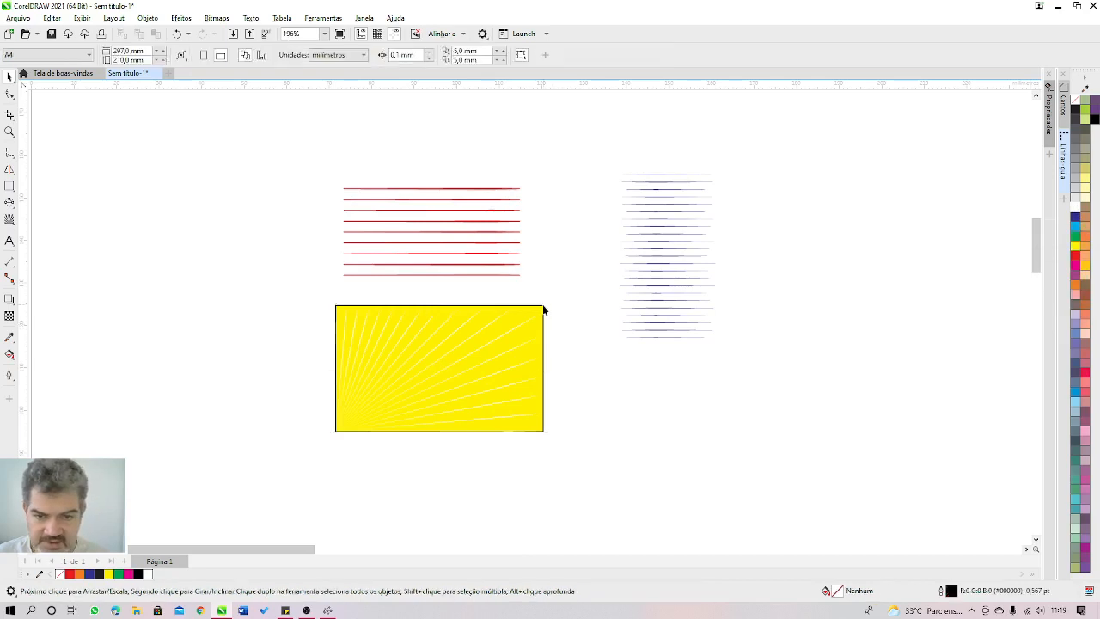
left_click(1075, 225)
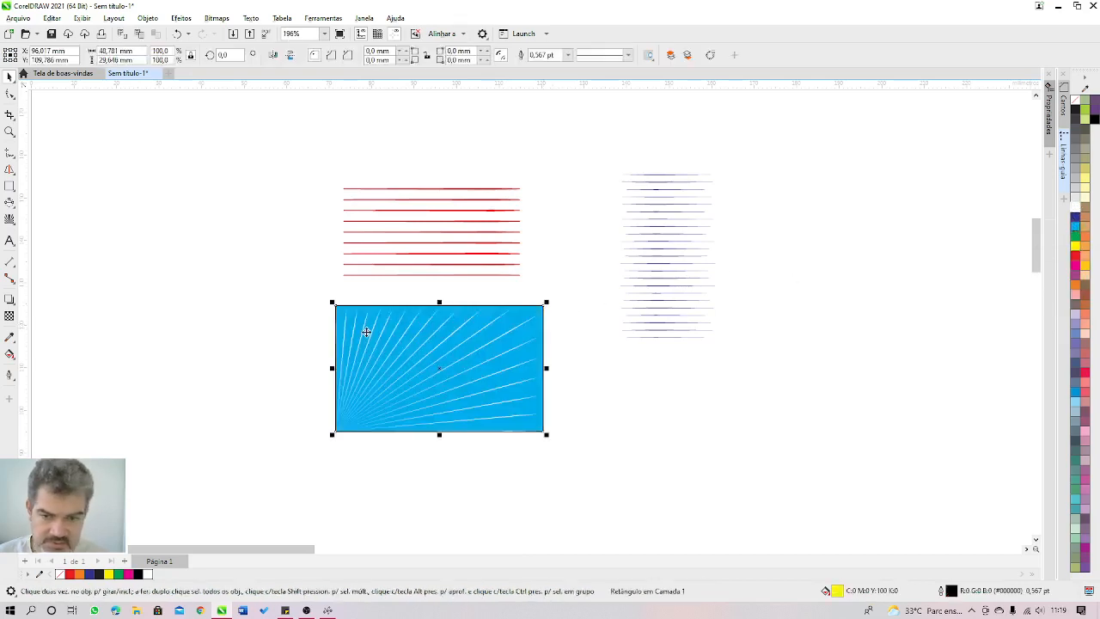
- Set the white radial lines' minimum and maximum spacing to 6° and their widest point to 100%
left_click(380, 349)
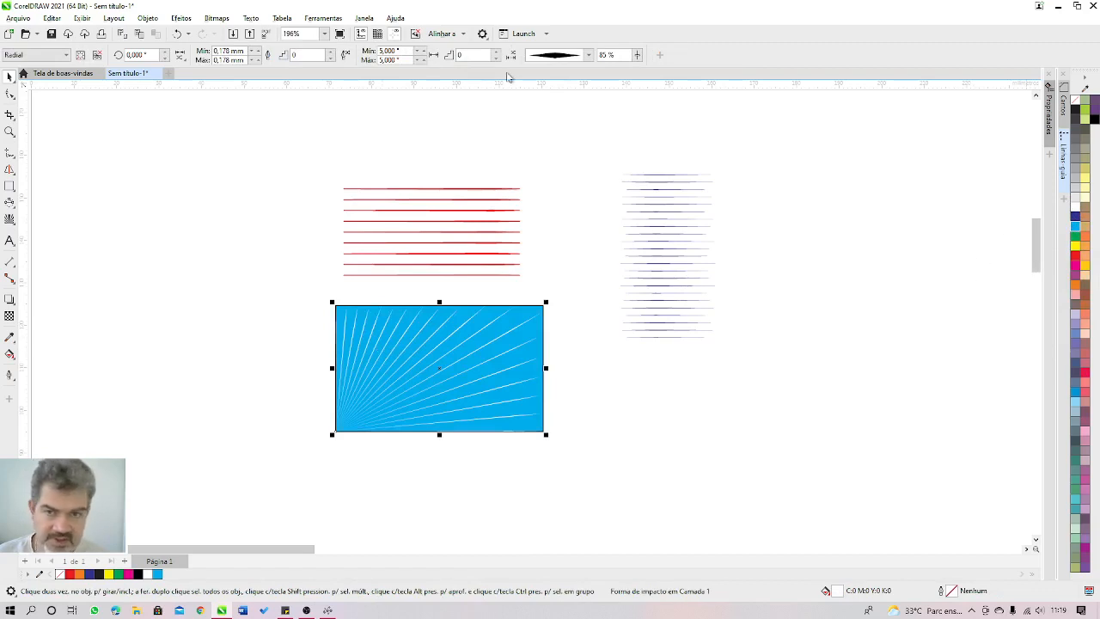
left_click(421, 51)
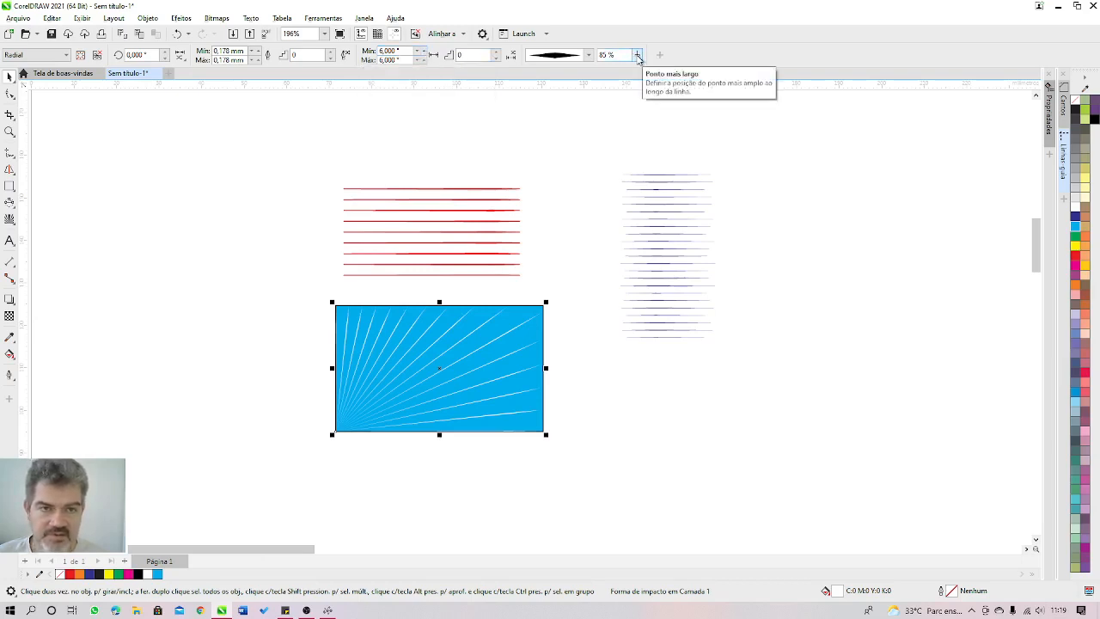
left_click(637, 54)
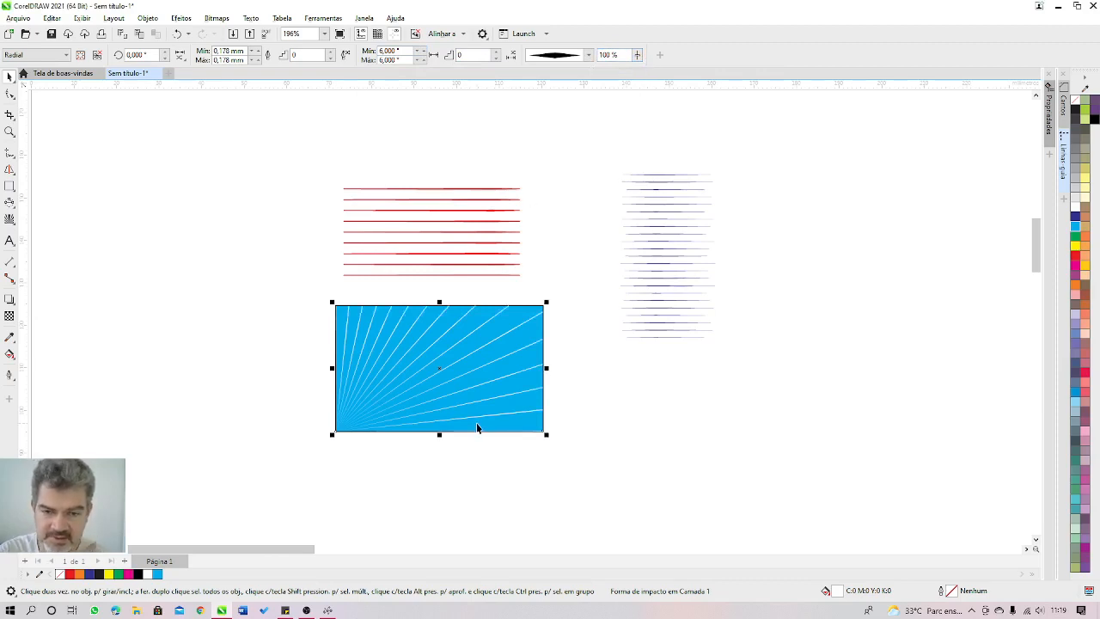
- Make the radial lines yellow and set their minimum and maximum line width to 2,878 mm
right_click(1077, 246)
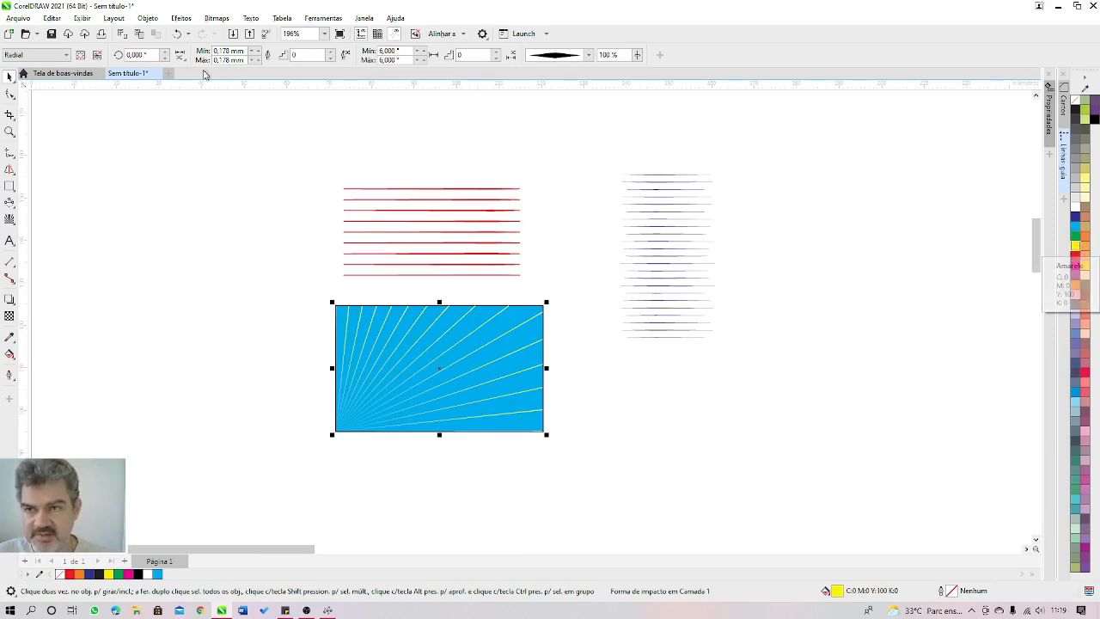
left_click(260, 51)
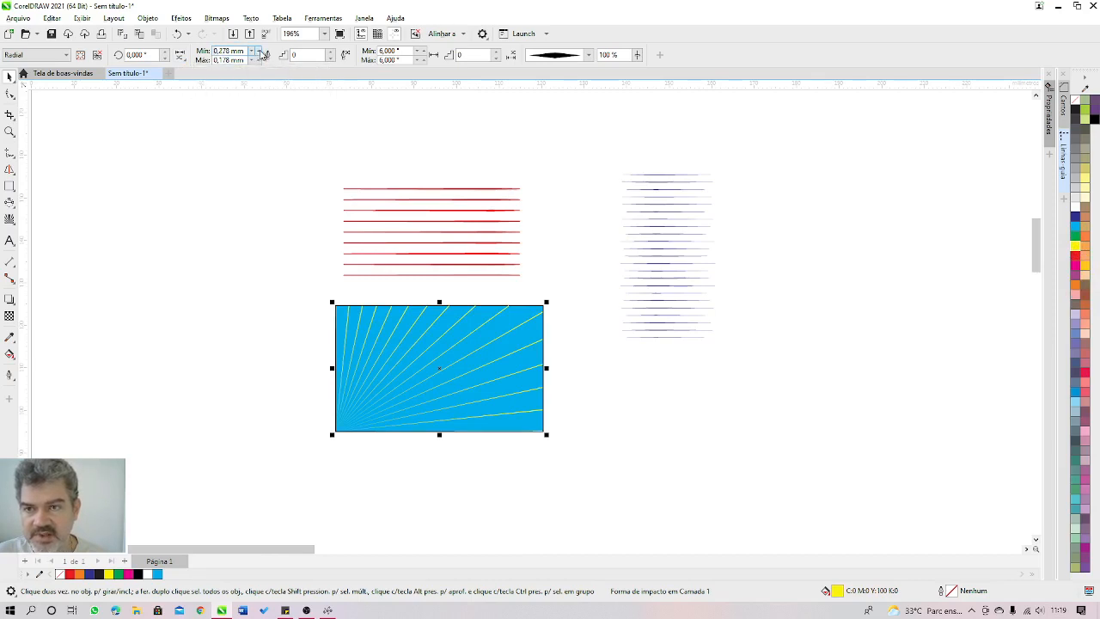
left_click(259, 51)
left_click(260, 51)
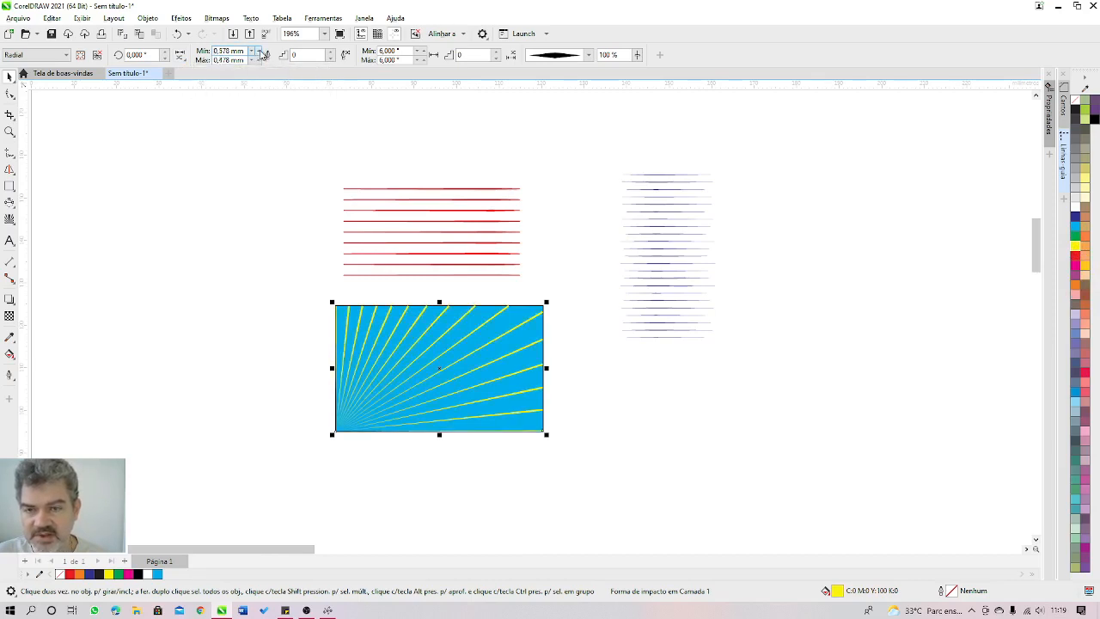
left_click(261, 50)
left_click(260, 51)
left_click(261, 51)
left_click(261, 50)
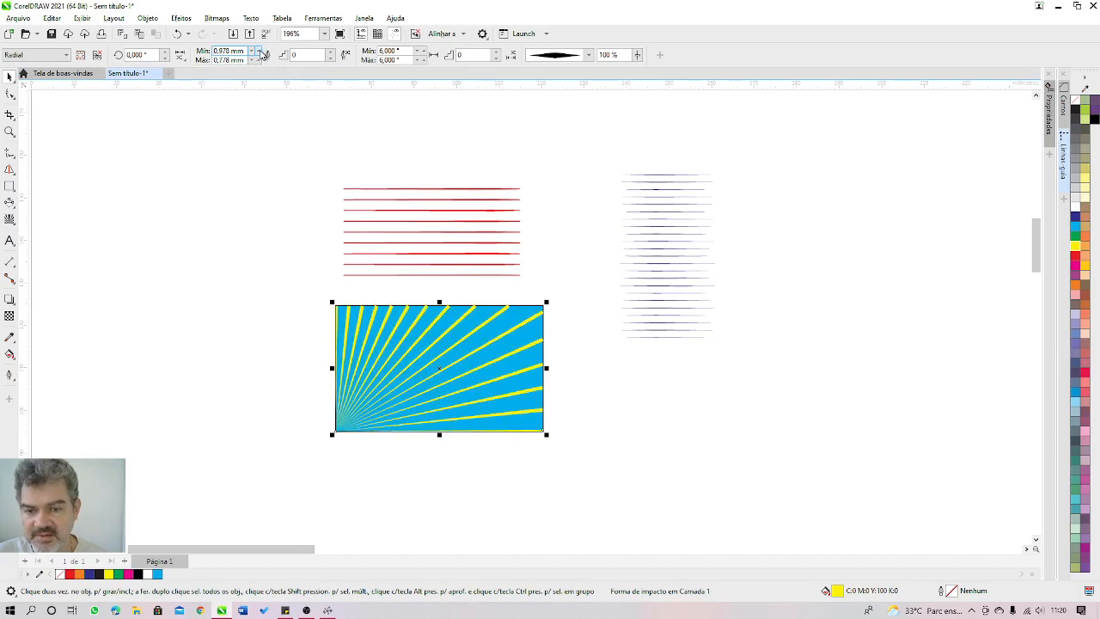
left_click(261, 50)
left_click(261, 51)
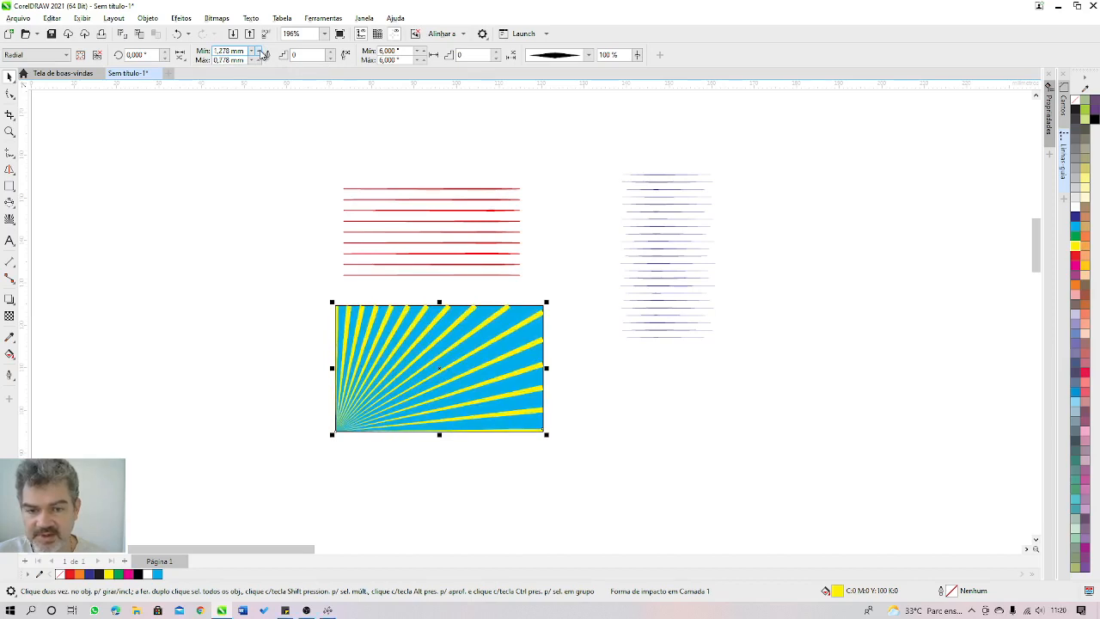
left_click(261, 51)
left_click(261, 51)
left_click(261, 51)
left_click(261, 50)
left_click(262, 50)
left_click(261, 50)
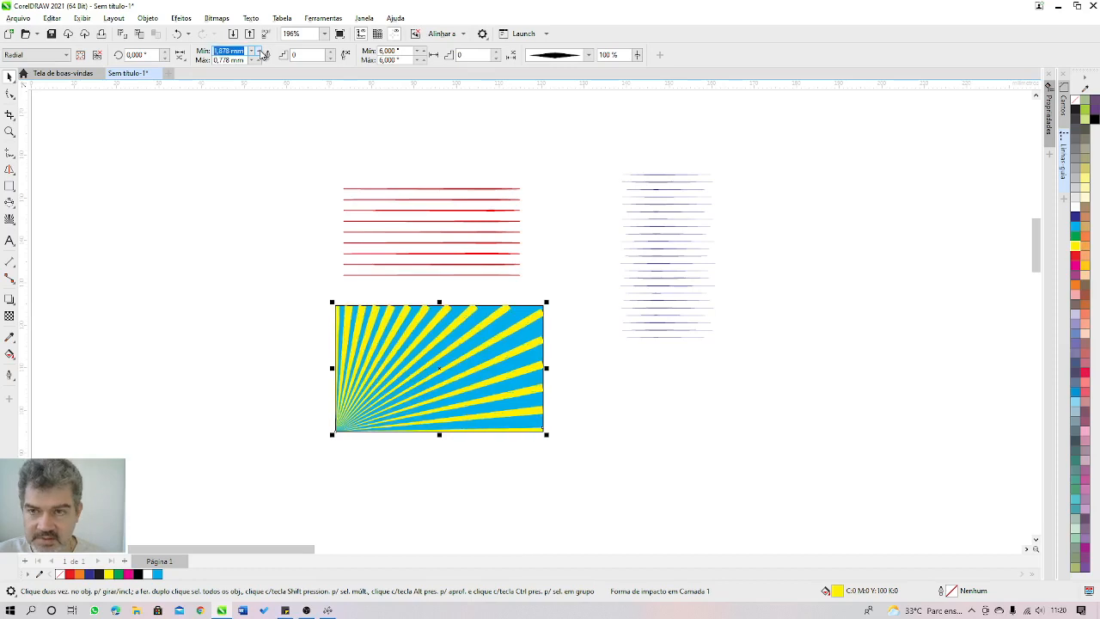
left_click(261, 50)
left_click(261, 51)
left_click(261, 51)
left_click(262, 51)
left_click(262, 50)
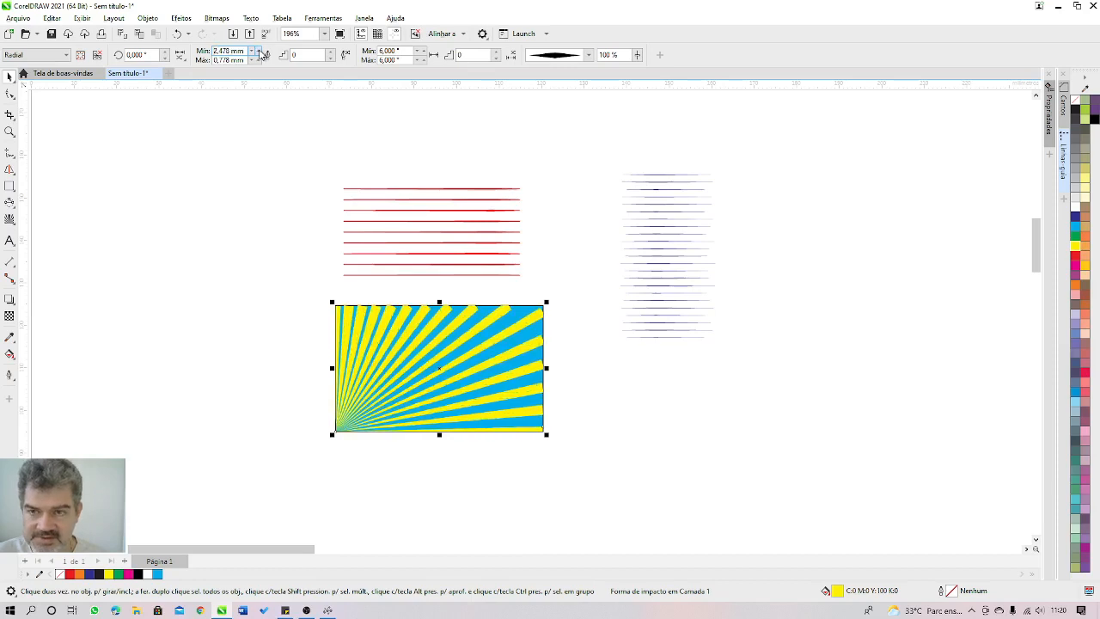
left_click(261, 51)
left_click(261, 51)
left_click(262, 50)
left_click(262, 51)
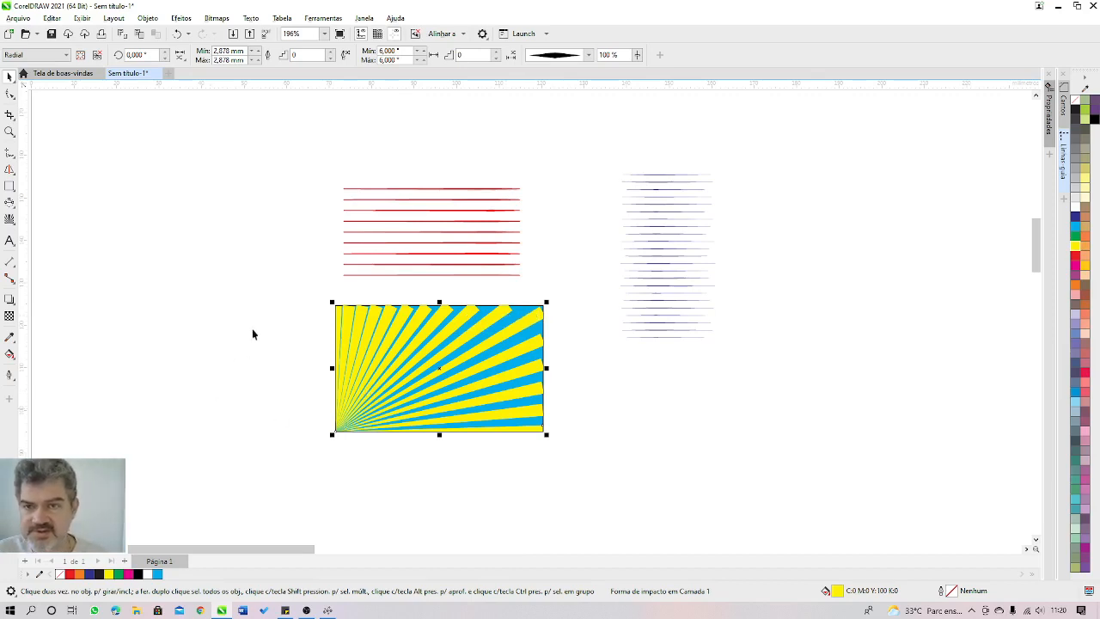
- Try the uniform and oval line styles on the radial effect, and apply the wedge style that widens outward
left_click(590, 55)
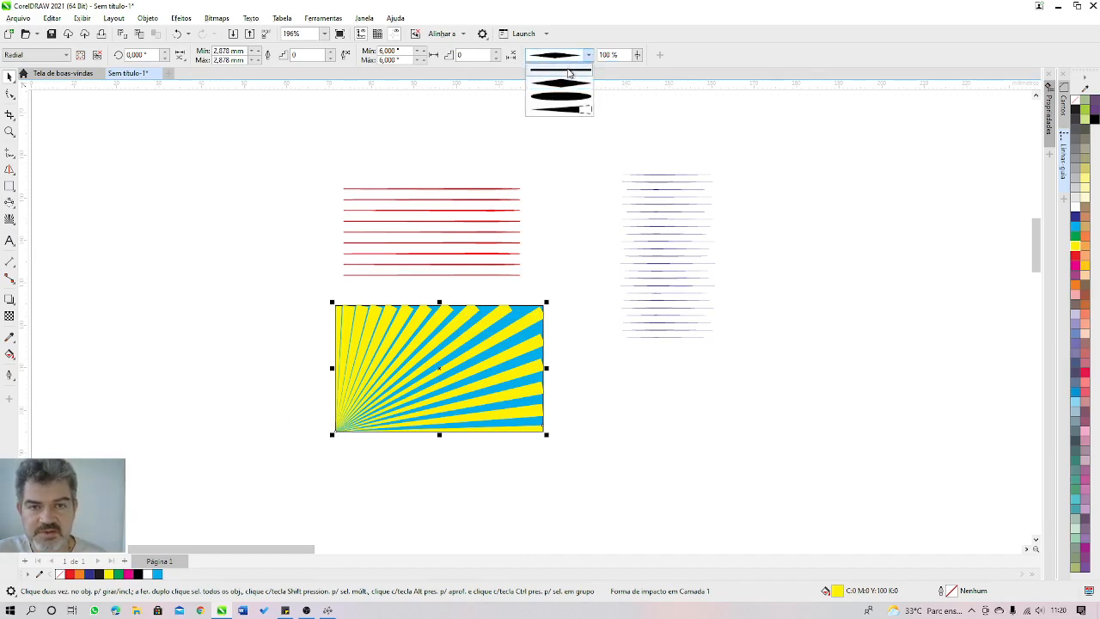
left_click(565, 70)
left_click(588, 55)
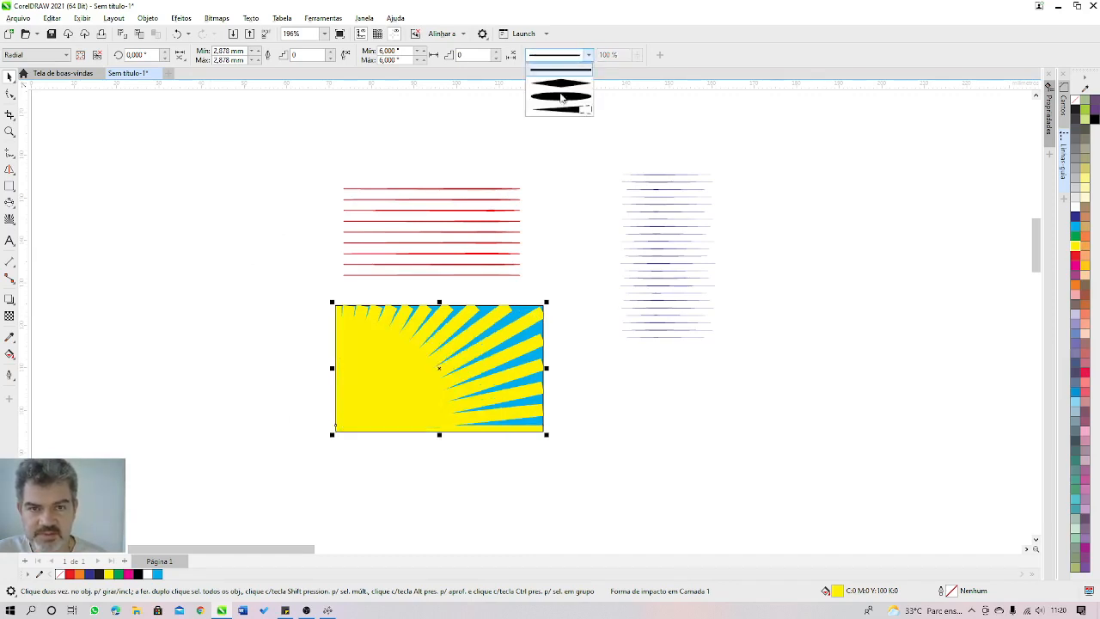
left_click(554, 101)
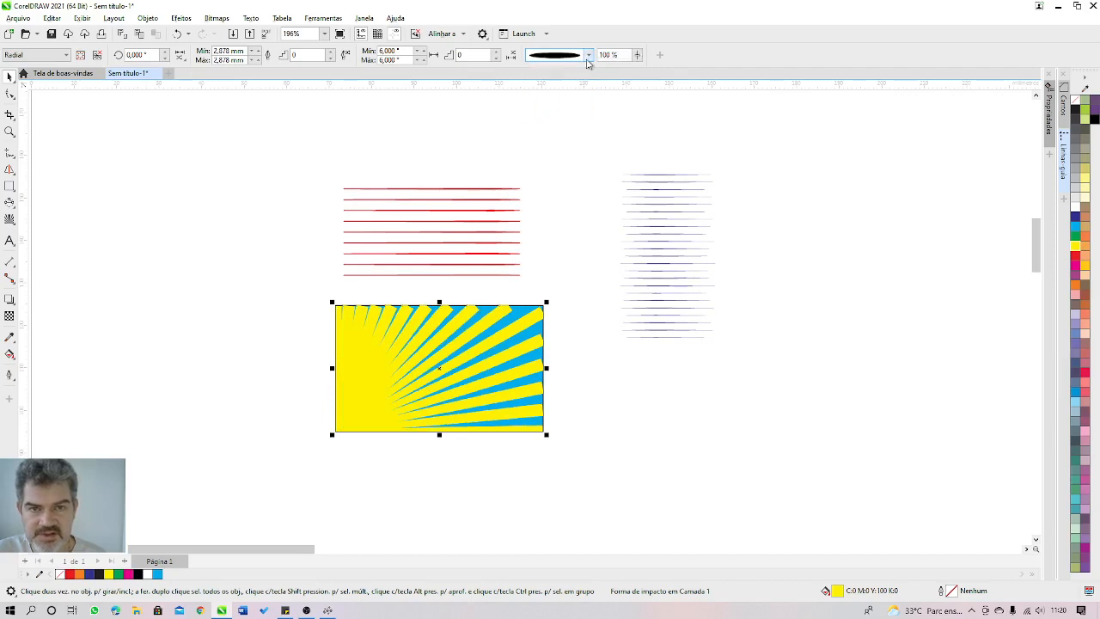
left_click(589, 55)
left_click(567, 109)
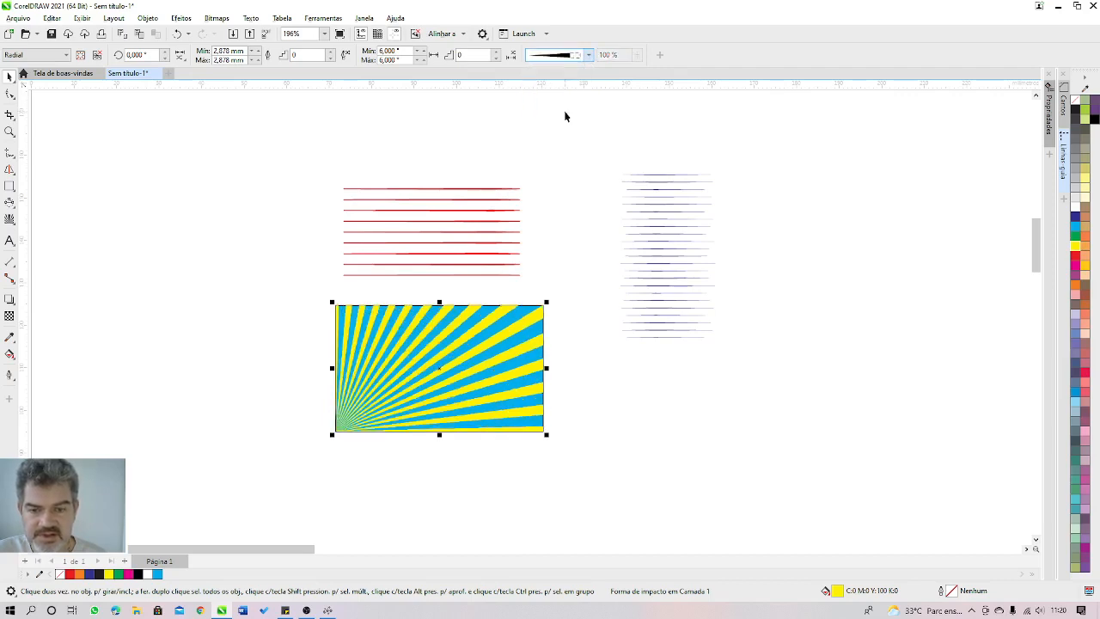
left_click(590, 56)
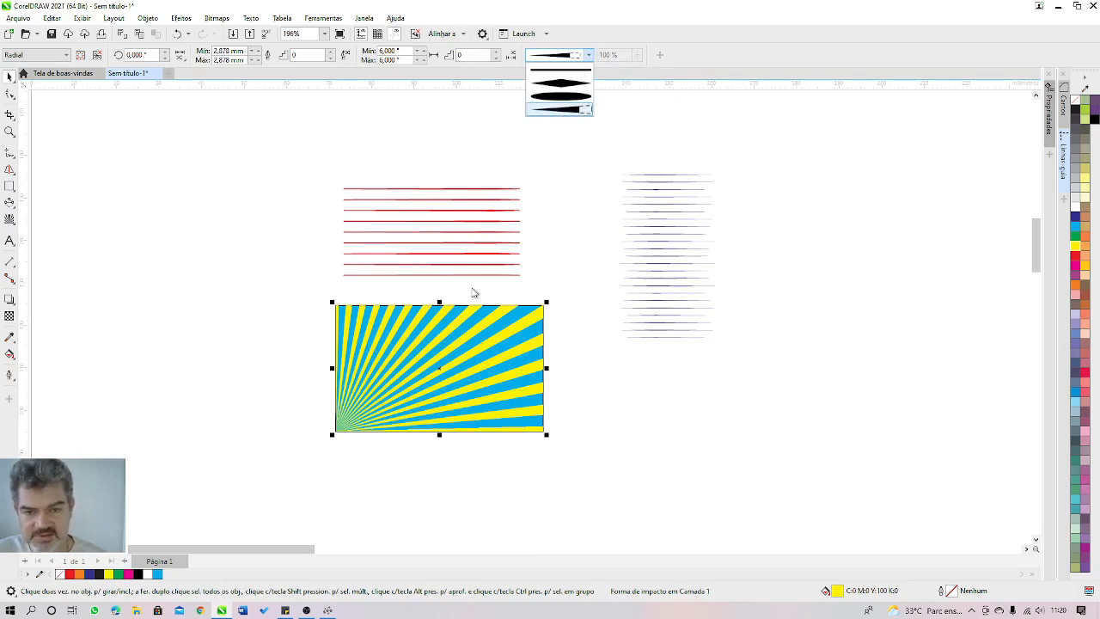
left_click(251, 369)
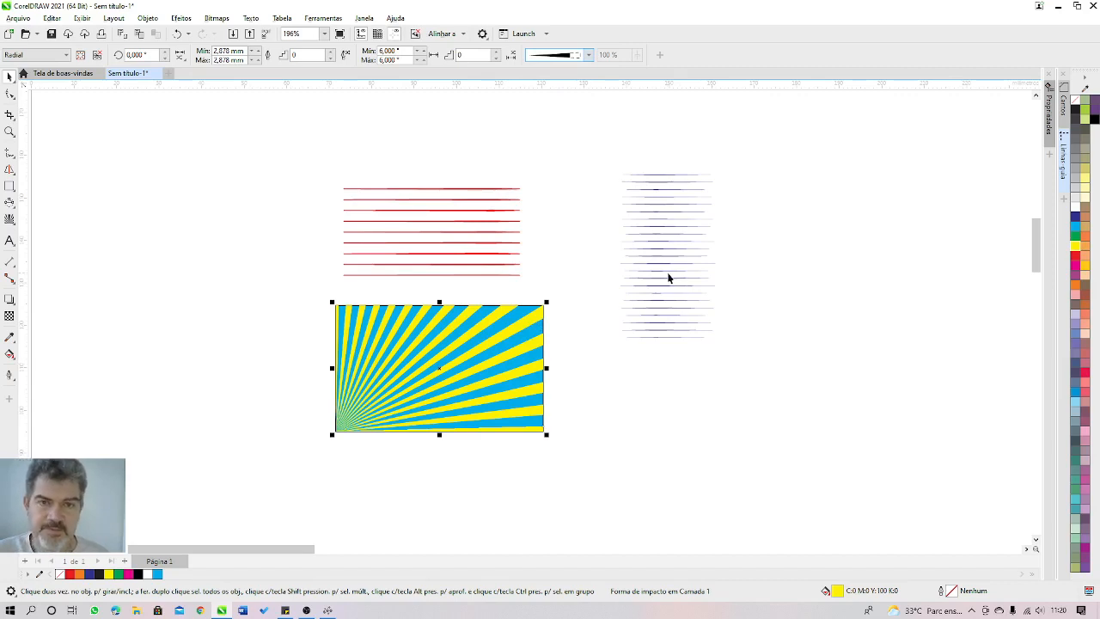
left_click(11, 220)
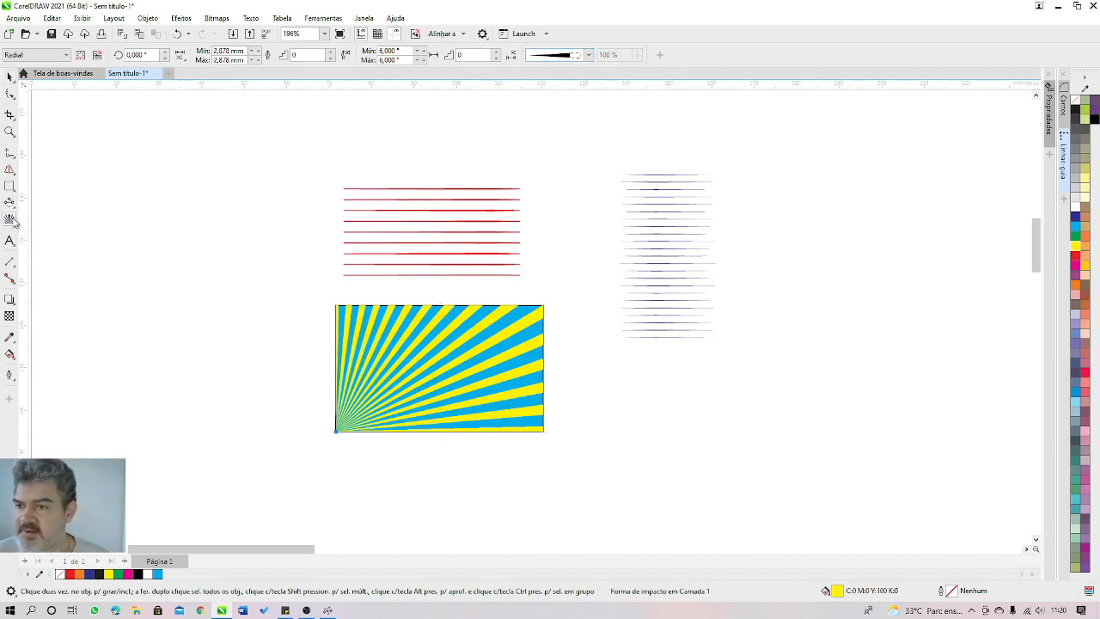
left_click(13, 220)
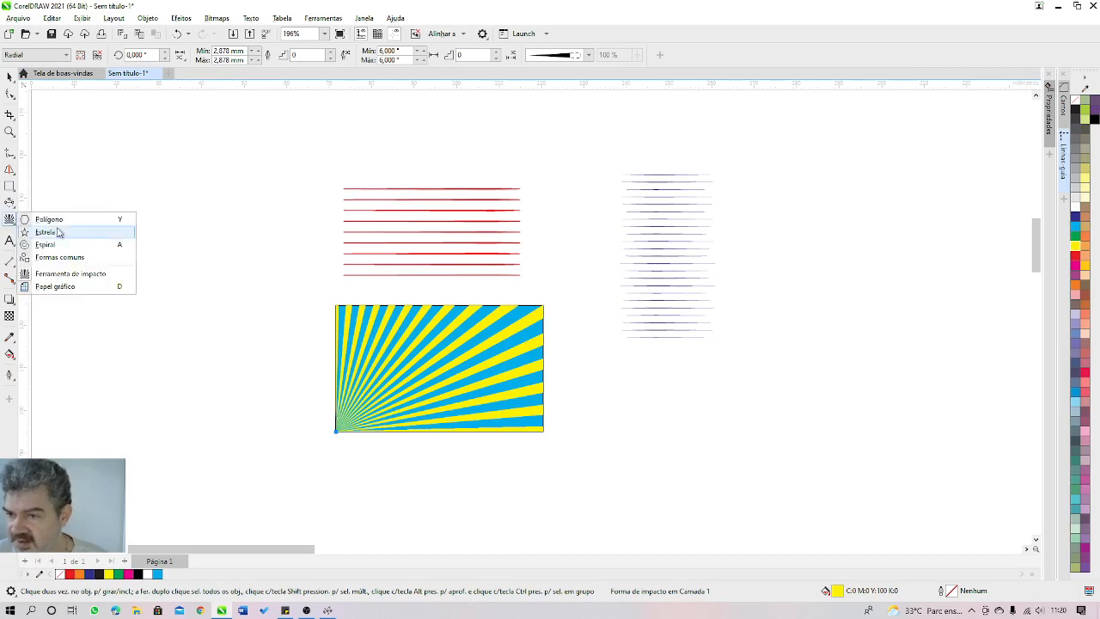
left_click(68, 290)
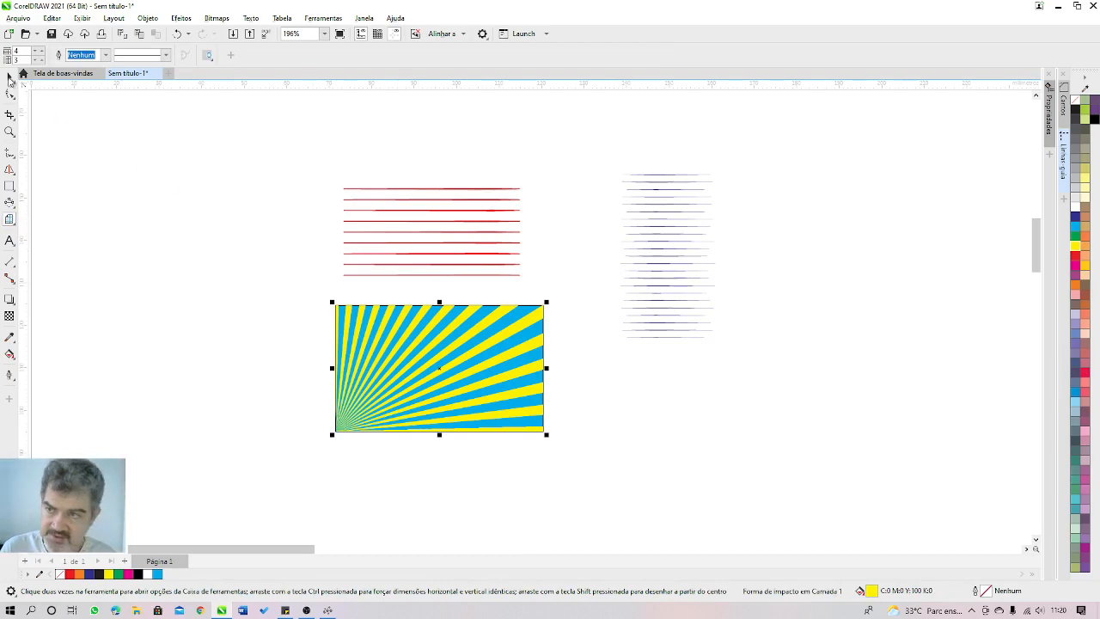
key("space")
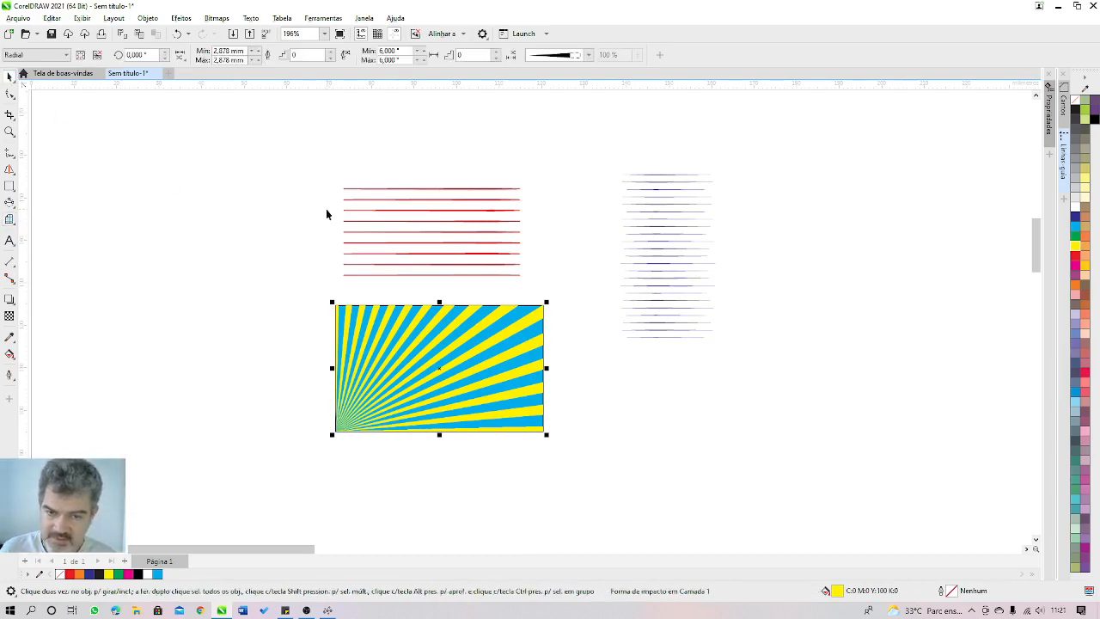
- Delete the red lines, the blue lines and the radial rectangle, leaving the whole page empty
left_click(279, 221)
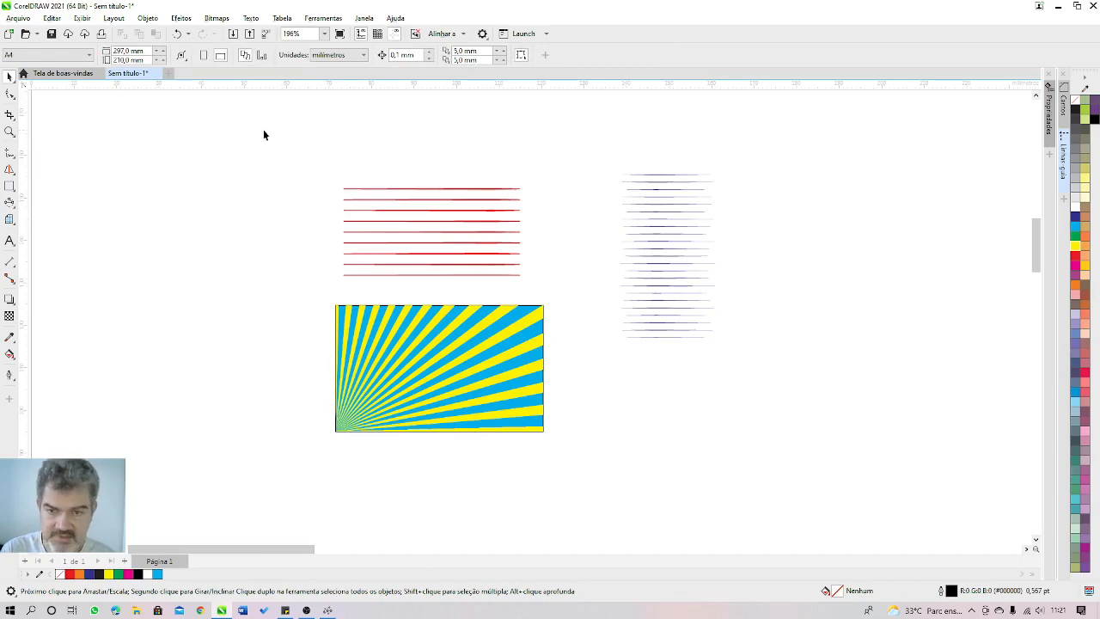
key("ctrl+a")
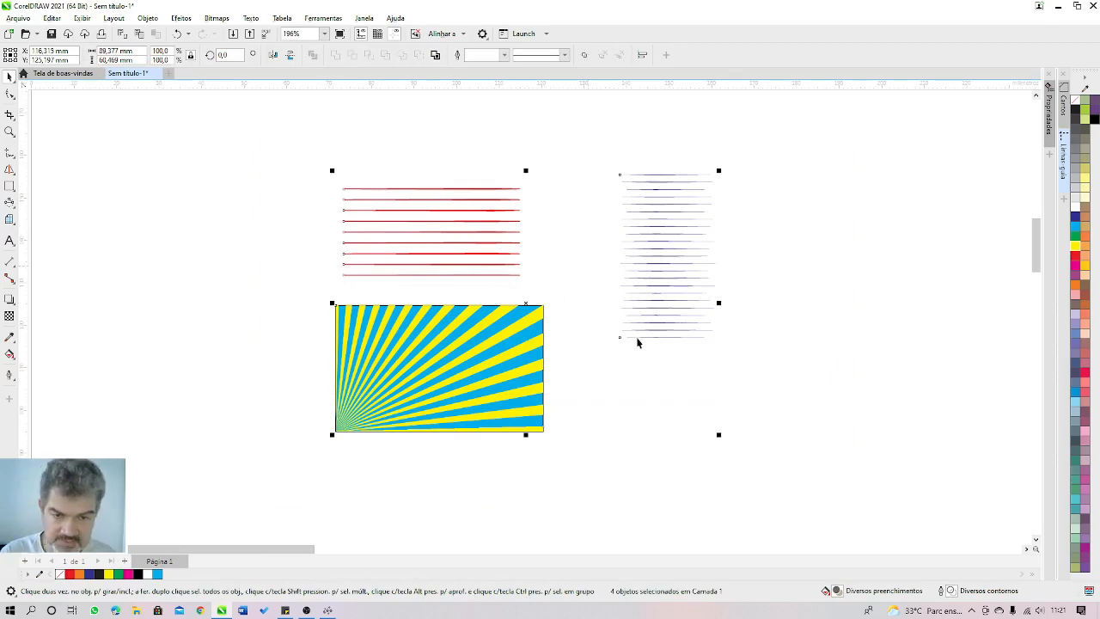
scroll(180, 289, "up", 1)
scroll(181, 288, "down", 4)
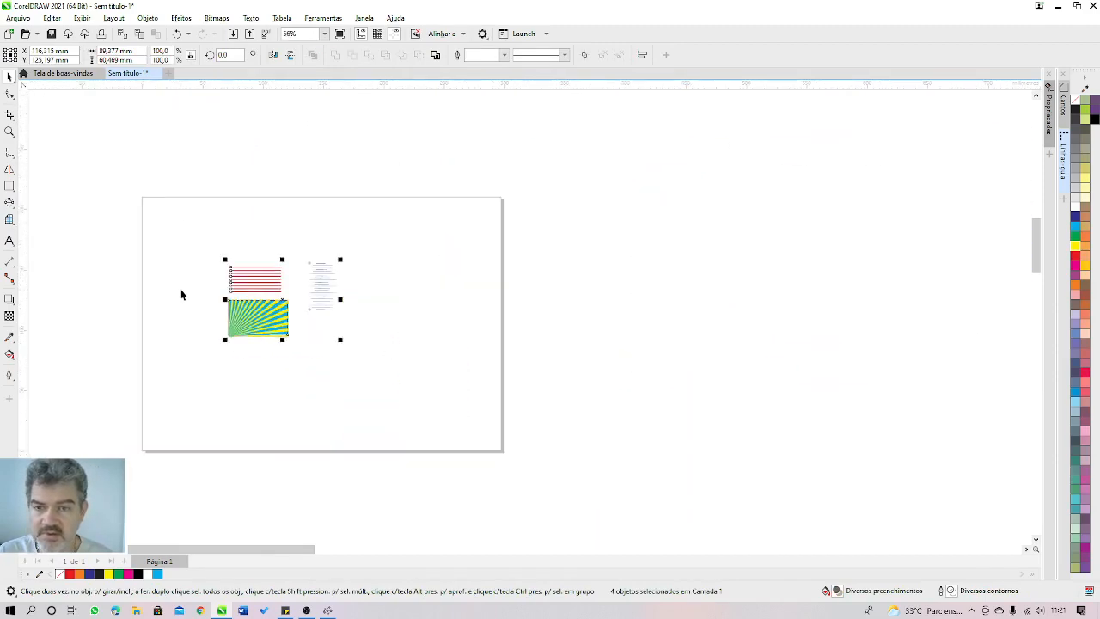
left_click(254, 281)
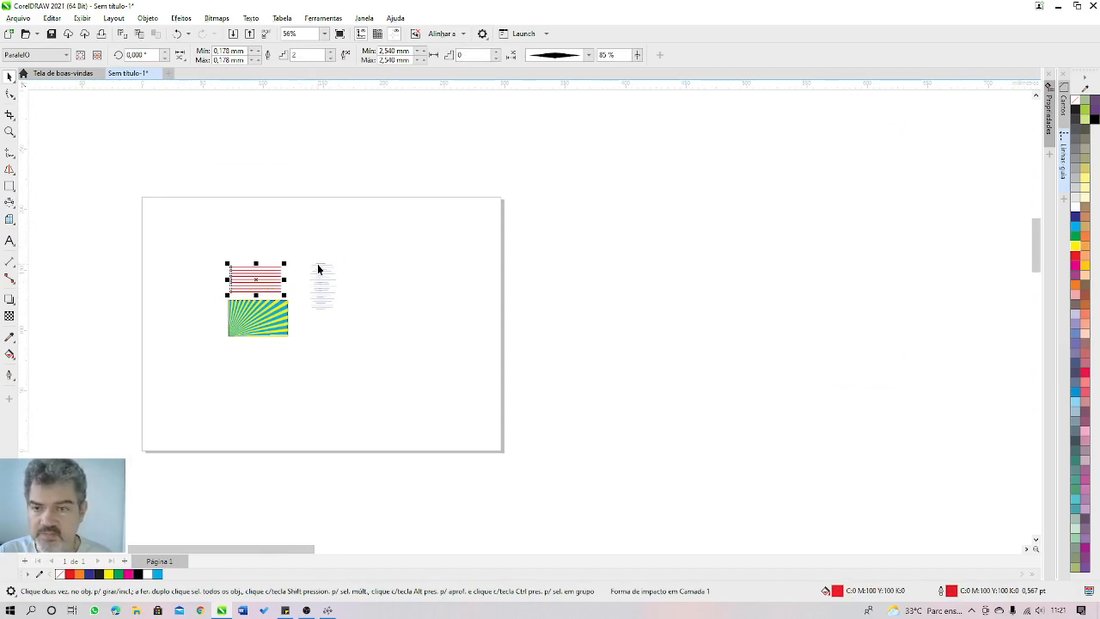
left_click(319, 270)
left_click(258, 280)
left_click(256, 318)
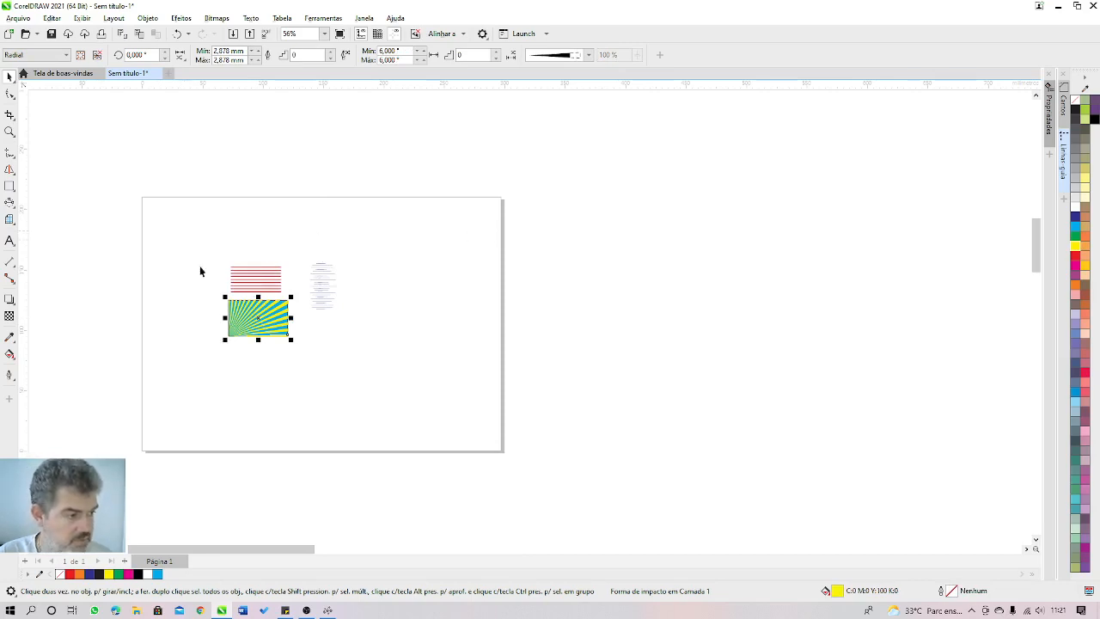
left_click_drag(425, 195, 135, 411)
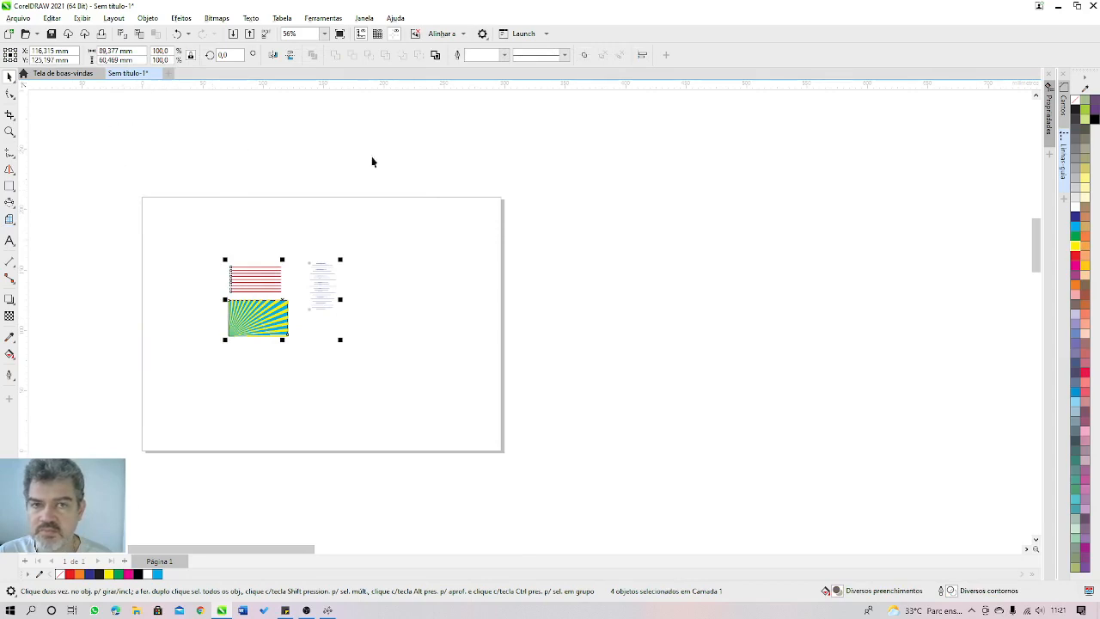
key("Delete")
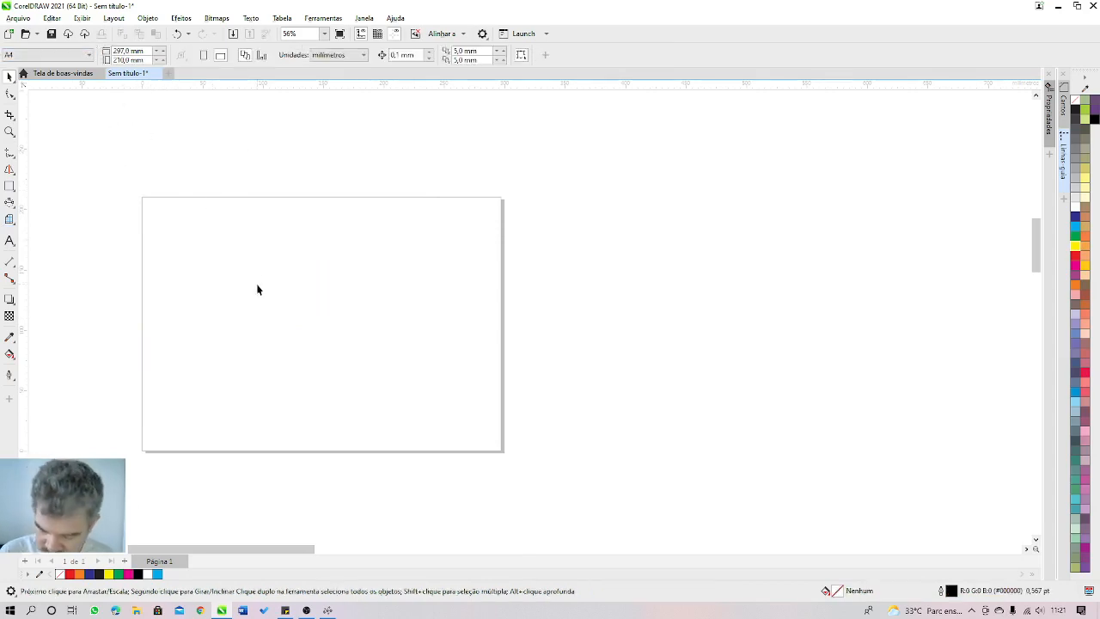
key("shift+F4")
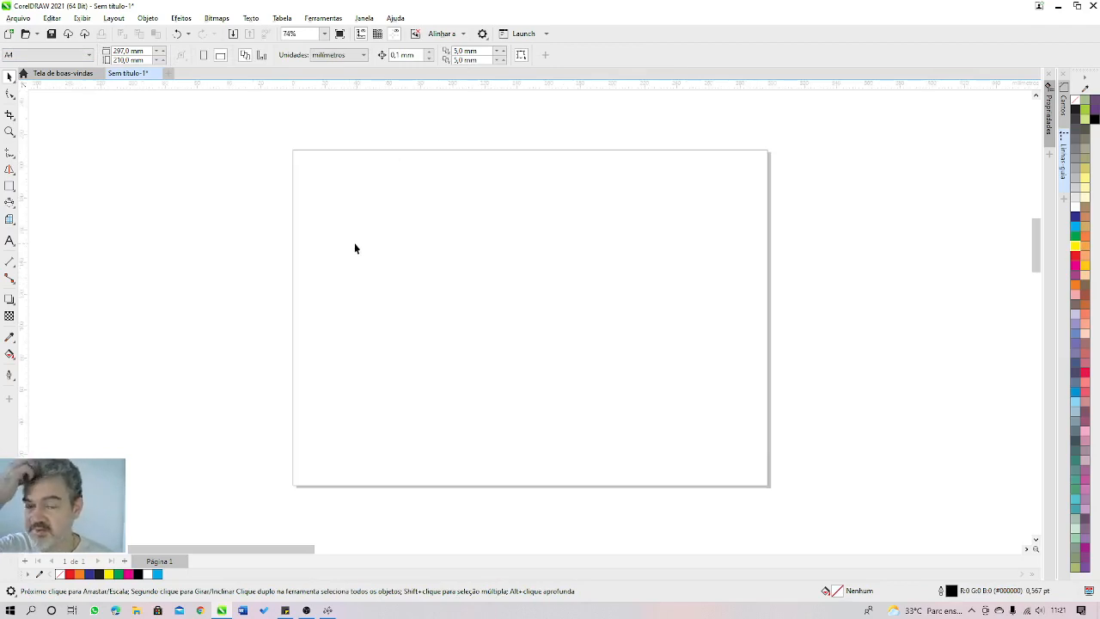
- Draw a graph paper grid with 10 columns and 5 rows, about 211 by 173 mm, on the page
left_click(10, 219)
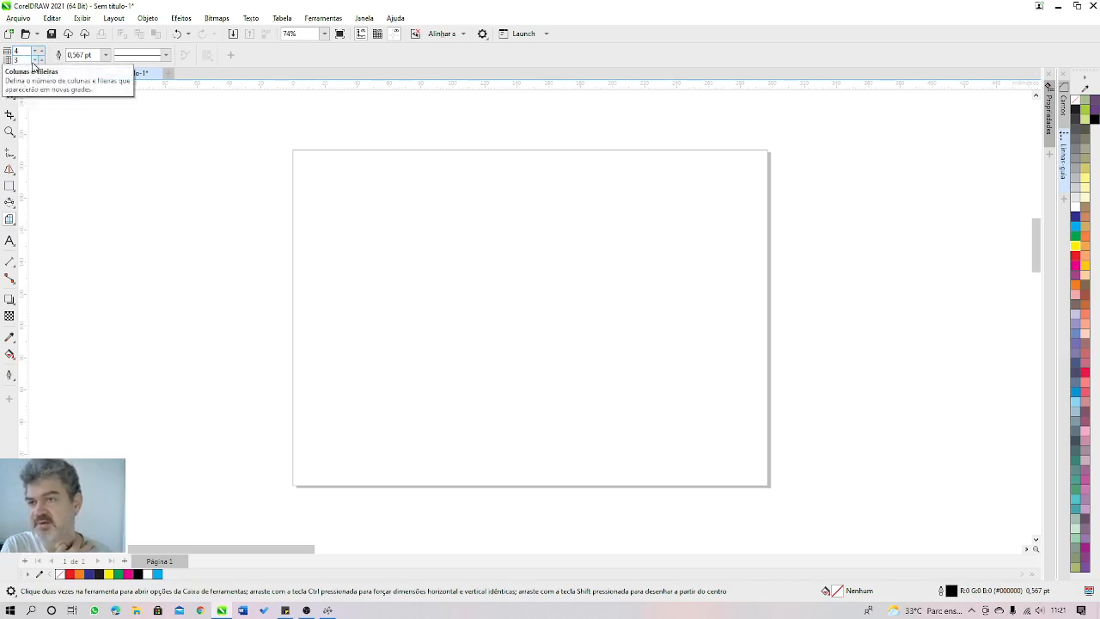
left_click_drag(23, 53, 10, 51)
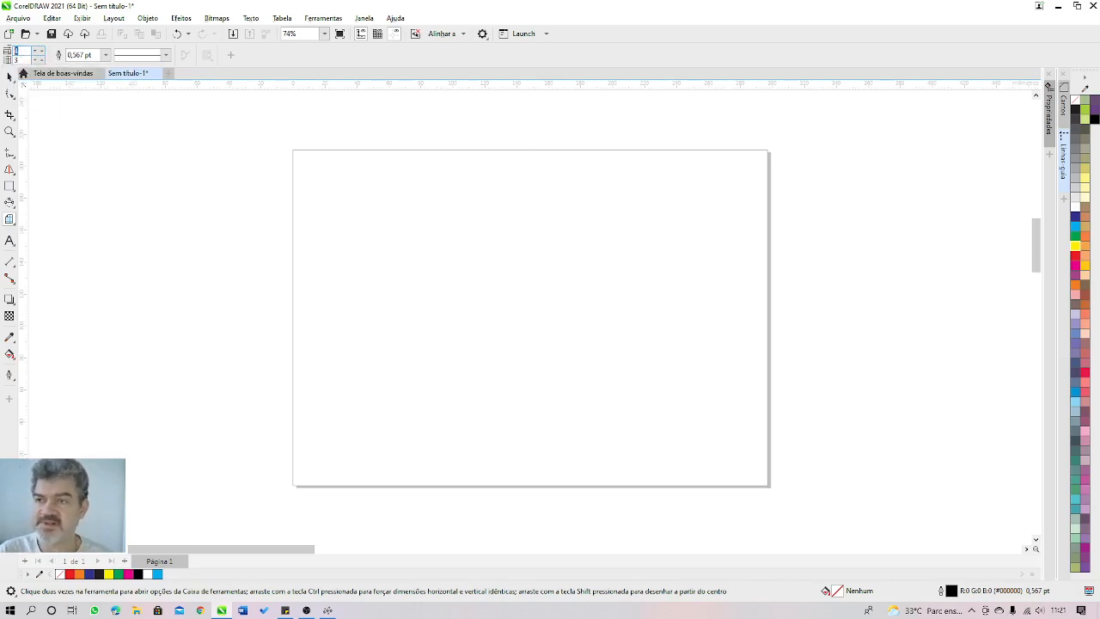
type("10")
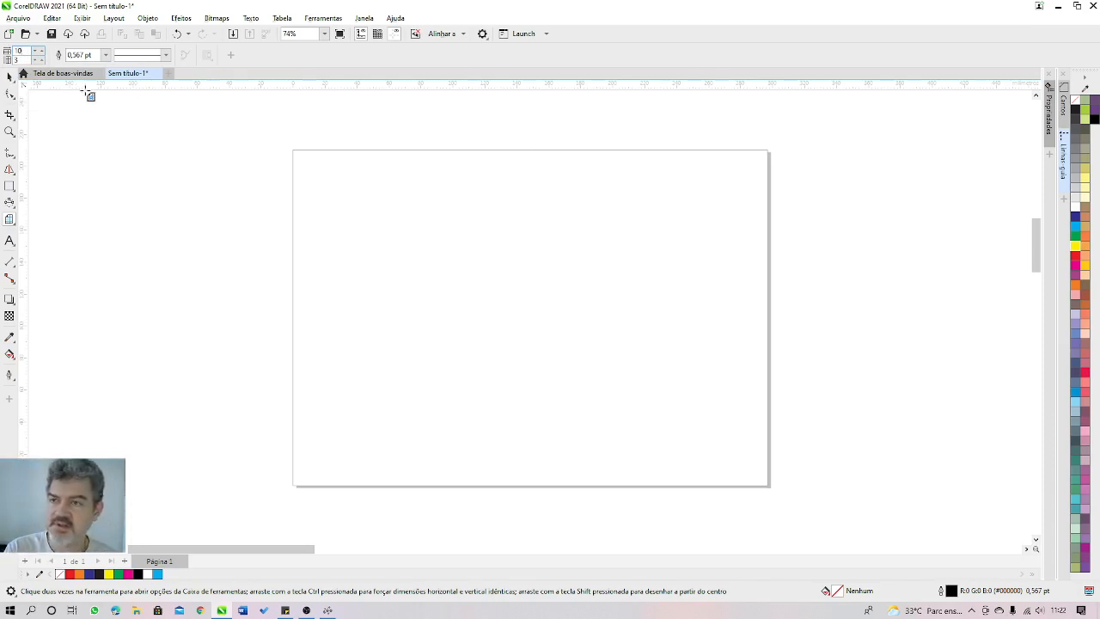
left_click(18, 58)
type("5")
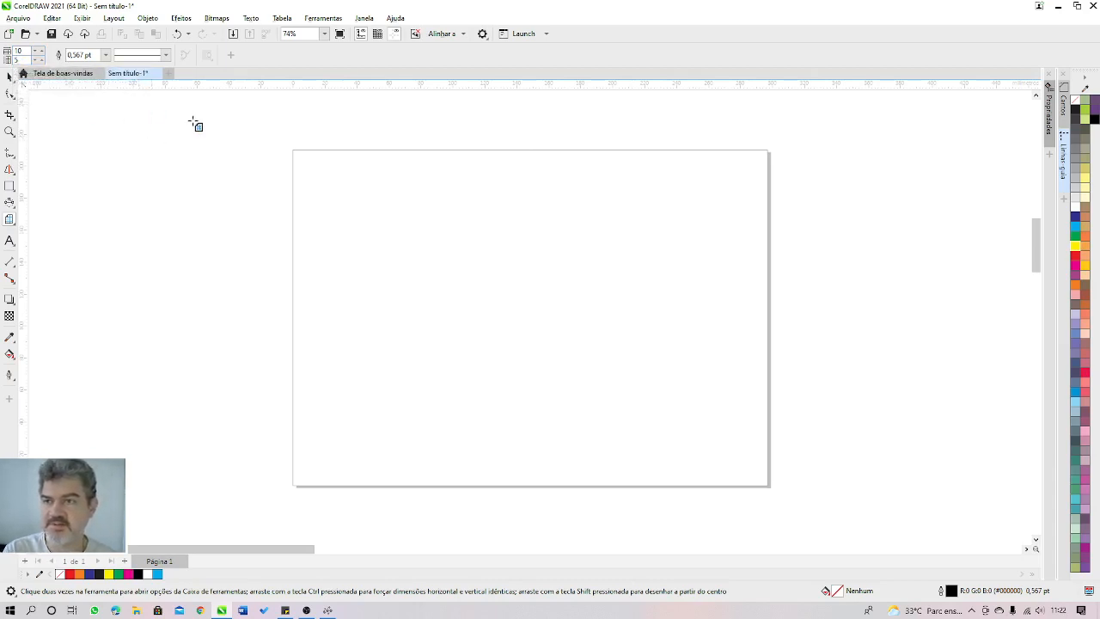
mouse_move(386, 177)
left_mouse_down()
mouse_move(687, 397)
mouse_move(727, 466)
mouse_move(727, 454)
left_mouse_up()
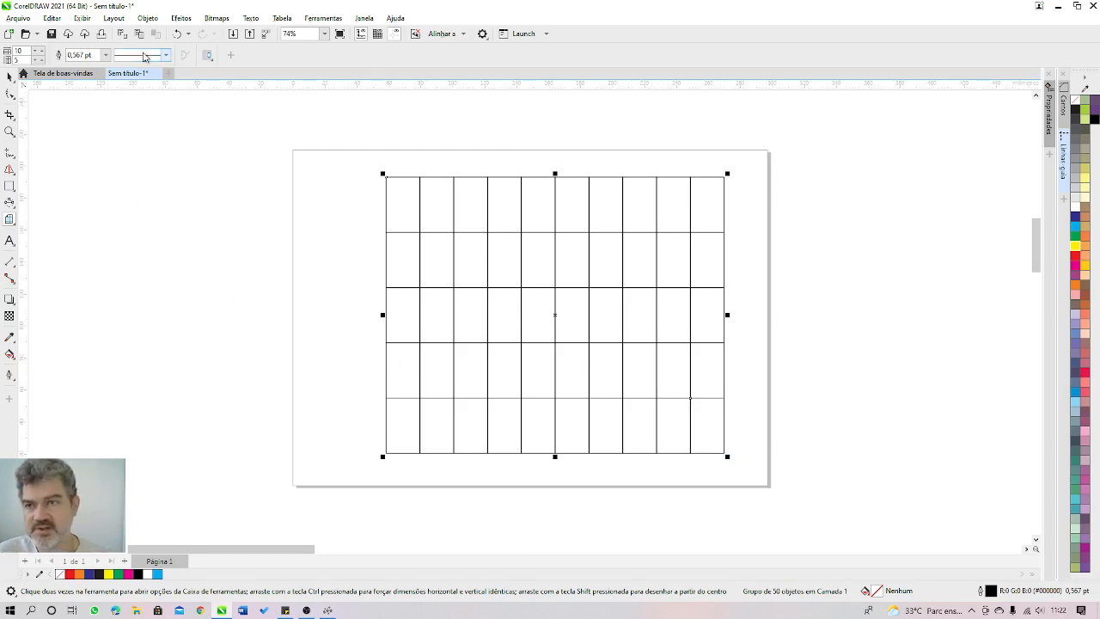
- Set the grid's outline to the minimum (hairline) width, try a dashed line style, and apply a more widely spaced dotted one
left_click(104, 55)
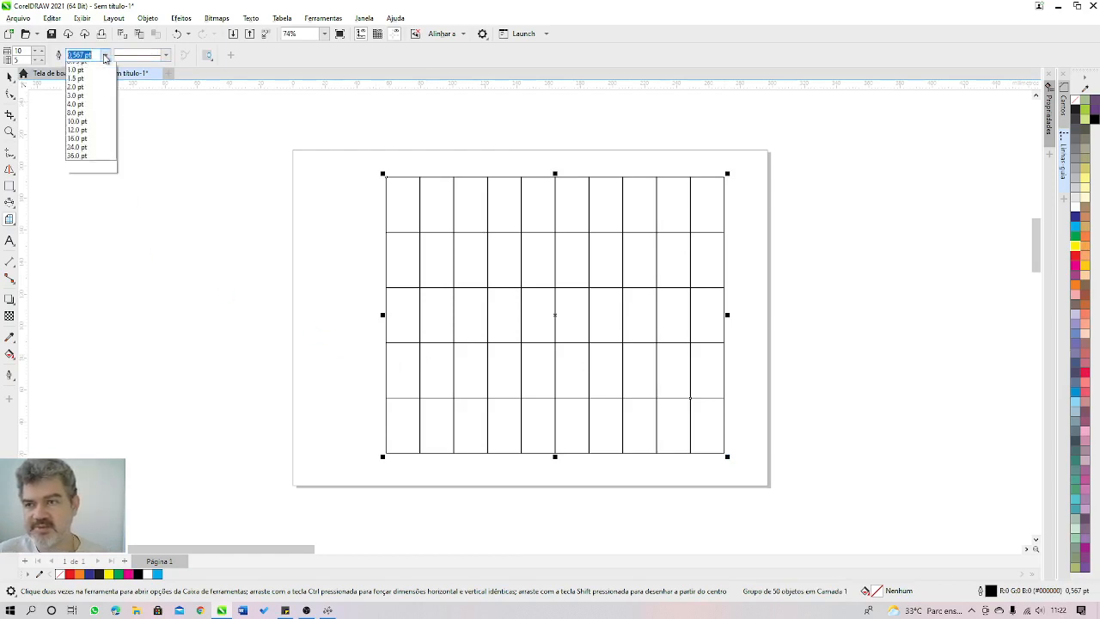
left_click(86, 70)
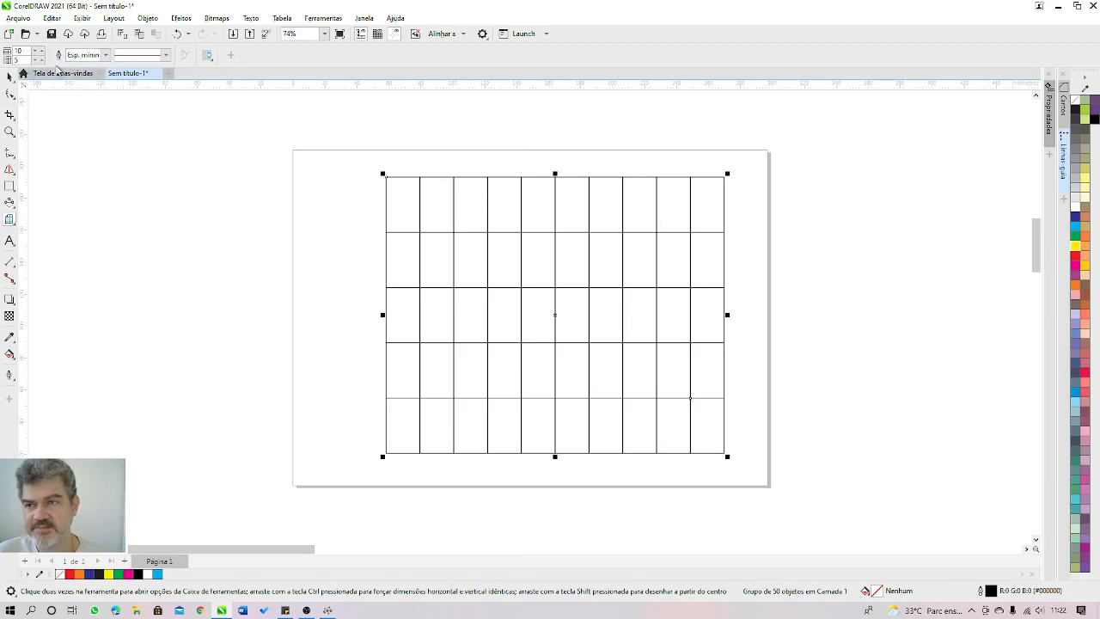
left_click(165, 55)
left_click(123, 92)
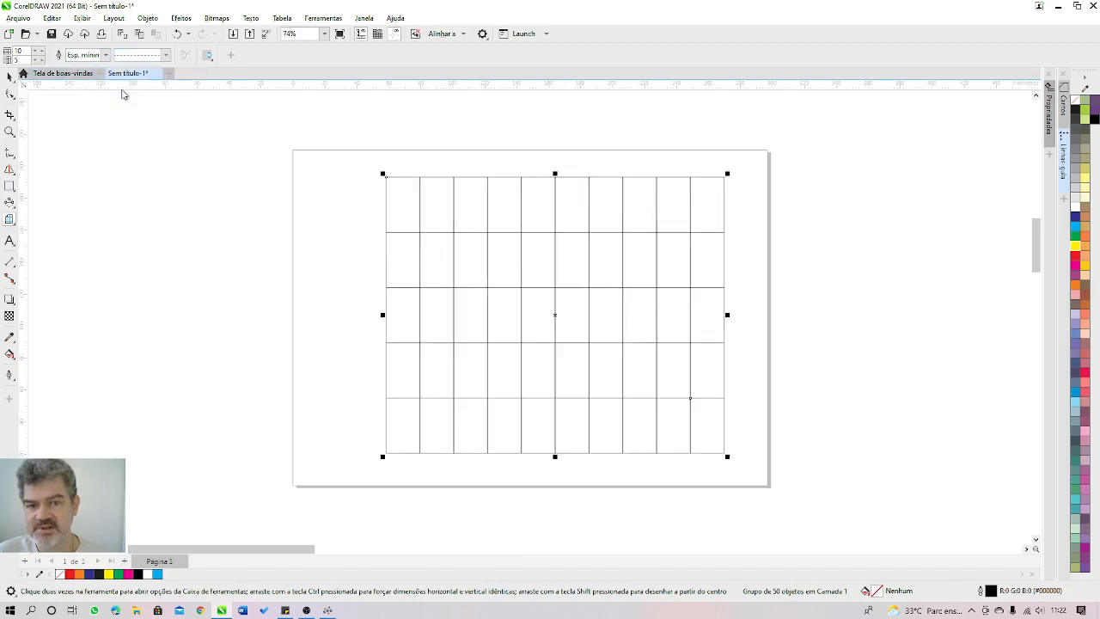
left_click(140, 62)
left_click(142, 137)
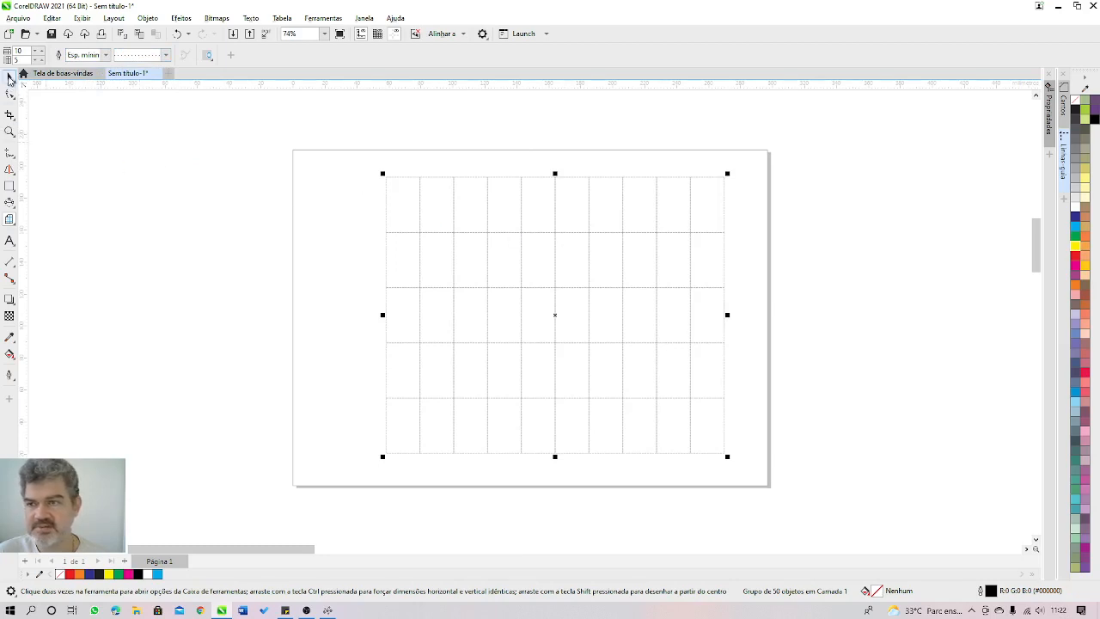
- Delete the graph paper grid from the page
key("space")
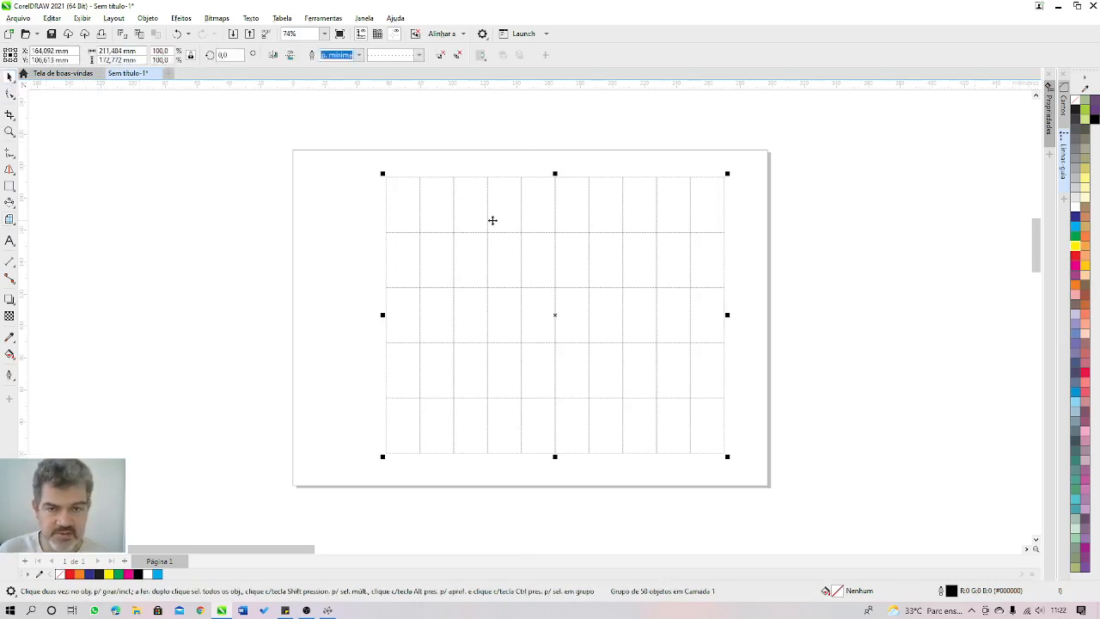
key("Delete")
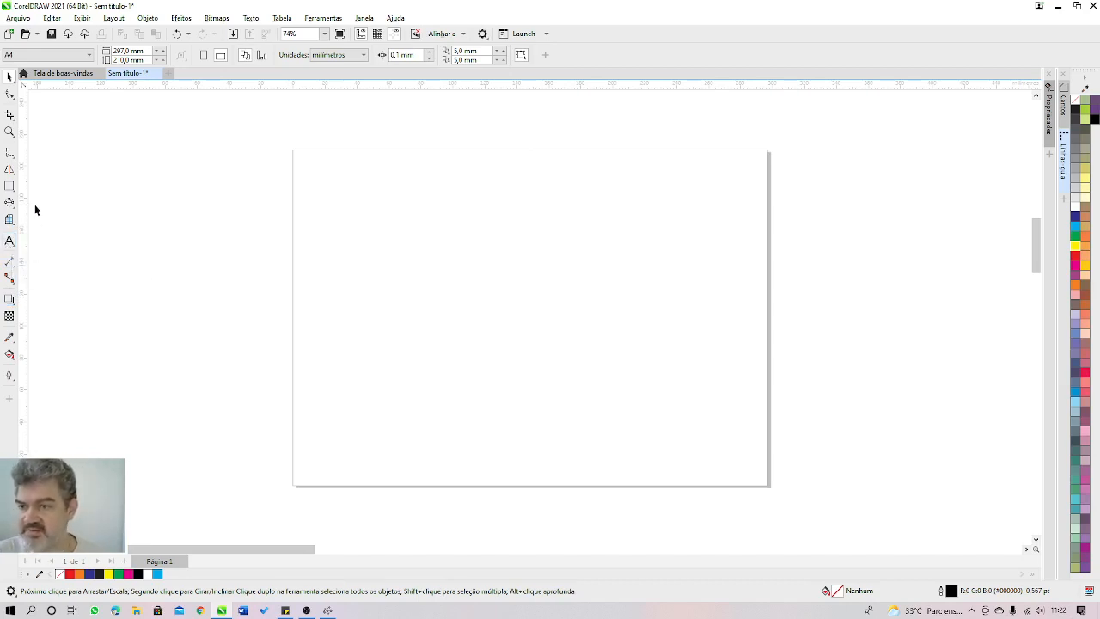
- Activate the Rectangle tool
left_click(9, 185)
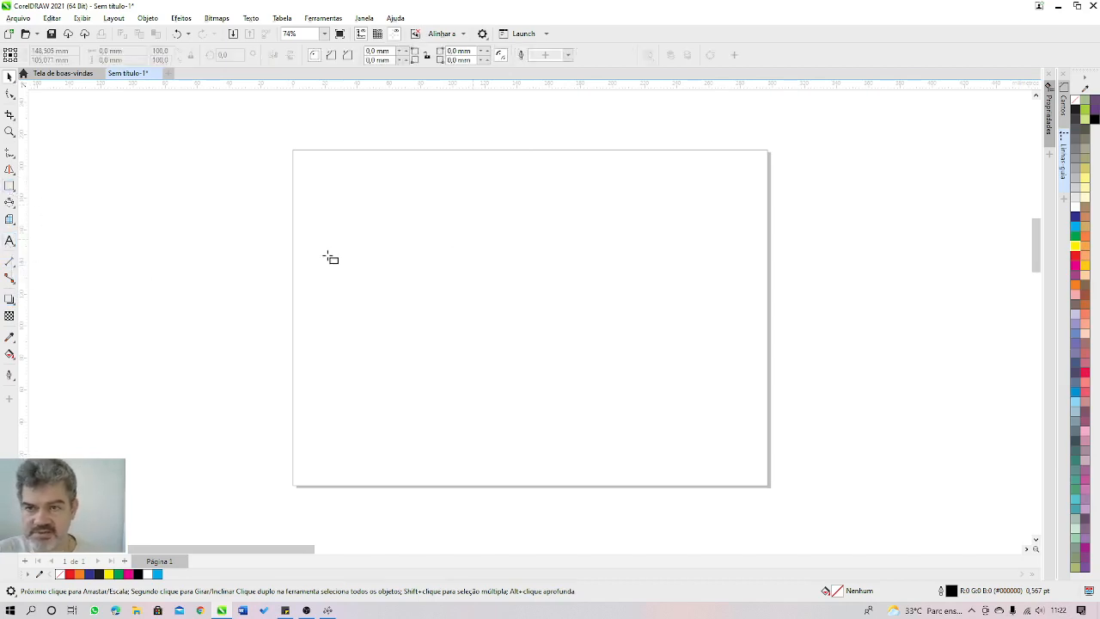
- Draw two overlapping rectangles, about 94 × 77 mm and about 73 × 67 mm, the smaller one up and to the right
mouse_move(344, 247)
left_mouse_down()
mouse_move(494, 393)
mouse_move(494, 369)
left_mouse_up()
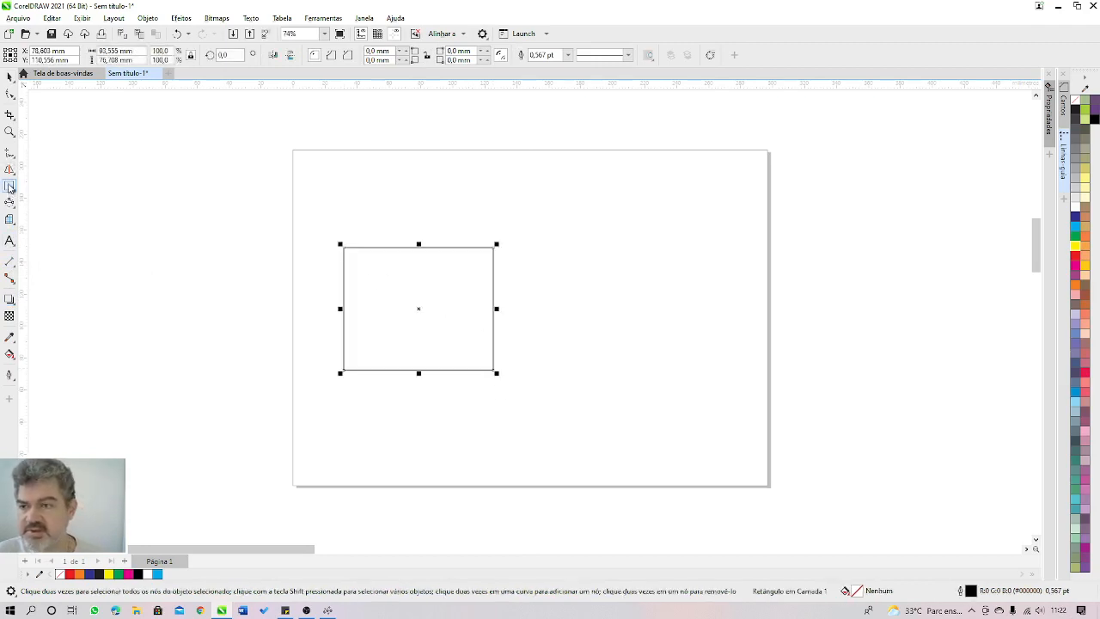
left_click_drag(445, 200, 563, 306)
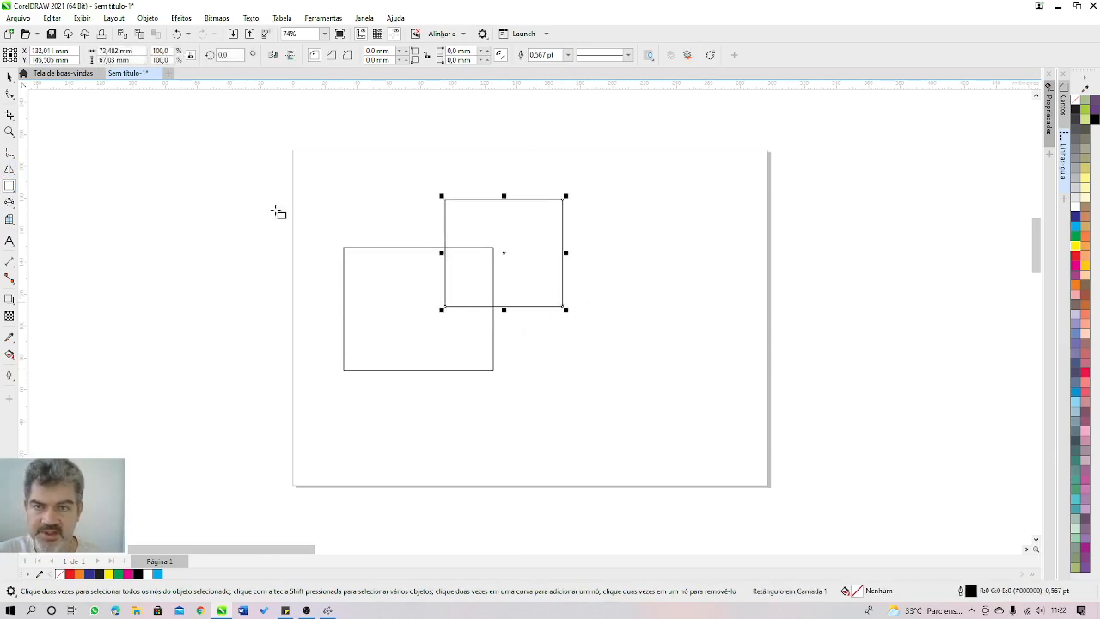
left_click(9, 76)
left_click(657, 287)
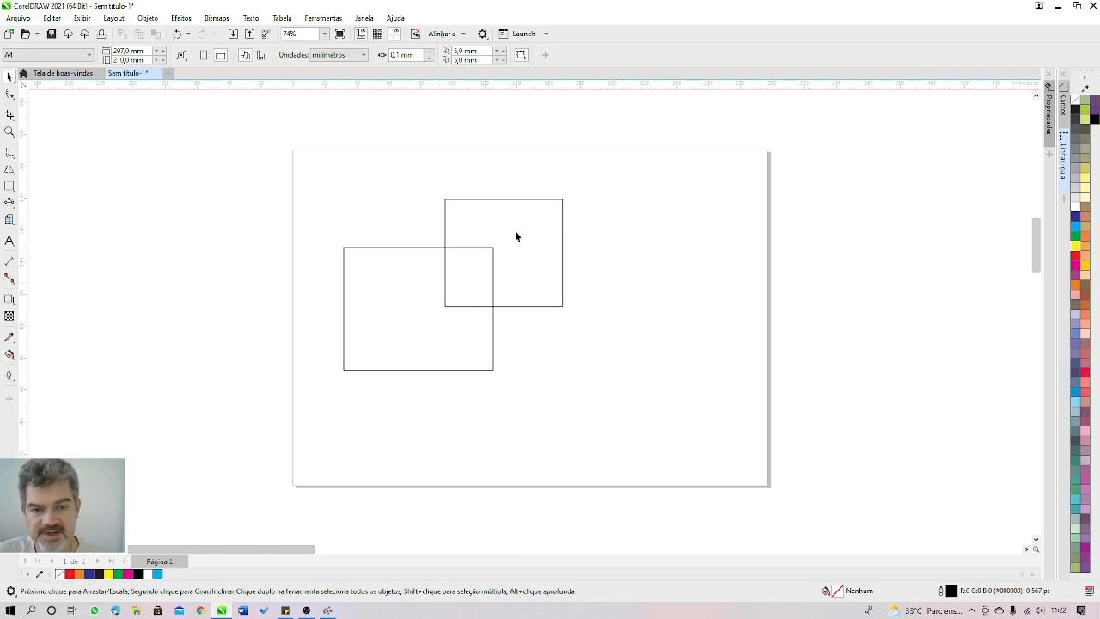
- Try combining the two unfilled rectangles into a single curve, and undo the combination
left_click(515, 232)
left_click(406, 301)
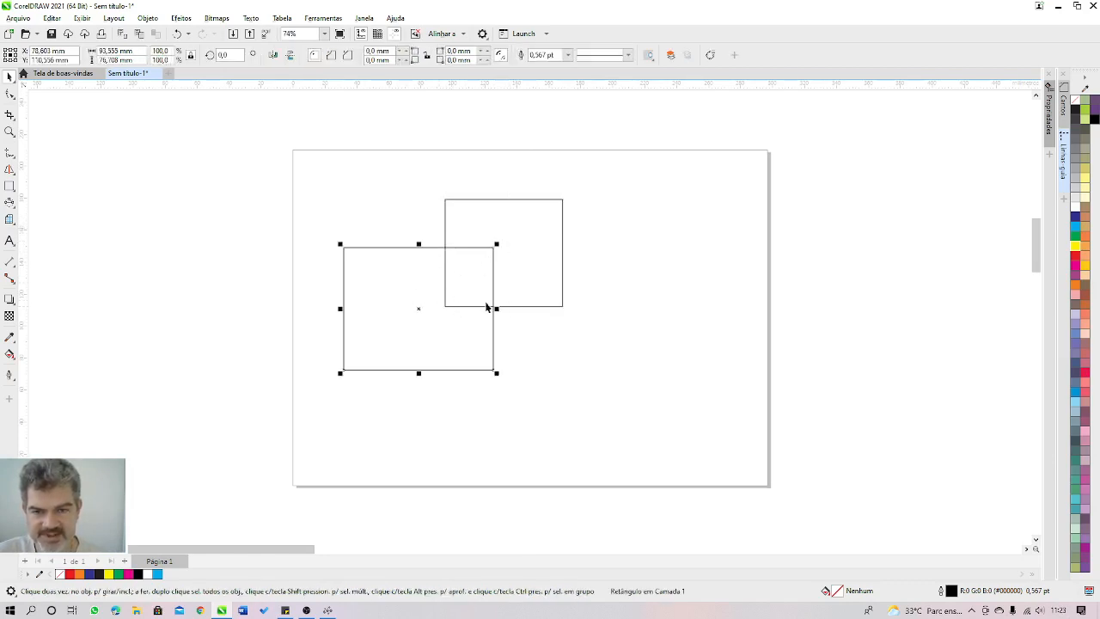
left_click(526, 220)
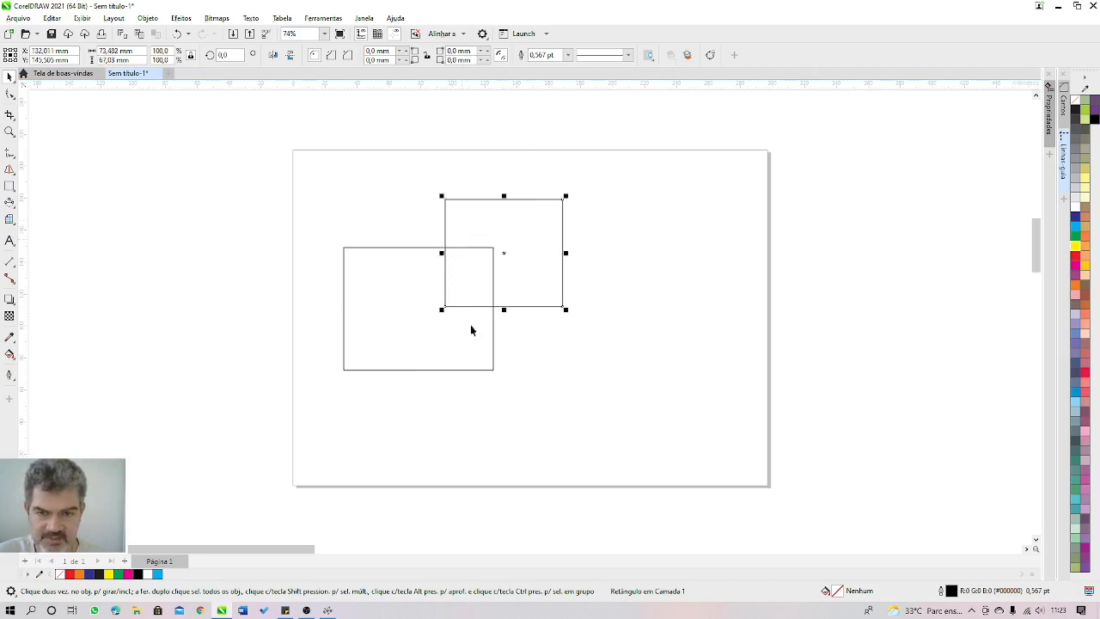
left_click(419, 324)
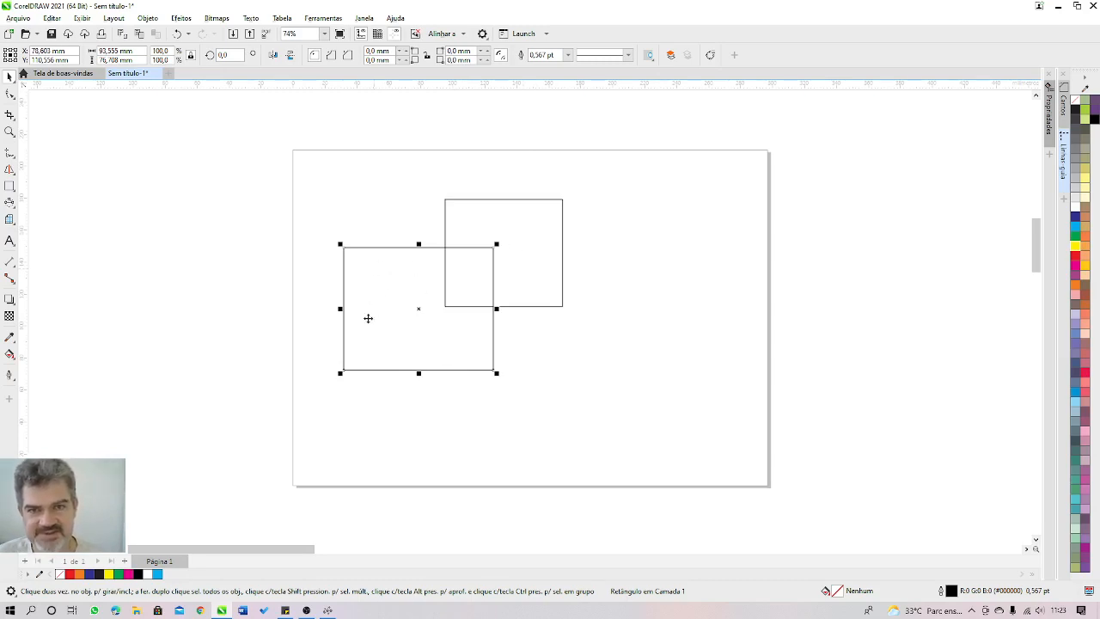
left_click(523, 236, "shift")
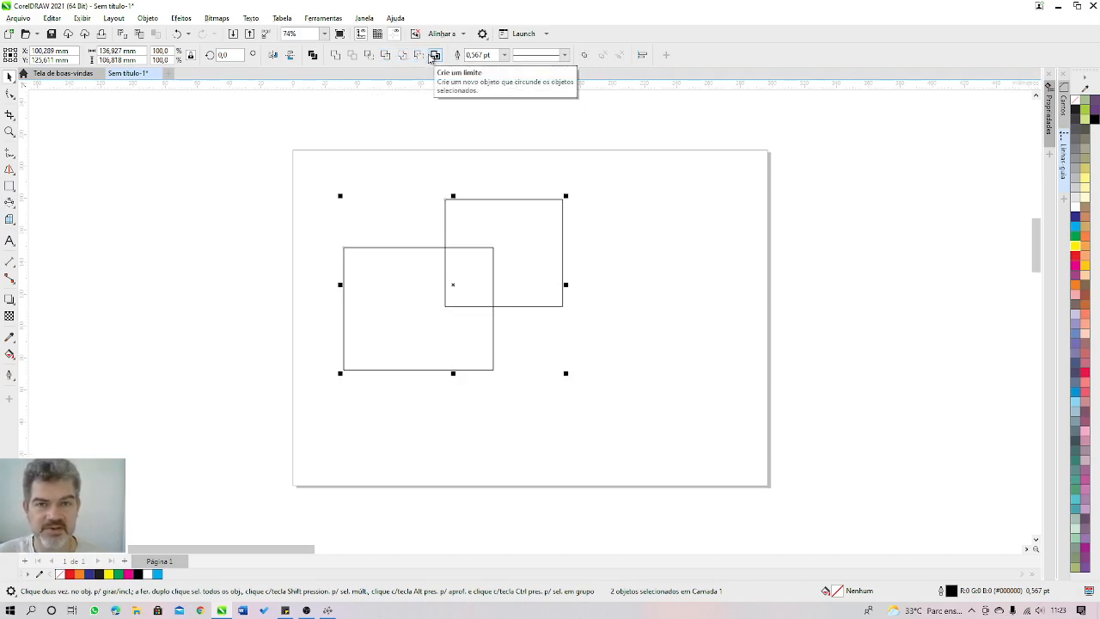
left_click(312, 55)
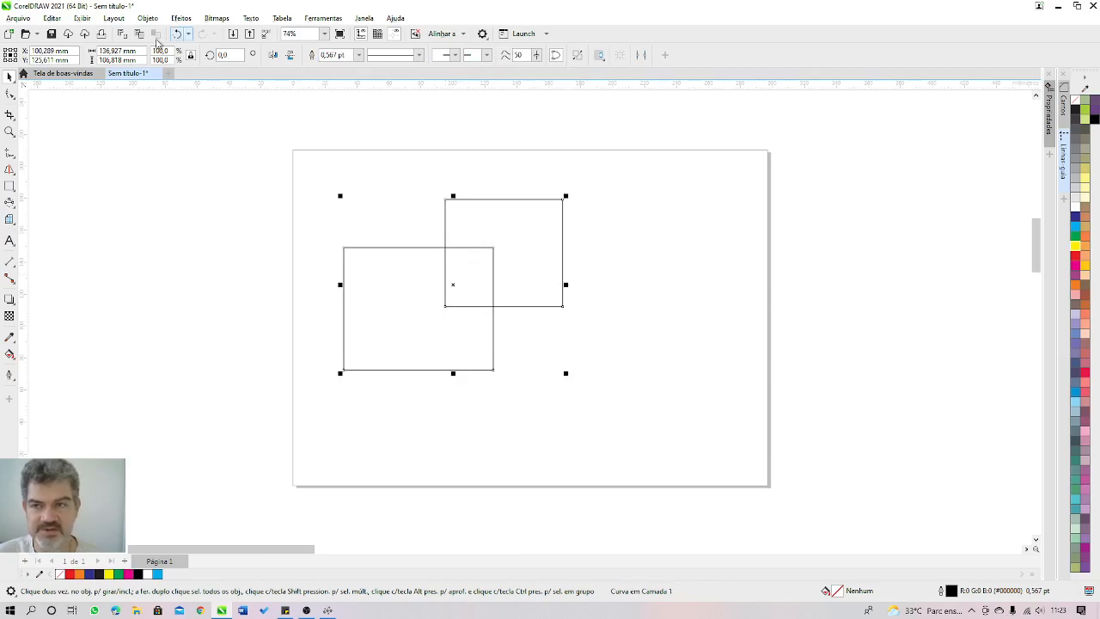
left_click(177, 35)
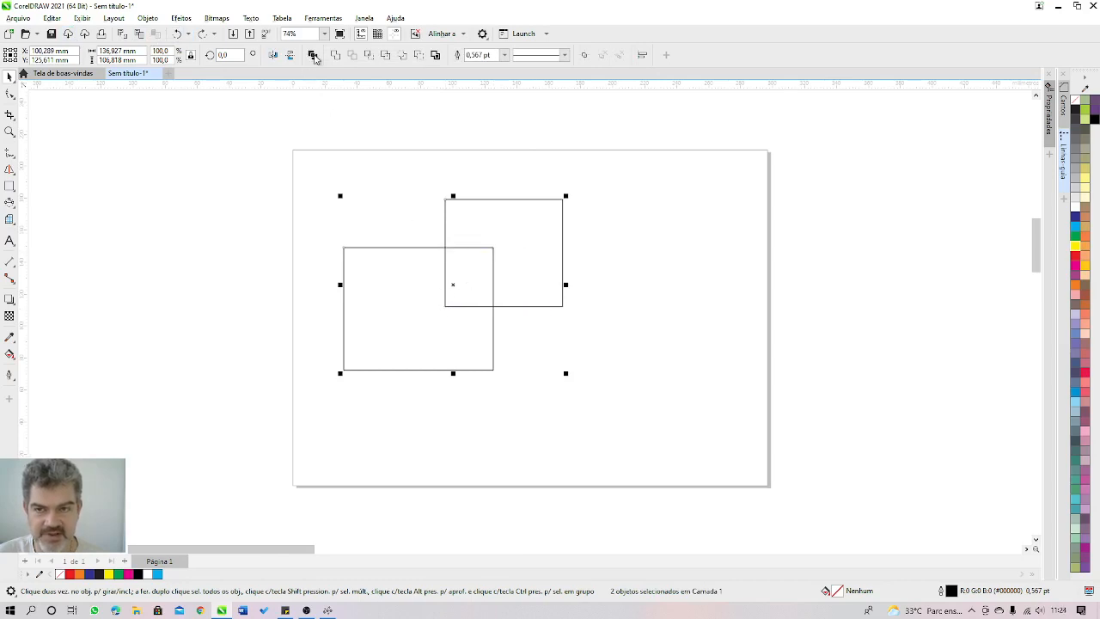
key("ctrl+l")
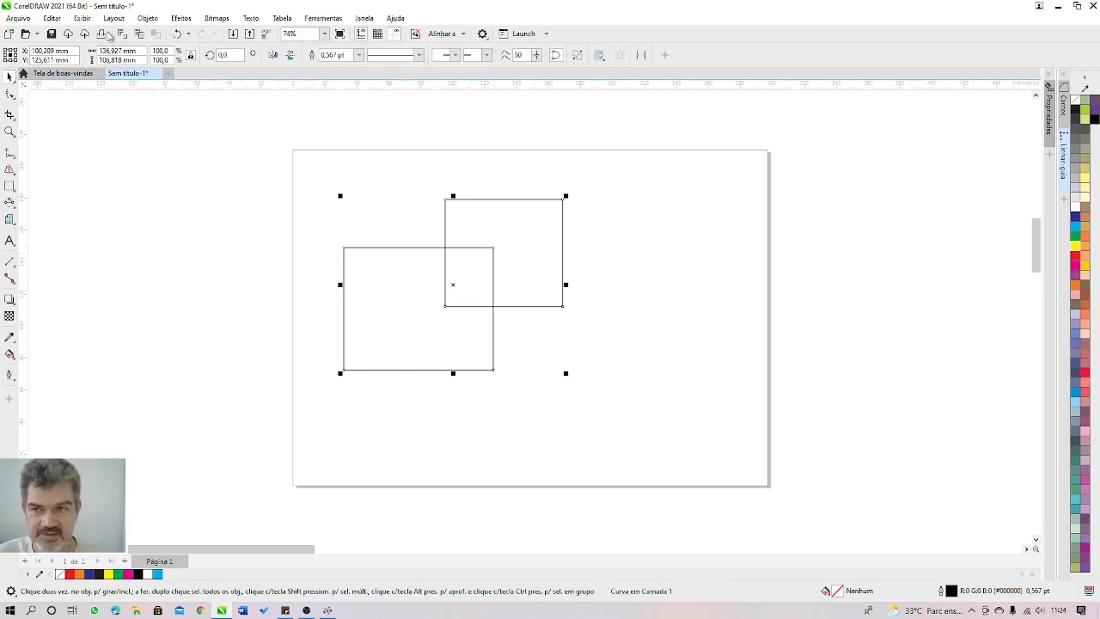
left_click(419, 317)
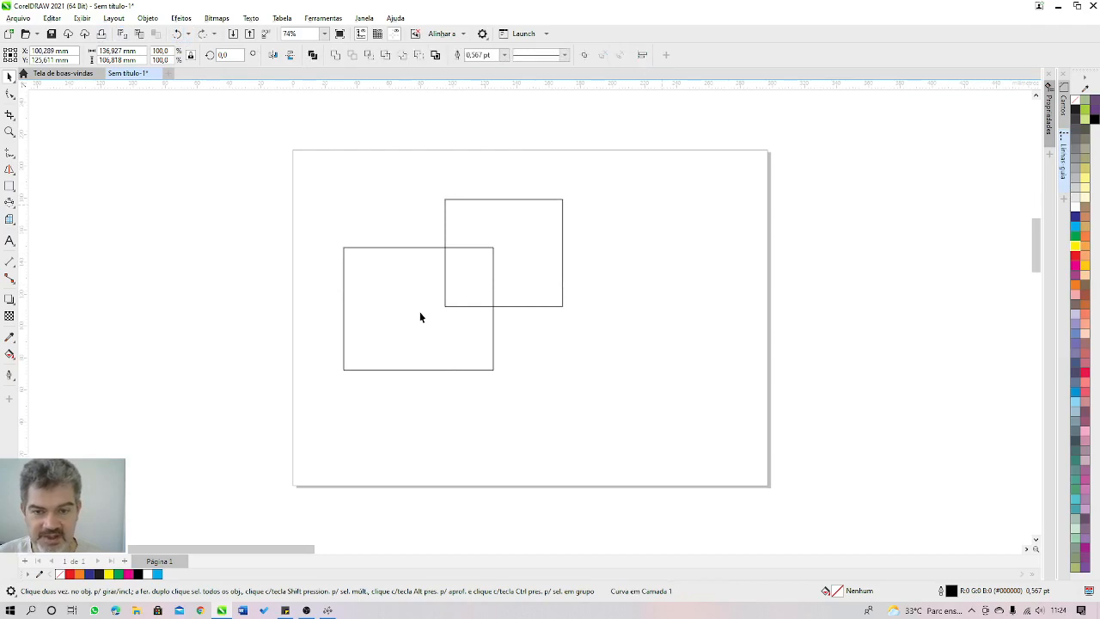
- Fill the larger lower-left rectangle with yellow and the smaller upper-right rectangle with cyan
left_click(420, 317)
left_click(1074, 245)
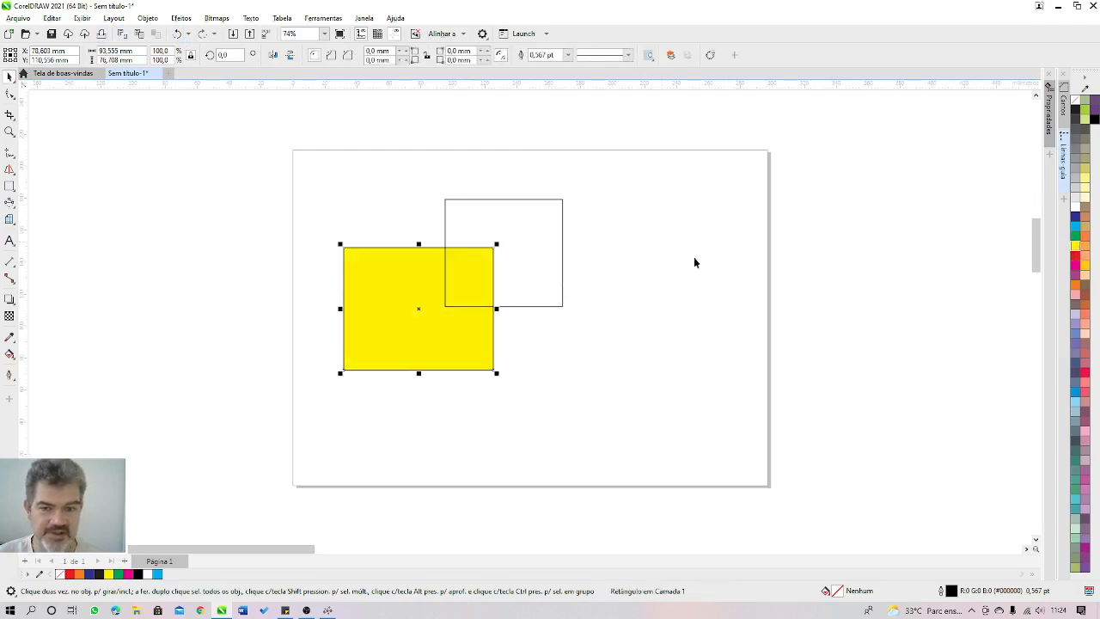
left_click(507, 249, "shift")
left_click(616, 227)
left_click(562, 230)
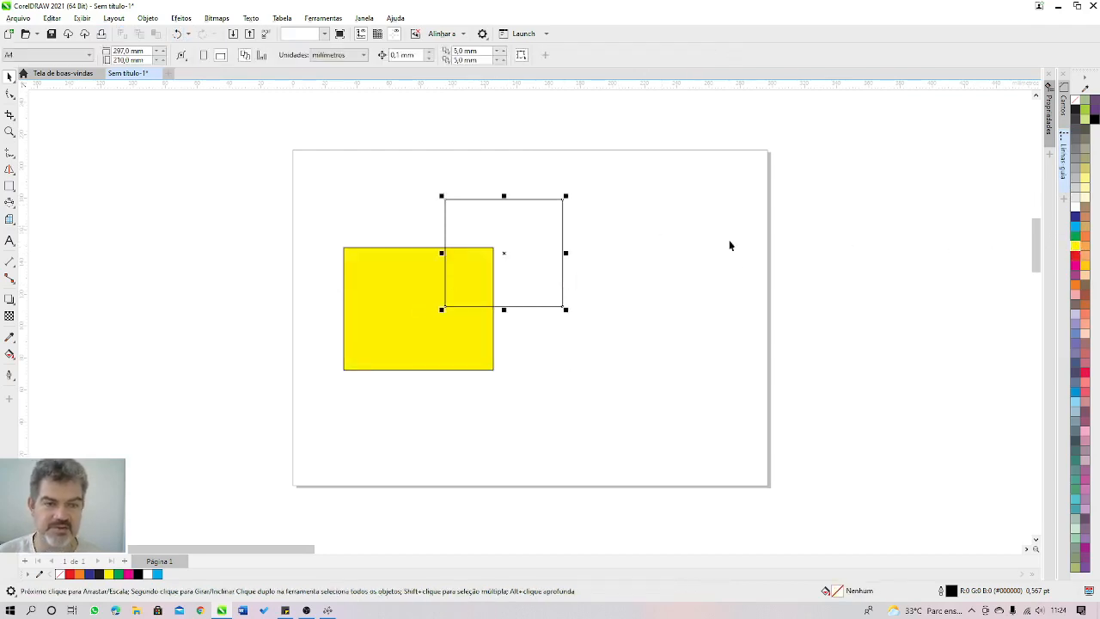
left_click(1075, 225)
left_click(704, 285)
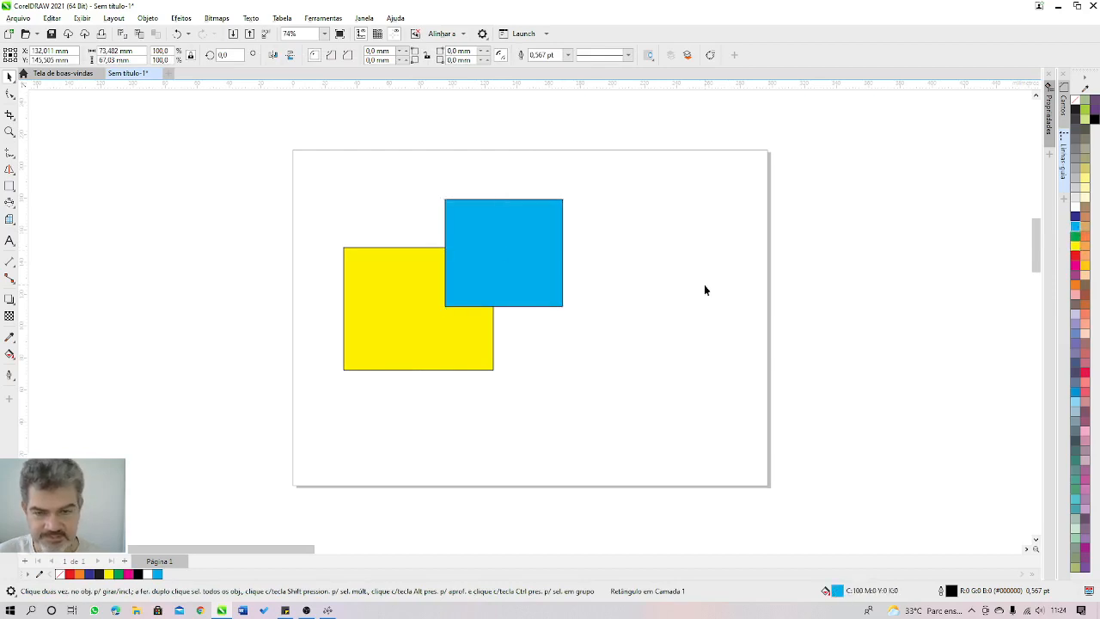
- Try combining the rectangles with the yellow one selected first and the cyan one last, and undo it
left_click(426, 342)
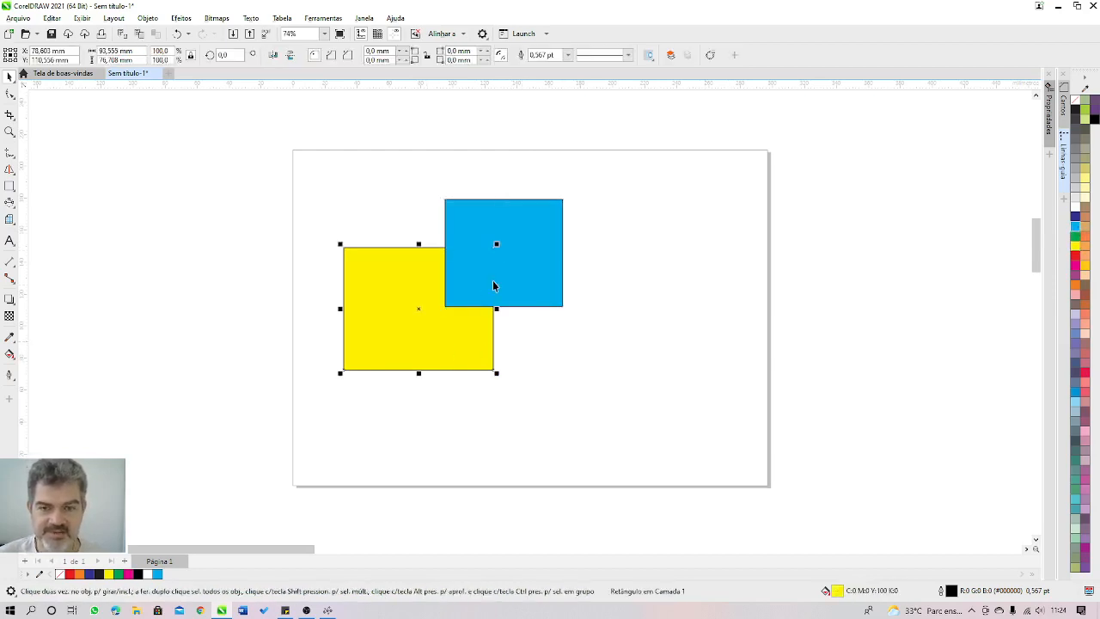
left_click(523, 241, "shift")
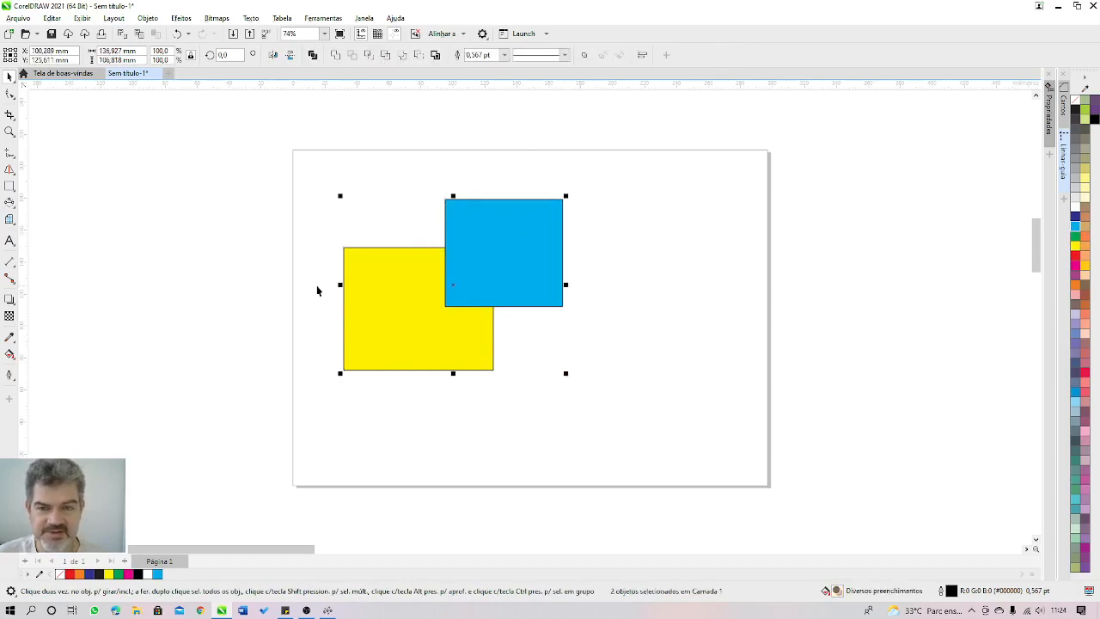
left_click(313, 55)
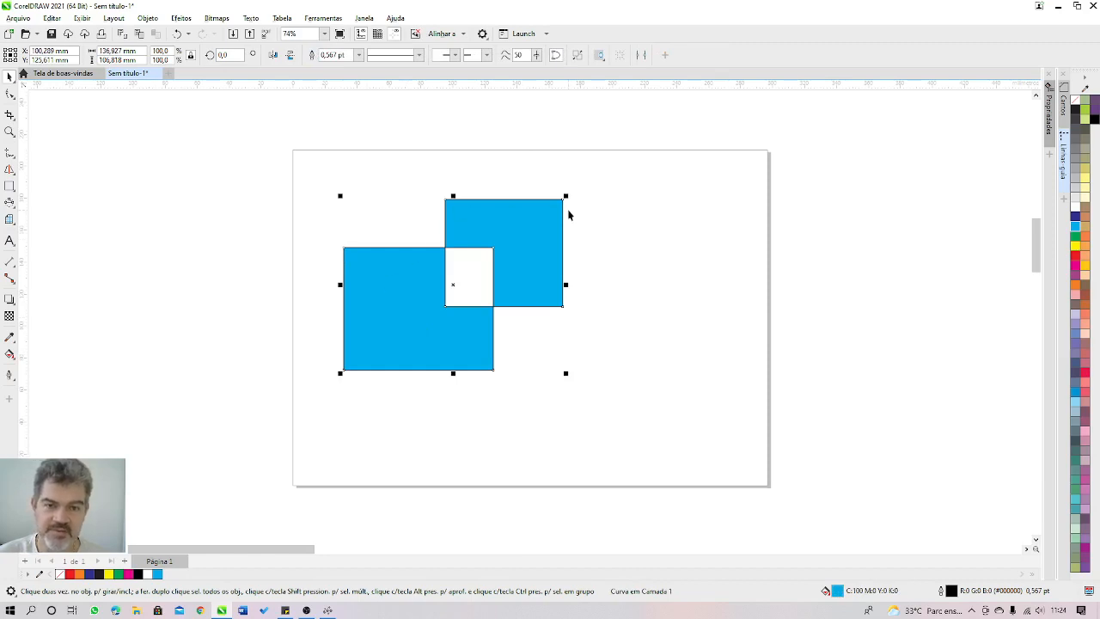
key("ctrl+z")
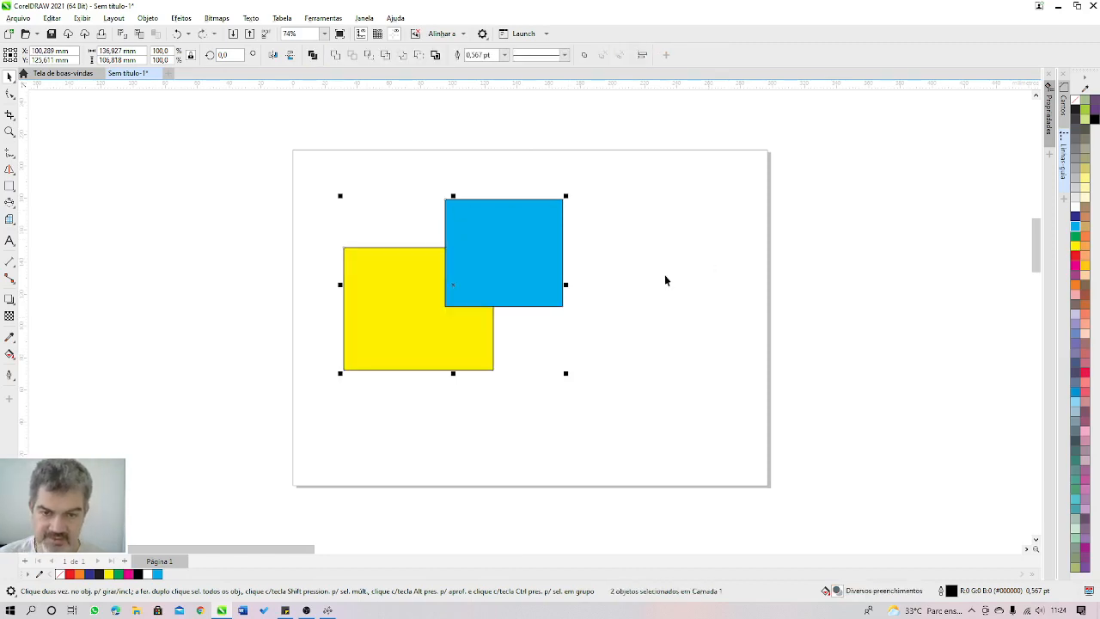
- Combine the two rectangles into one curve, selecting the cyan one first and the yellow one last
left_click(663, 275)
left_click(528, 231)
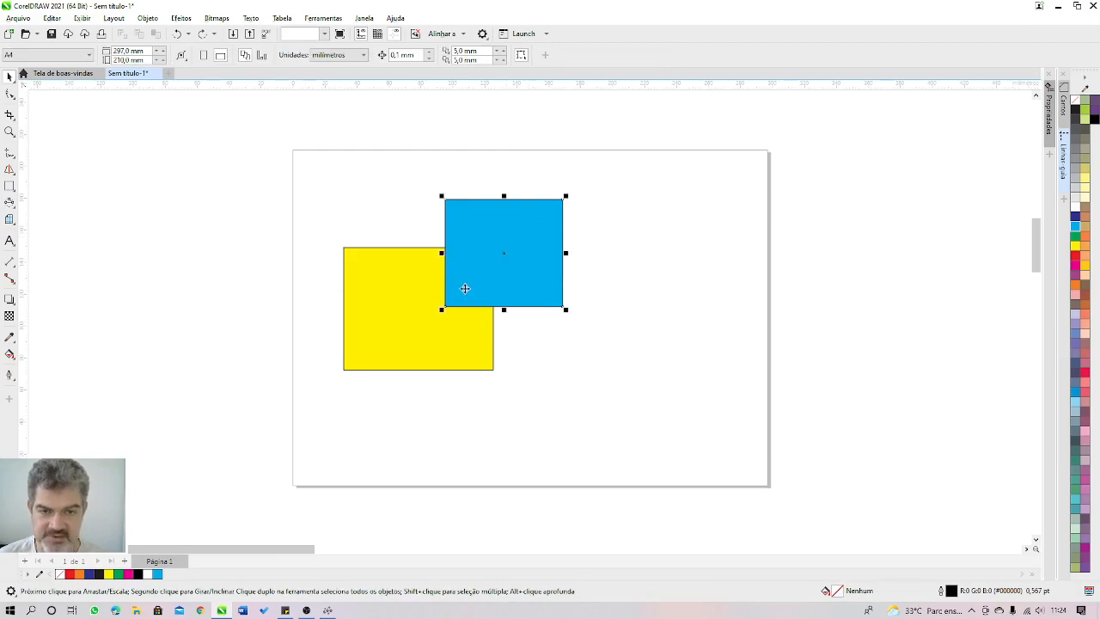
left_click(414, 299, "shift")
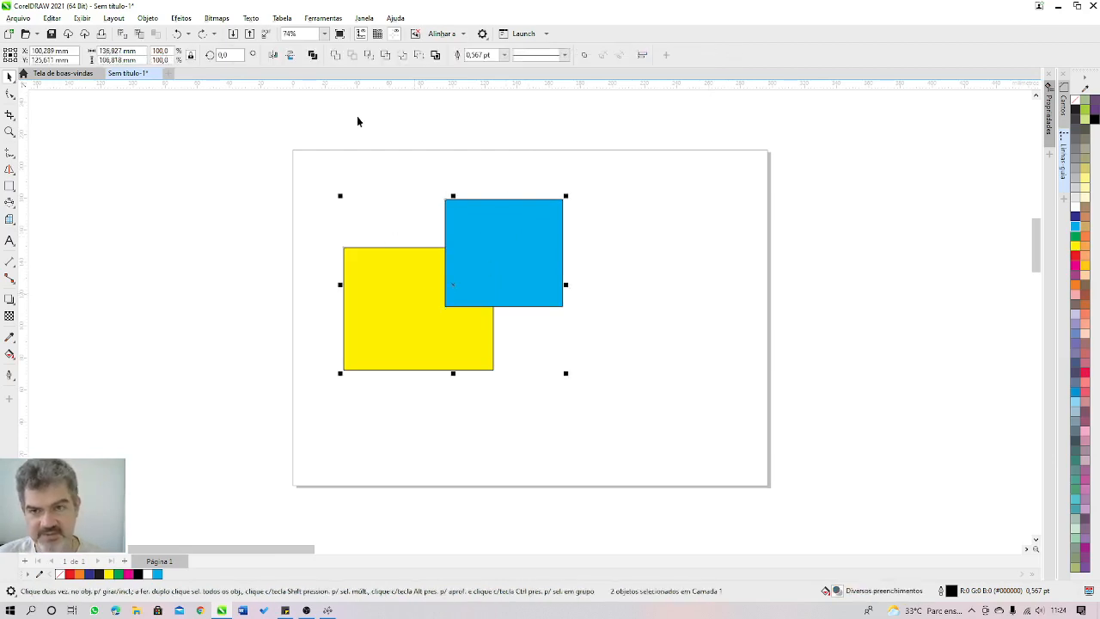
left_click(313, 55)
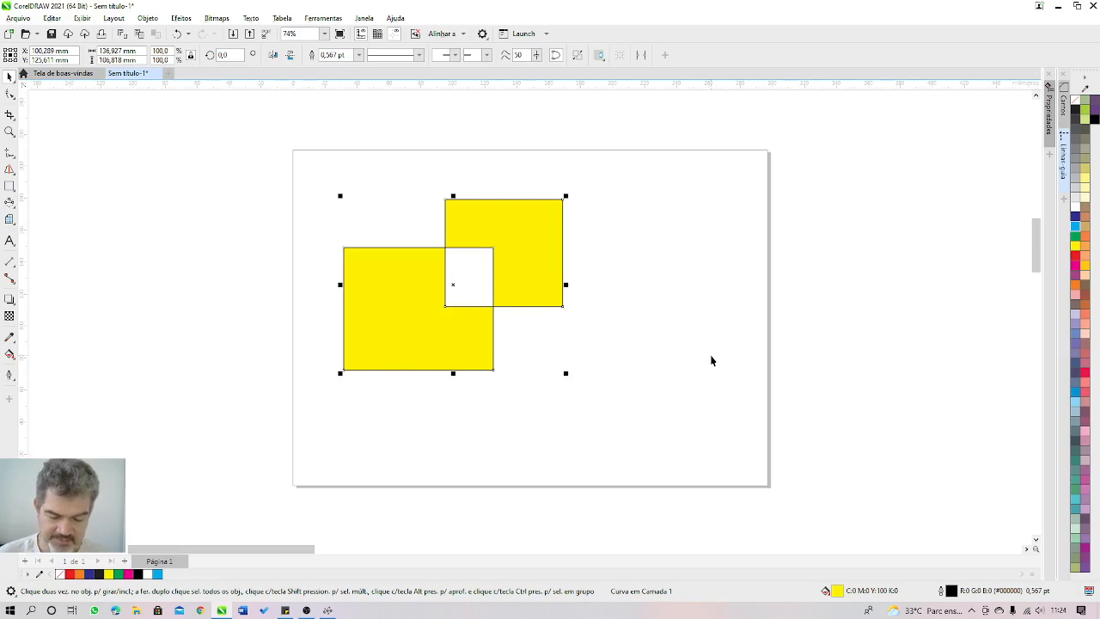
left_click(610, 218)
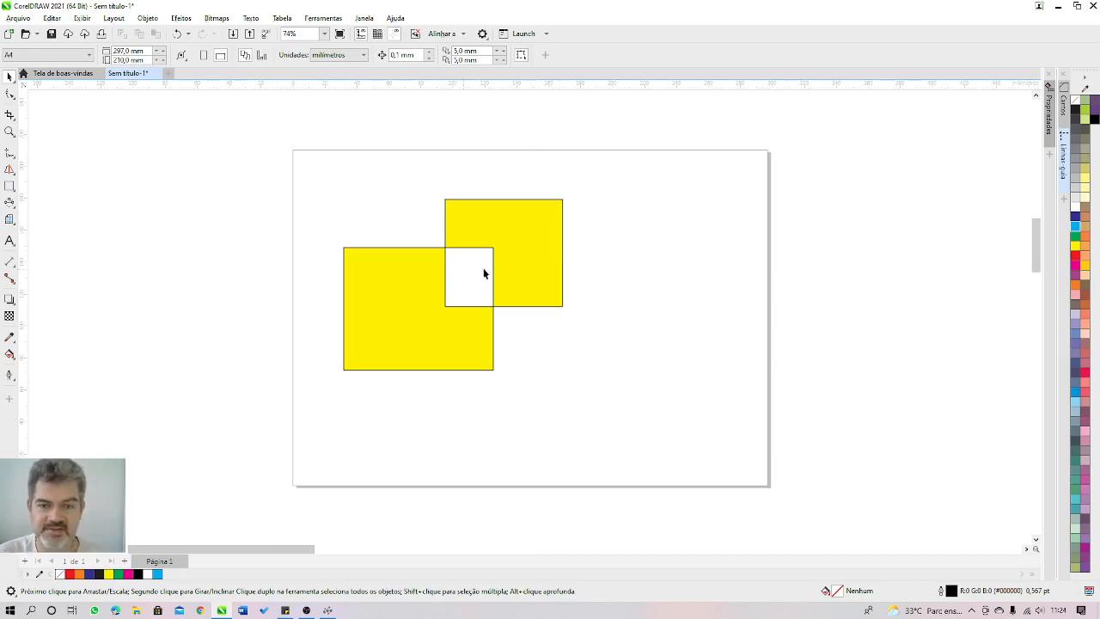
- Draw a magenta-filled rectangle of about 178 × 140 mm around the combined shape and send it to the back
left_click(10, 186)
left_click_drag(322, 175, 610, 401)
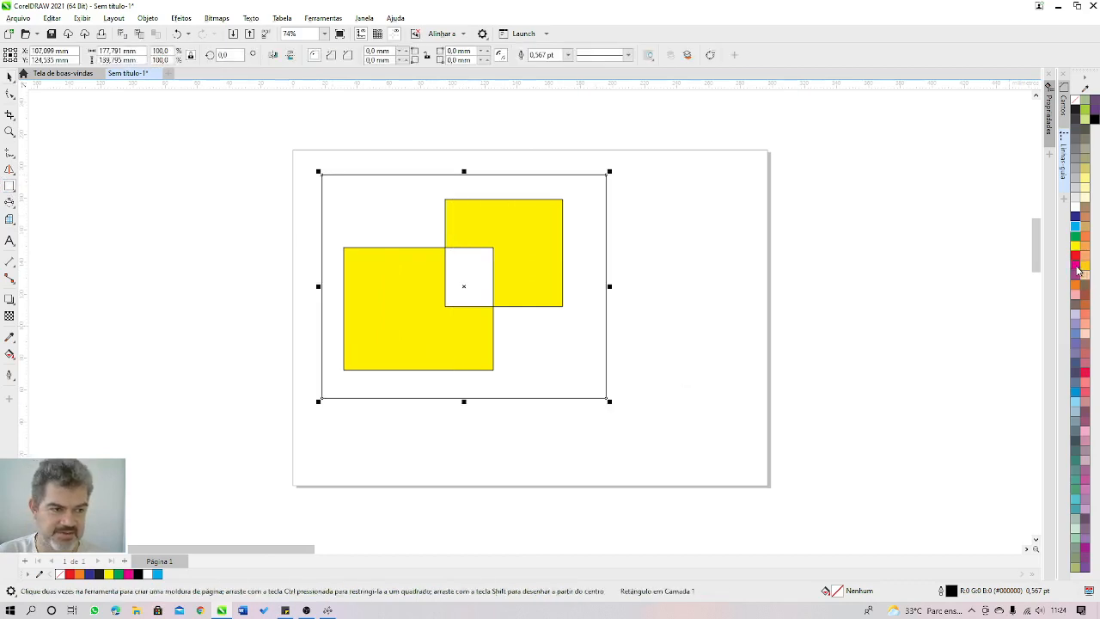
left_click(1075, 269)
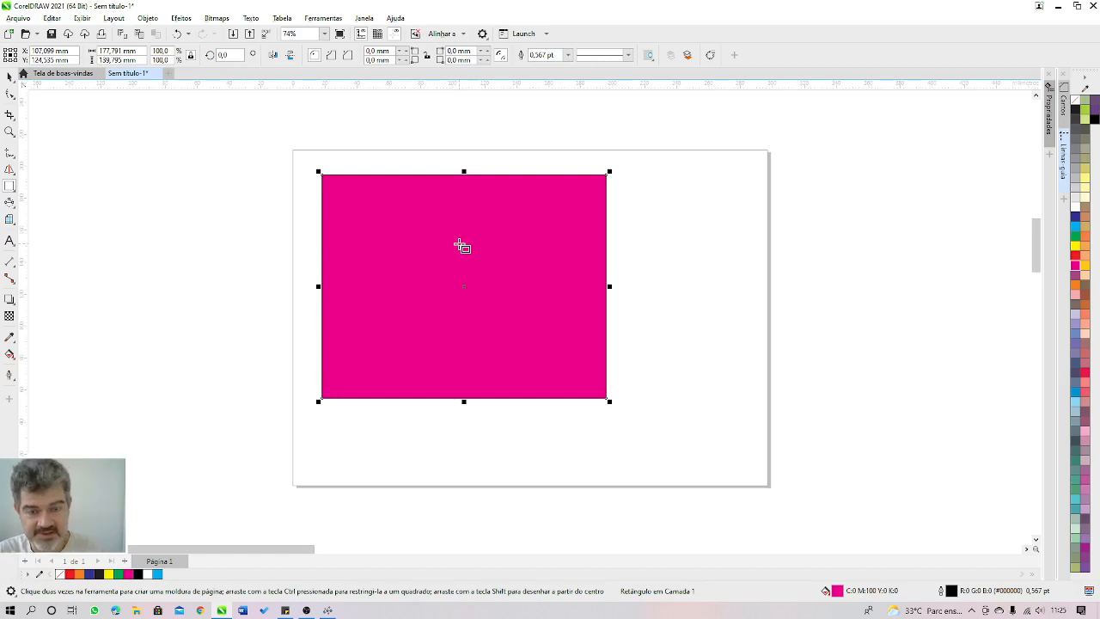
key("shift+Page_Down")
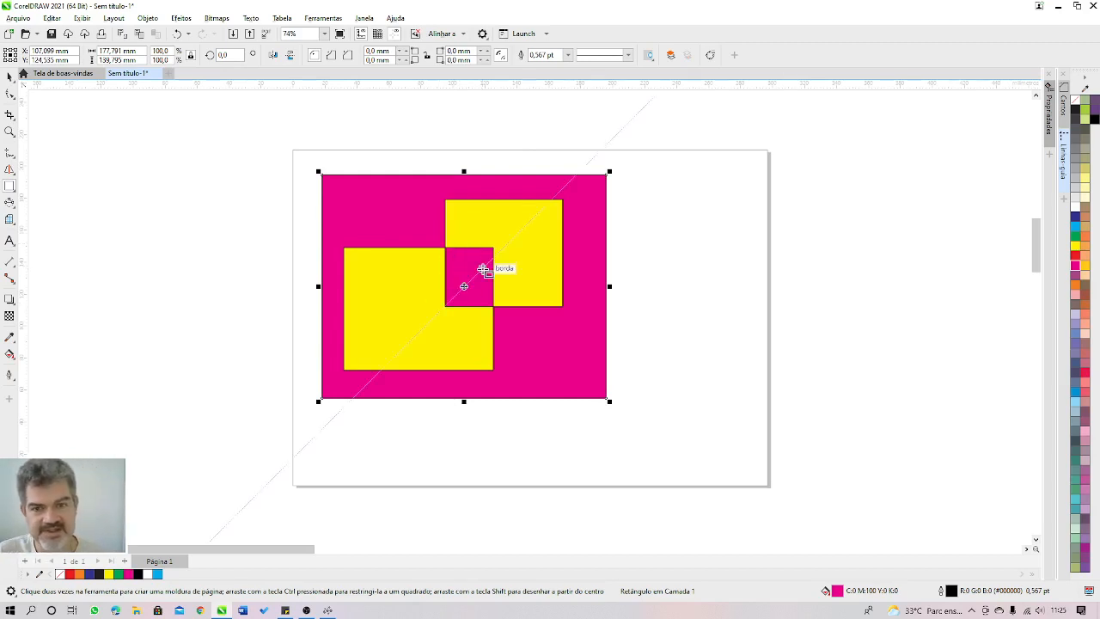
- Break the combined yellow curve apart into its two separate rectangles
left_click(8, 75)
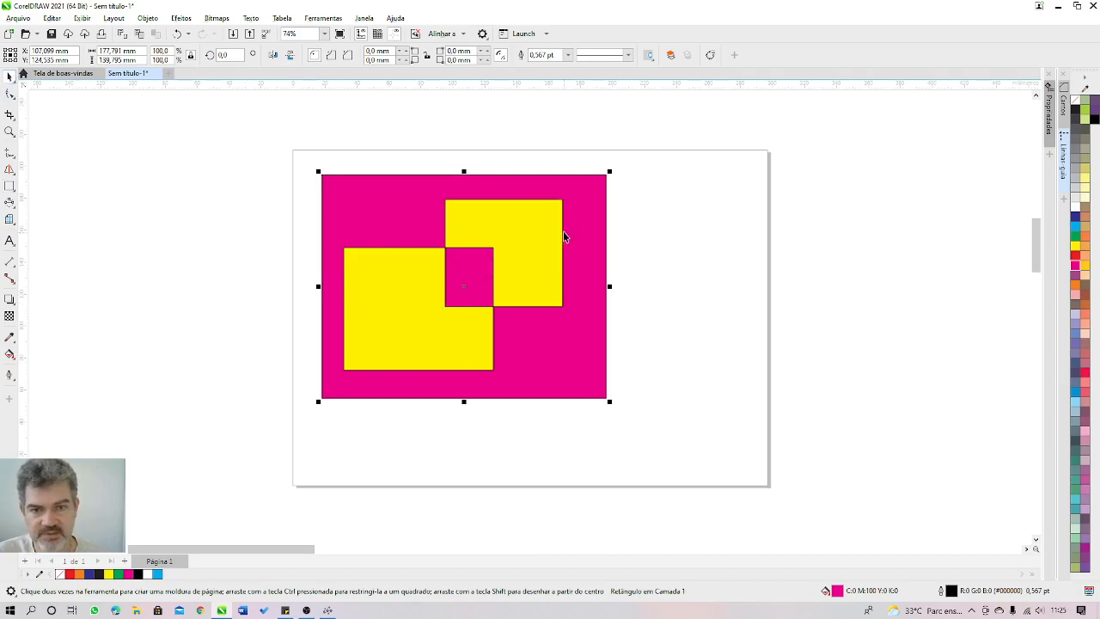
left_click(513, 225)
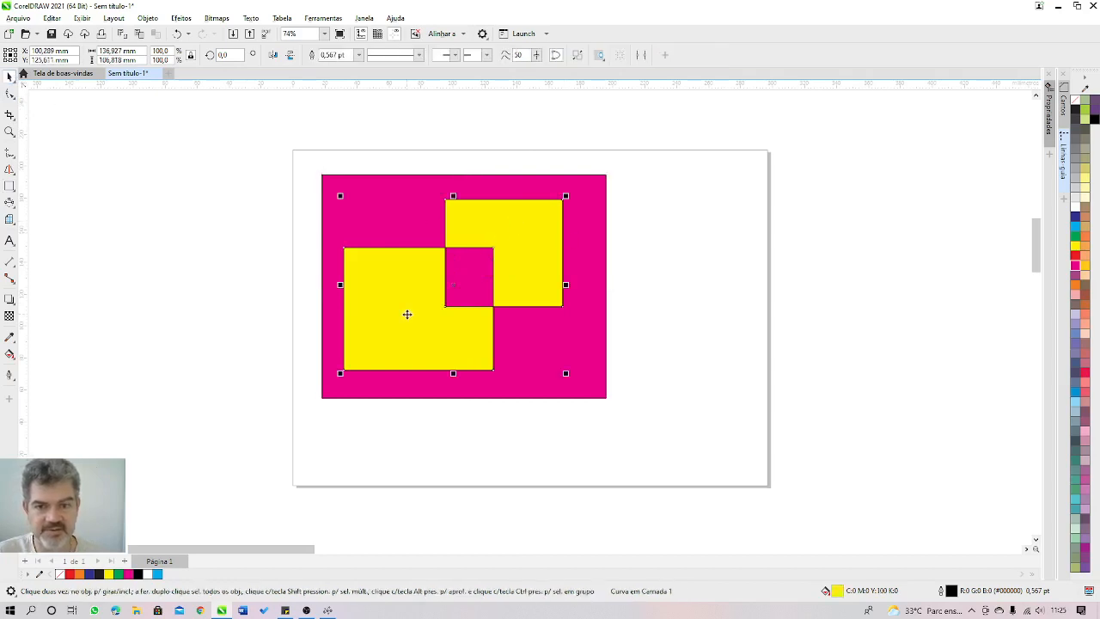
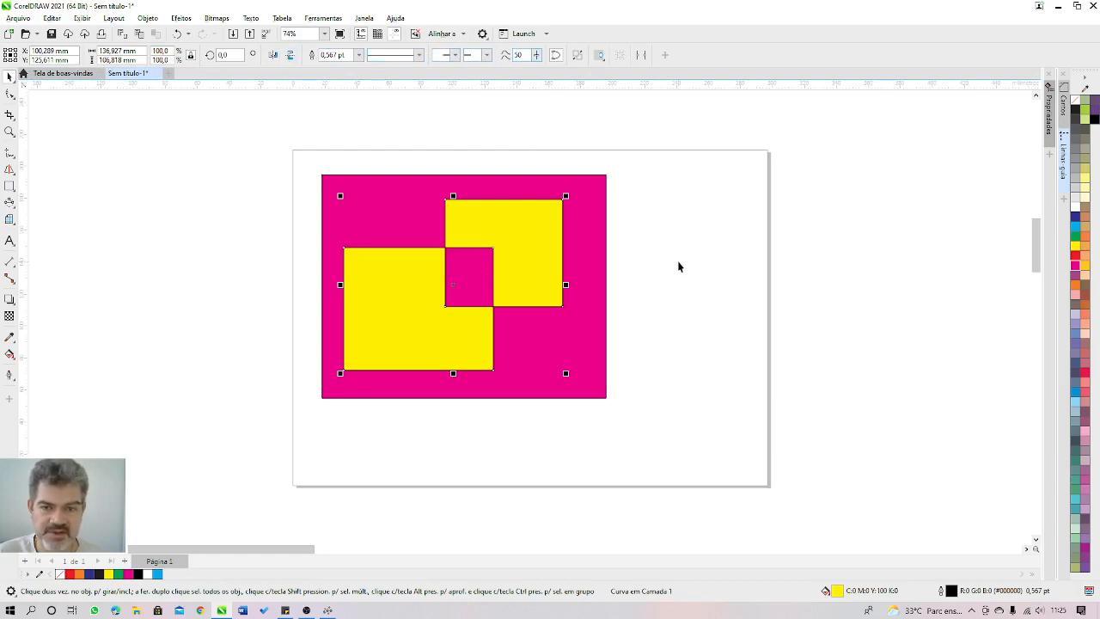
left_click(577, 55)
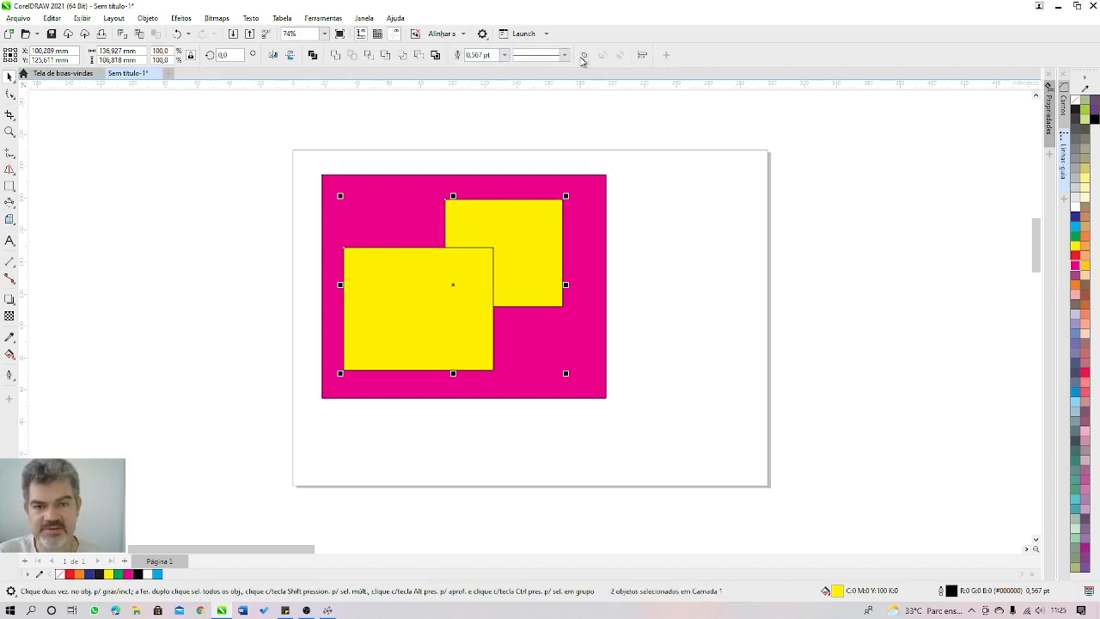
left_click(620, 156)
- Move the larger yellow rectangle left, clear of the magenta one, then try stretching its upper edge and undo the stretch
left_click_drag(456, 292, 343, 314)
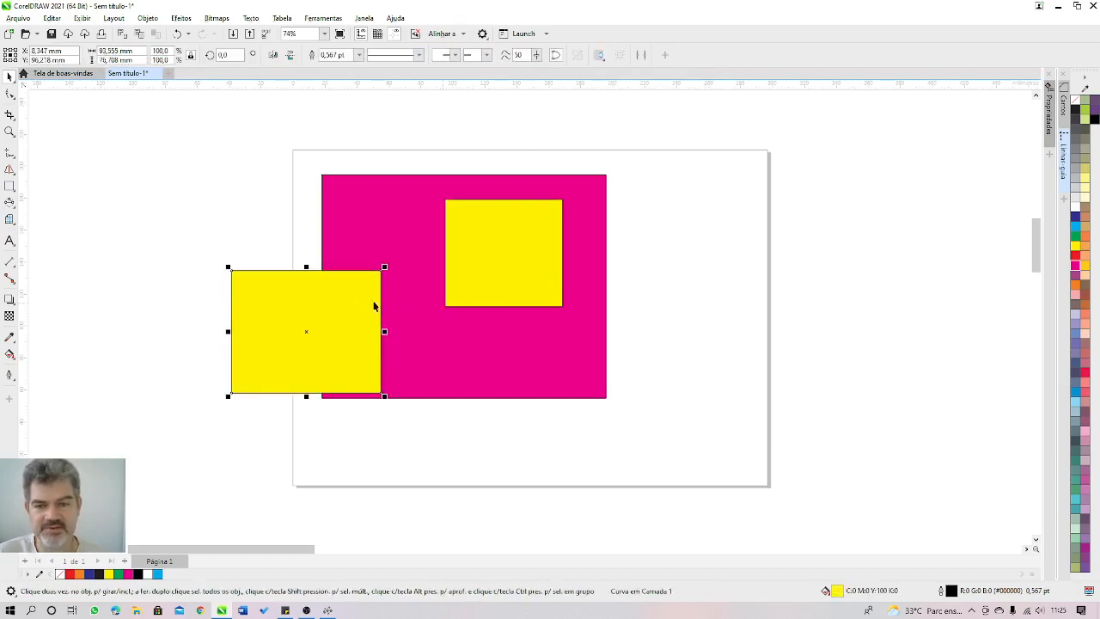
left_click(177, 344)
left_click_drag(235, 345, 153, 351)
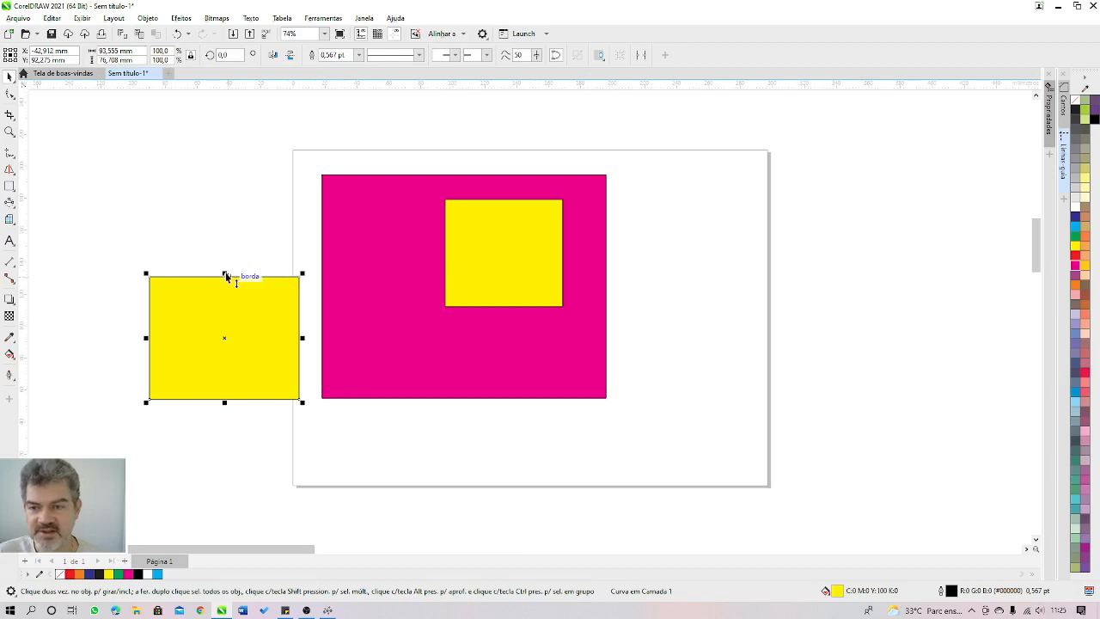
left_click_drag(224, 274, 235, 232)
key("ctrl+z")
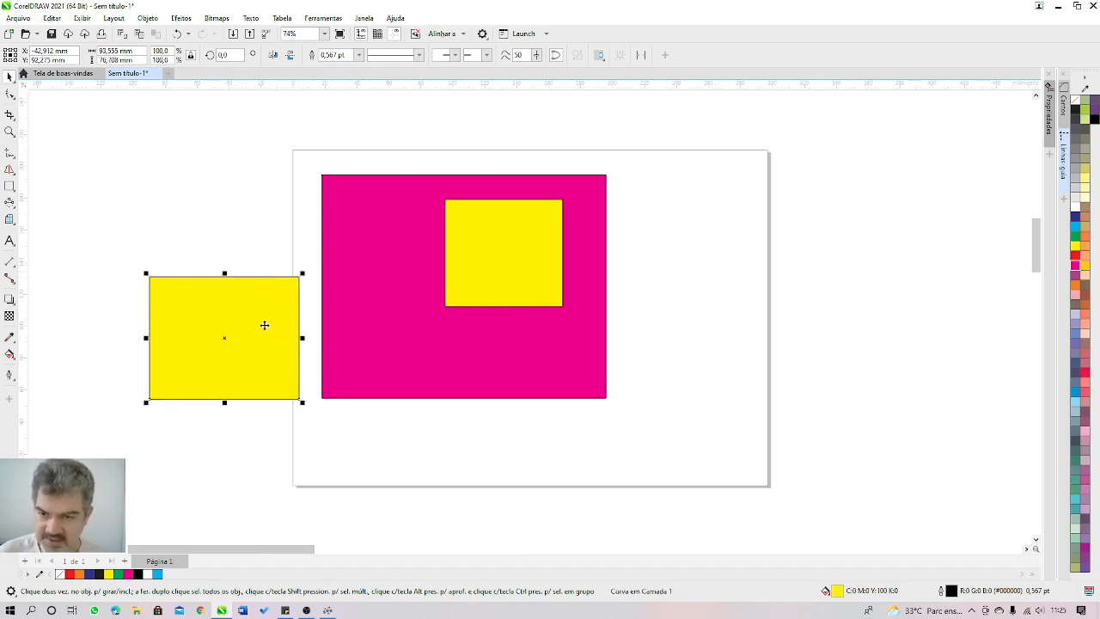
- Reshape the larger yellow rectangle with the Shape tool by moving its upper-left corner node inward and down
left_click(8, 95)
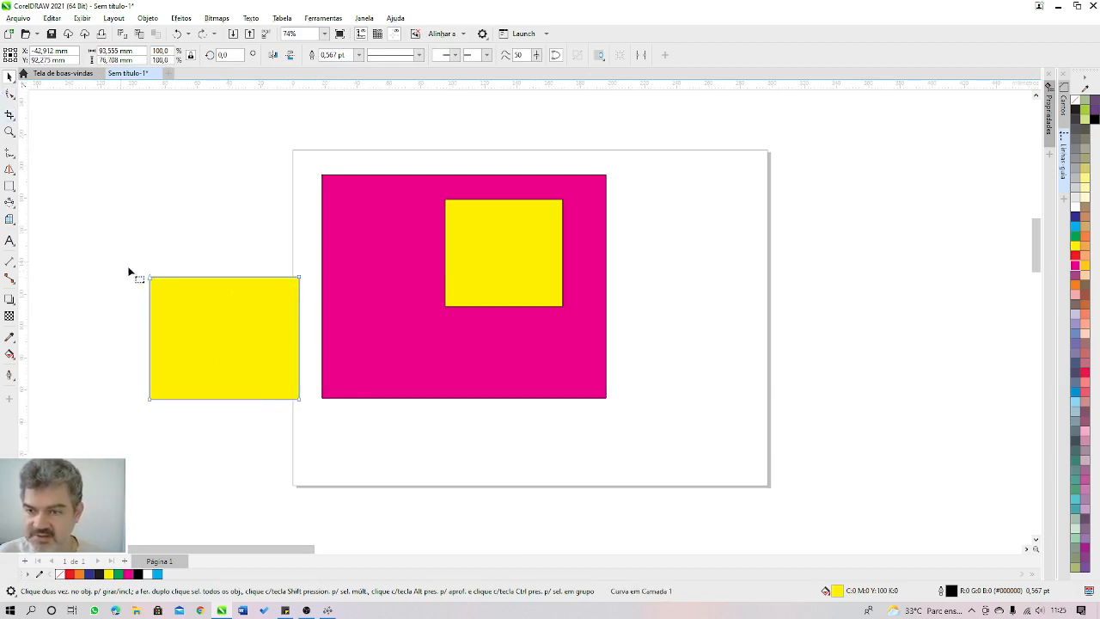
left_click_drag(150, 278, 192, 294)
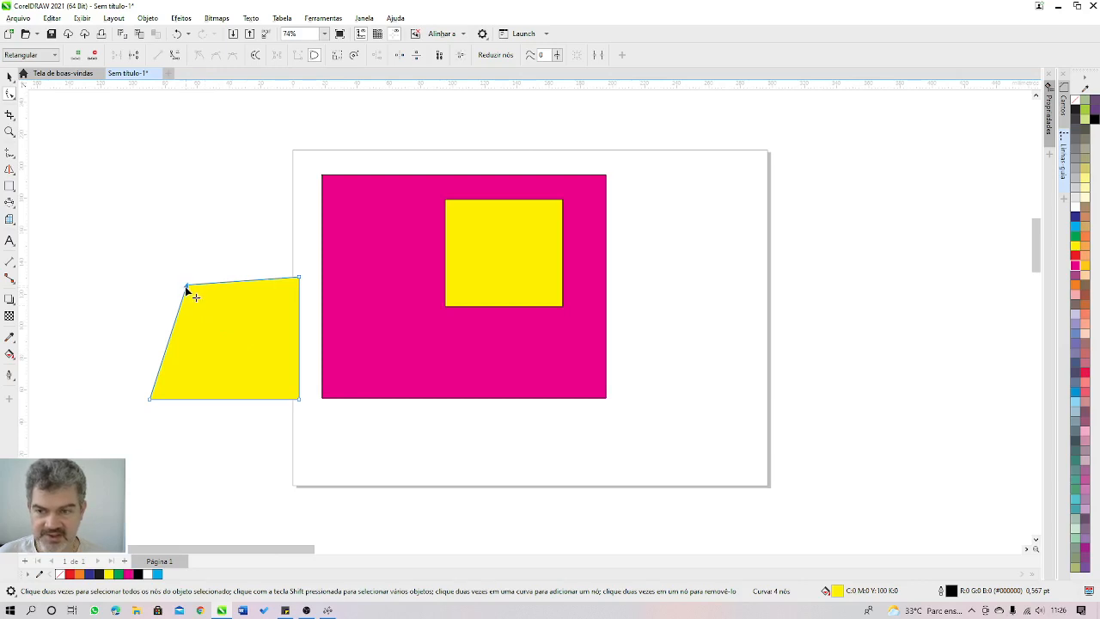
left_click_drag(186, 286, 201, 307)
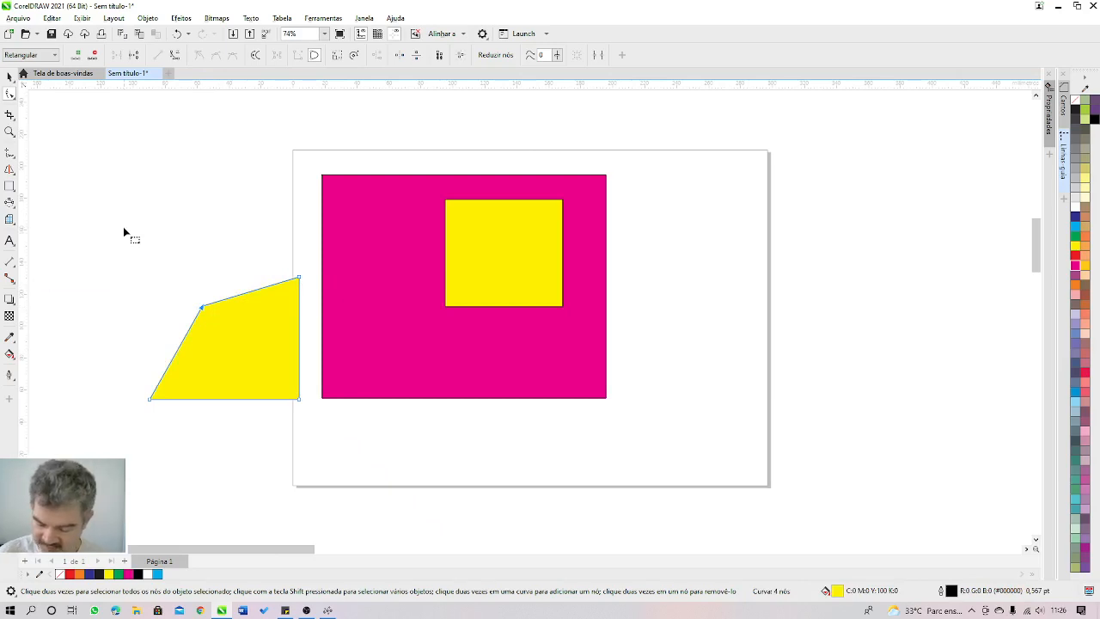
- Undo the last node move on the detached yellow shape and round the magenta rectangle's corners to about 19.4 mm
key("ctrl+z")
key("space")
left_click(344, 230)
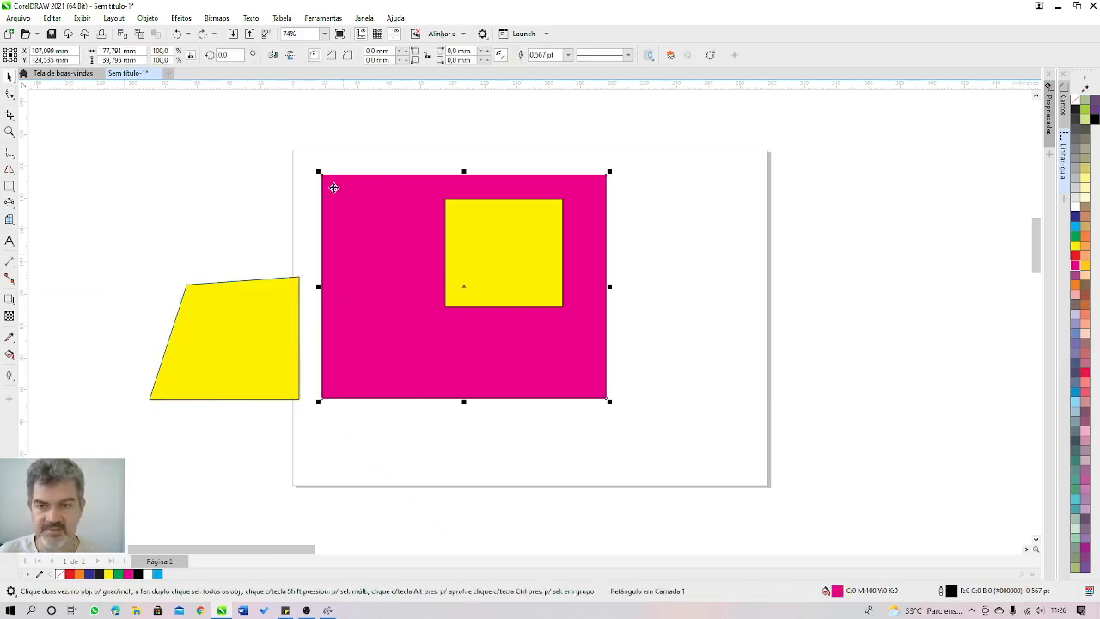
key("F10")
left_click_drag(324, 177, 315, 294)
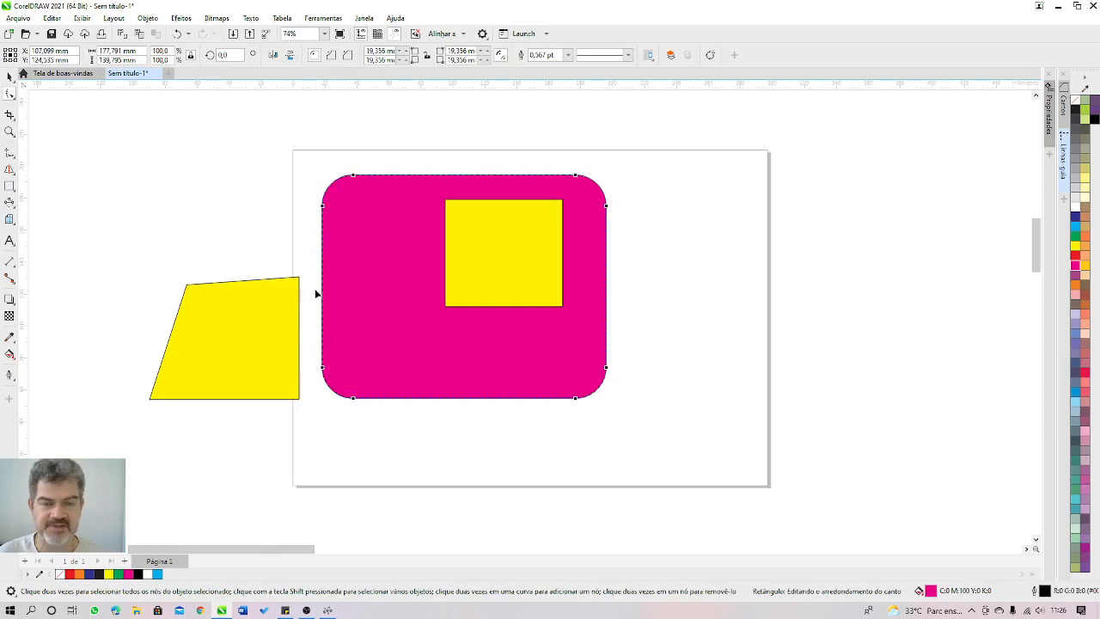
- Change the magenta rectangle's corner style to scalloped and then chamfered, and select the small yellow rectangle on top of it
left_click(331, 55)
left_click(348, 56)
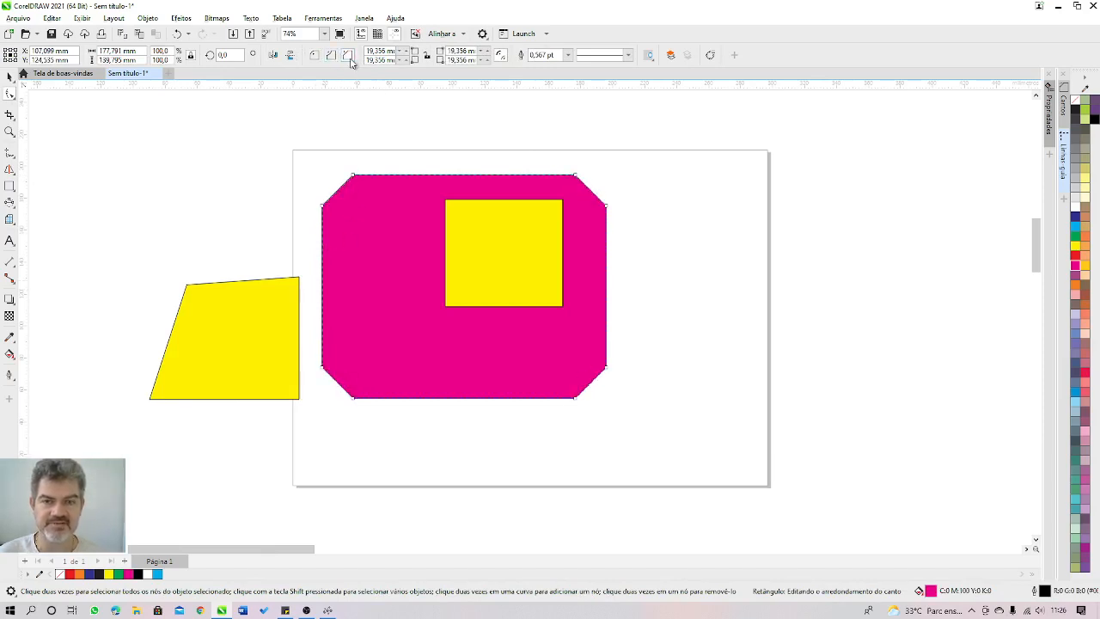
left_click(12, 77)
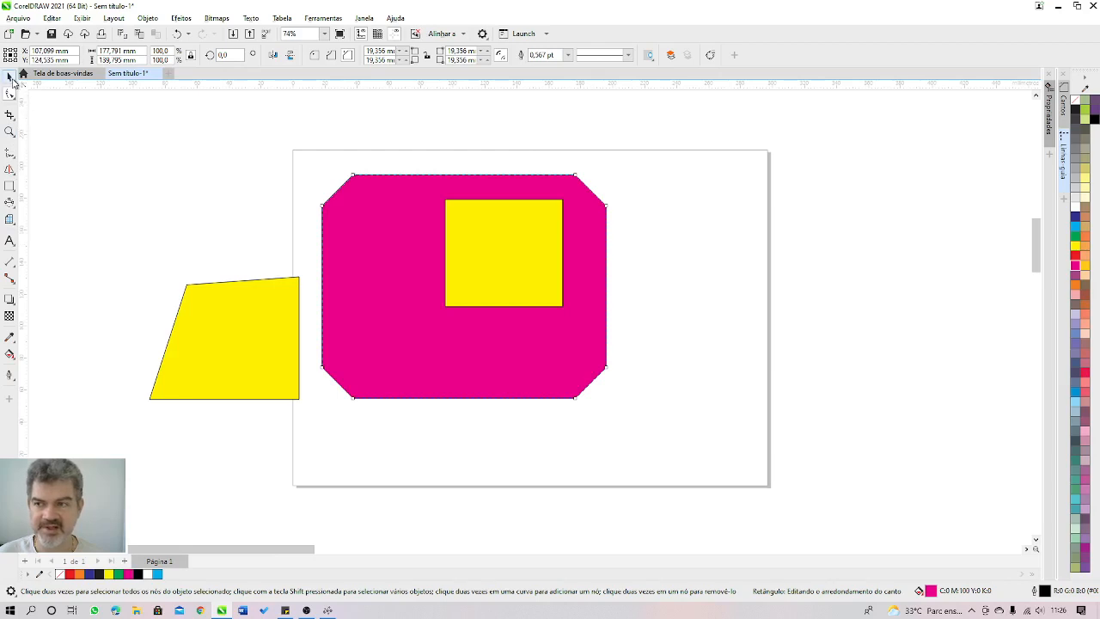
left_click(402, 284)
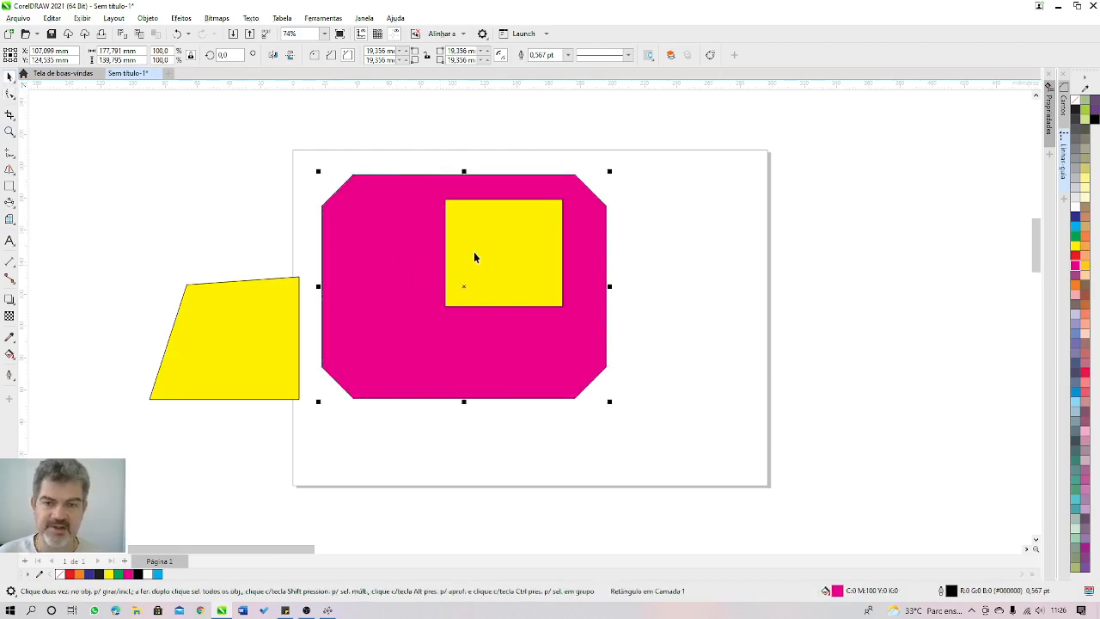
left_click(473, 251)
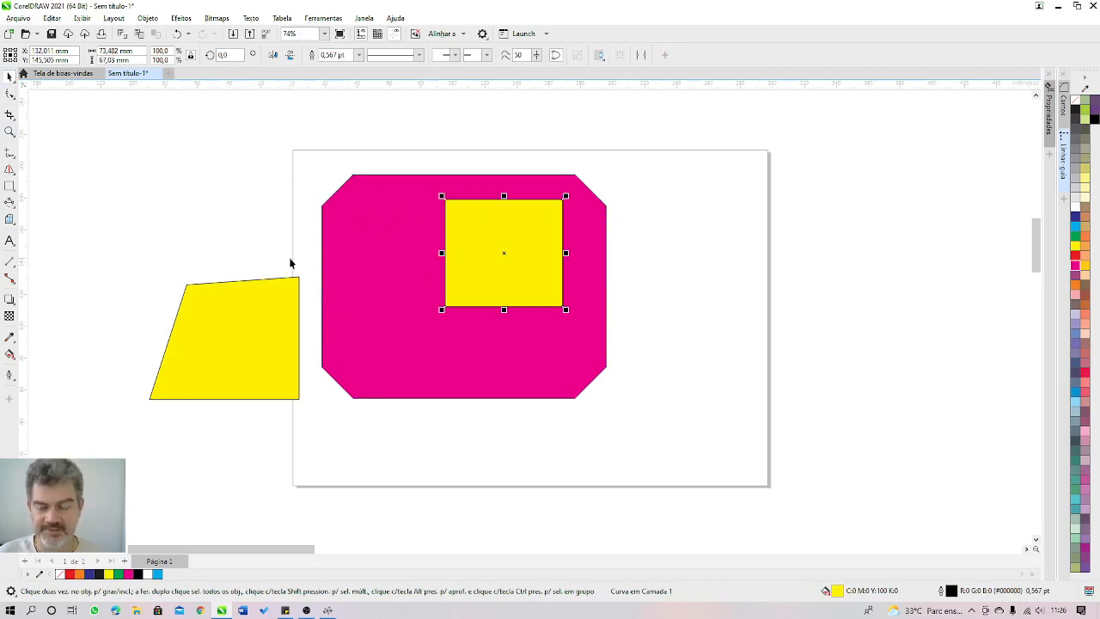
- Undo the corner, node, break-apart, magenta rectangle and combine edits, back to the separate overlapping yellow and blue rectangles
key("ctrl+z")
key("ctrl+z")
key("ctrl+z")
key("ctrl+z")
key("ctrl+z")
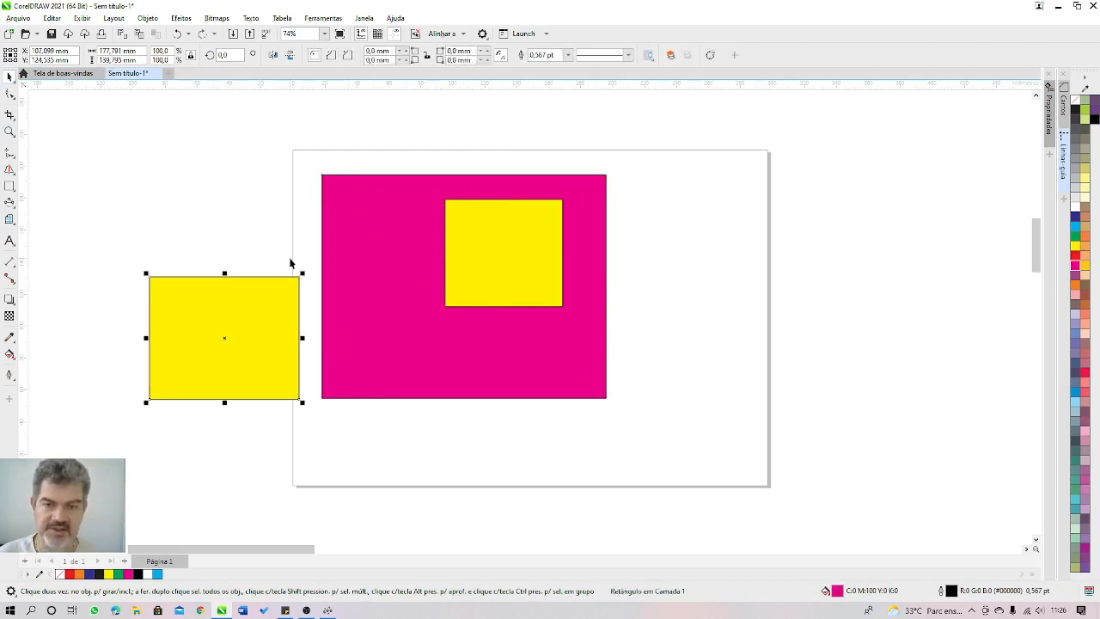
key("ctrl+z")
key("ctrl+z")
key("ctrl+z")
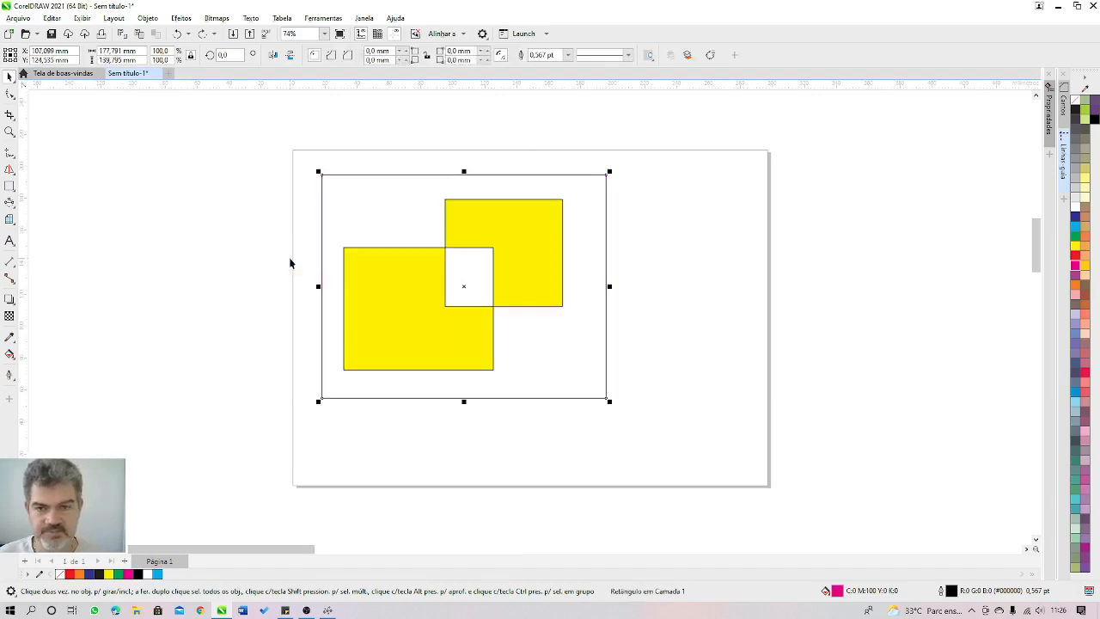
left_click(290, 263)
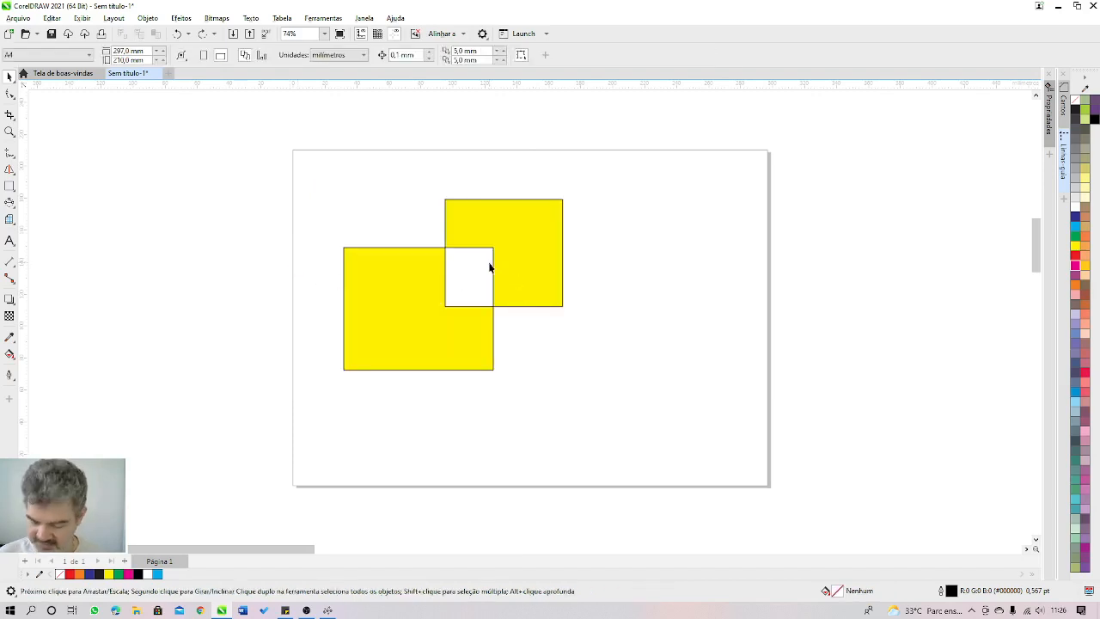
key("ctrl+z")
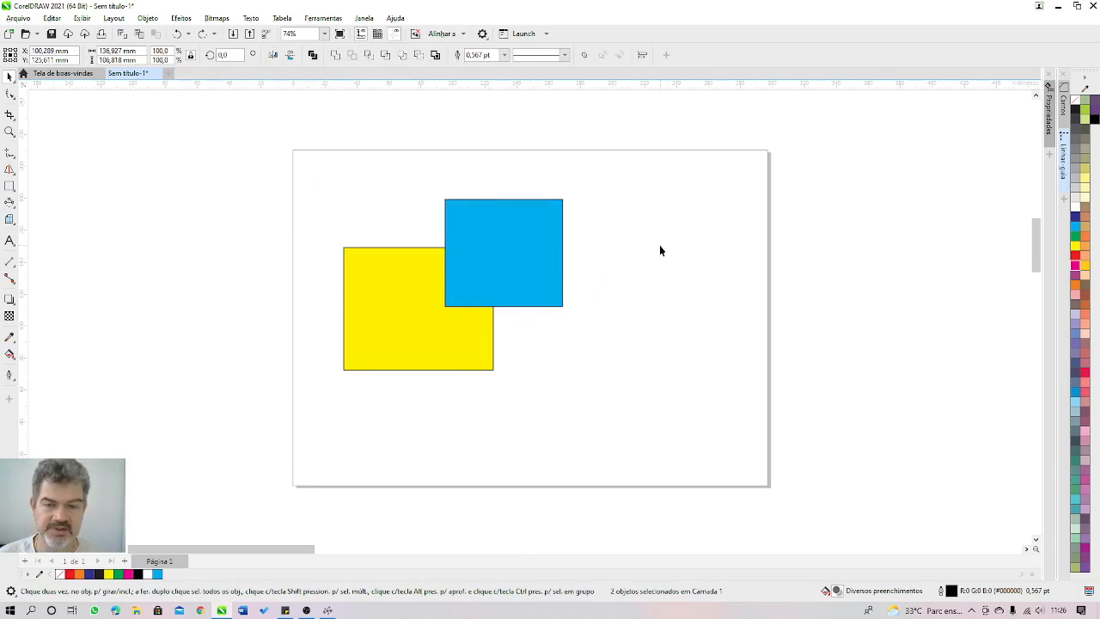
- Move the blue rectangle up and right, clear of the yellow one, and undo the move
left_click(660, 247)
left_click_drag(554, 220, 629, 197)
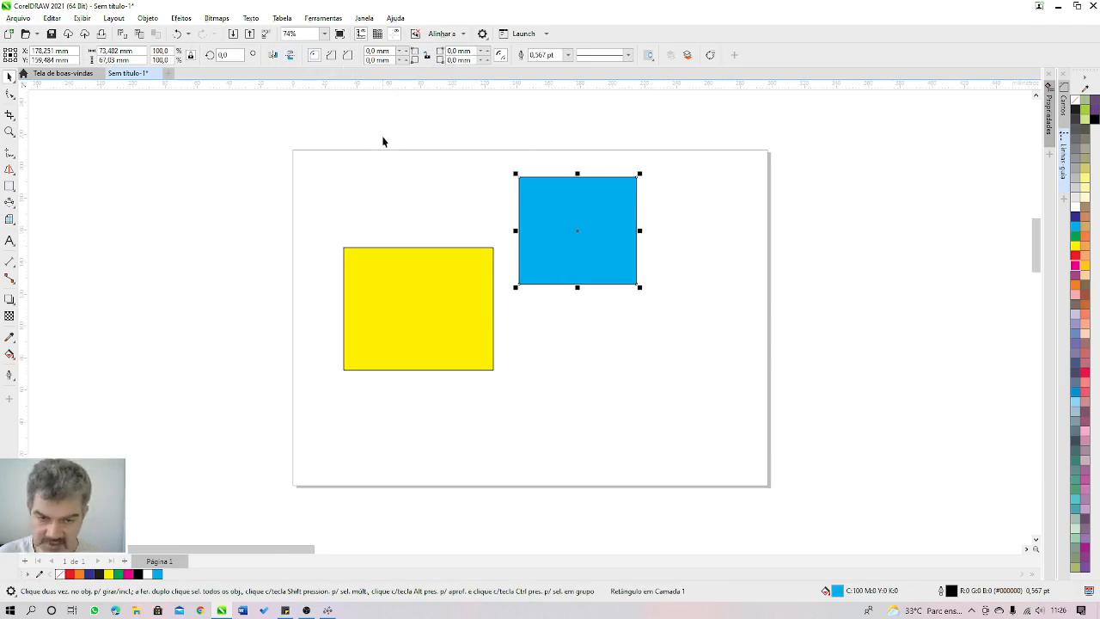
key("ctrl+z")
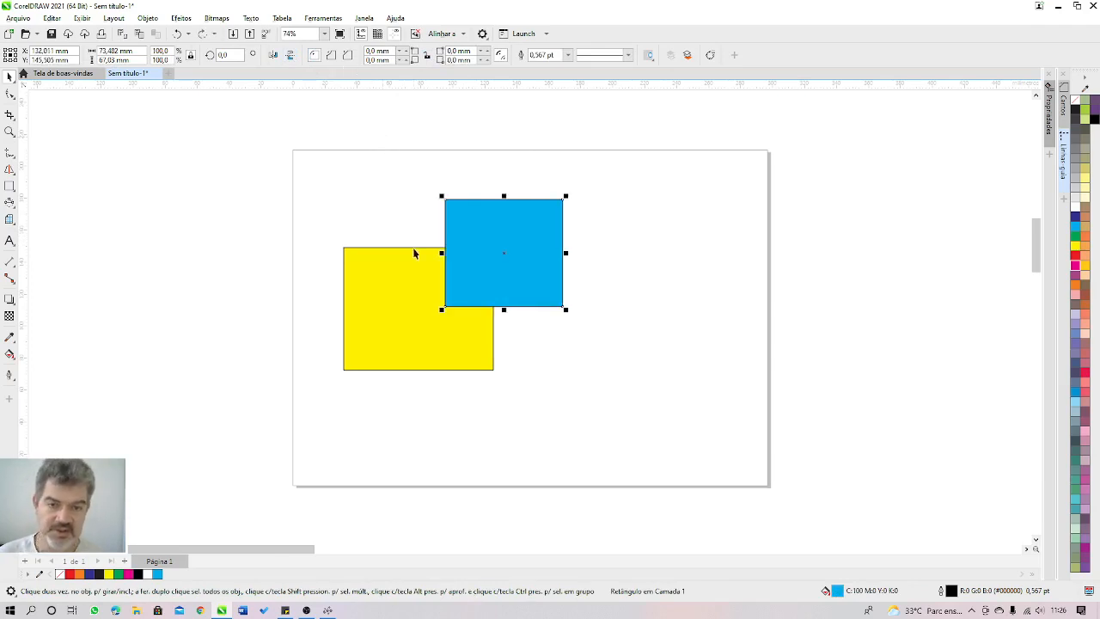
- Weld the overlapping blue and yellow rectangles into a single yellow shape
left_click(491, 281)
left_click(398, 325, "shift")
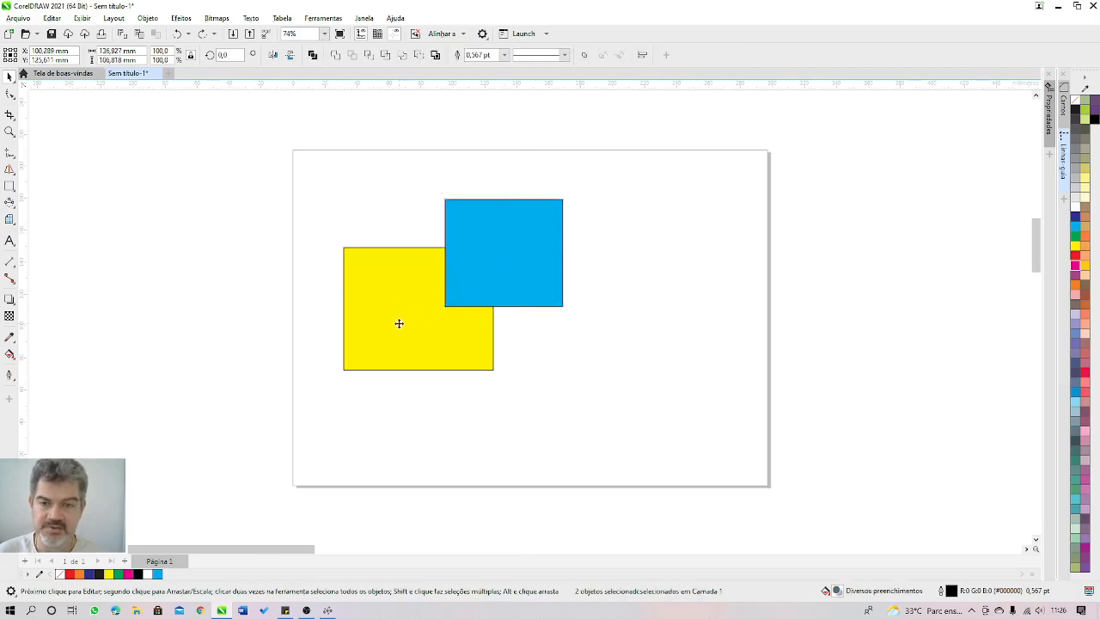
left_click(400, 285)
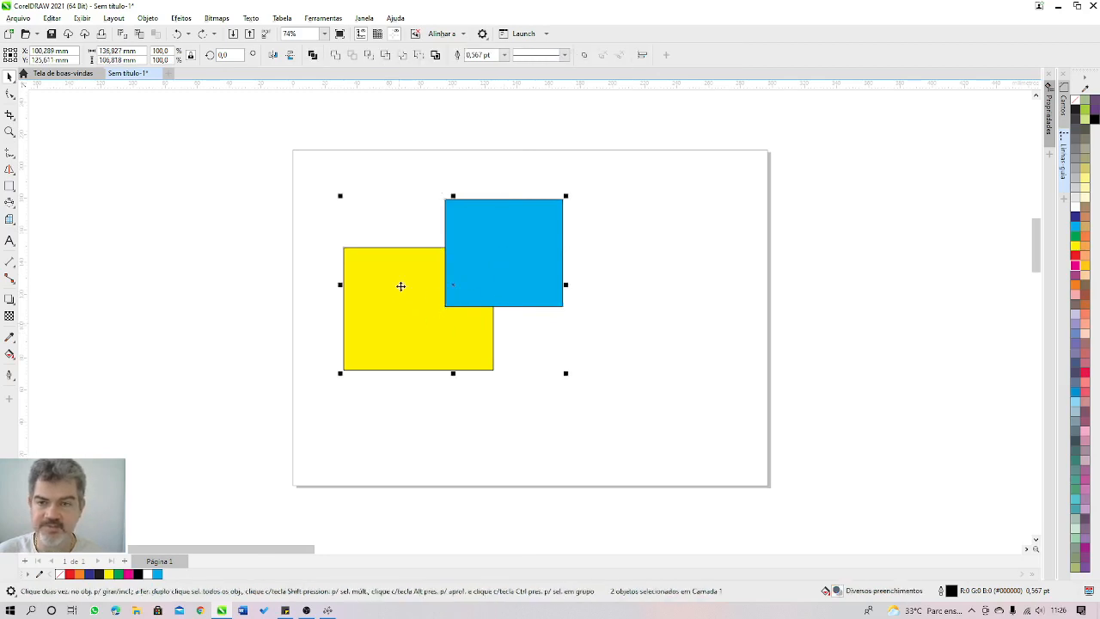
left_click(336, 55)
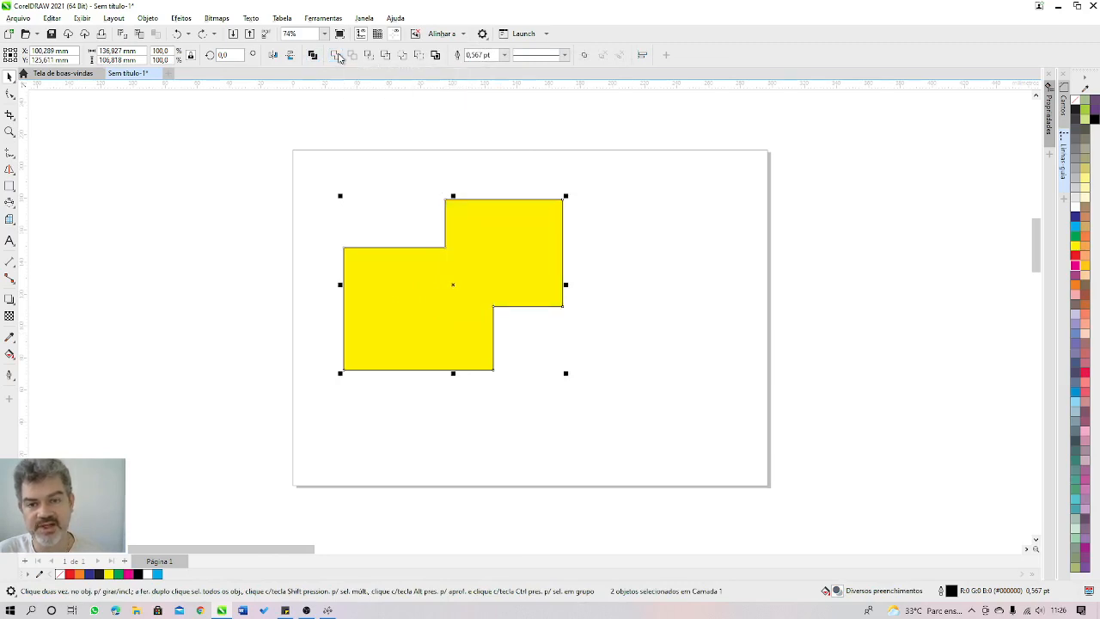
left_click(633, 300)
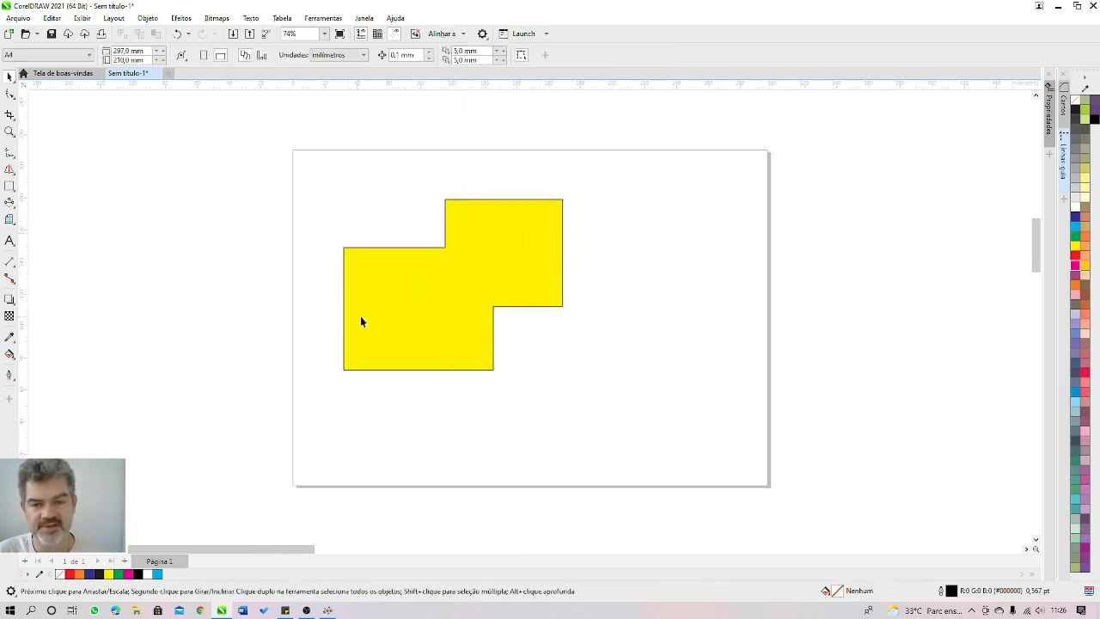
- Move the welded yellow shape right across the page and back to the page's upper-left area
left_click(455, 262)
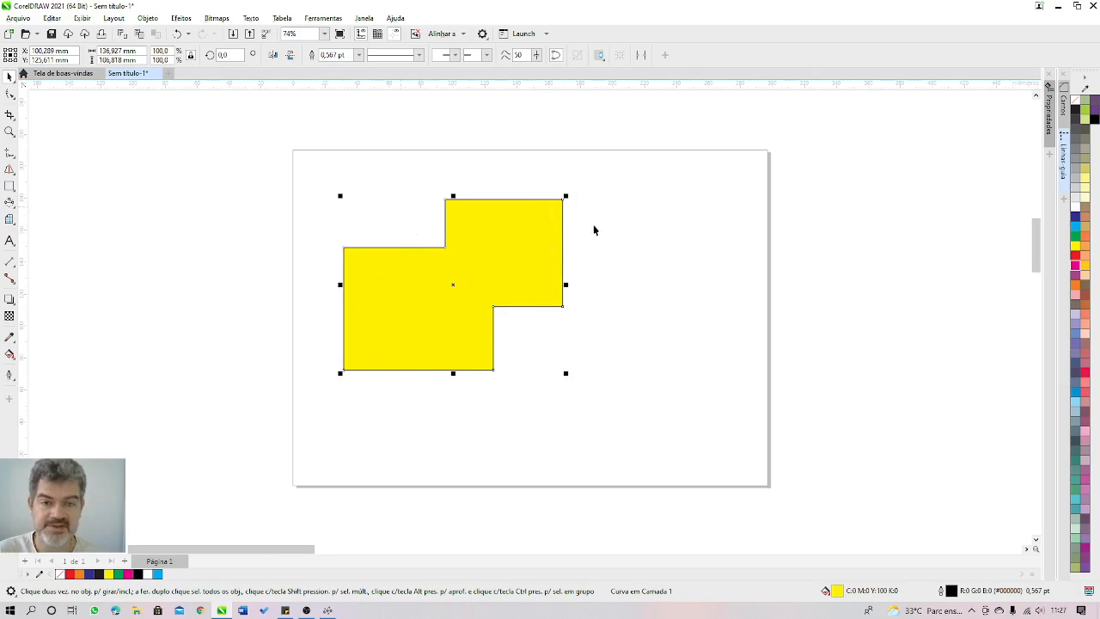
left_click_drag(457, 249, 559, 269)
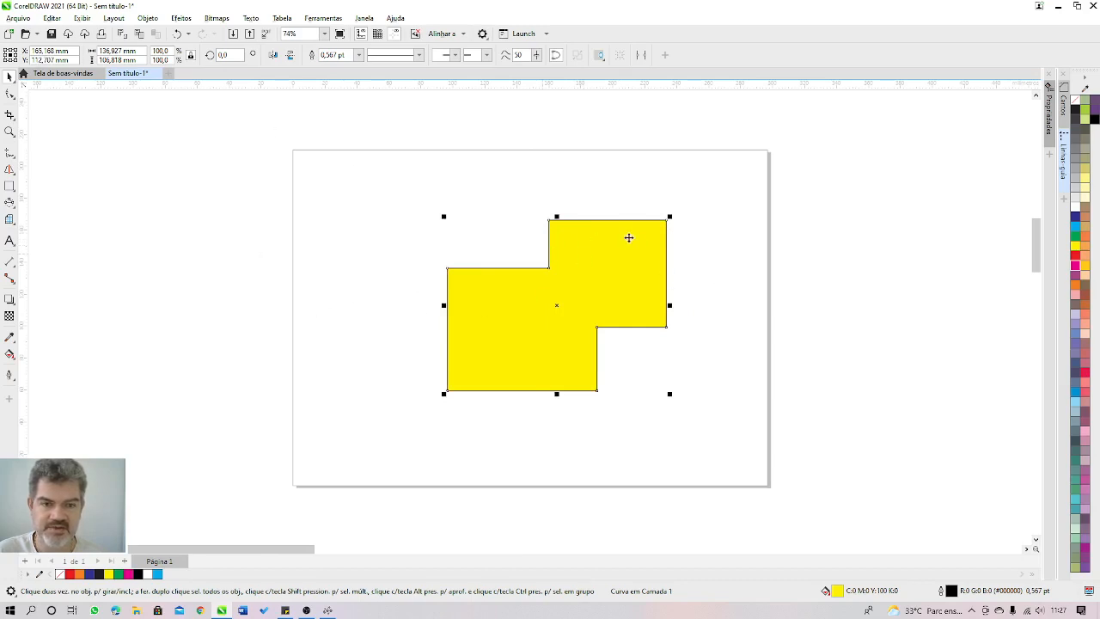
left_click_drag(607, 323, 504, 287)
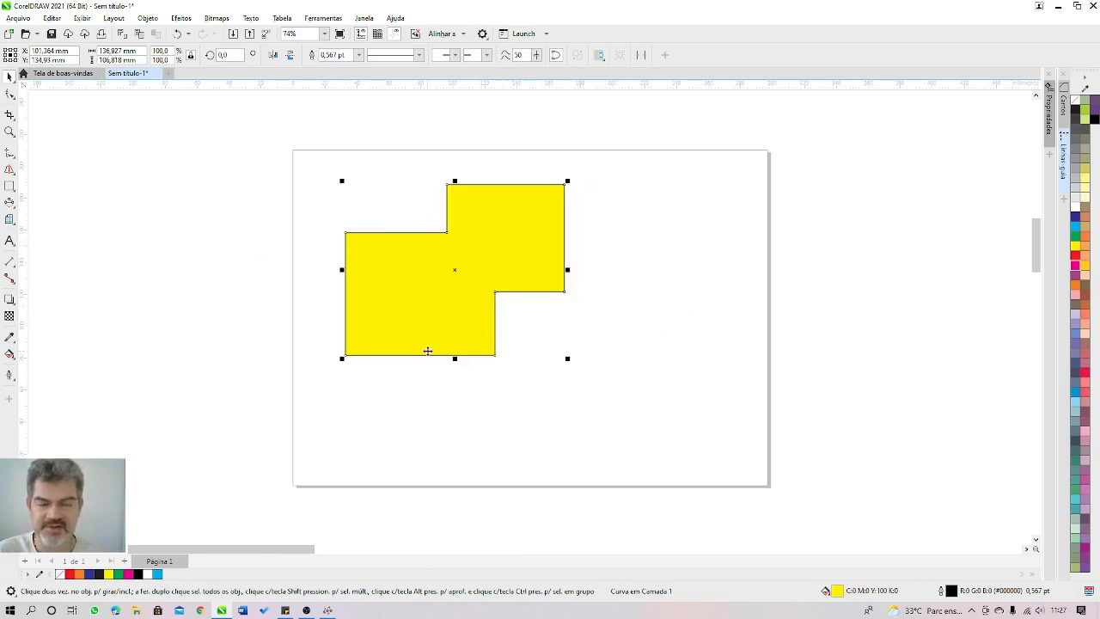
- Draw a circle about 37 mm in diameter overlapping the right edge of the yellow shape
left_click(10, 207)
left_click(41, 203)
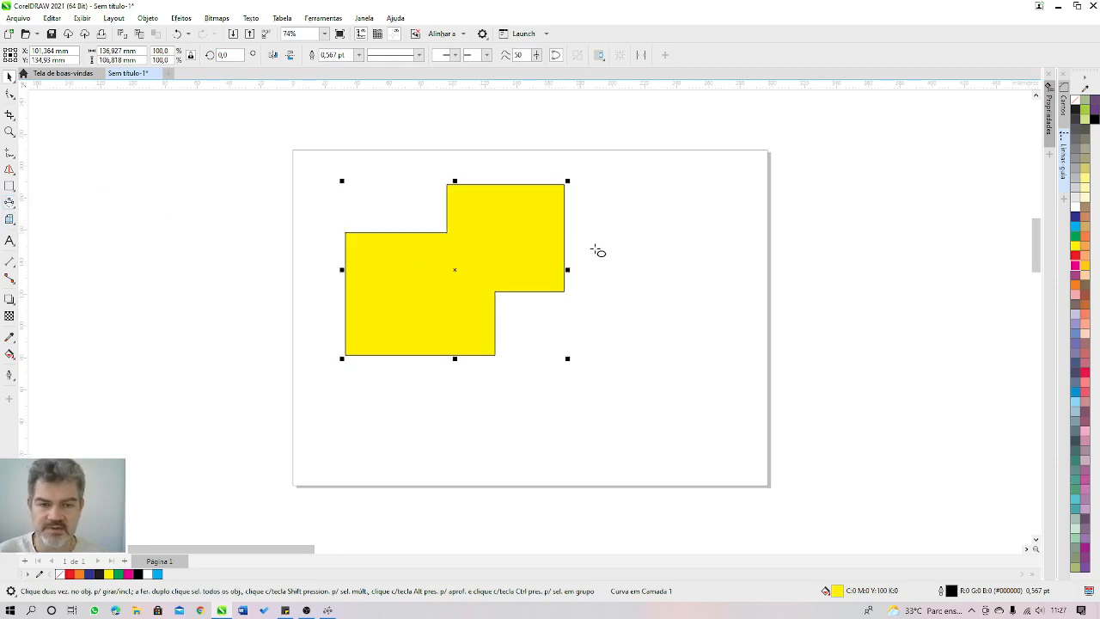
left_click_drag(604, 221, 571, 249)
key("space")
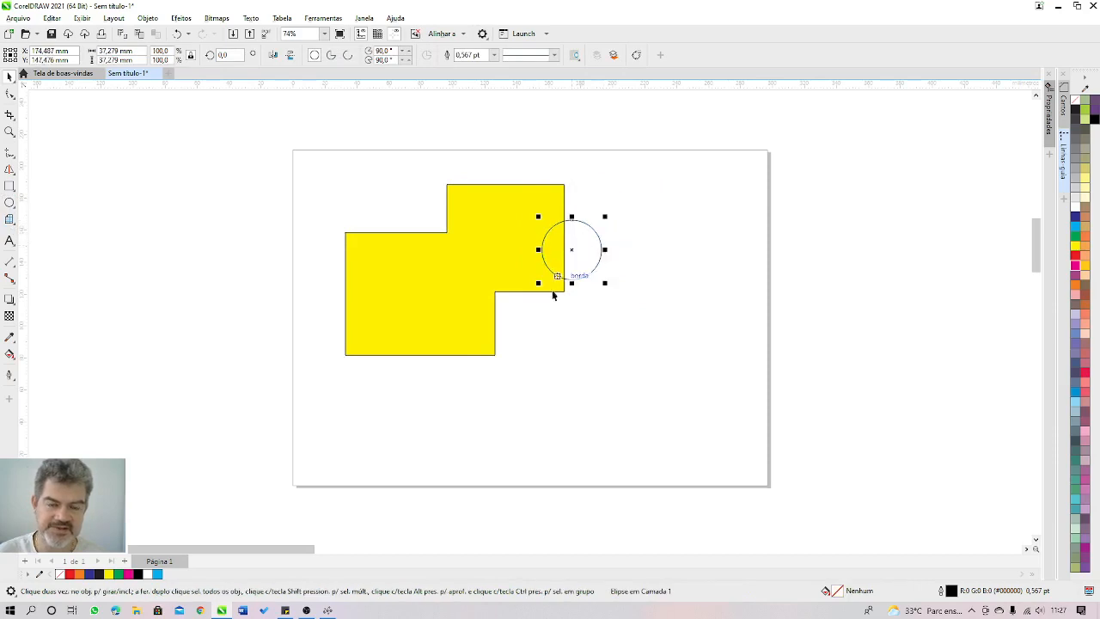
- Weld the circle to the yellow shape so it forms a rounded bump on the right edge
left_click(504, 251, "shift")
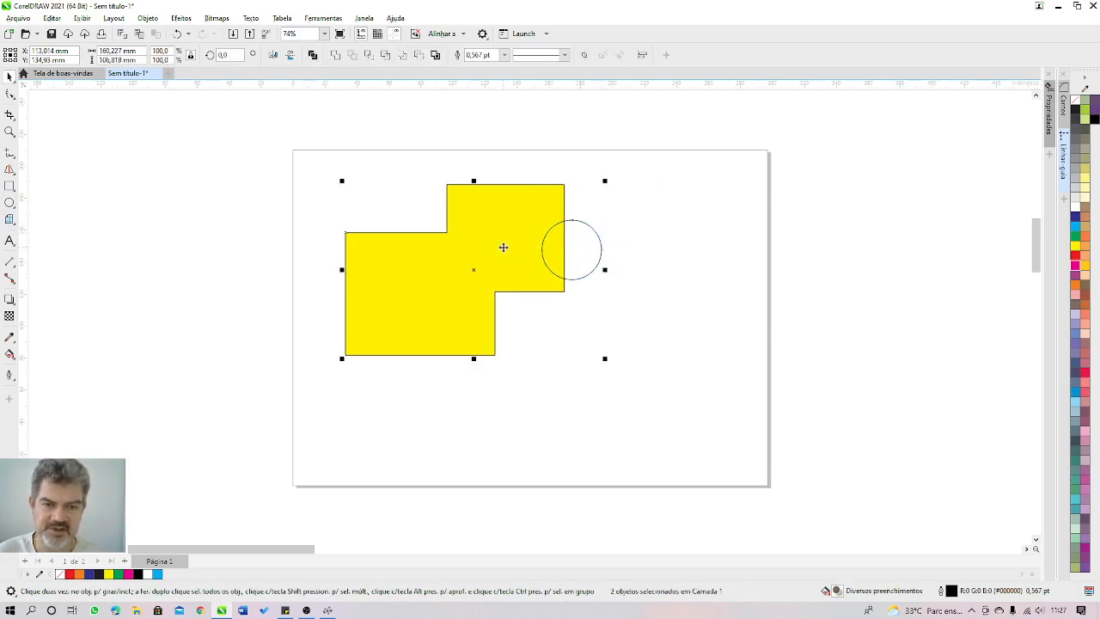
left_click(336, 55)
left_click(683, 287)
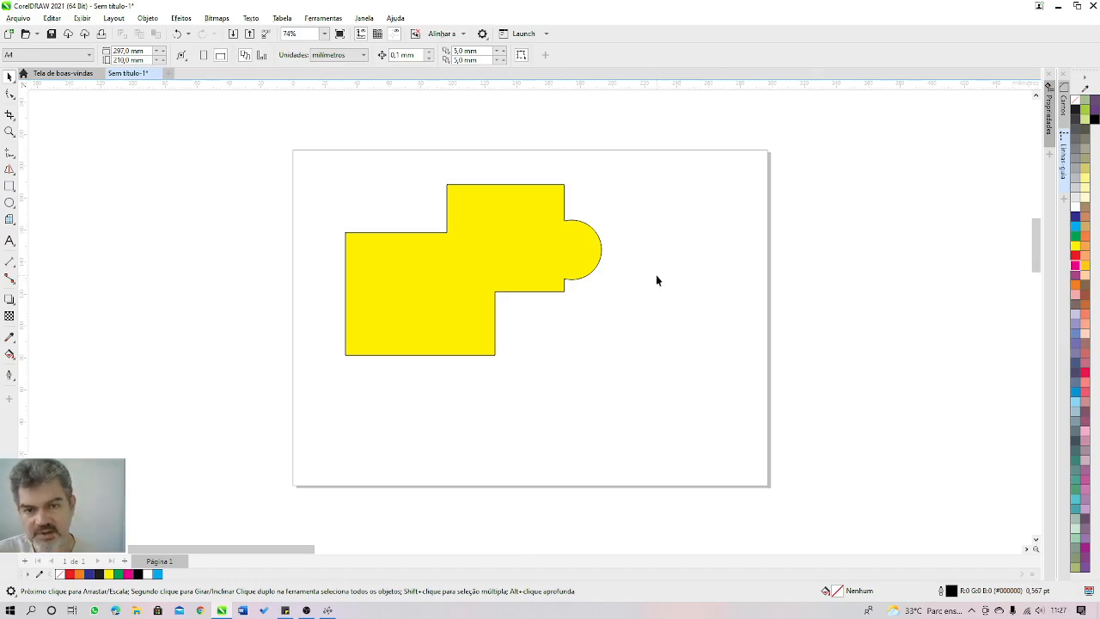
- Draw an unfilled rectangle of about 39 × 54 mm overlapping the yellow shape's bottom edge
left_click(10, 186)
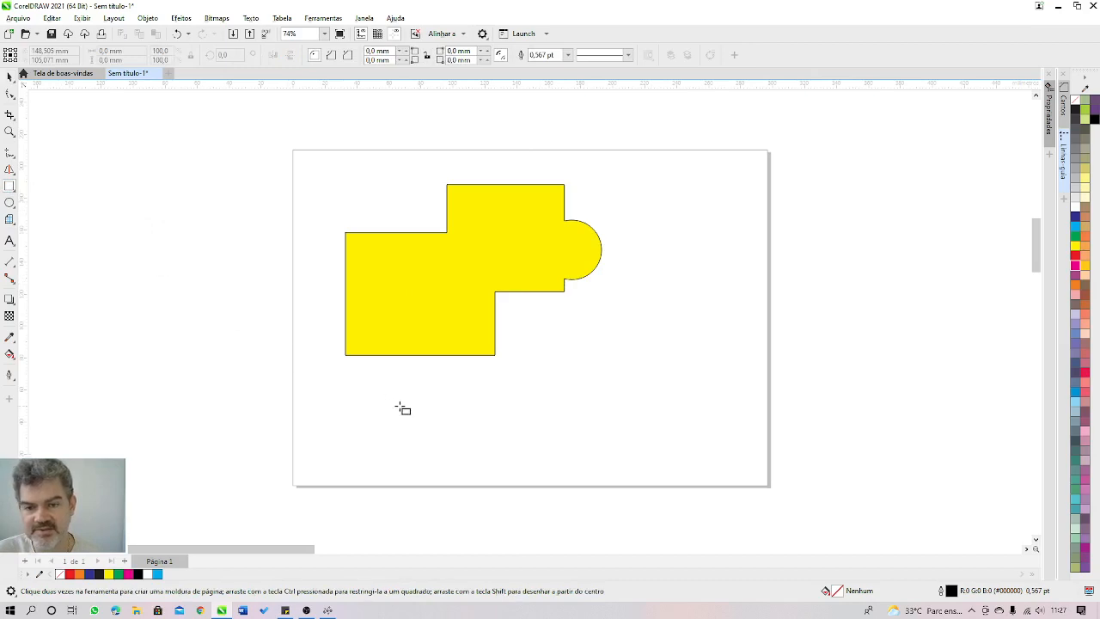
left_click_drag(396, 403, 460, 316)
left_click(10, 77)
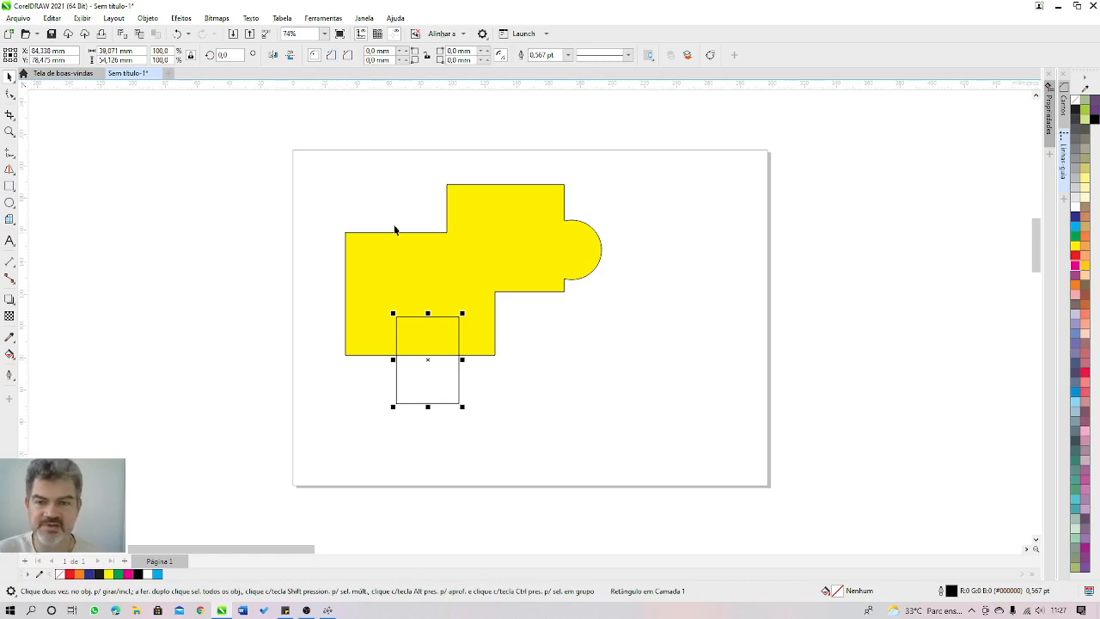
- Trim the yellow shape with the small rectangle and move the rectangle away below and to the right of the notch
left_click(465, 267, "shift")
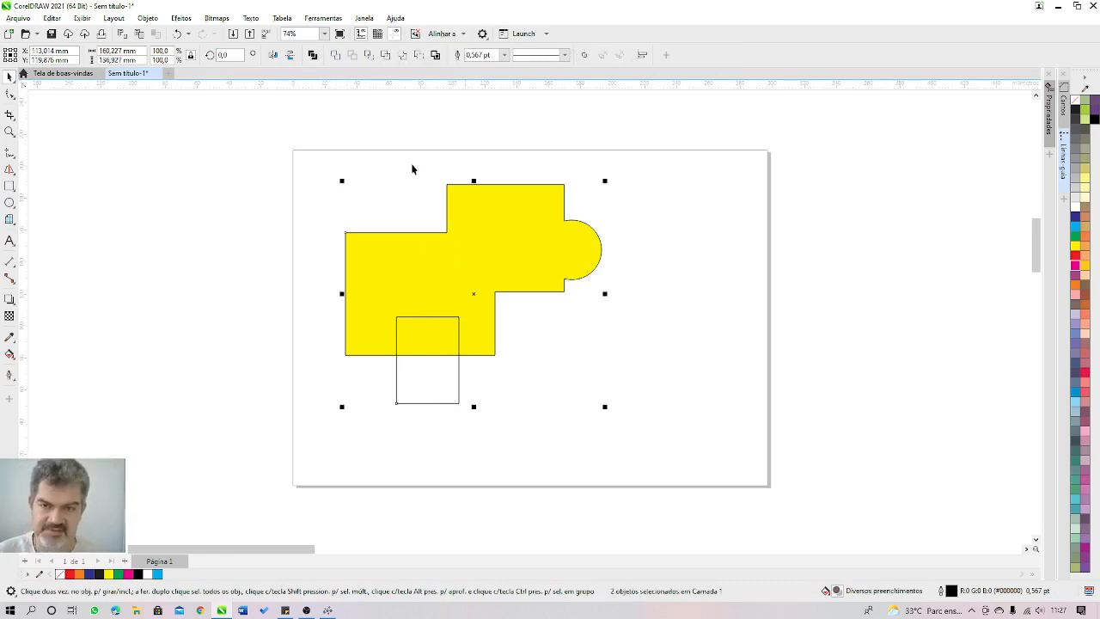
left_click(352, 55)
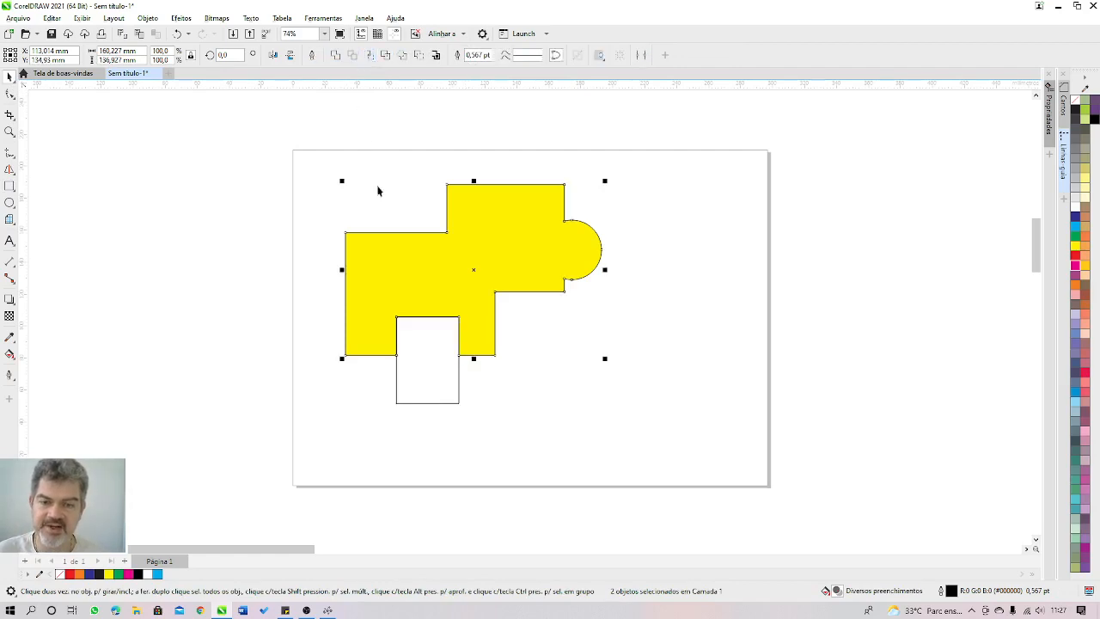
left_click(459, 324)
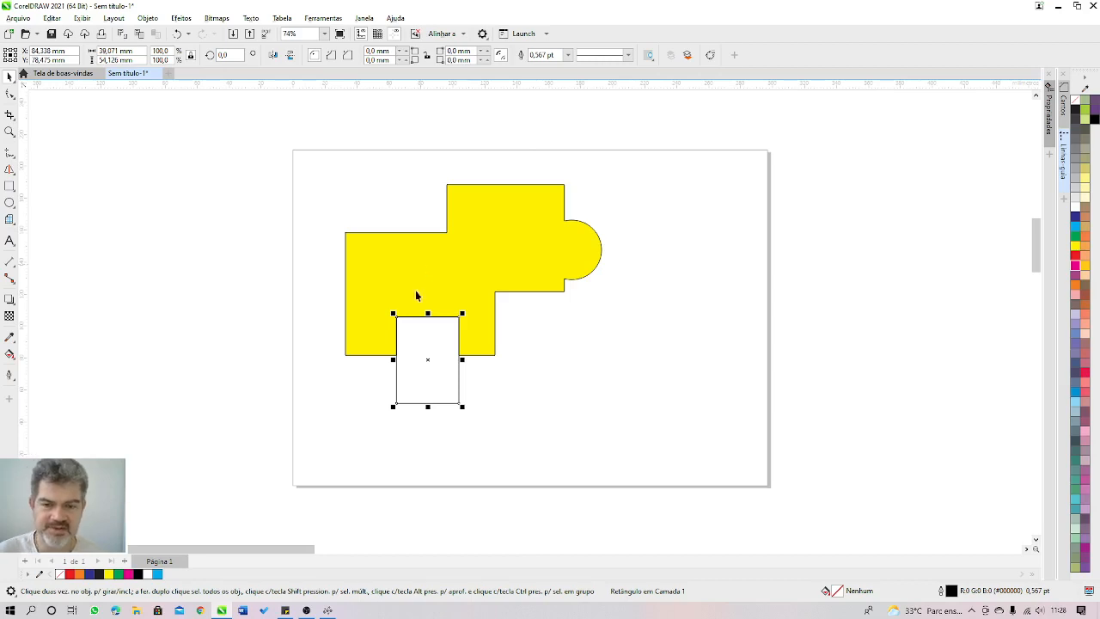
left_click_drag(437, 383, 549, 421)
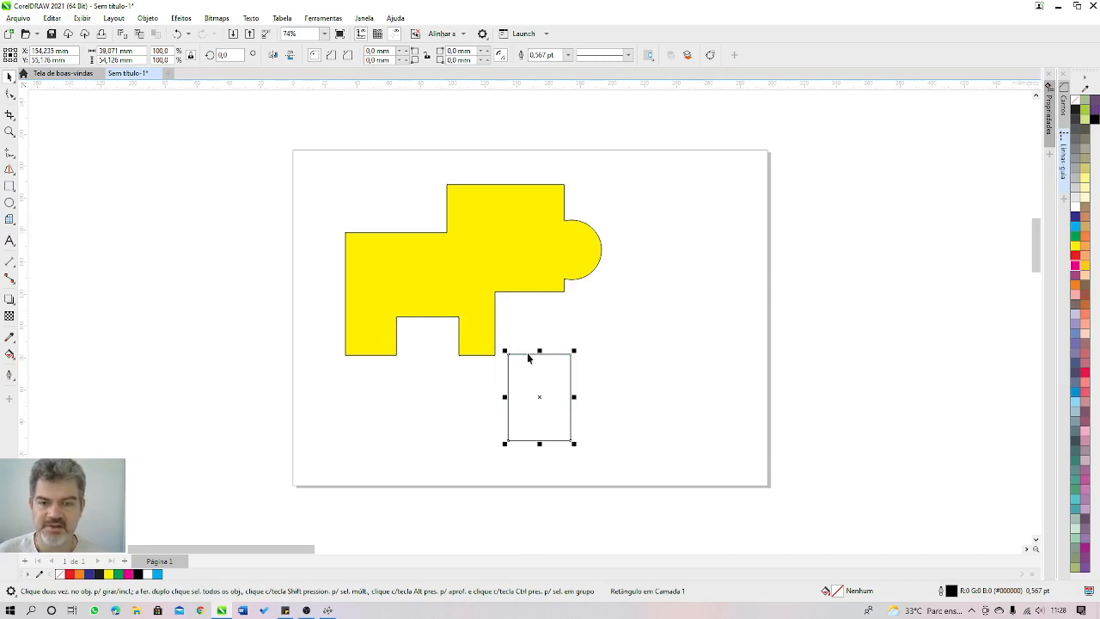
- Enlarge the unfilled rectangle to about 66 × 92 mm over the yellow shape's lower-right part and select both objects
left_click_drag(550, 401, 583, 417)
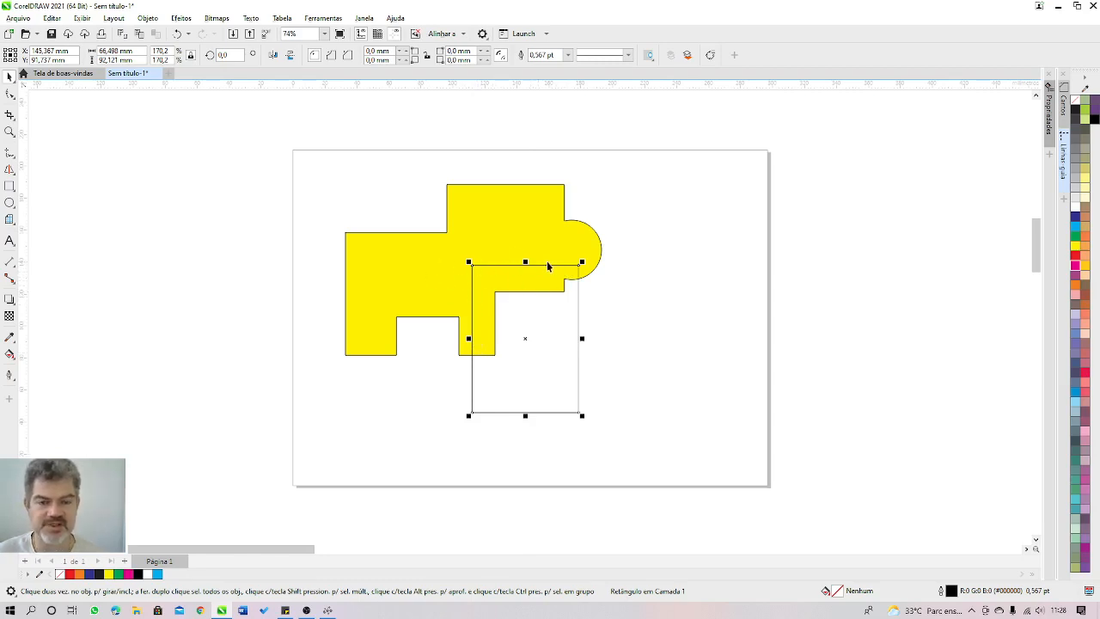
left_click(427, 267, "shift")
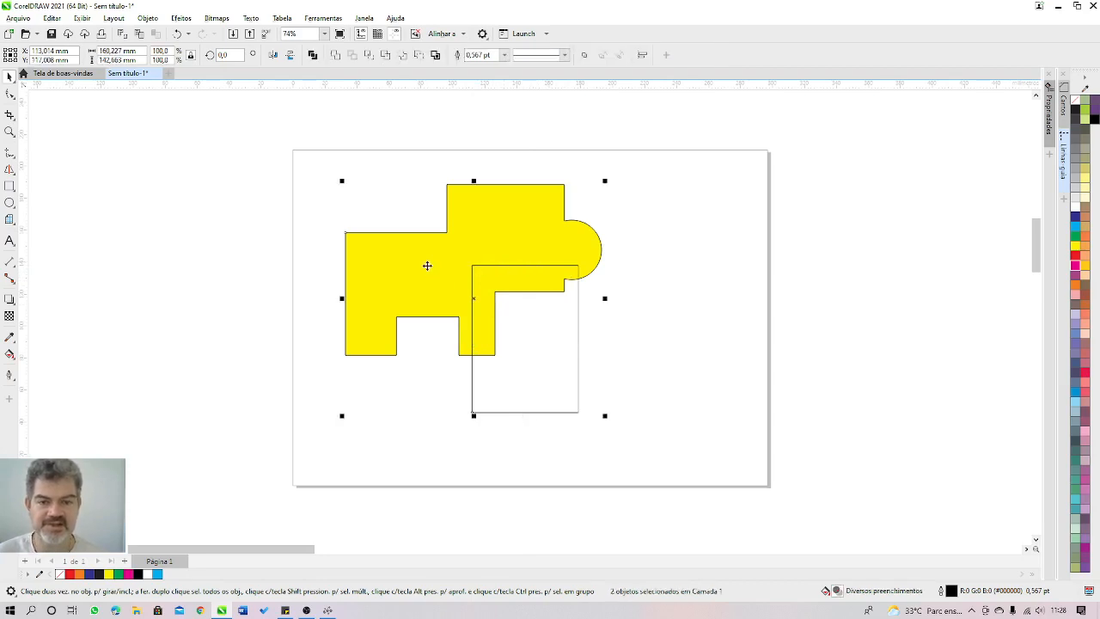
- Intersect the rectangle with the yellow shape, then move the rectangle to the right and the overlap piece below the shape
left_click(367, 55)
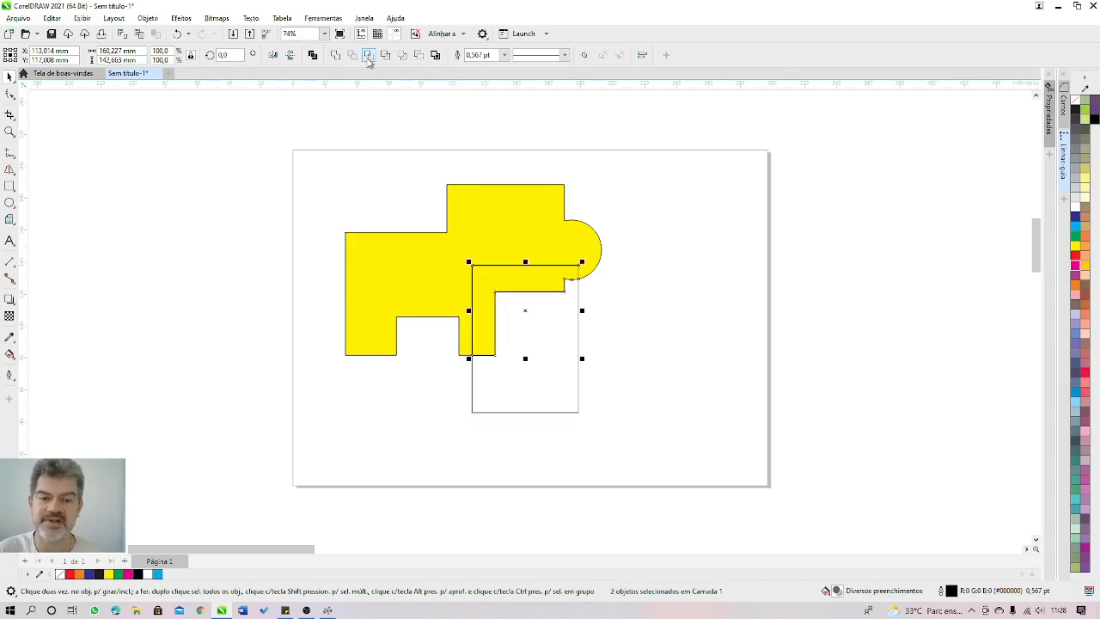
left_click_drag(550, 284, 712, 302)
left_click_drag(515, 287, 472, 414)
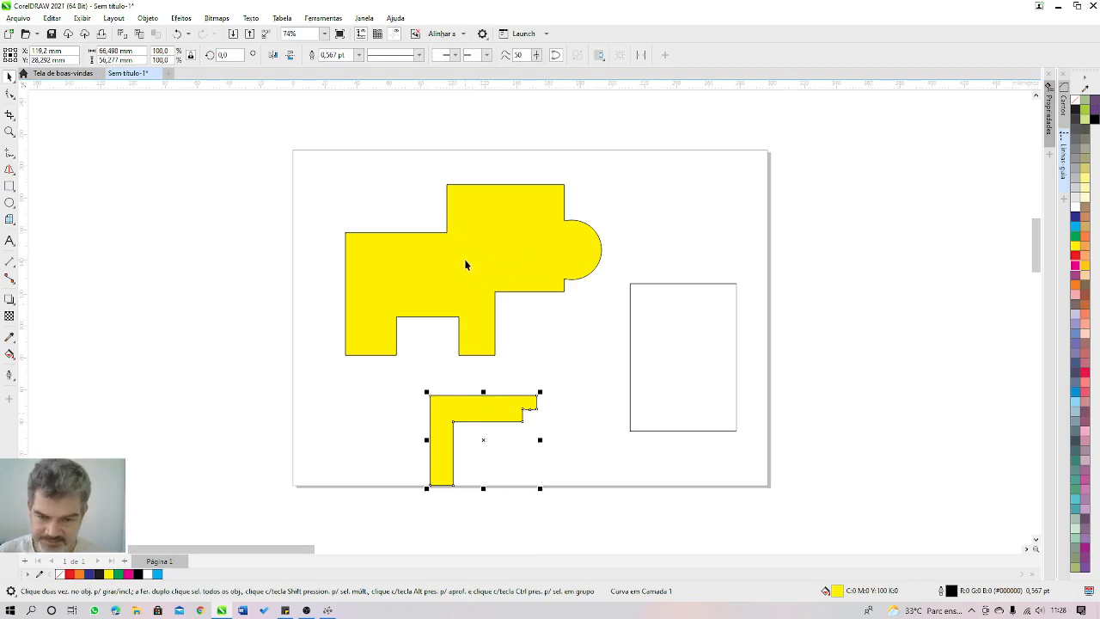
- Undo both moves and the intersection, back to the selected rectangle and yellow shape
key("ctrl+z")
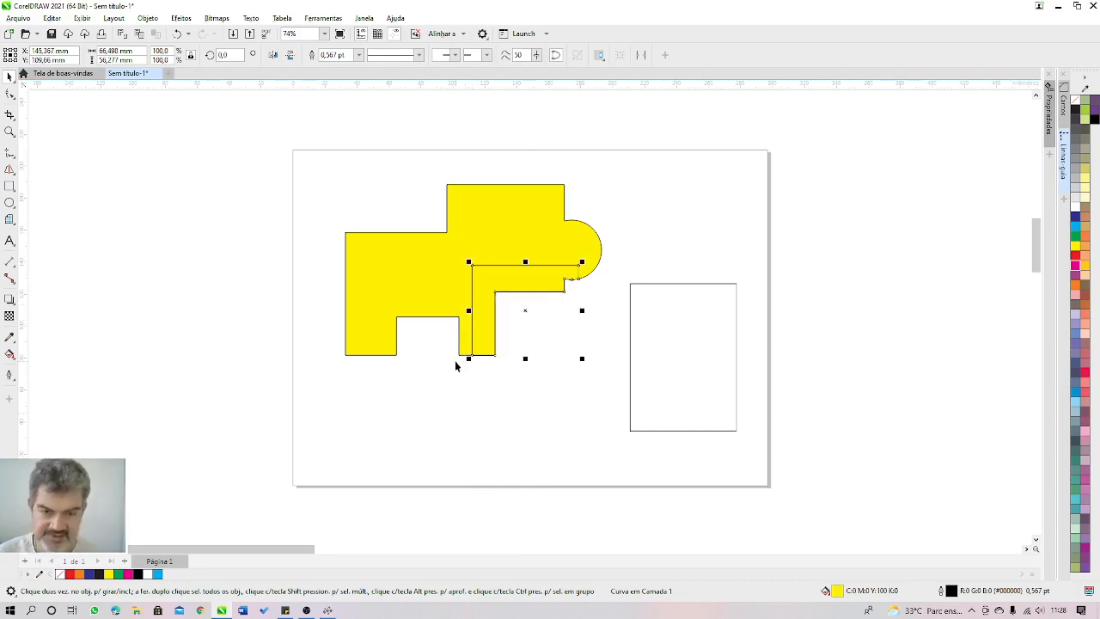
key("ctrl+z")
key("ctrl+z")
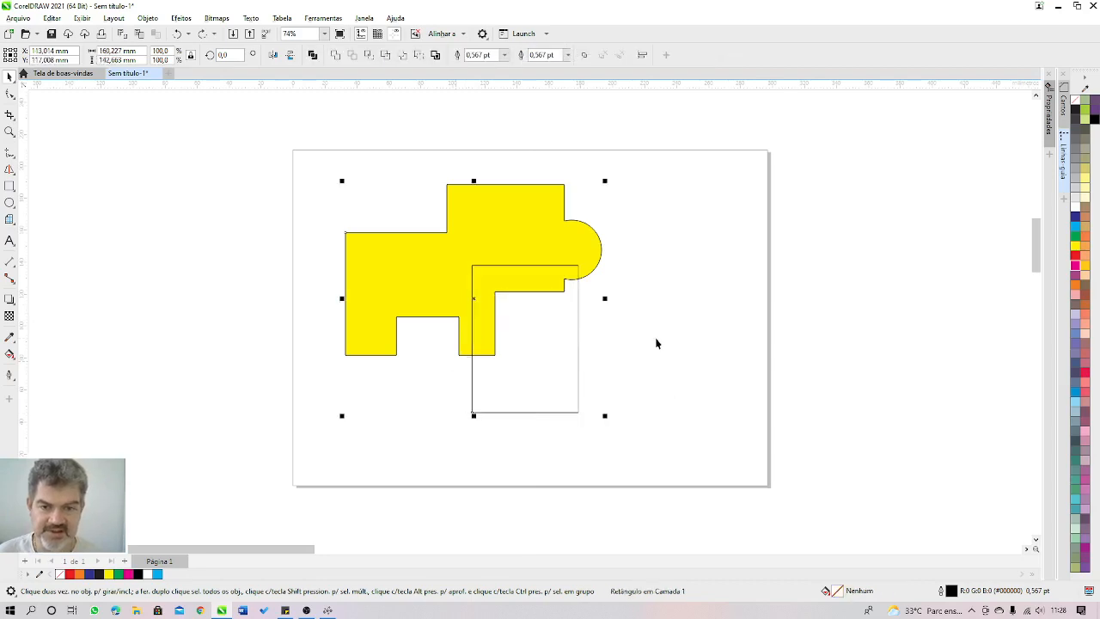
left_click(657, 343)
key("ctrl+shift+z")
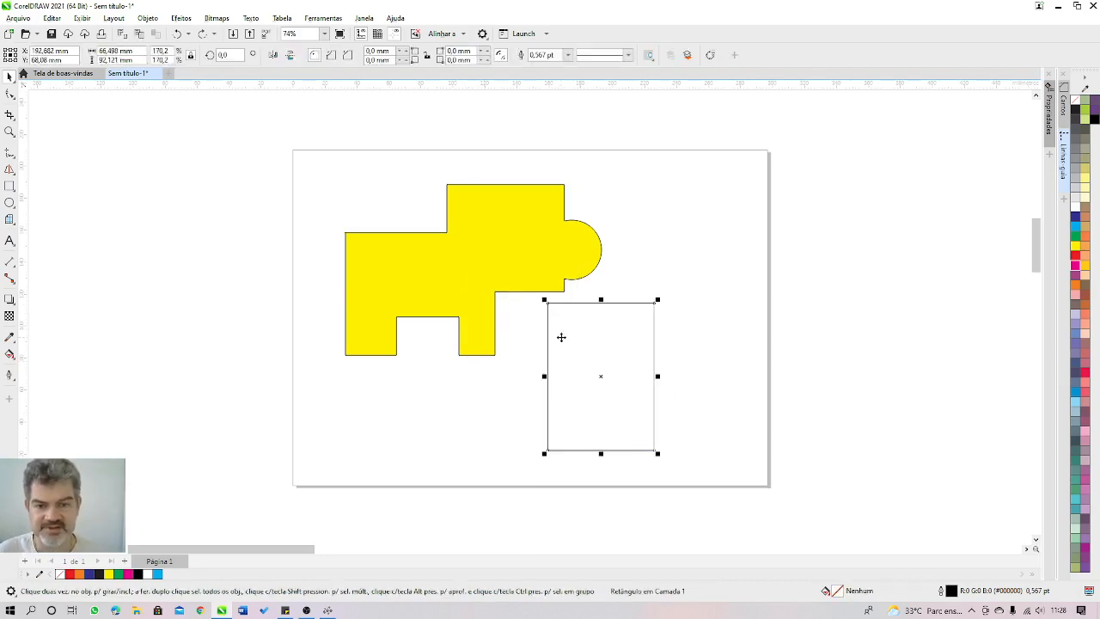
key("ctrl+z")
left_click(658, 273)
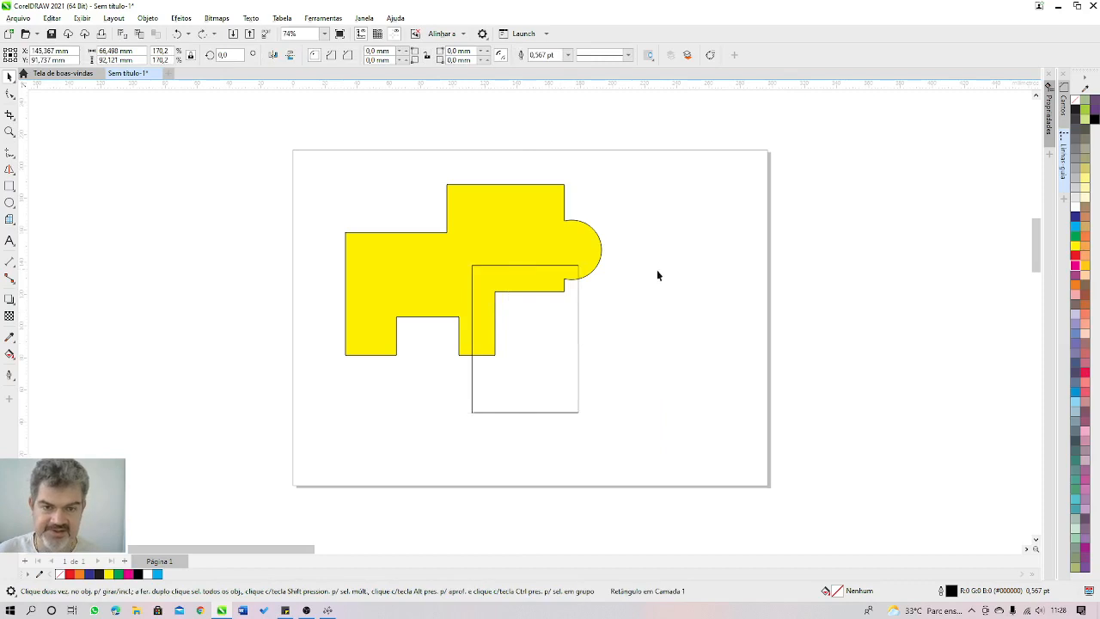
- Simplify the unfilled rectangle and the yellow shape where they overlap, then undo the simplification
left_click(484, 227, "shift")
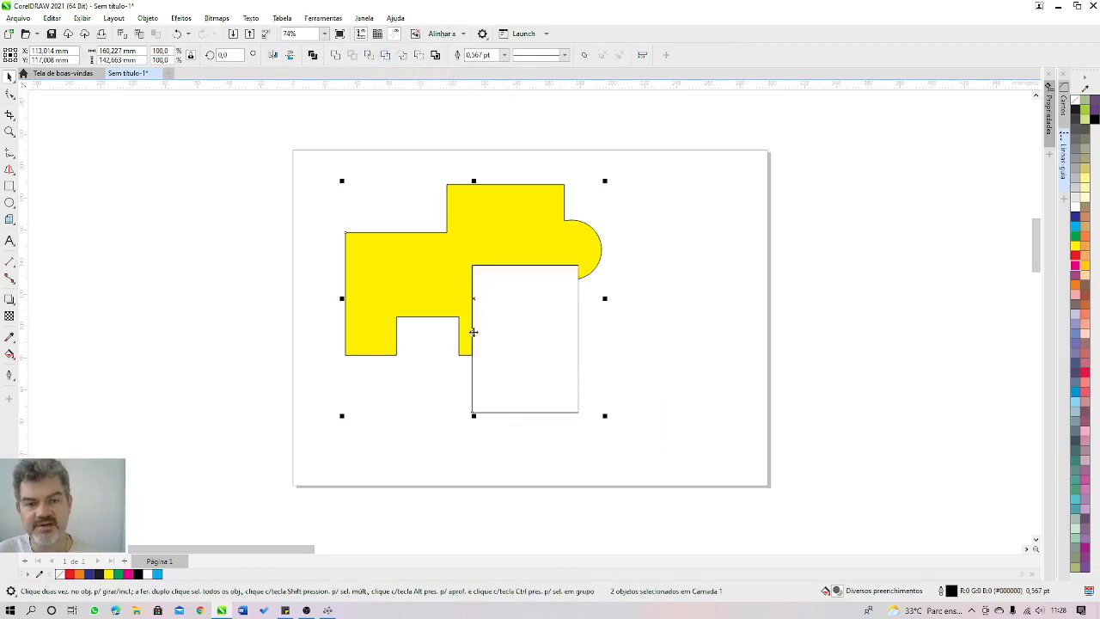
left_click(710, 326)
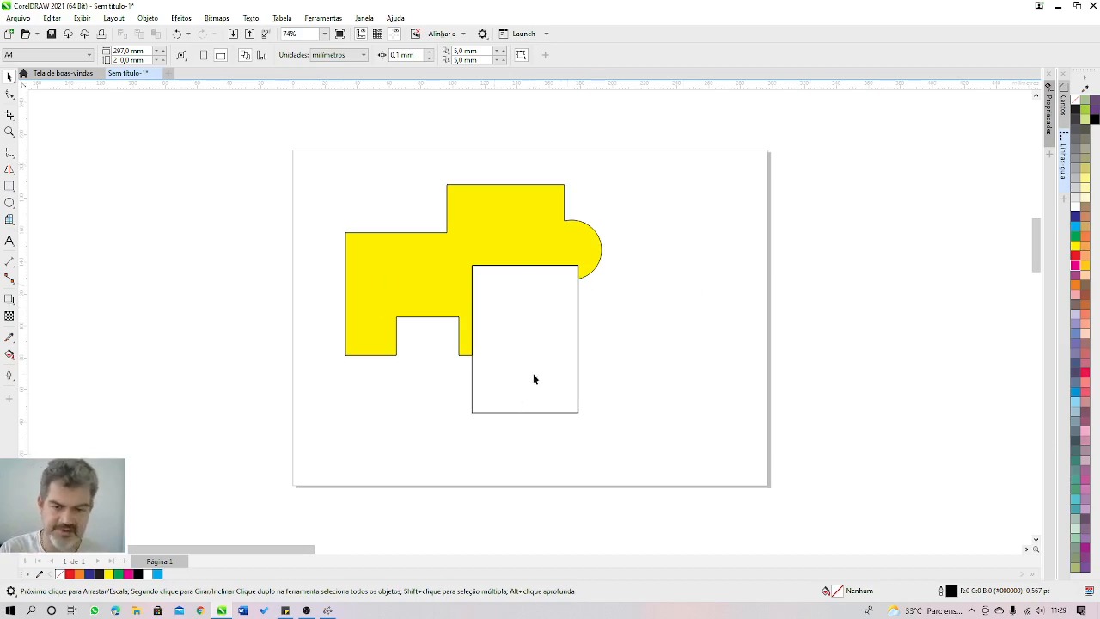
key("ctrl+z")
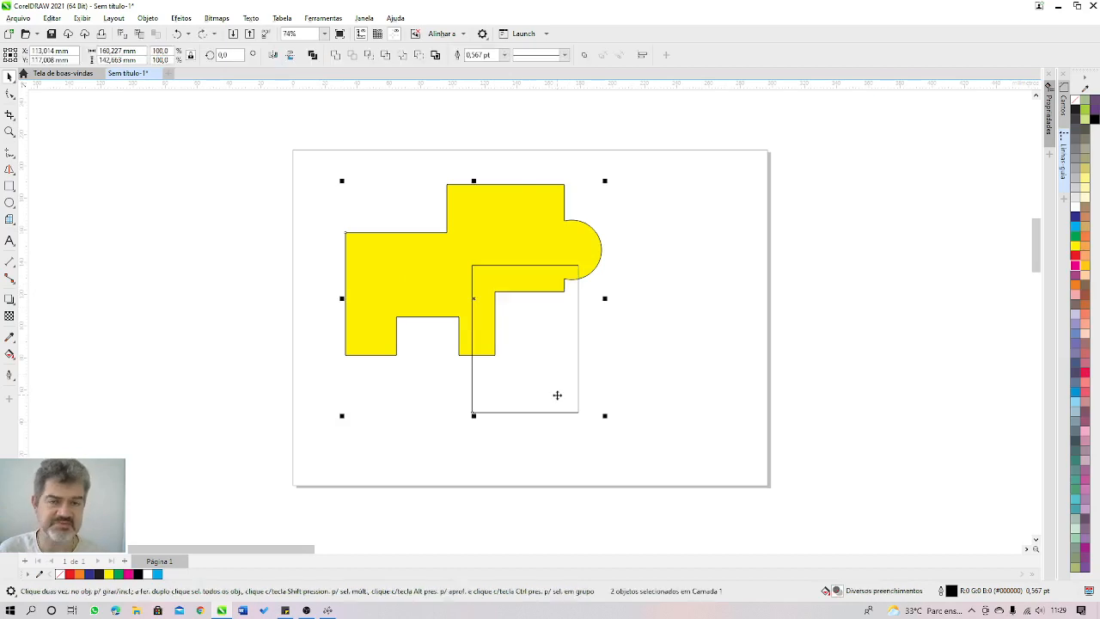
- Apply Front Minus Back and, separately, Back Minus Front to the rectangle and yellow shape, undoing each result
left_click(658, 275)
left_click(563, 324)
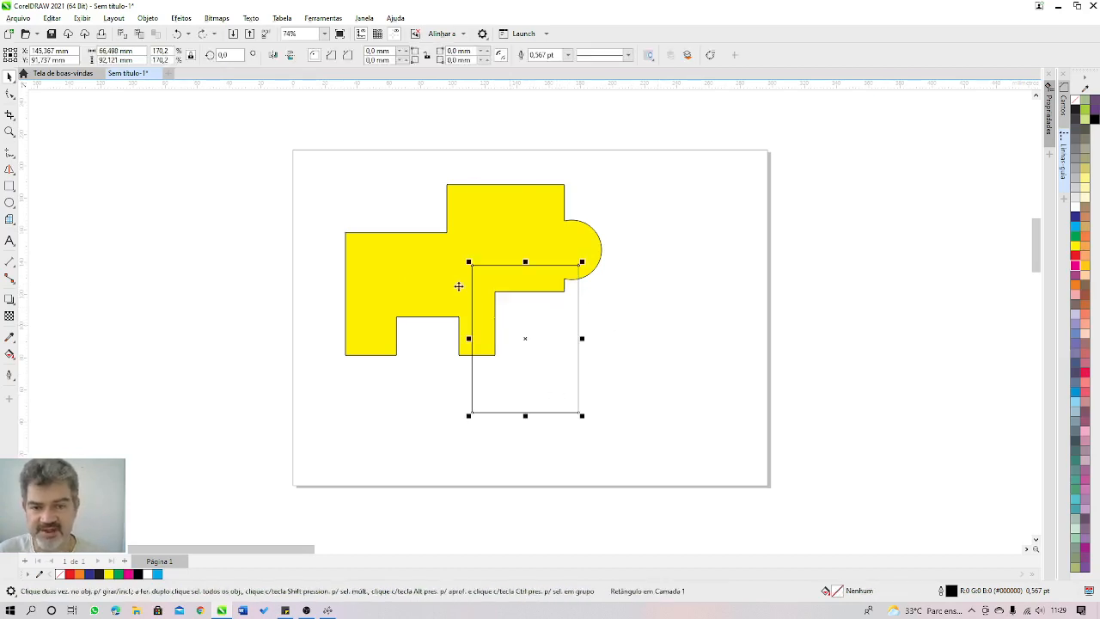
left_click(486, 215, "shift")
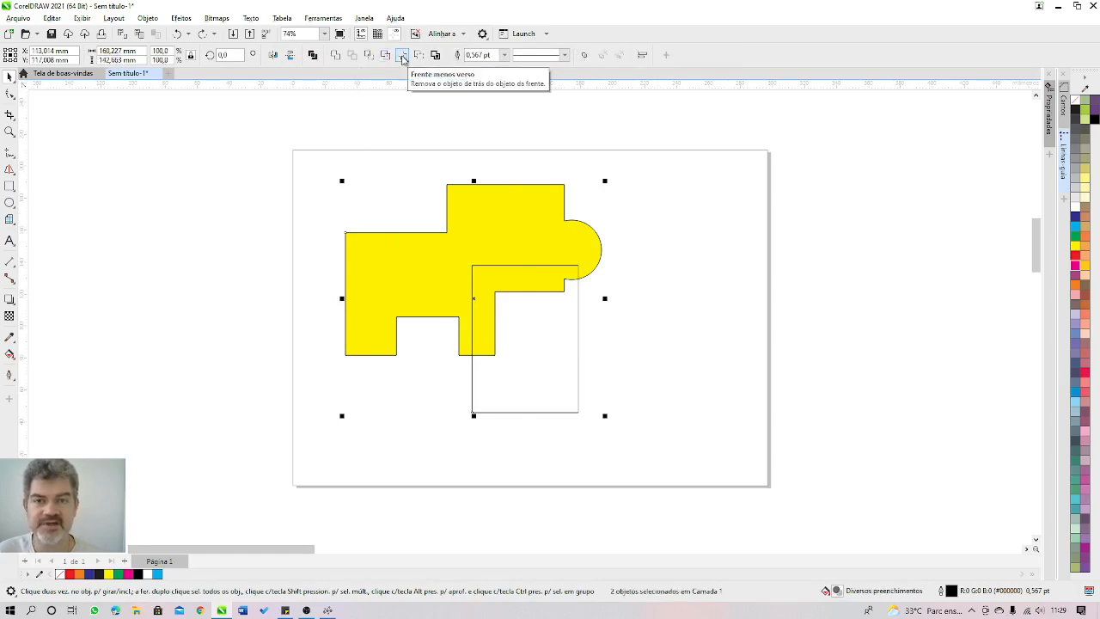
left_click(402, 55)
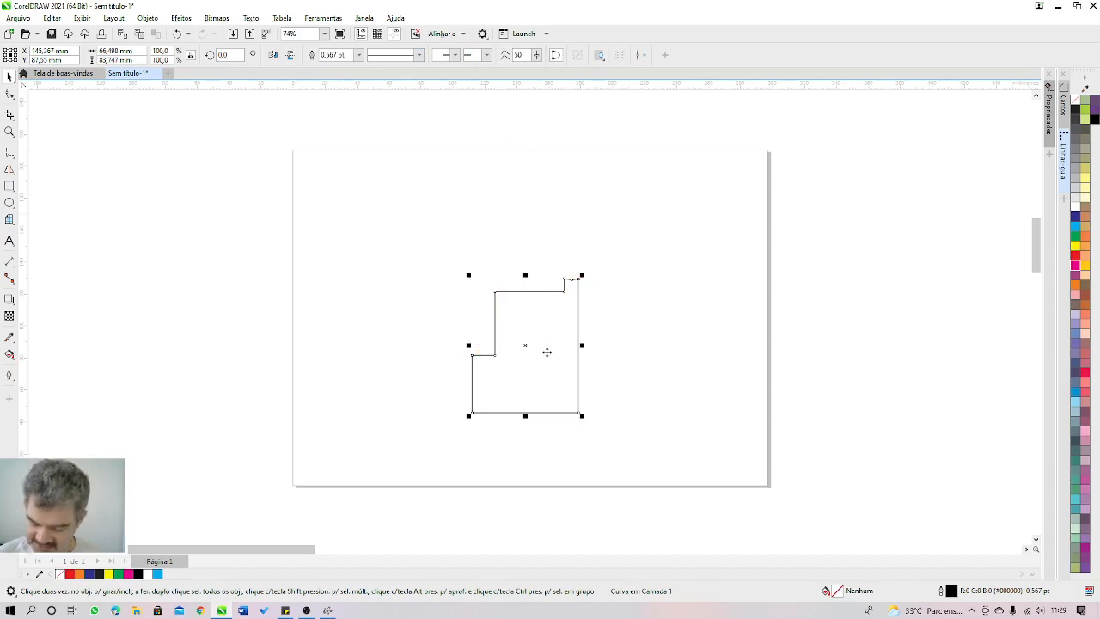
key("ctrl+z")
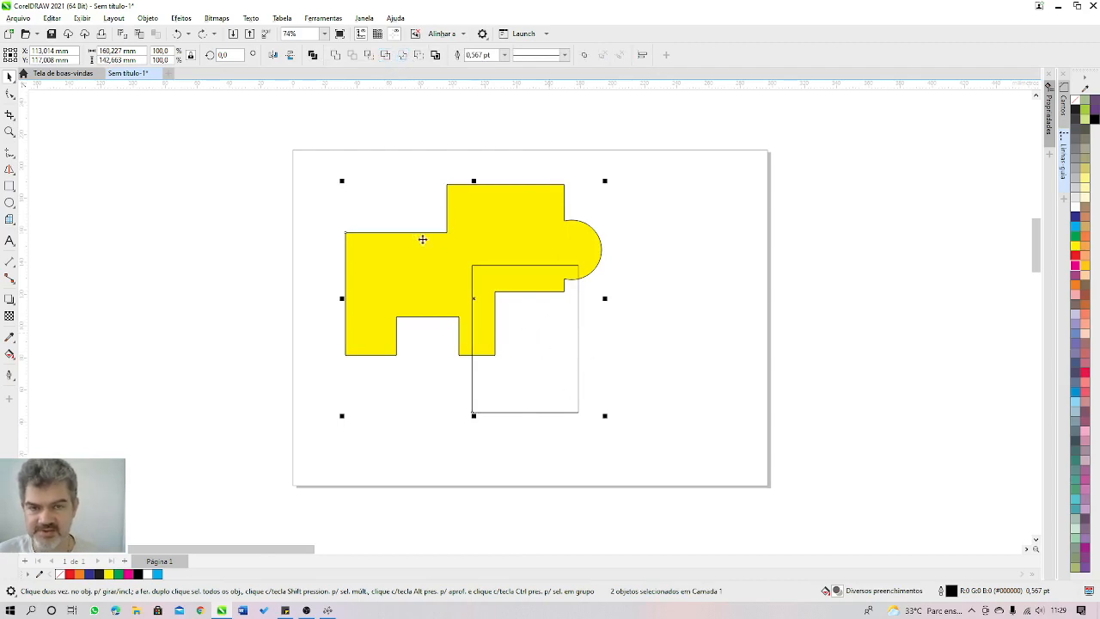
left_click(418, 55)
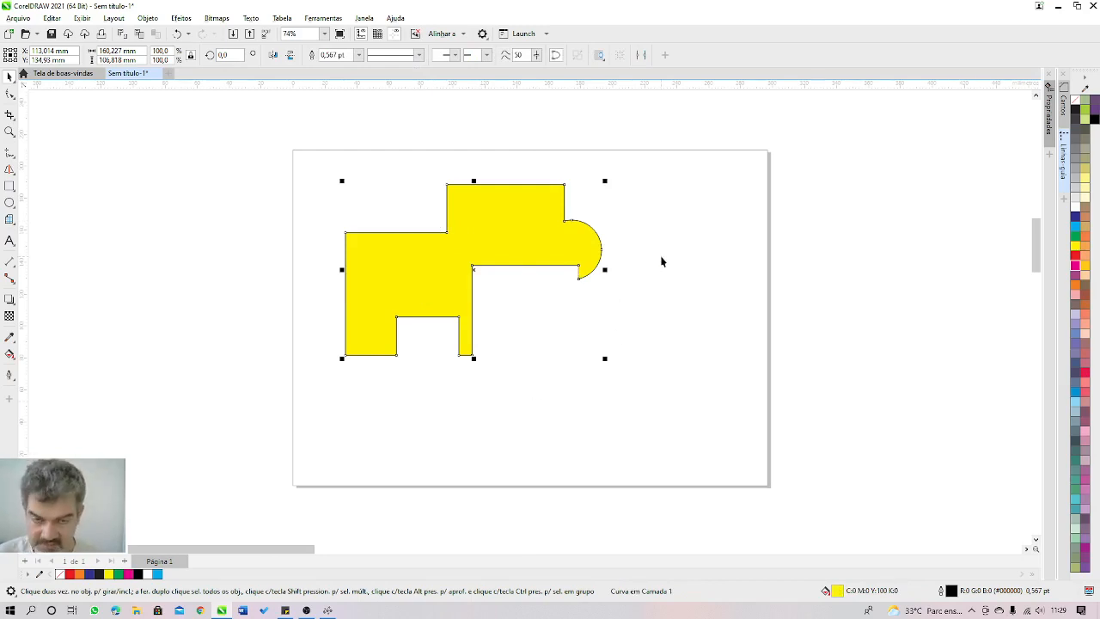
key("ctrl+z")
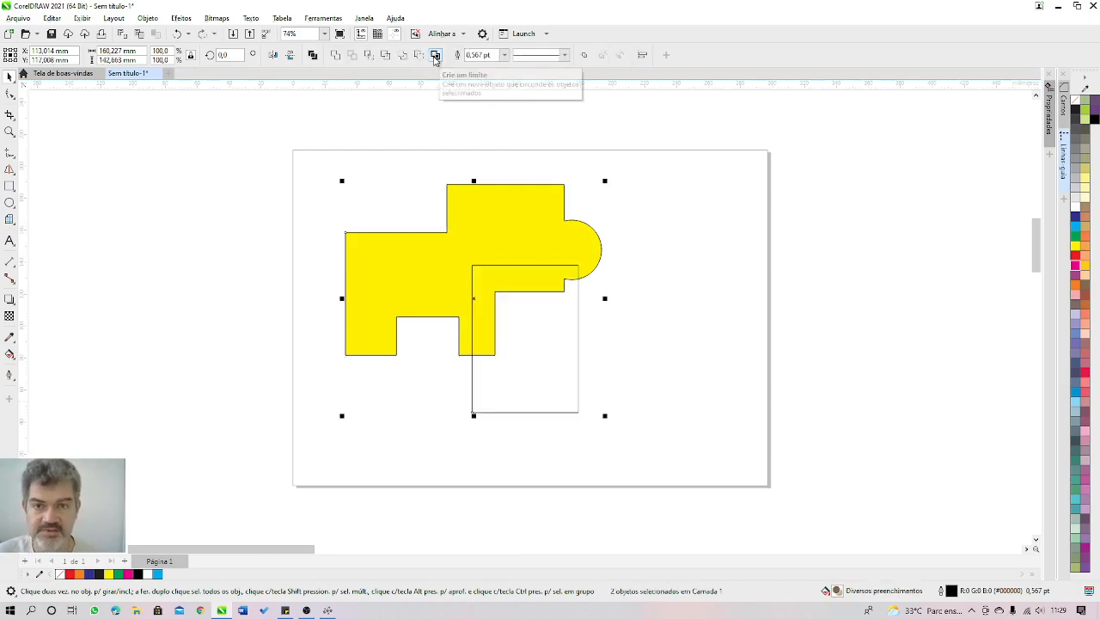
- Create a boundary around the rectangle and yellow shape, try moving the outline off the page, and restore it over both objects
left_click(434, 57)
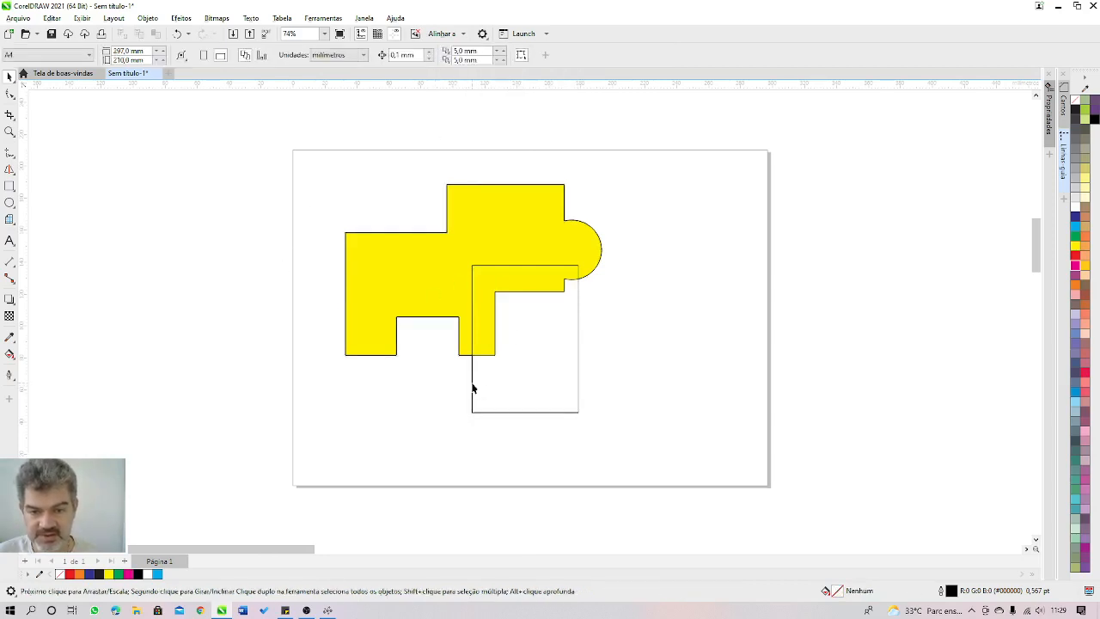
left_click_drag(473, 385, 178, 384)
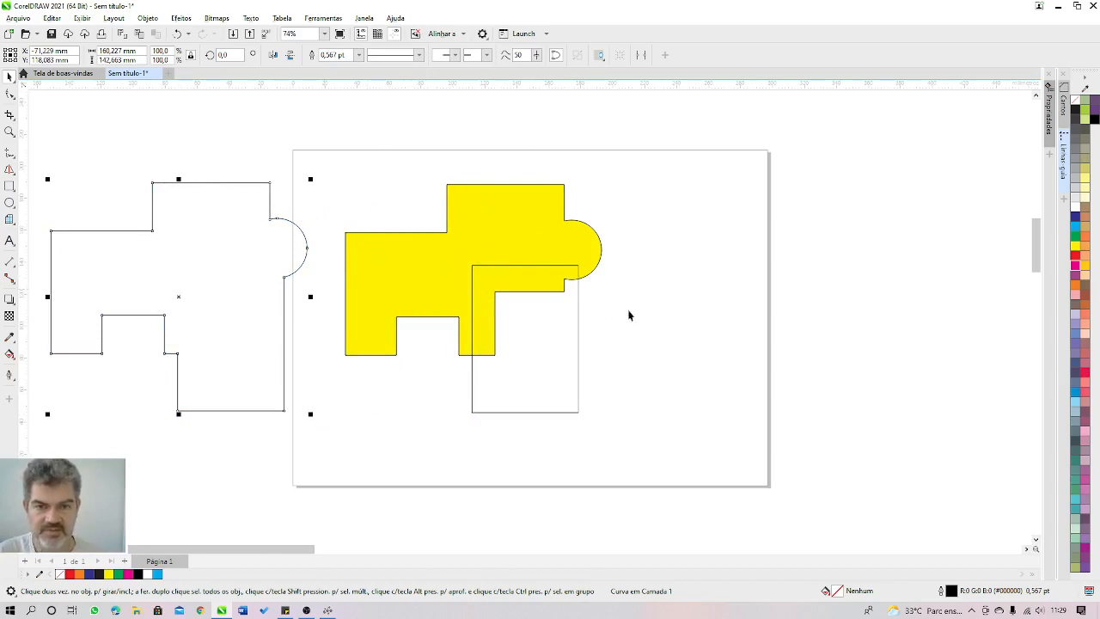
left_click_drag(629, 157, 313, 446)
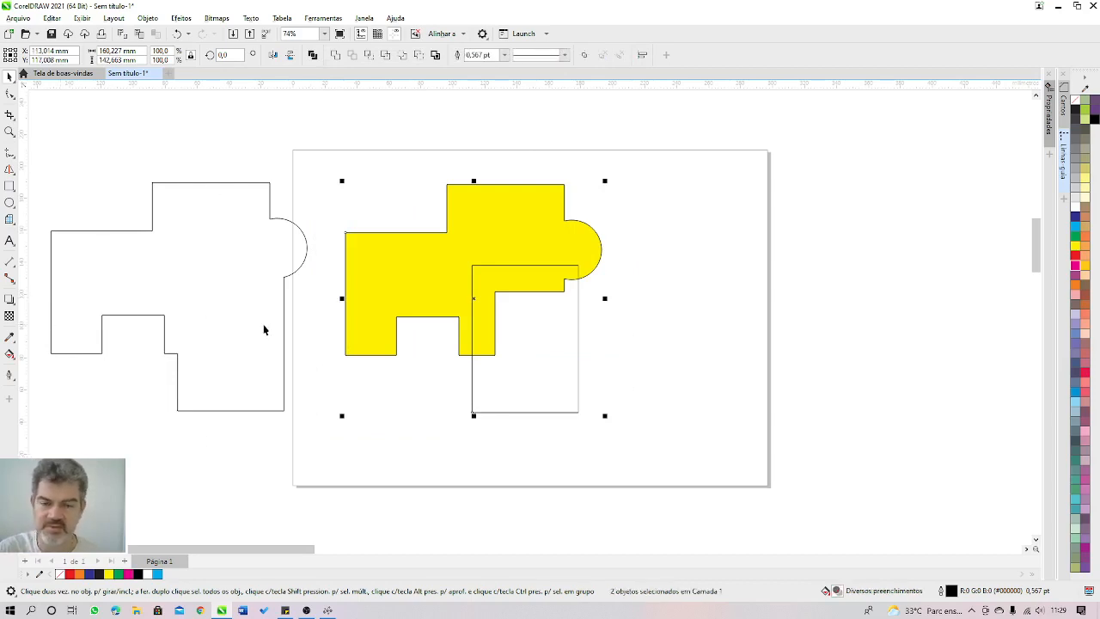
key("ctrl+z")
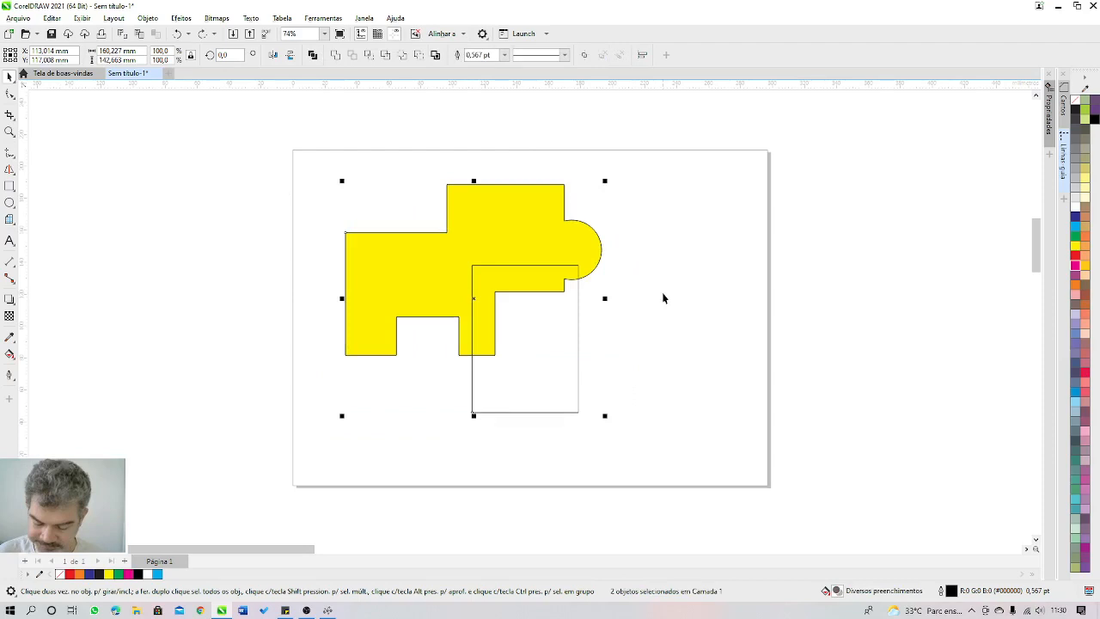
key("ctrl+shift+z")
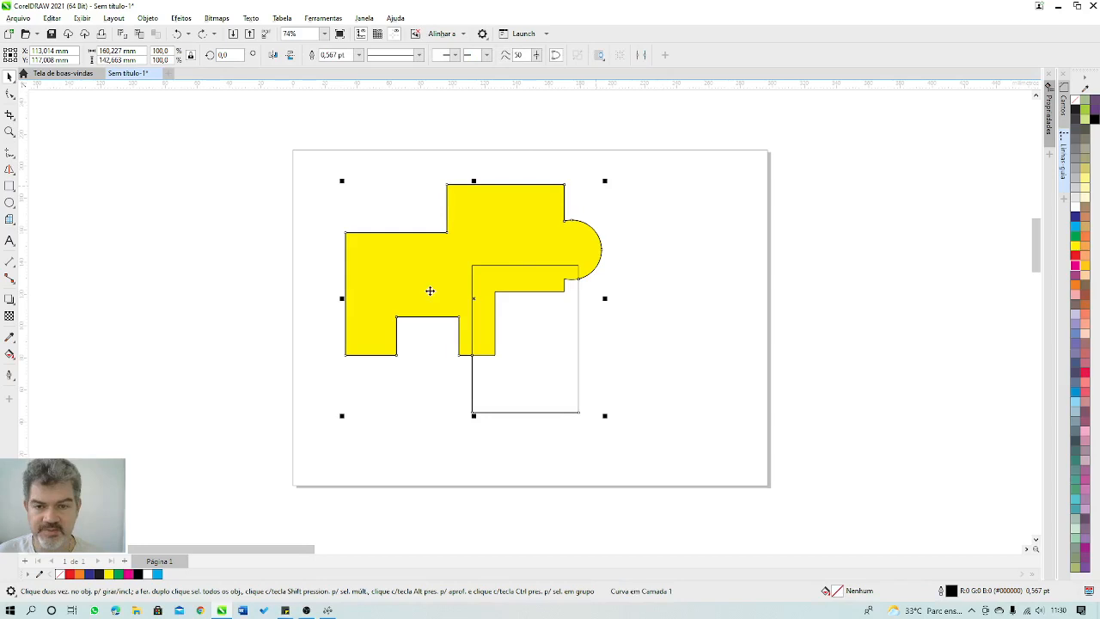
- Fill the rectangle with orange-yellow C0 M20 Y100 K0 and remove its outline
left_click(489, 335)
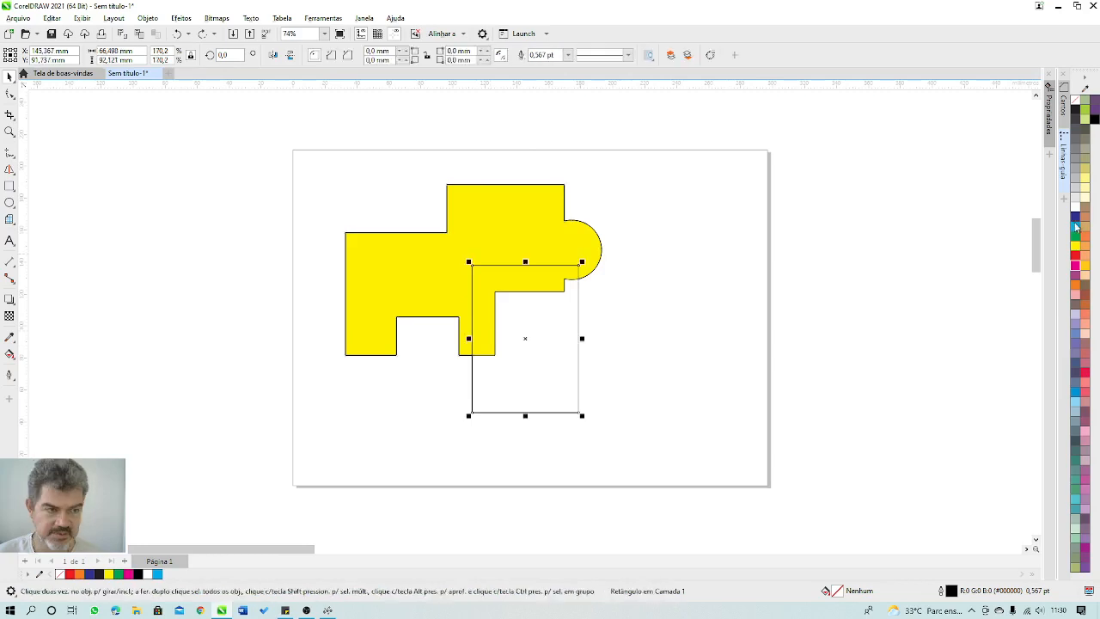
left_click(1084, 265)
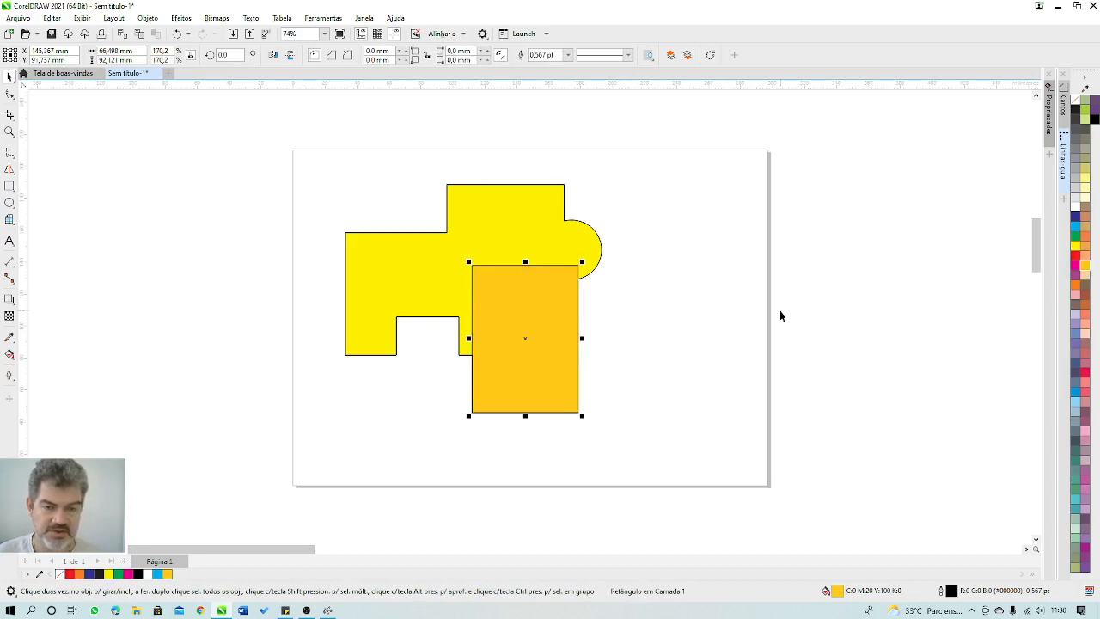
right_click(1078, 103)
- Move the boundary curve slightly left away from the filled shapes, then undo the move and clear the selection
left_click(528, 229, "shift")
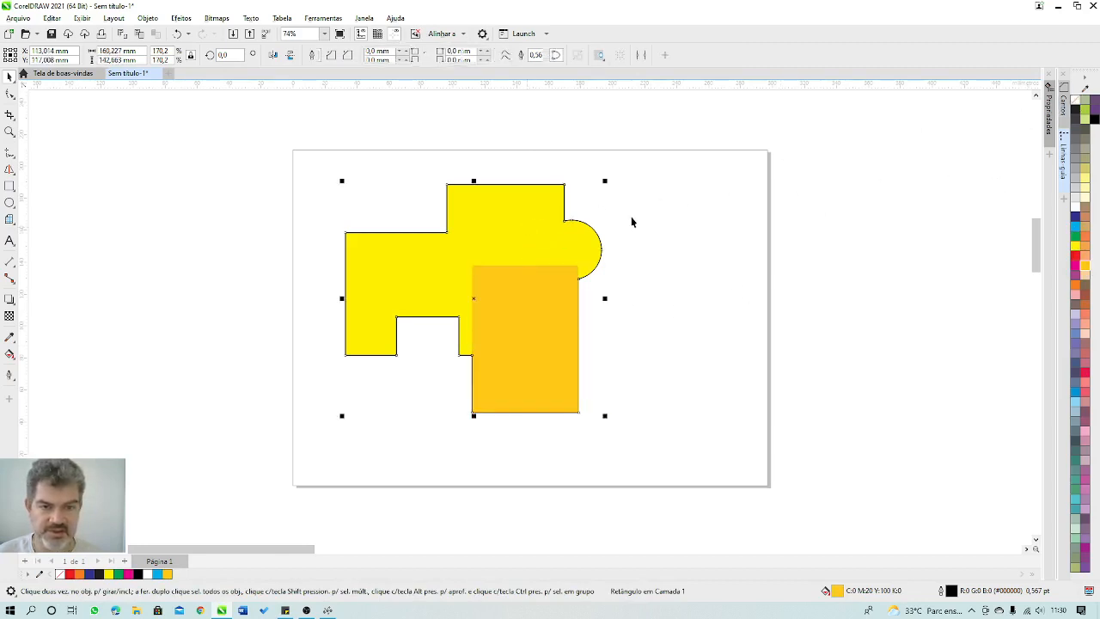
left_click_drag(525, 218, 464, 215)
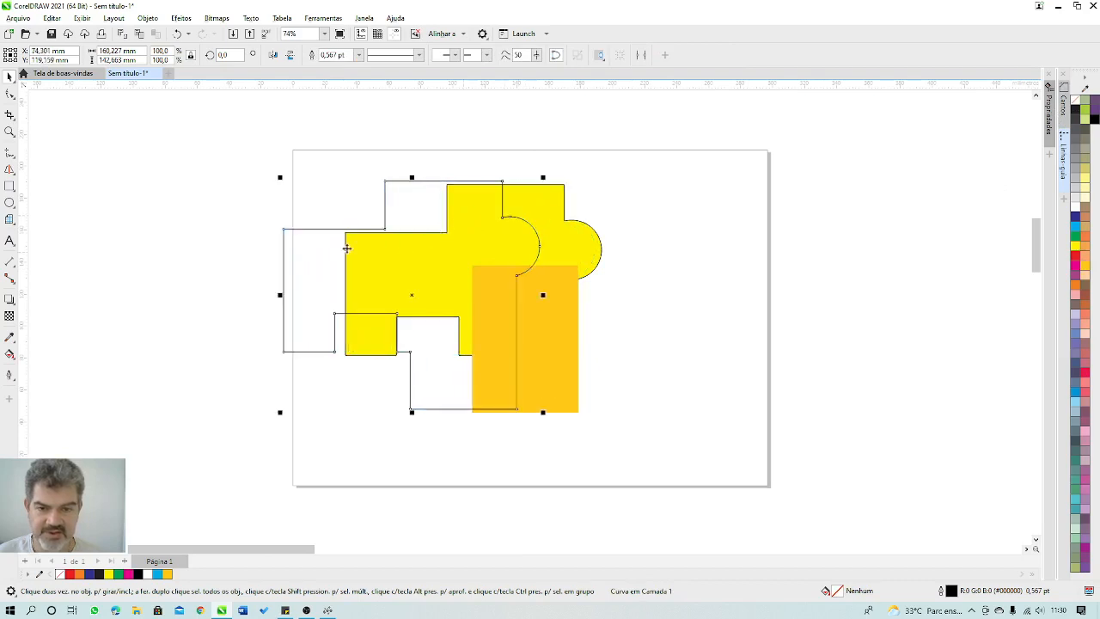
key("ctrl+z")
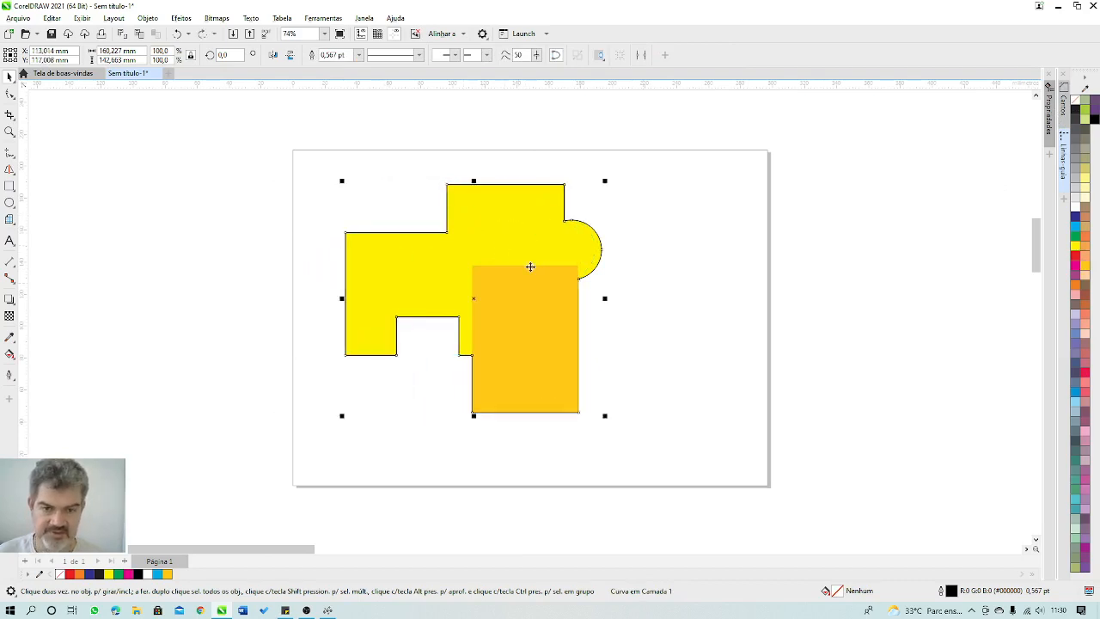
left_click(785, 309)
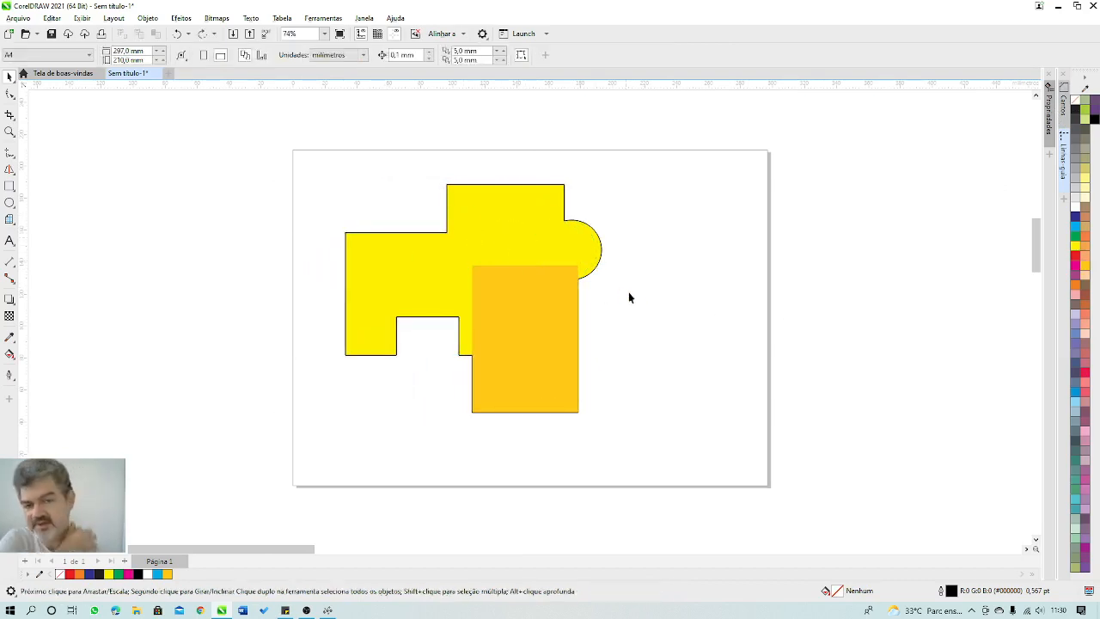
- Select the yellow shape within the boundary curve and remove its outline
left_click(538, 237)
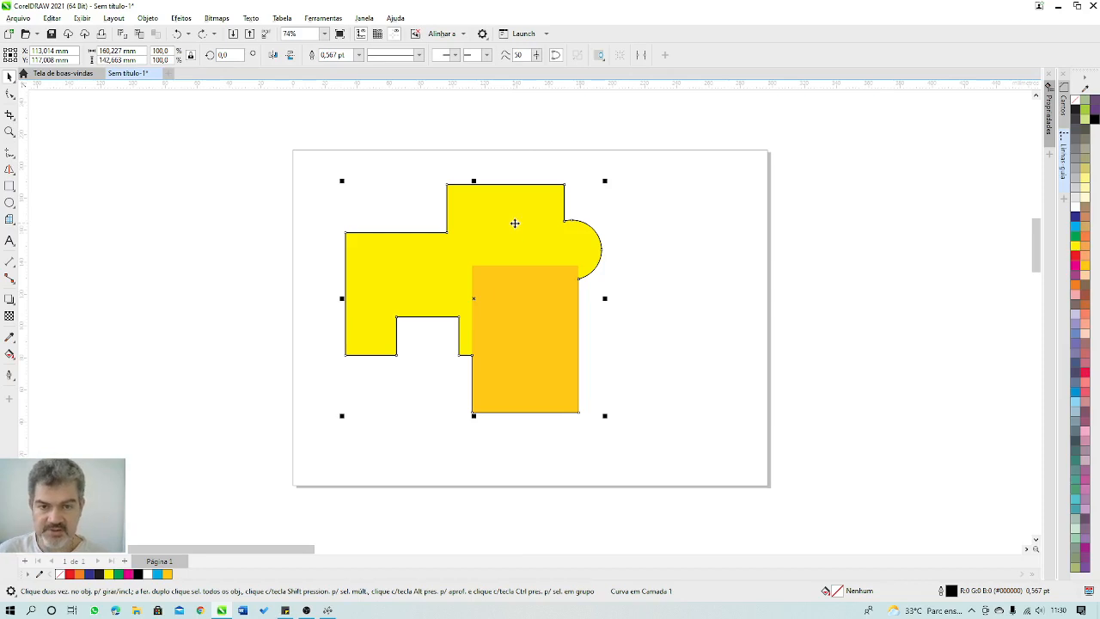
left_click(514, 224)
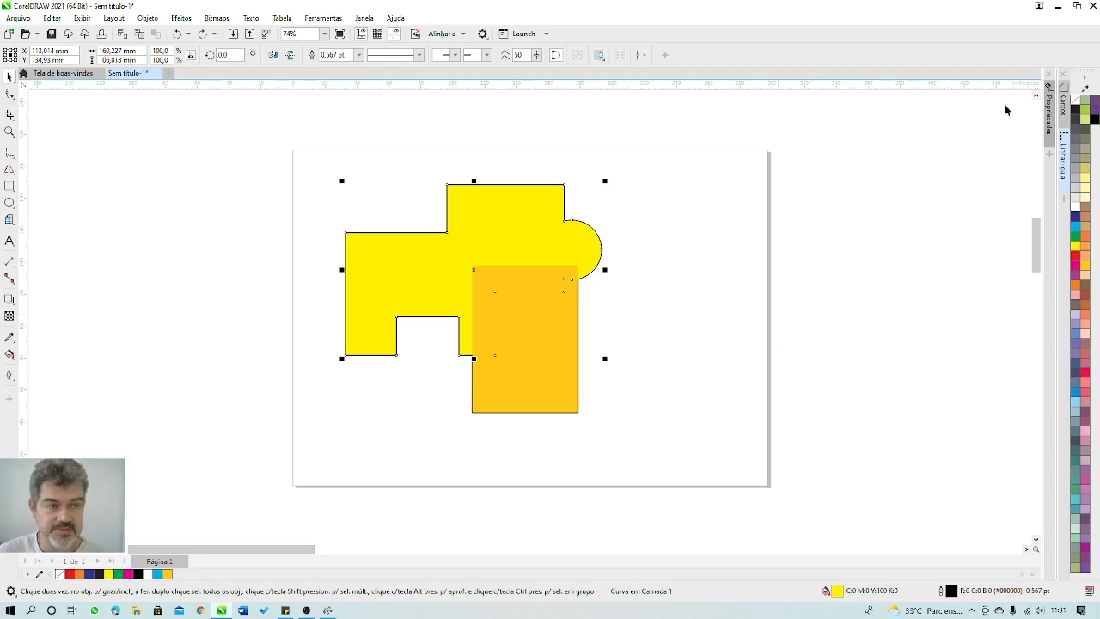
left_click(649, 241)
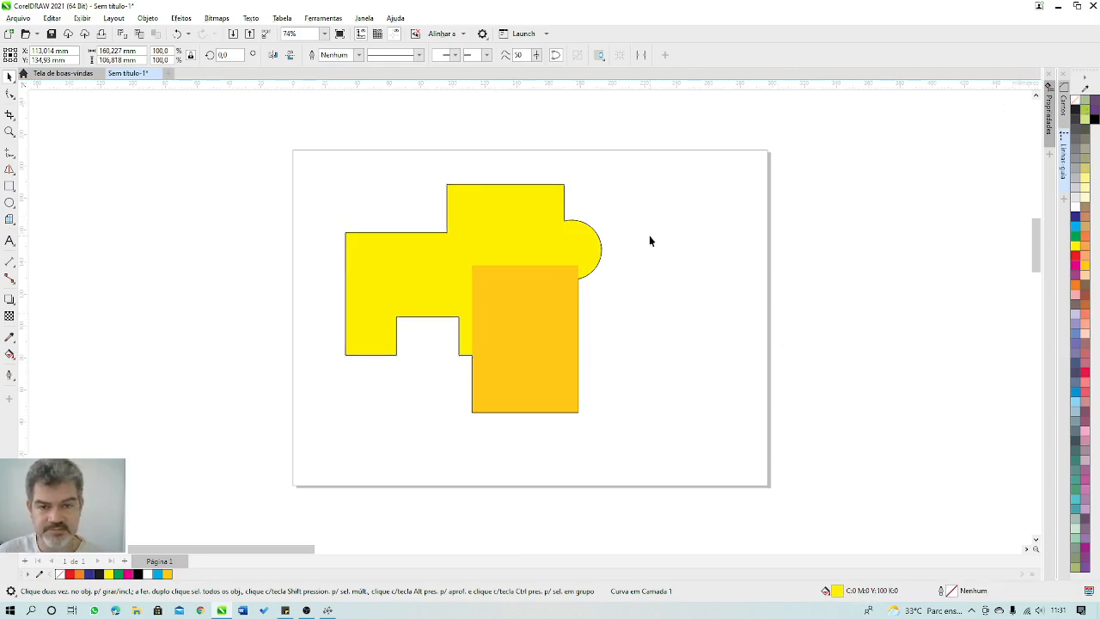
- Cycle the selection through the objects stacked at the orange rectangle to examine the boundary curve and the fills beneath it
left_click(538, 317)
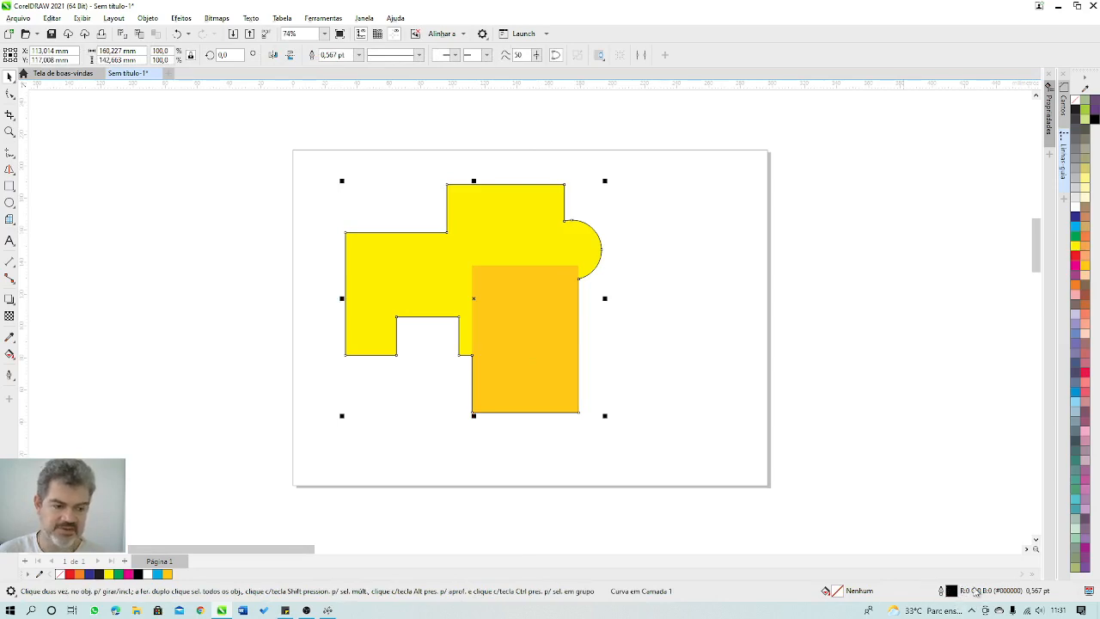
left_click(531, 301)
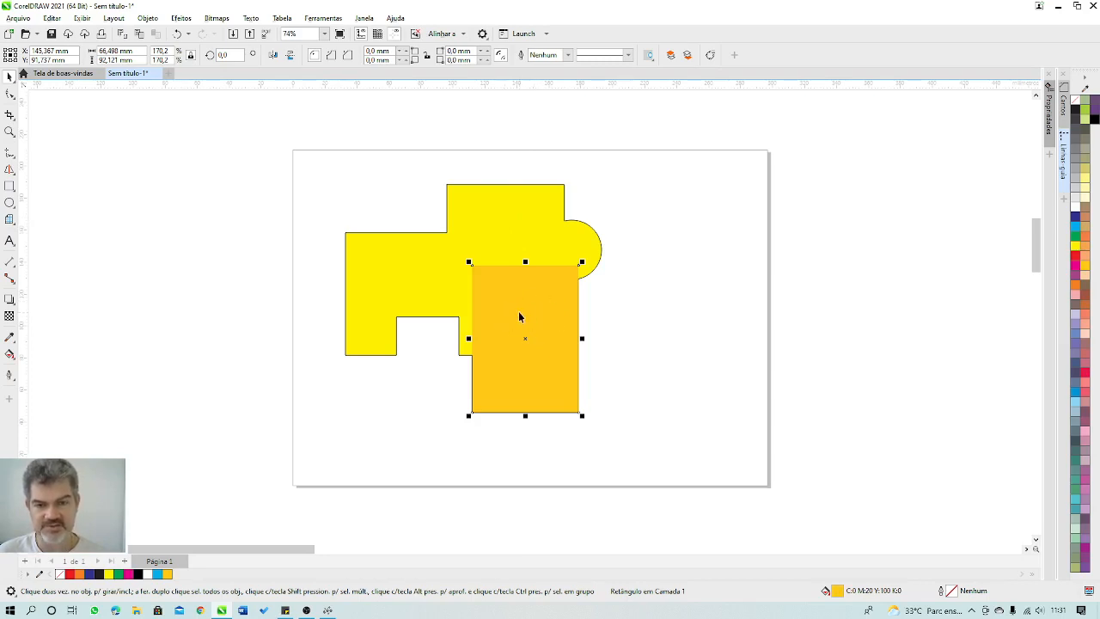
left_click(519, 312)
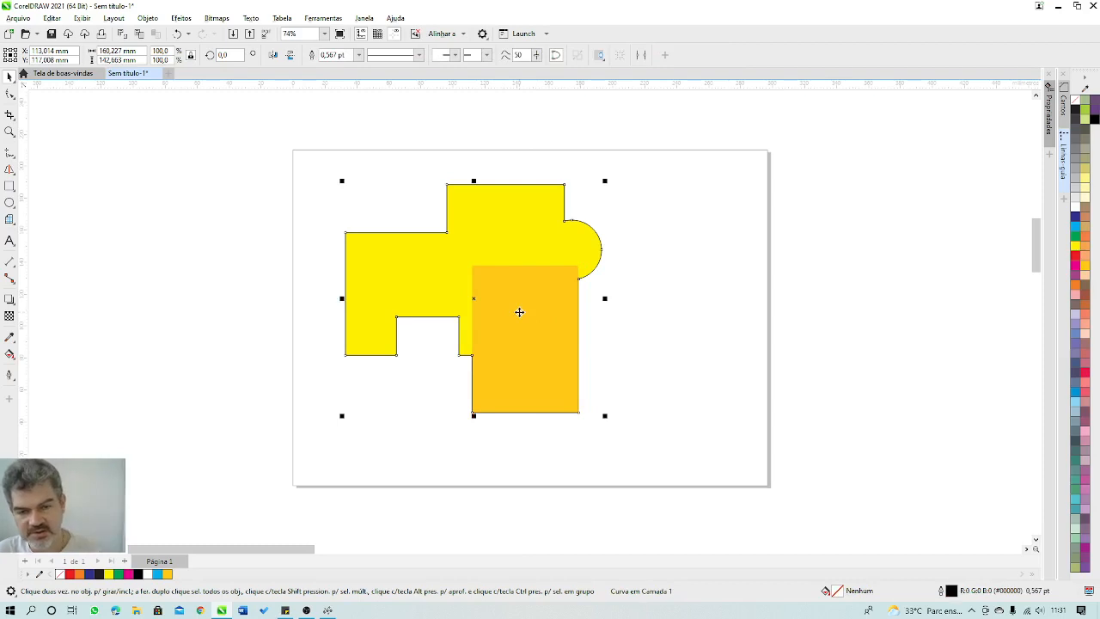
left_click(519, 312, "alt")
left_click(519, 312, "alt")
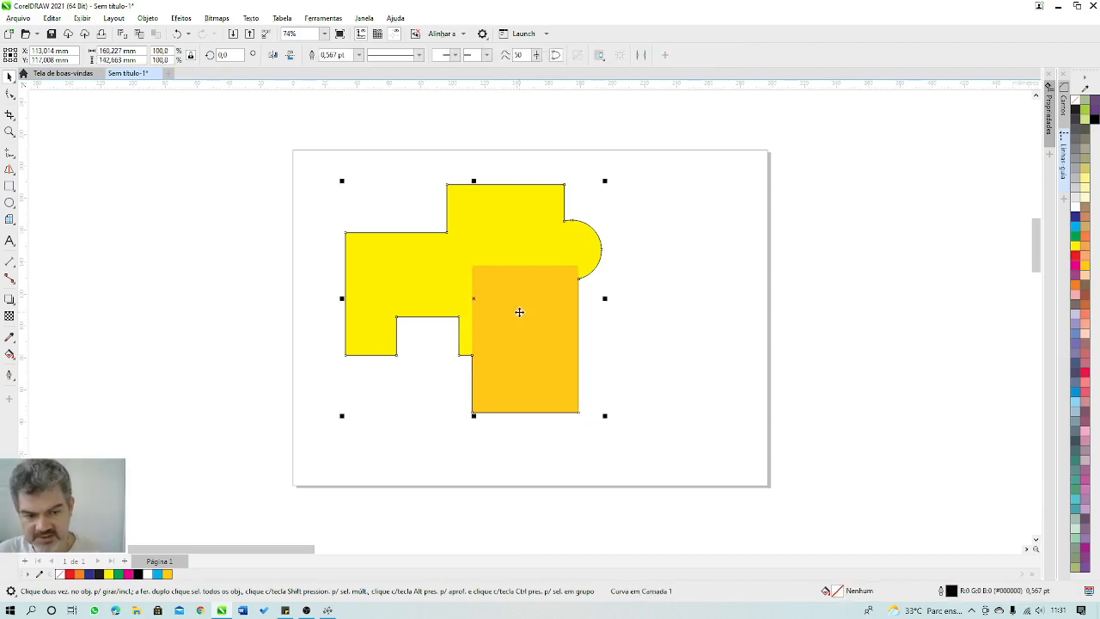
left_click(519, 312, "alt")
left_click(519, 312, "alt")
left_click(519, 312, "alt")
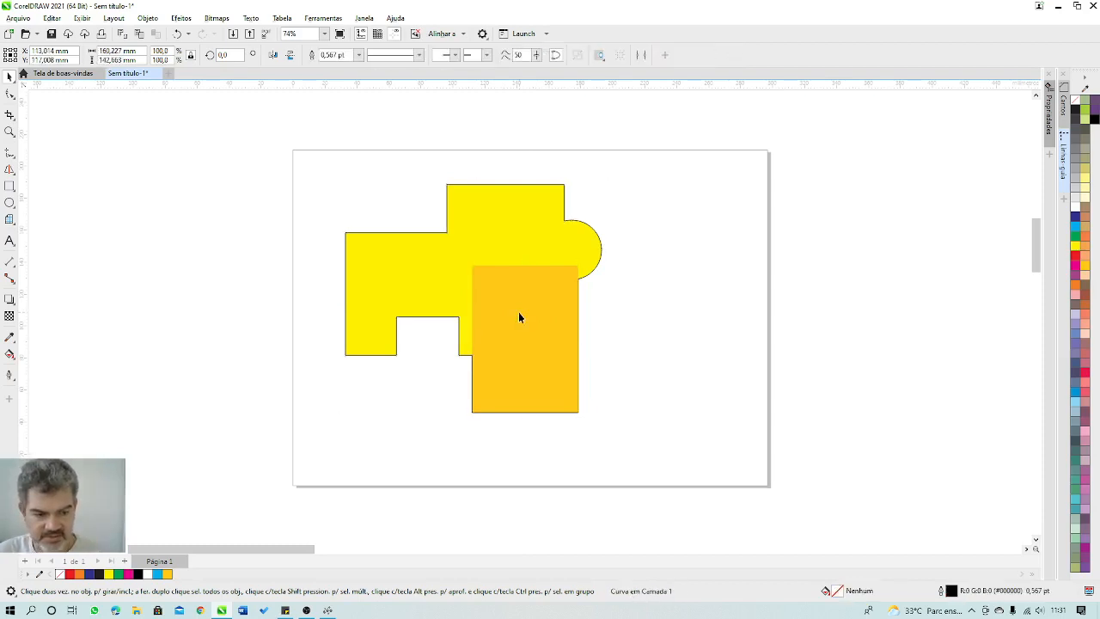
- Select the yellow shape, the boundary curve and the orange rectangle in turn to compare their fill and outline settings
left_click(487, 207)
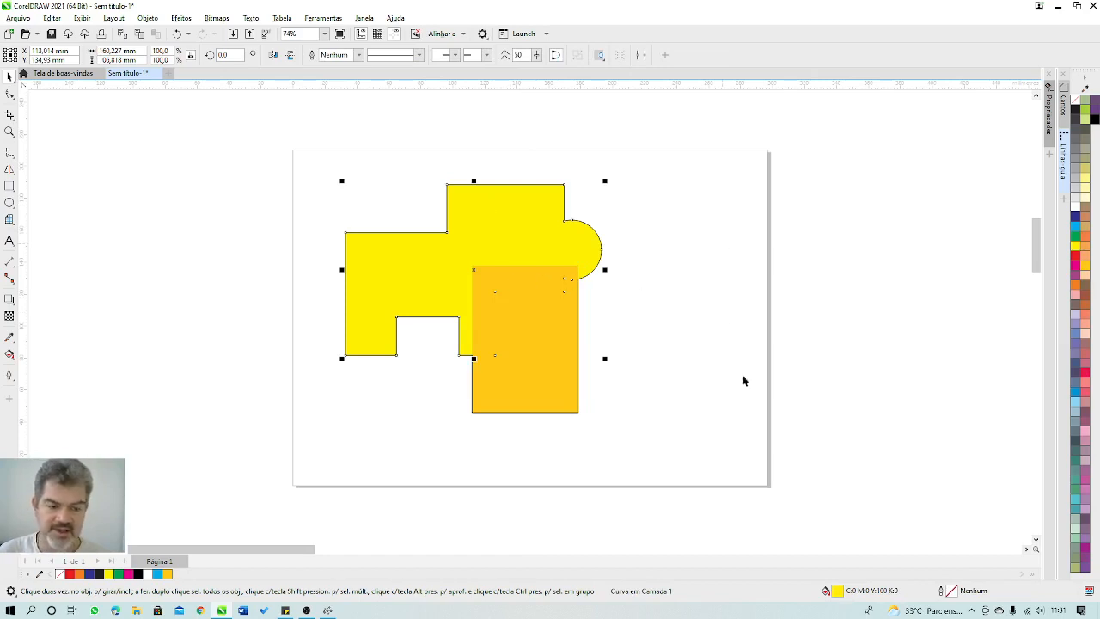
left_click(691, 316)
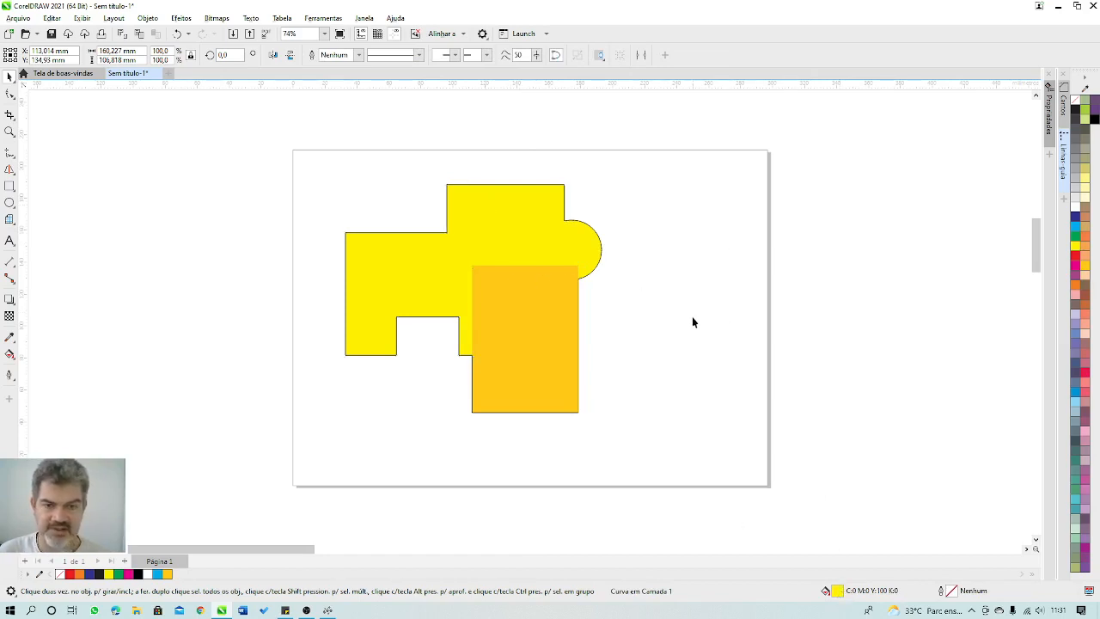
left_click(587, 224)
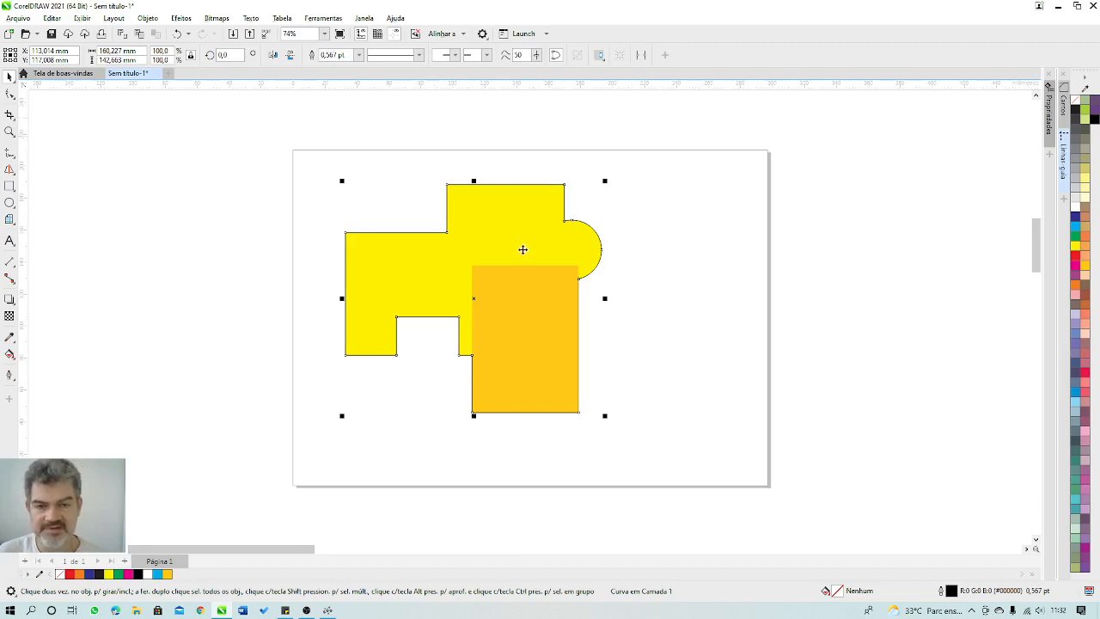
left_click(516, 303)
left_click(677, 295)
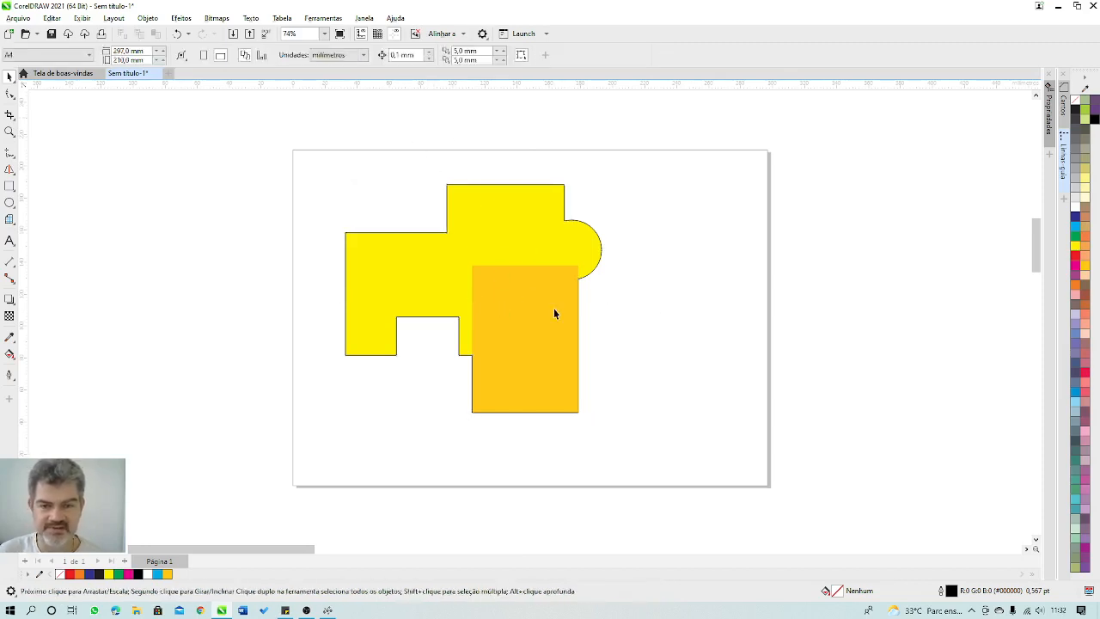
left_click(516, 284)
left_click_drag(676, 261, 410, 462)
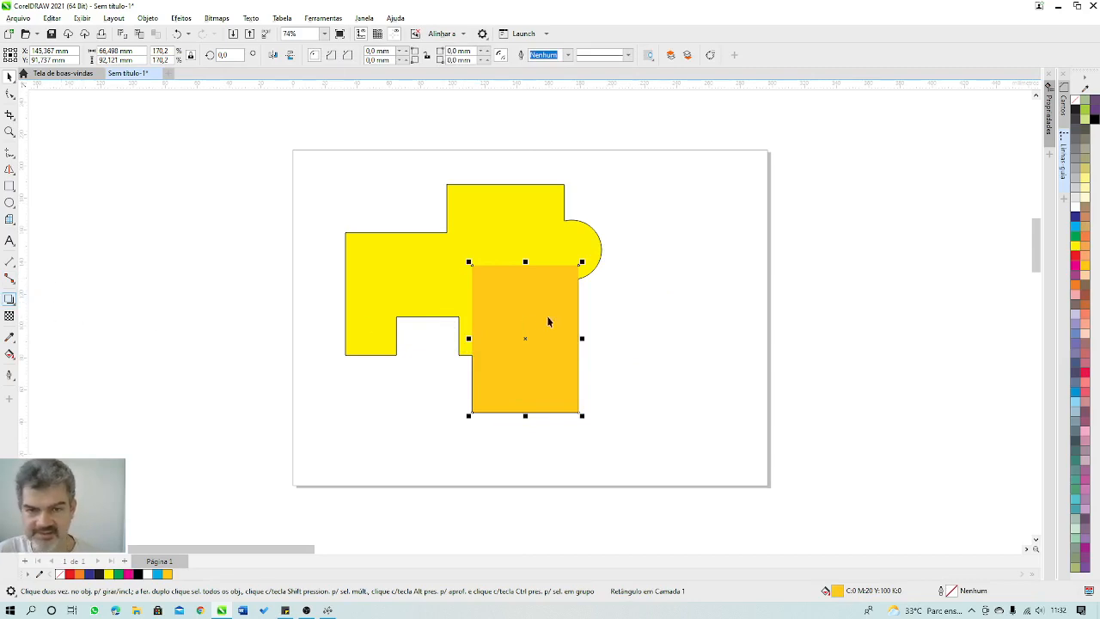
- Add a drop shadow to the orange rectangle, offset about 6 mm left and 8 mm up, with opacity 36 and feathering 23
left_click(10, 300)
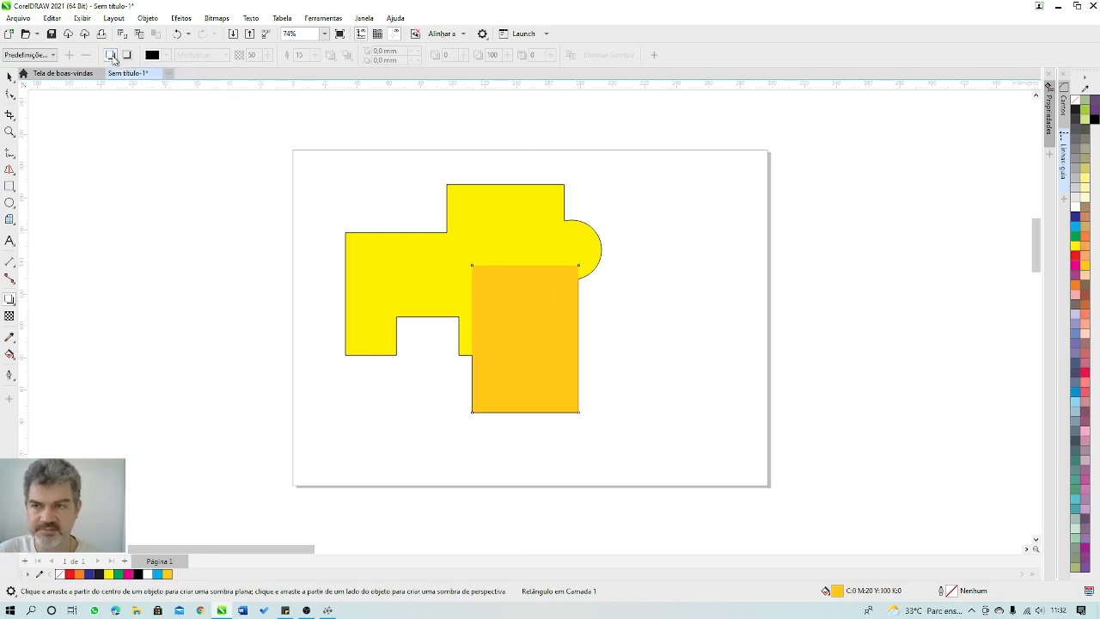
left_click_drag(491, 326, 463, 259)
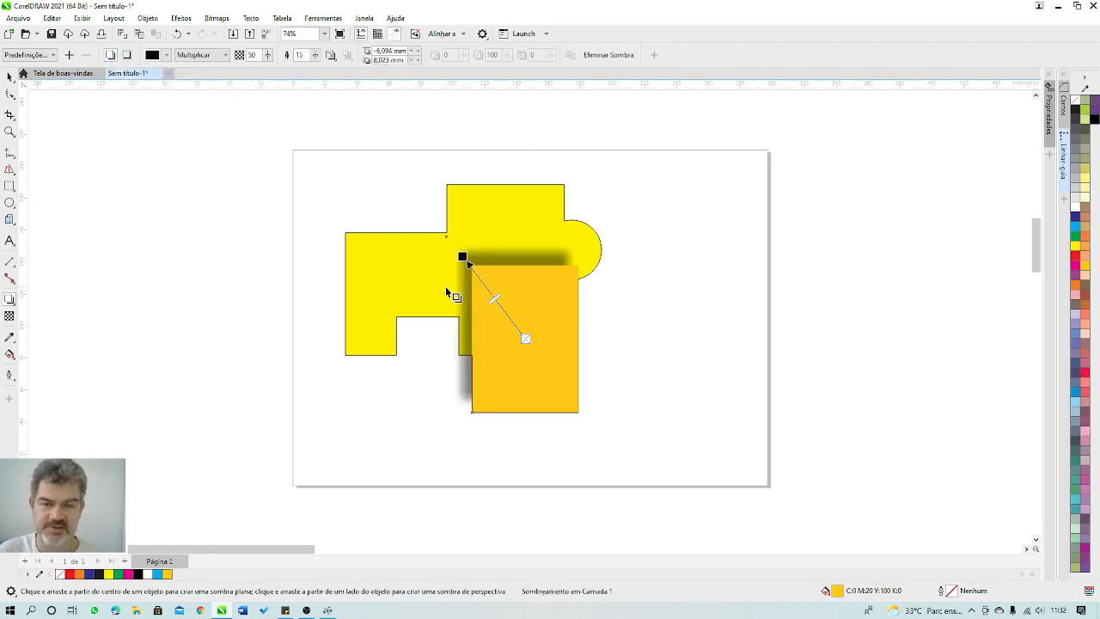
mouse_move(268, 57)
left_mouse_down()
mouse_move(258, 63)
mouse_move(328, 56)
left_mouse_up()
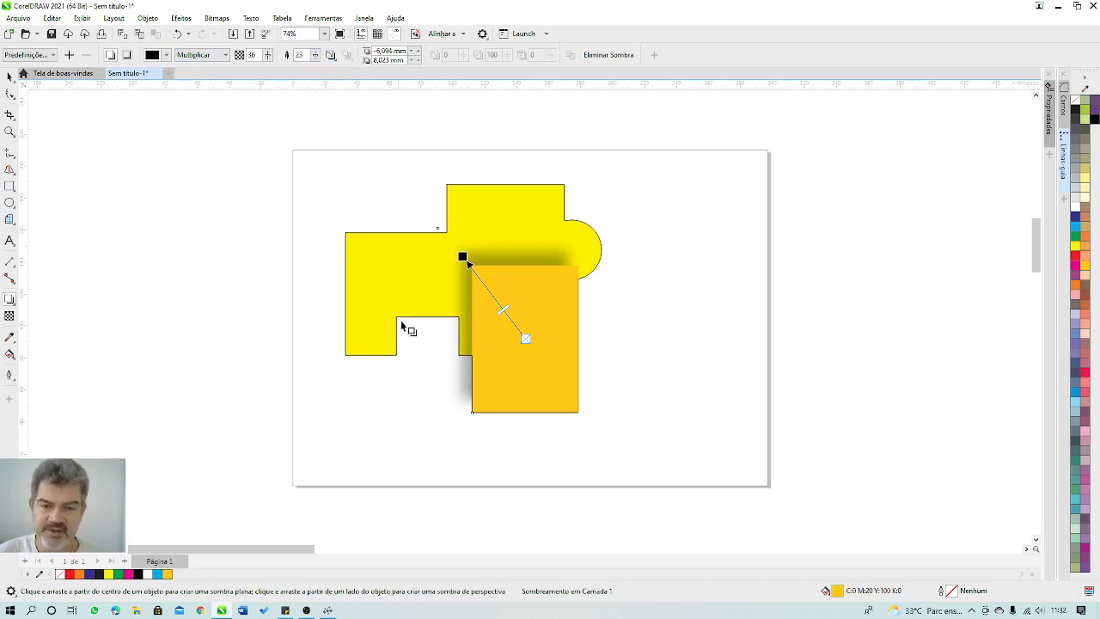
left_click(10, 76)
key("Escape")
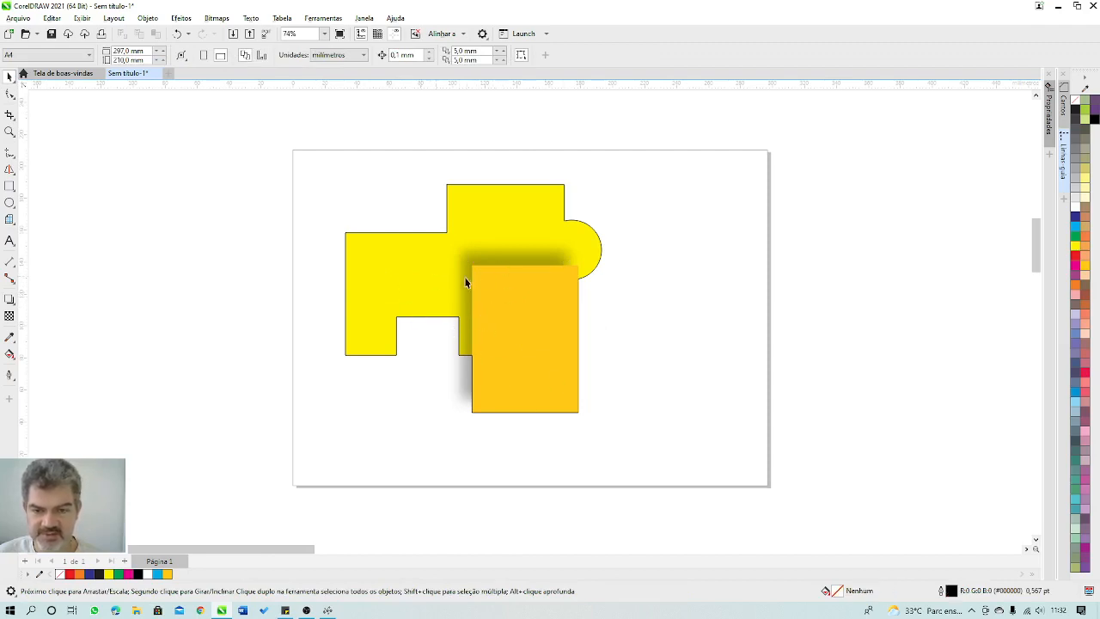
- Select the boundary curve, the orange rectangle and the yellow shape in turn to check which objects are separate
left_click(393, 271)
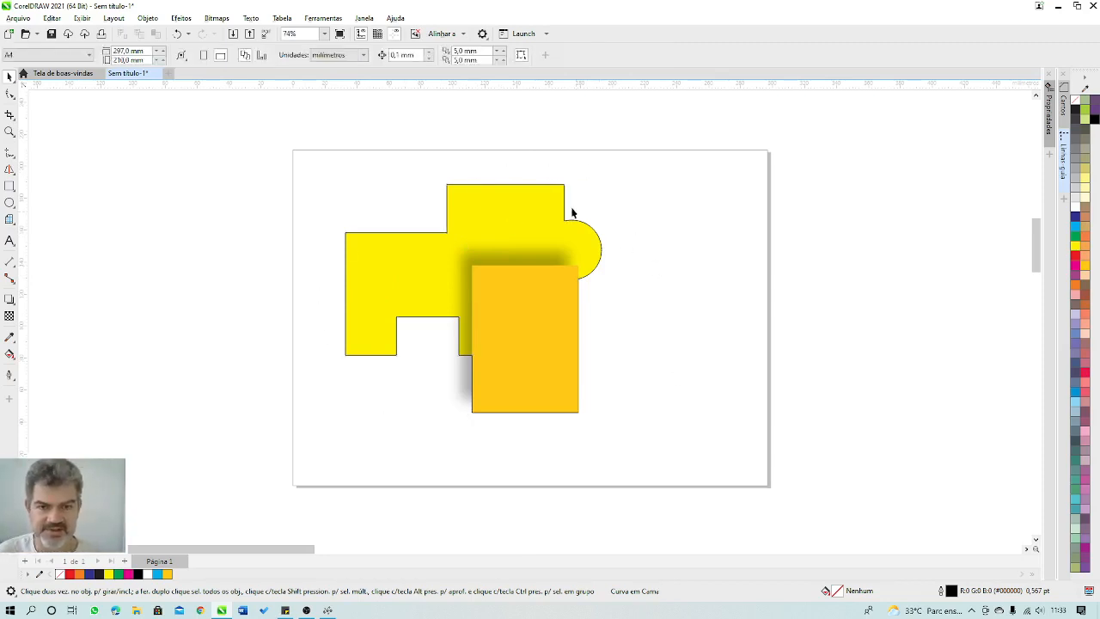
left_click(512, 308)
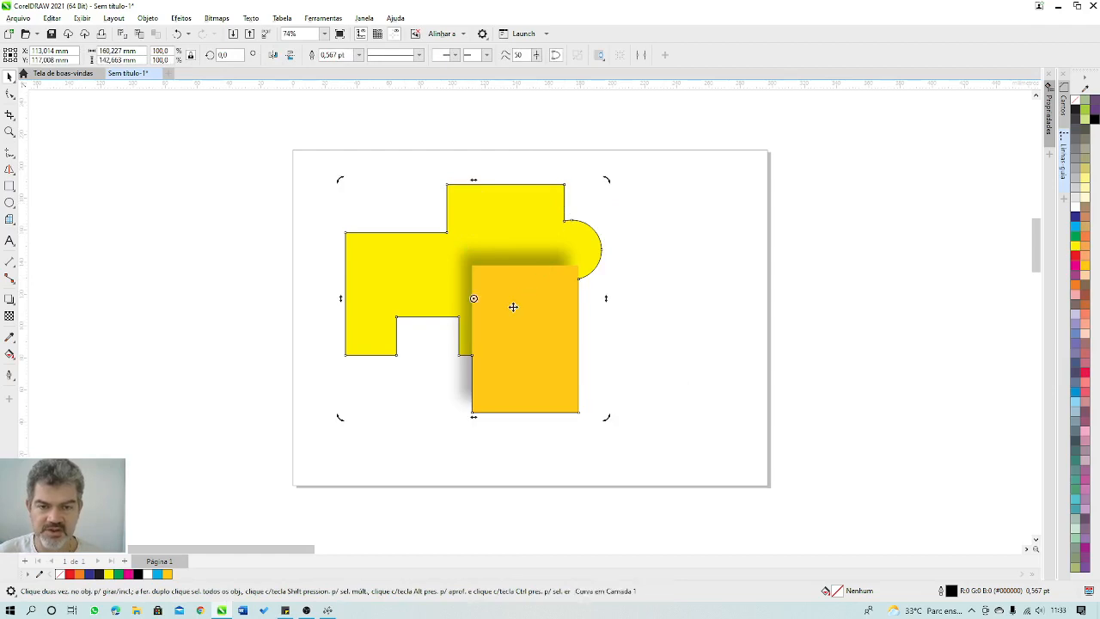
left_click(636, 287)
left_click(506, 291)
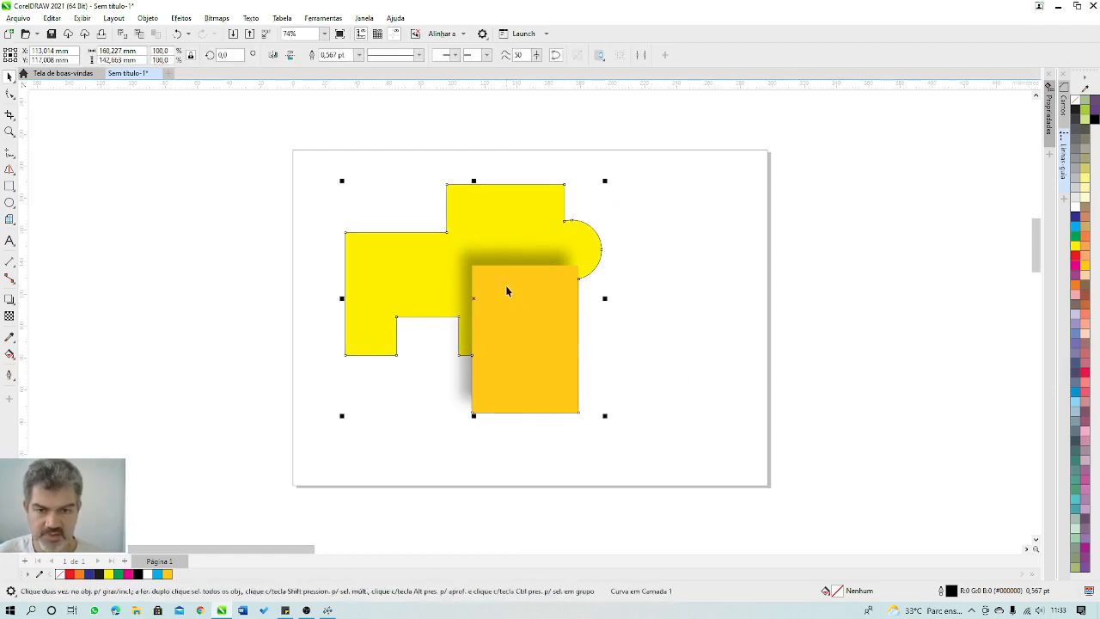
left_click(525, 302)
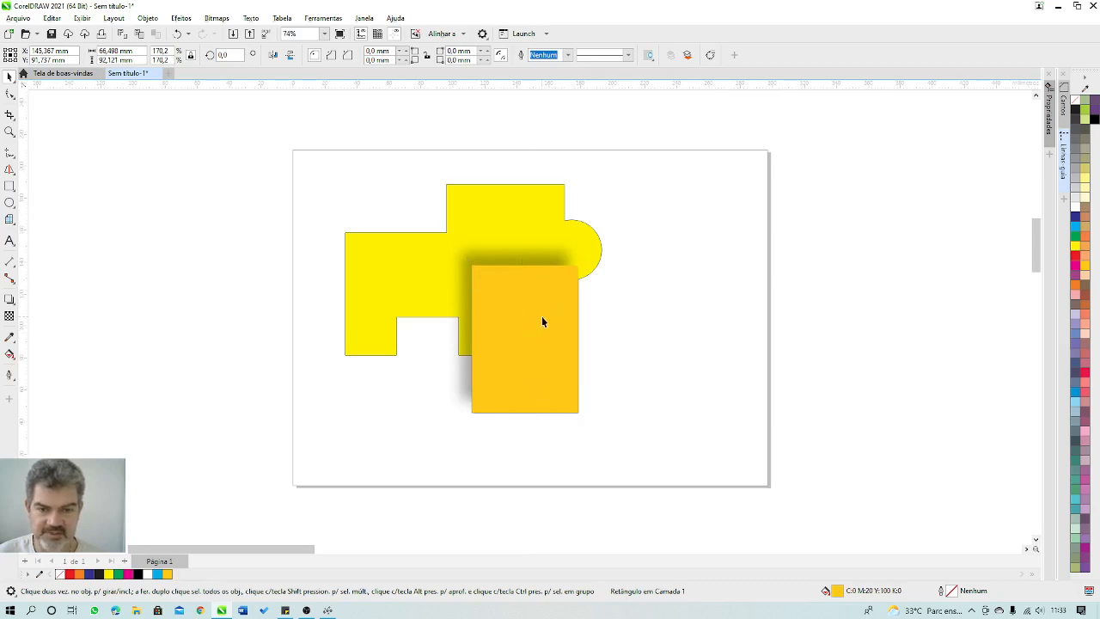
left_click(367, 269)
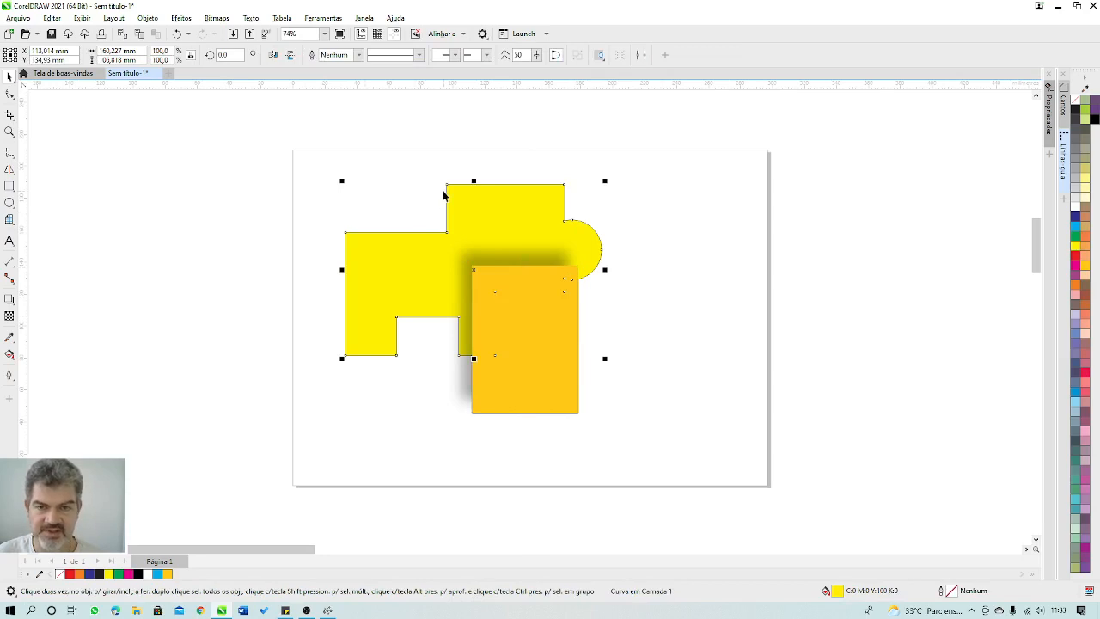
left_click(387, 196)
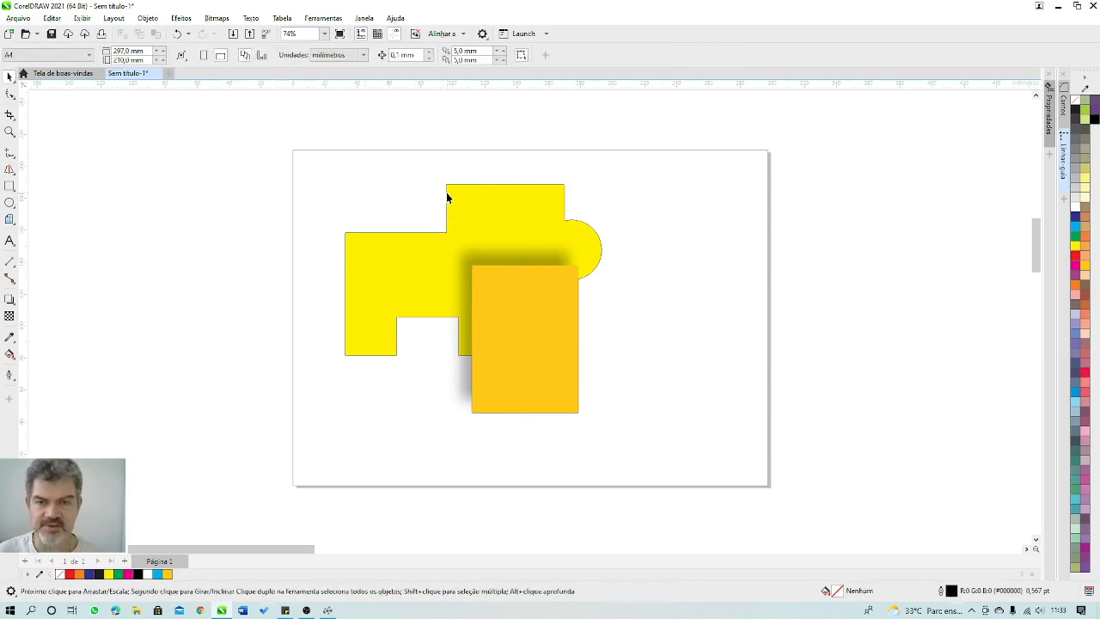
- Examine the yellow shape's edge up close, comparing its own outline with the overlying boundary curve
left_click(447, 193)
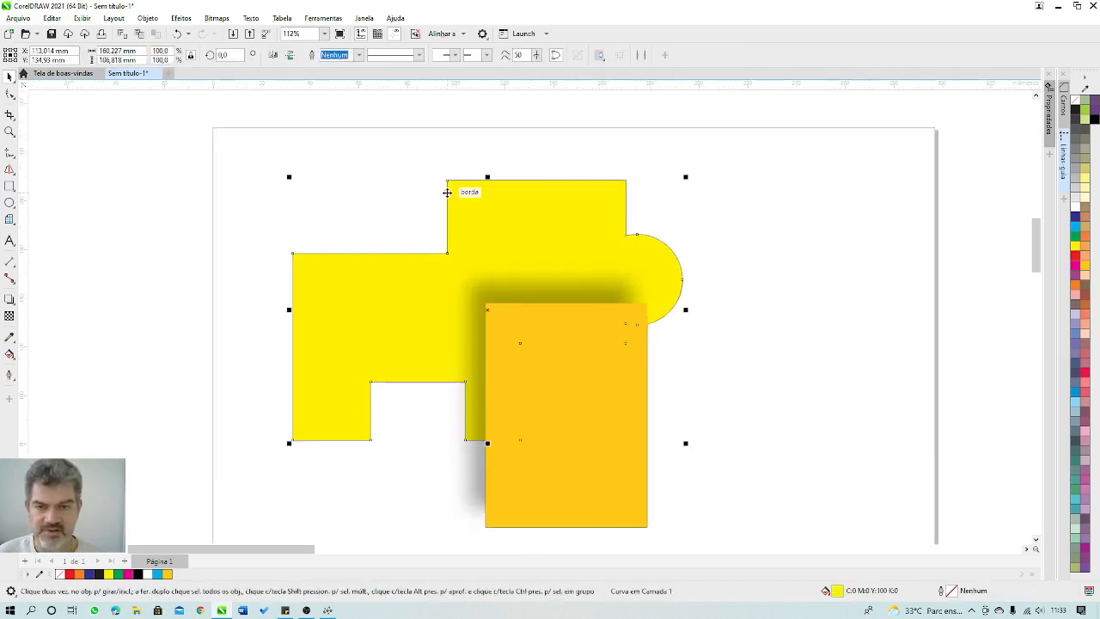
scroll(447, 193, "up", 3)
scroll(447, 192, "up", 1)
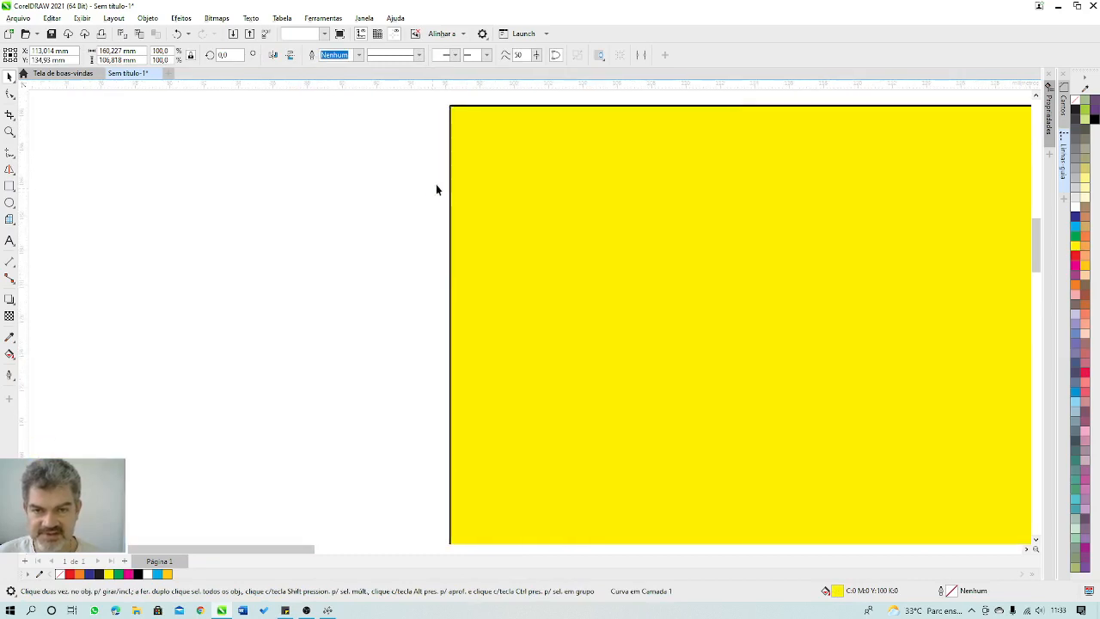
left_click(449, 183)
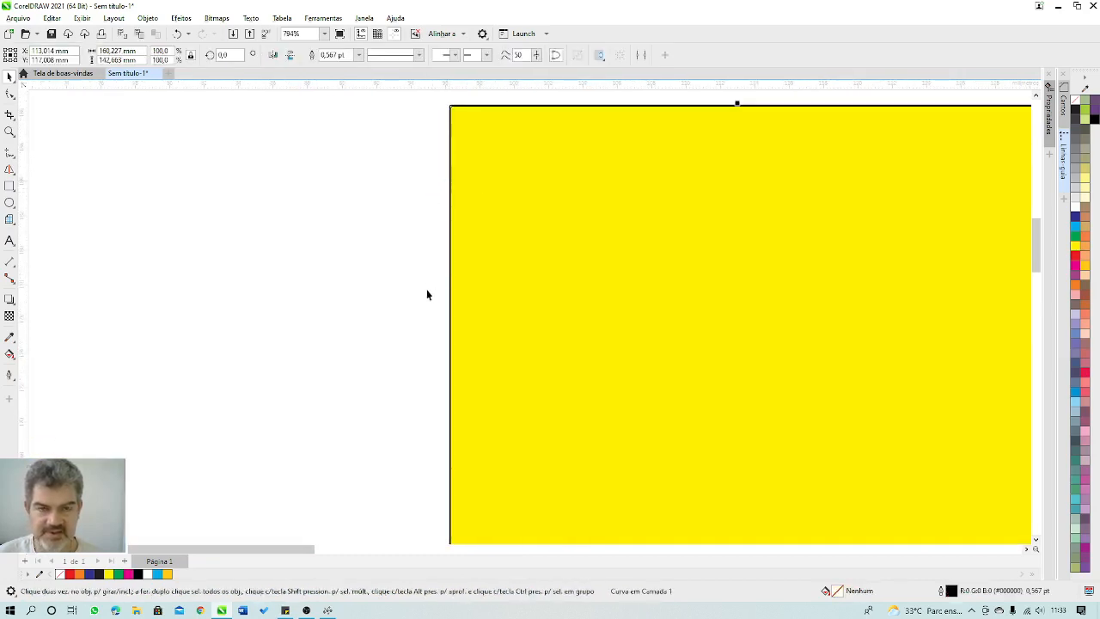
scroll(427, 292, "down", 4)
left_click_drag(785, 324, 771, 213)
left_click(281, 311)
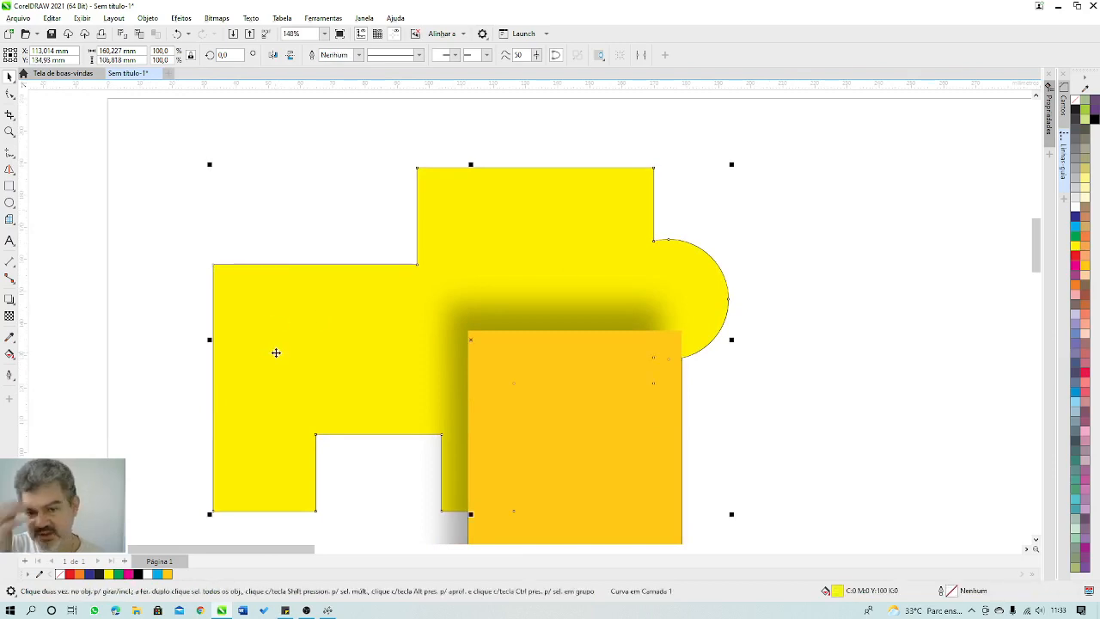
left_click_drag(43, 362, 723, 282)
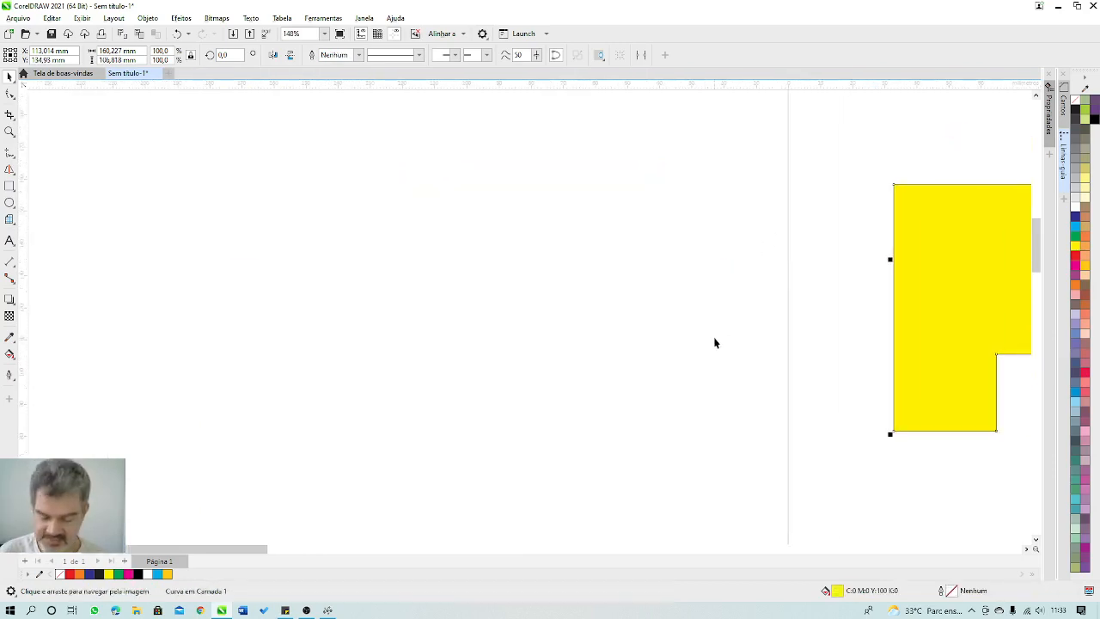
key("F4")
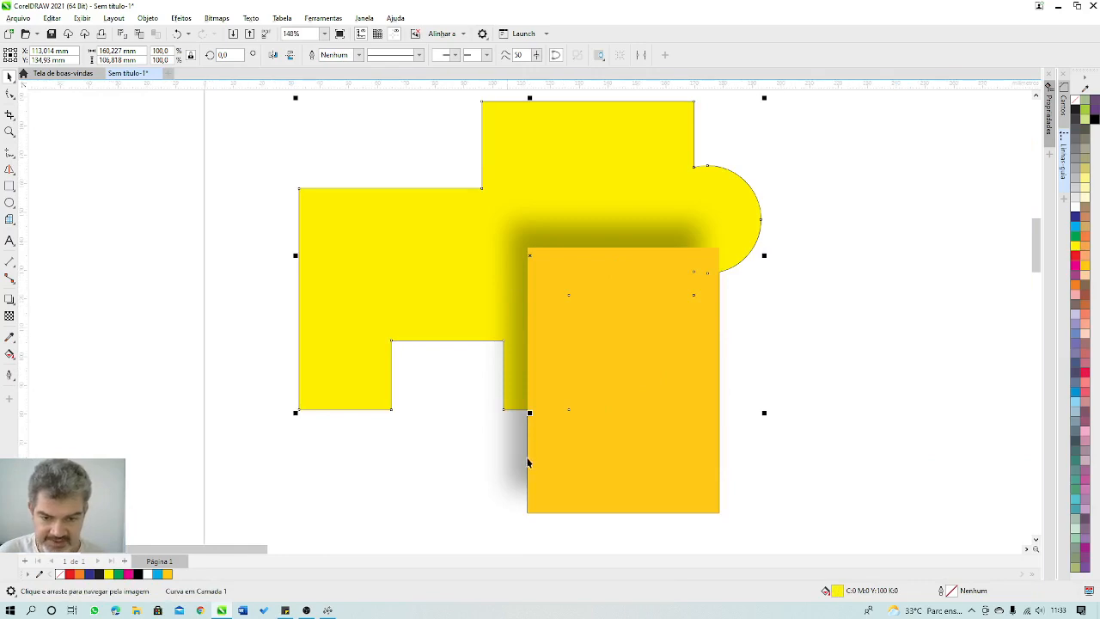
key("Escape")
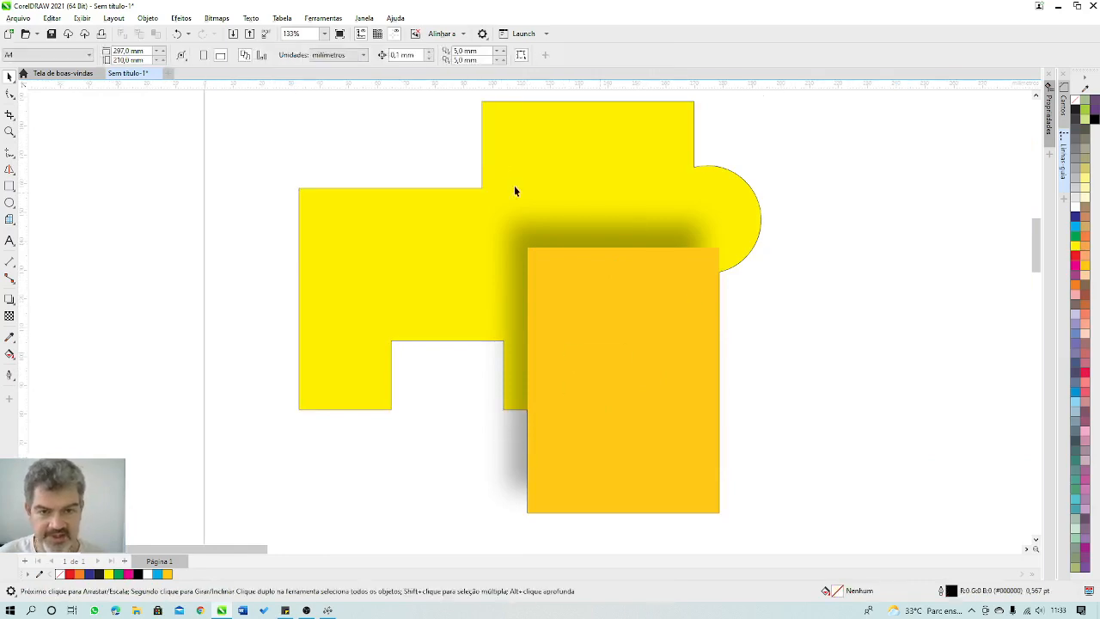
- PowerClip the yellow shape inside the boundary curve by picking the curve's outline as the container
left_click(374, 225)
scroll(373, 206, "up", 4)
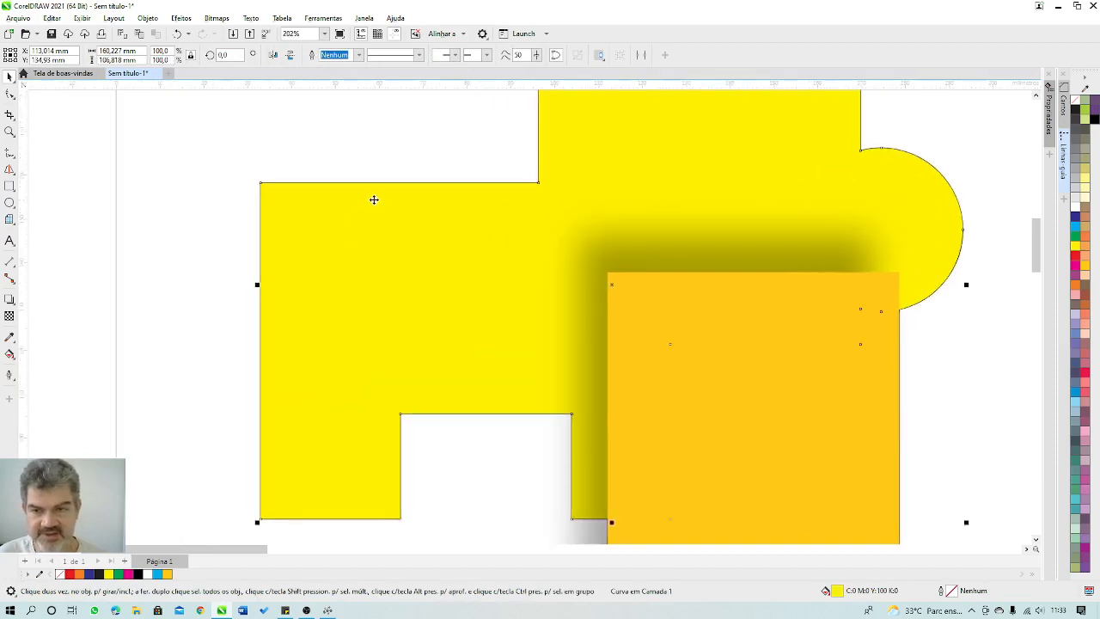
scroll(398, 186, "up", 4)
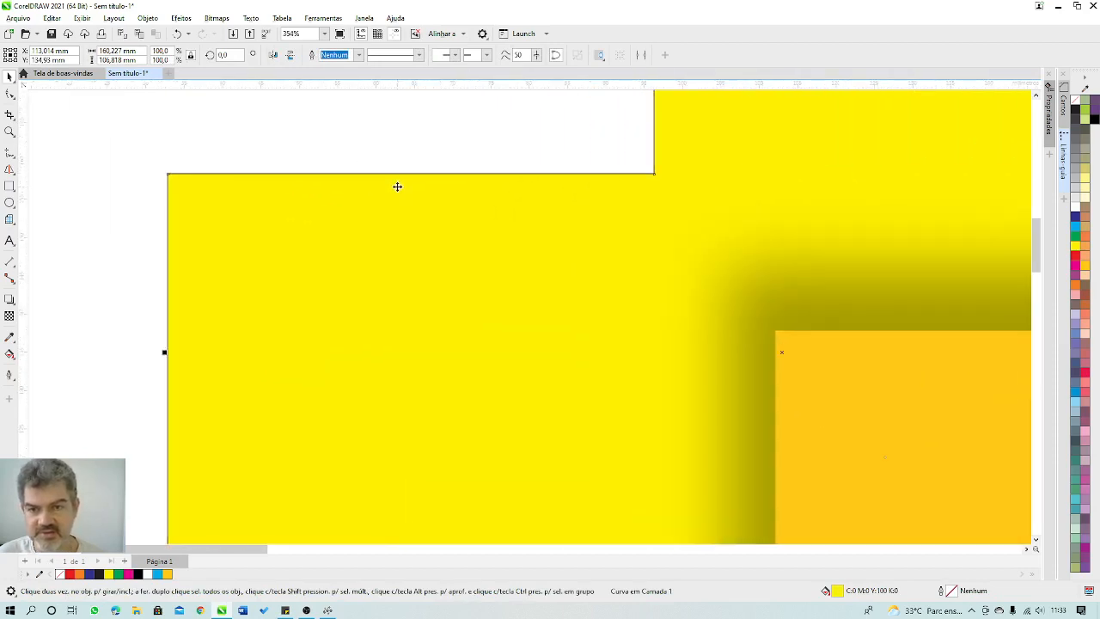
left_click(154, 19)
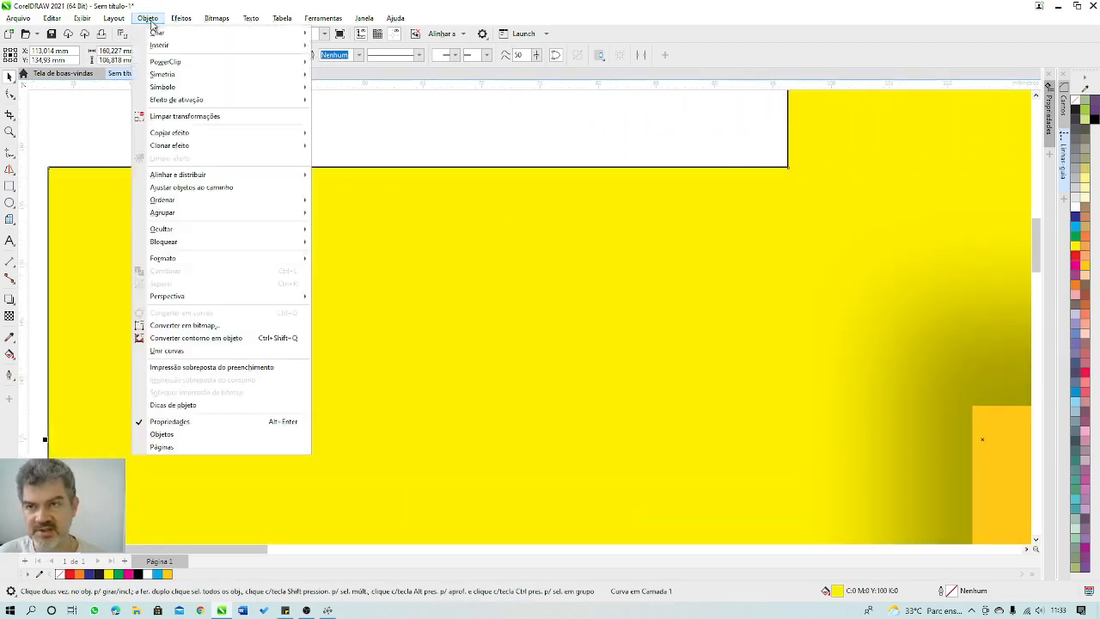
mouse_move(176, 62)
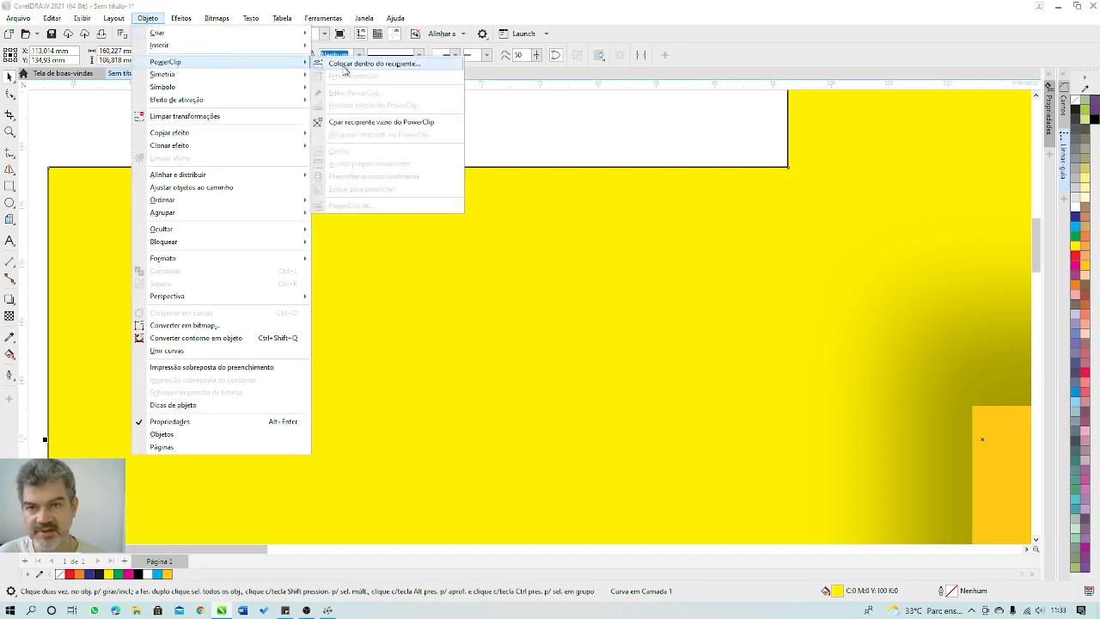
left_click(325, 66)
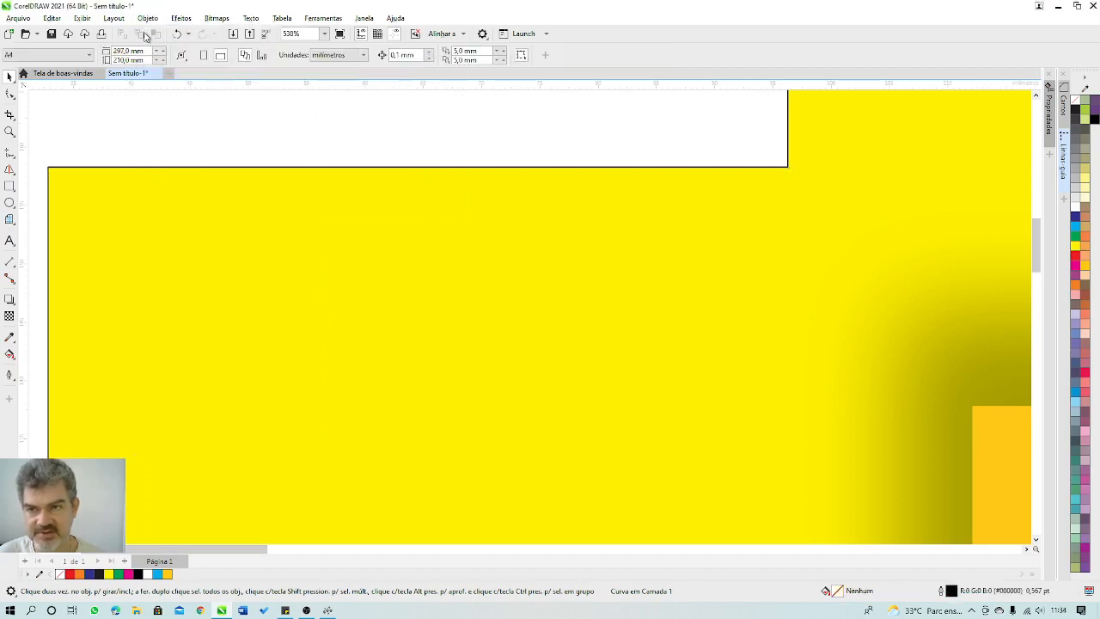
left_click(148, 19)
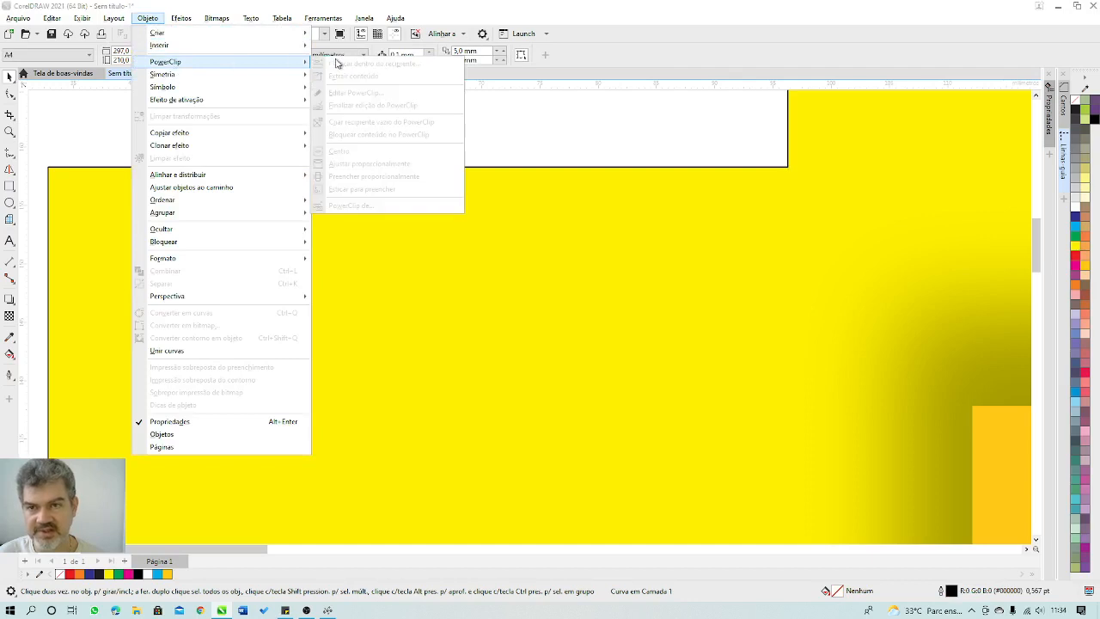
left_click(477, 166)
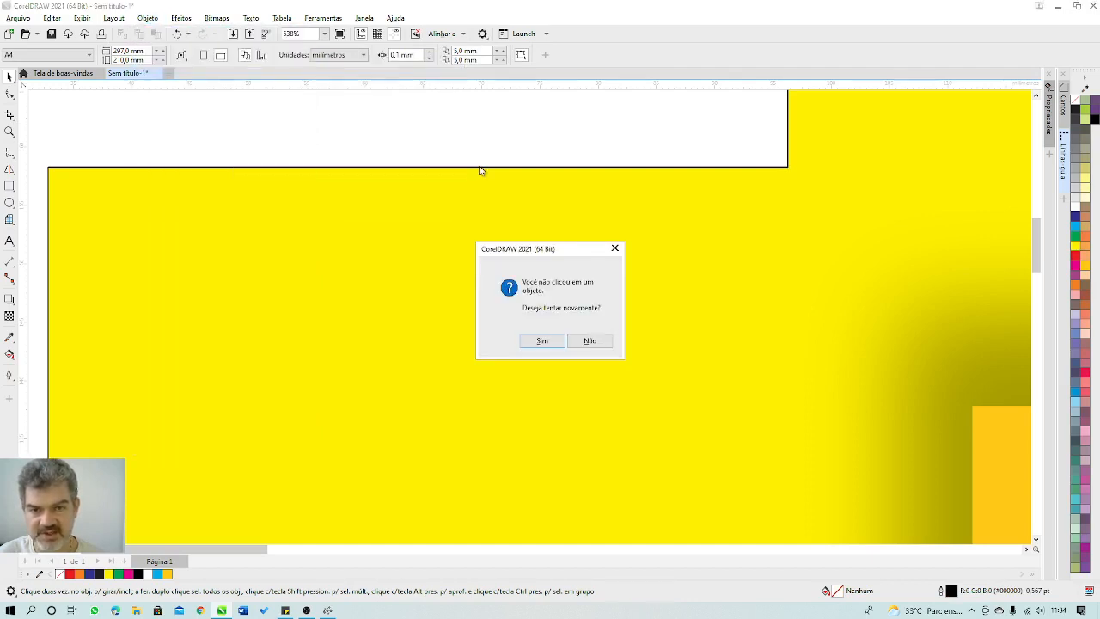
left_click(559, 336)
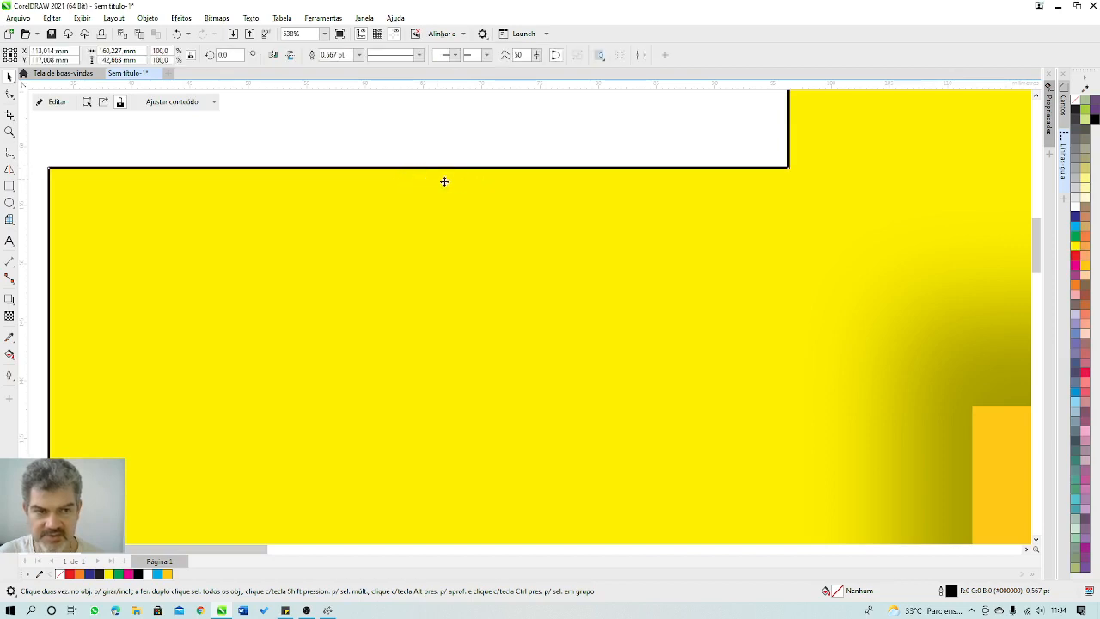
key("F4")
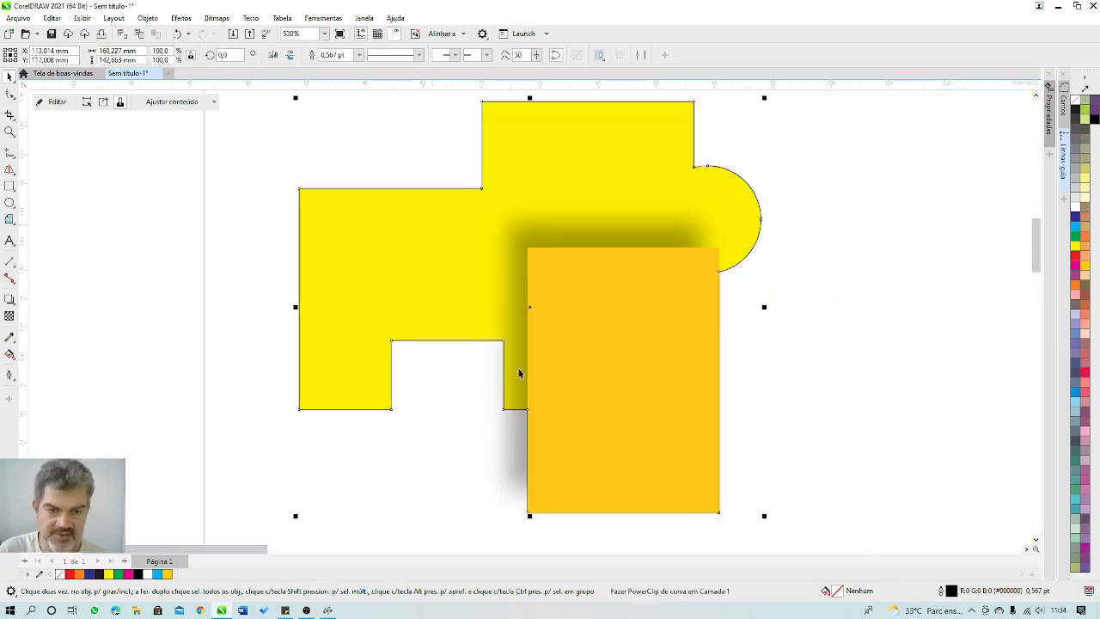
left_click(804, 307)
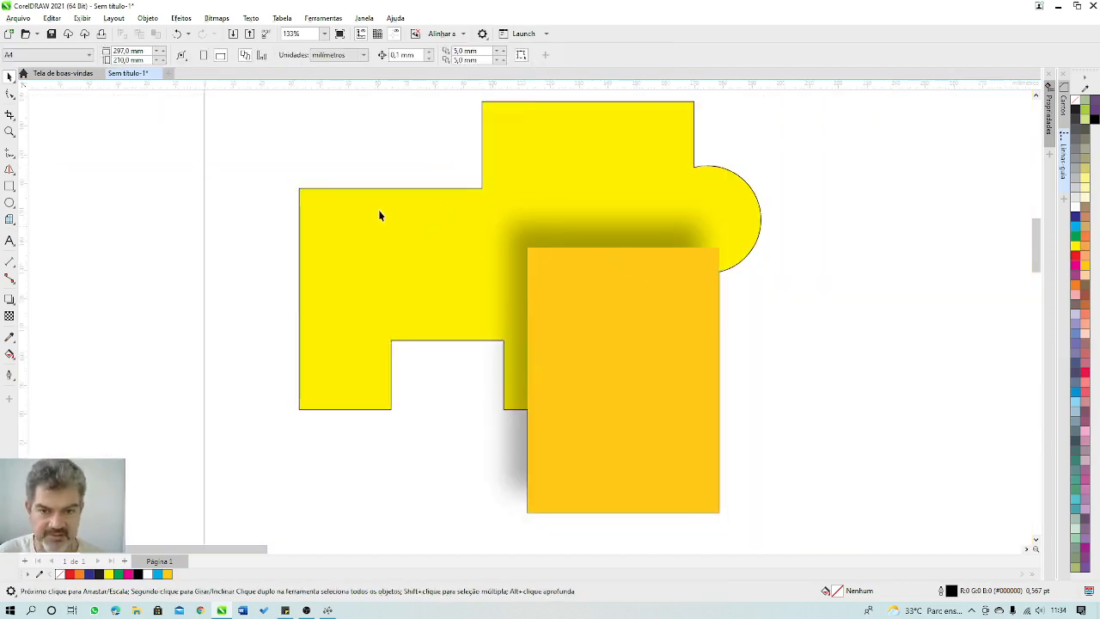
- PowerClip the orange rectangle with its drop shadow inside the boundary curve that holds the yellow shape
left_click(577, 275)
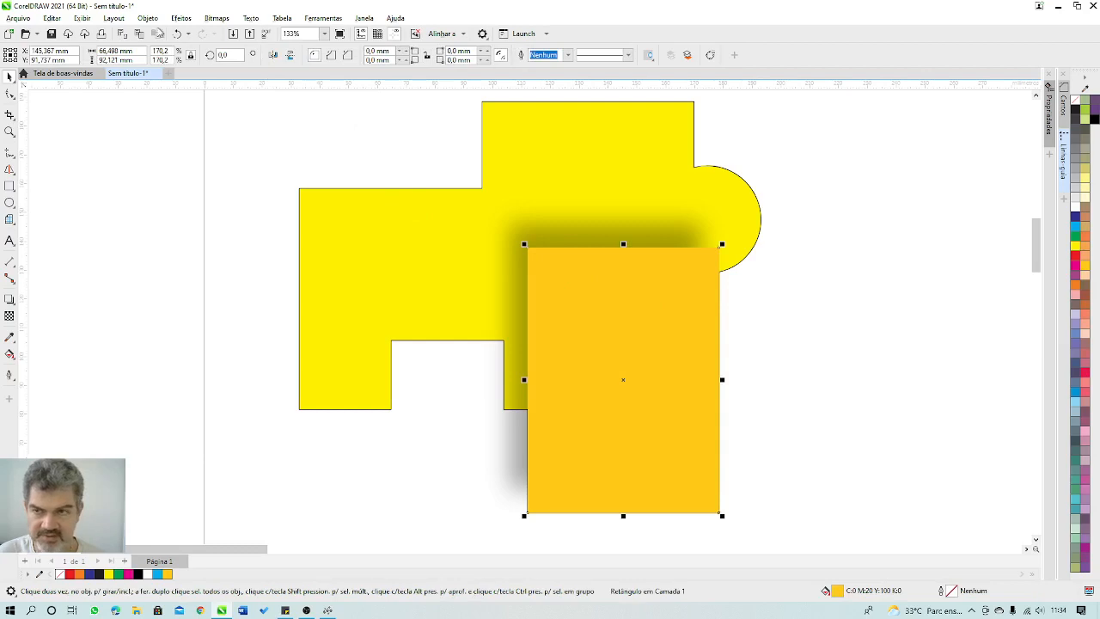
left_click(147, 18)
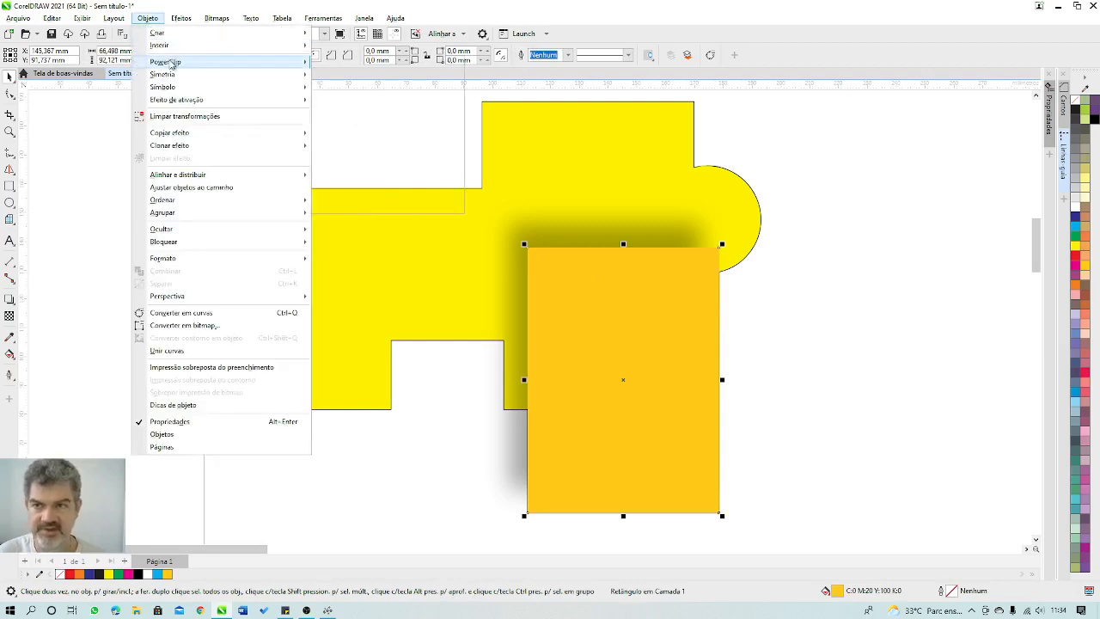
mouse_move(175, 62)
left_click(351, 66)
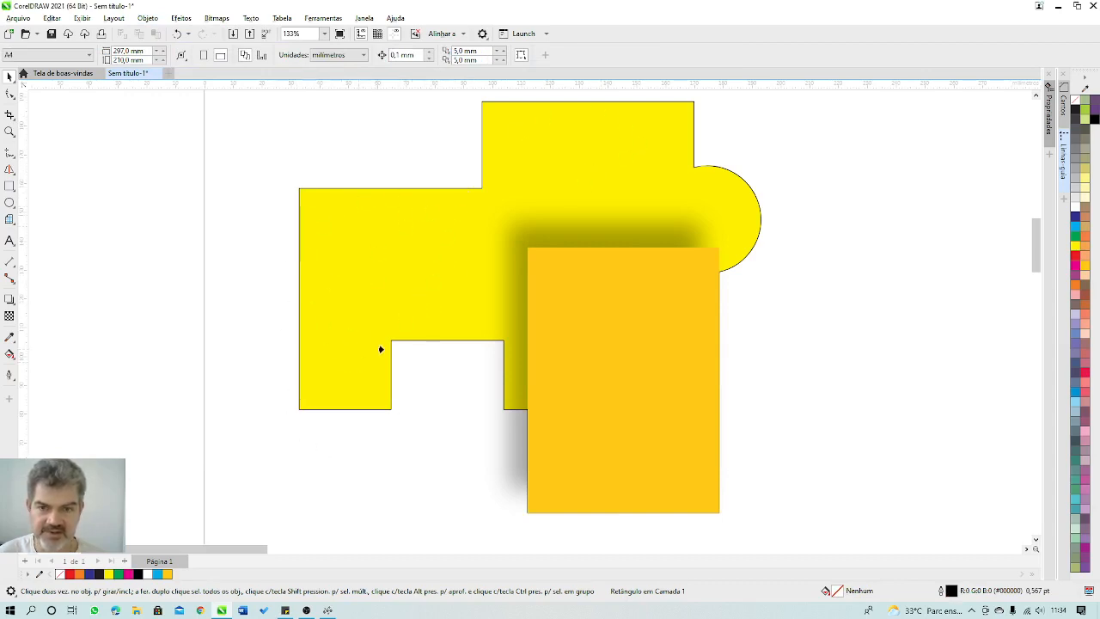
left_click(351, 260)
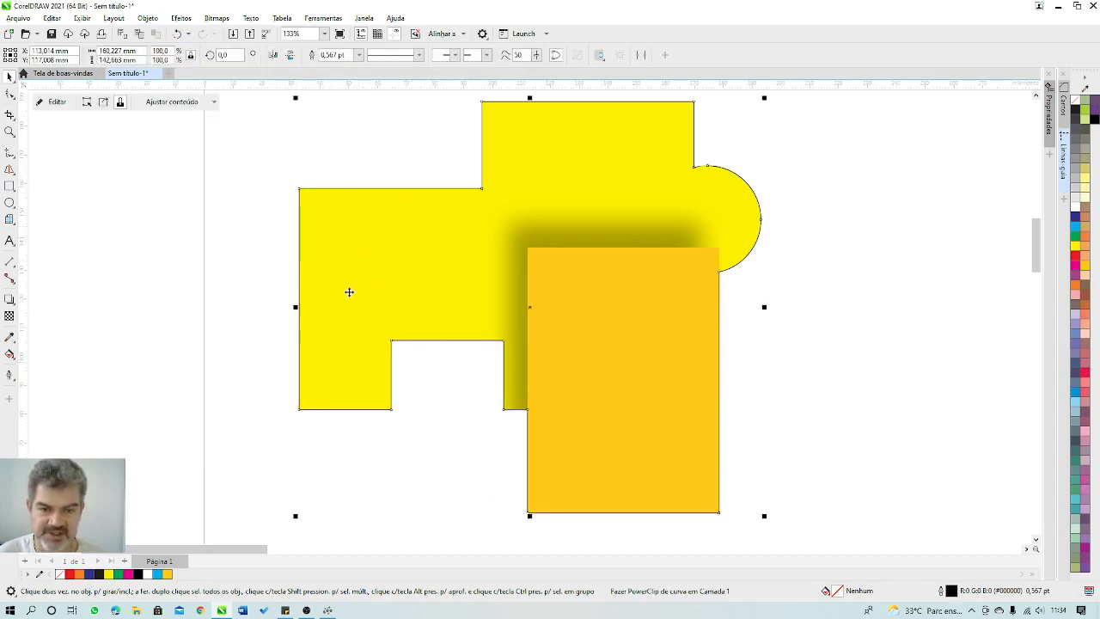
left_click(847, 273)
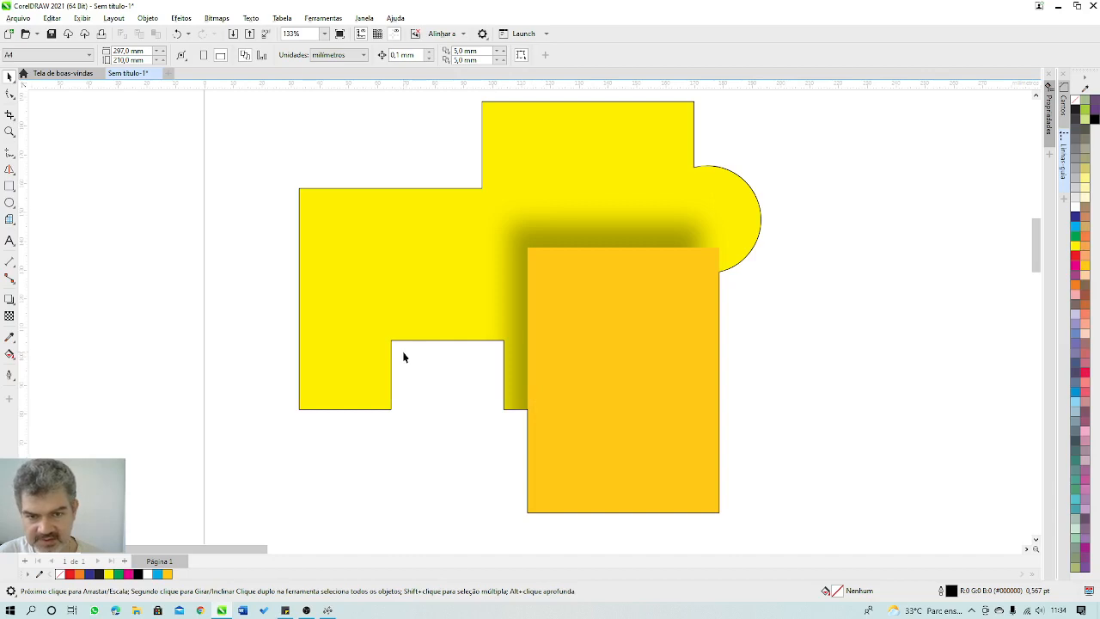
- Open the boundary curve's PowerClip contents for editing and move the orange rectangle down and to the right
left_click(412, 295)
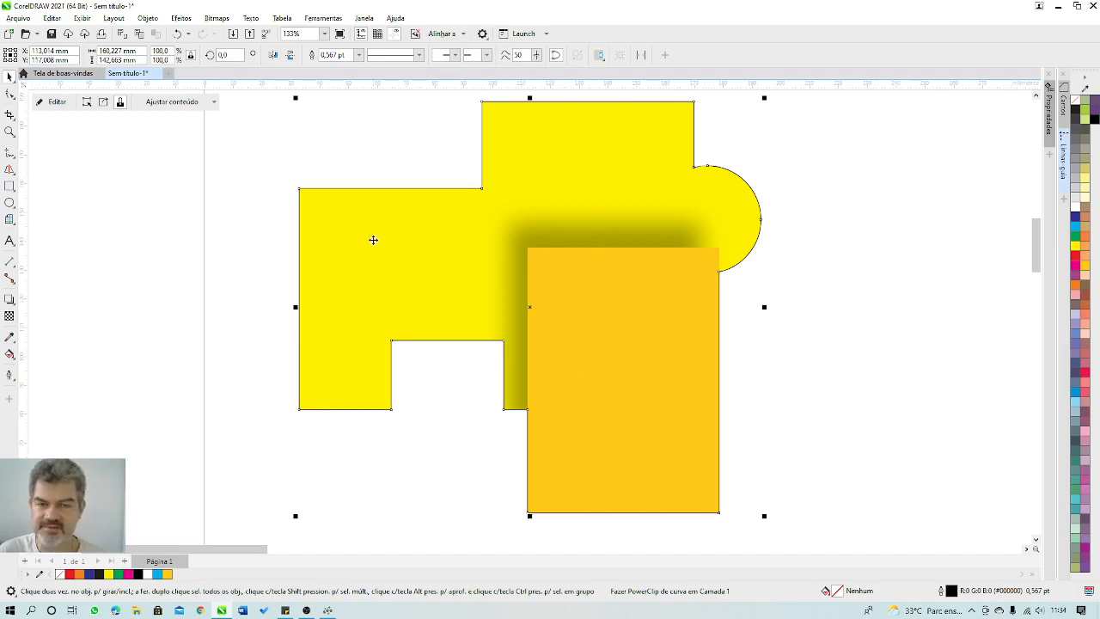
left_click(53, 103)
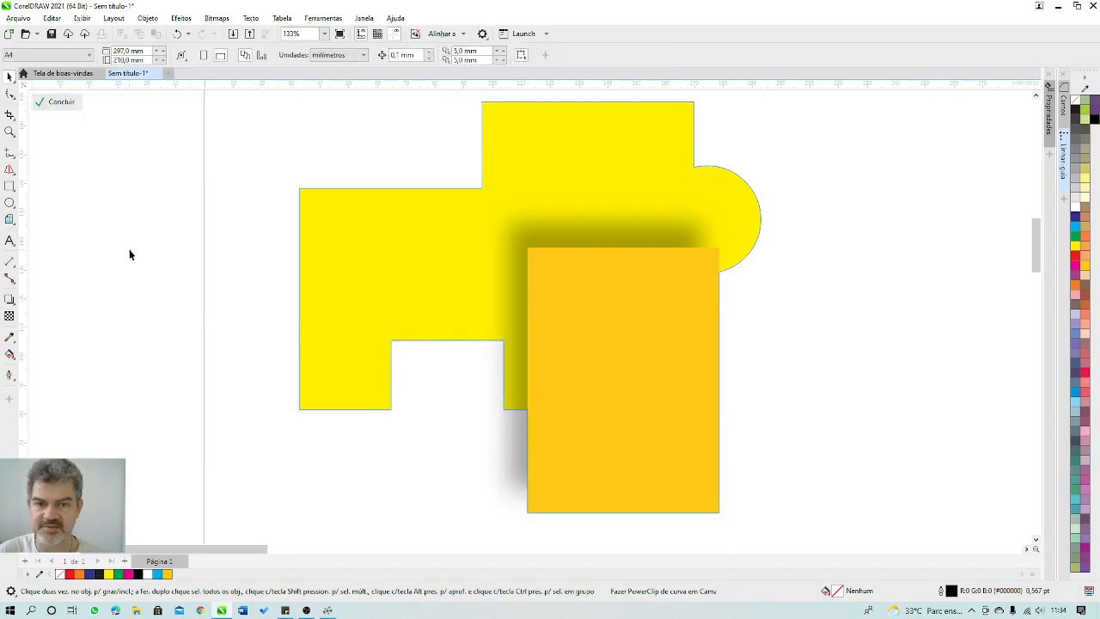
left_click_drag(651, 331, 716, 352)
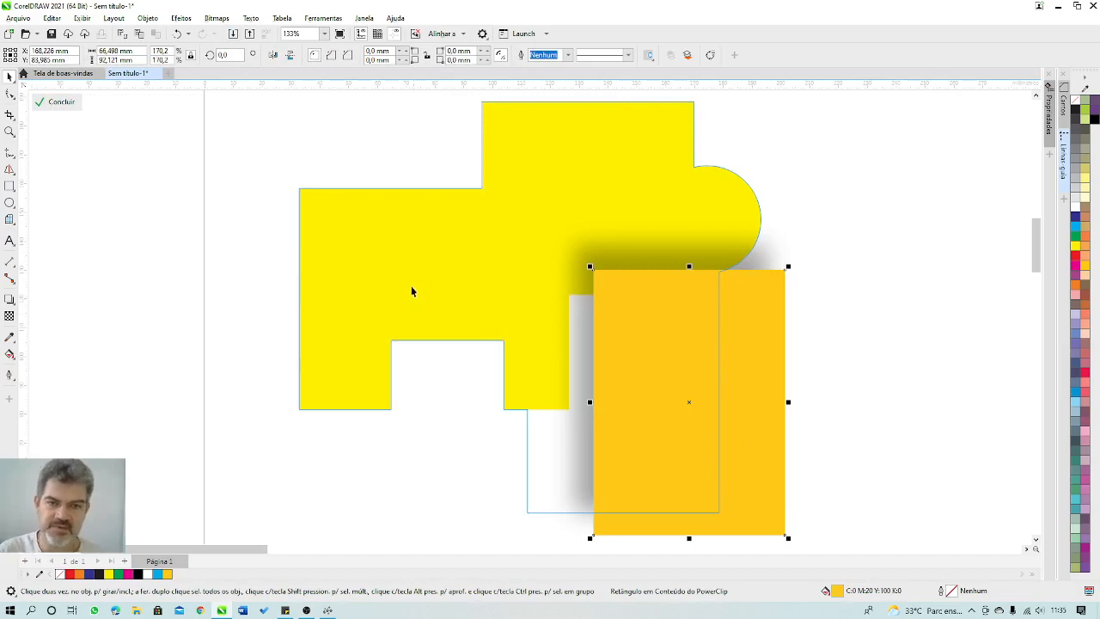
- Undo the orange rectangle's move and set its drop shadow to opacity 39 and feathering 14
left_click(176, 35)
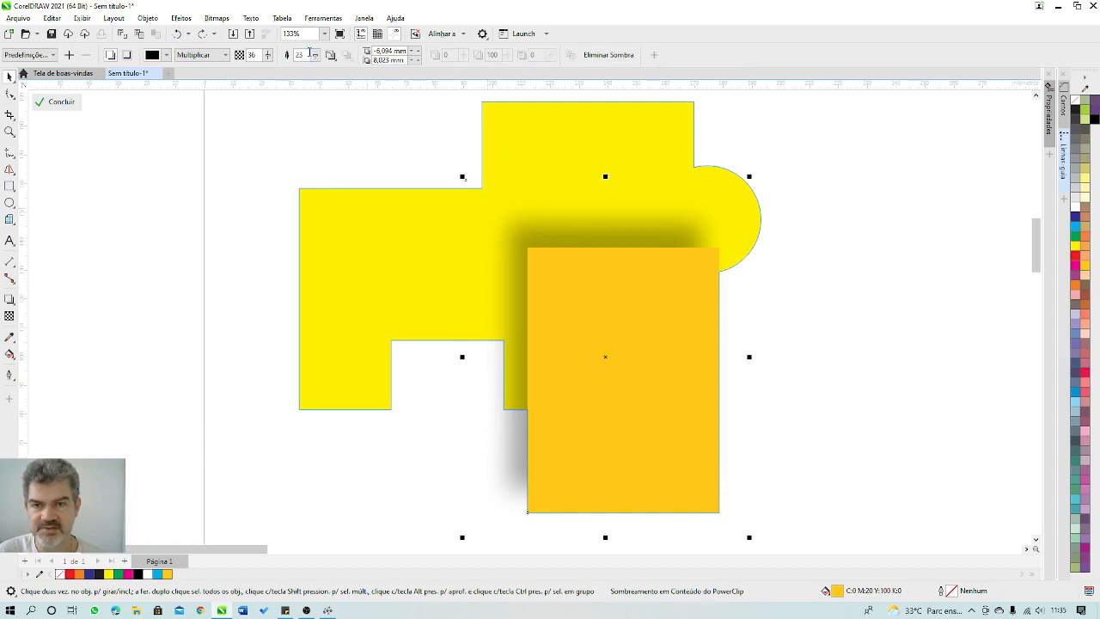
left_click_drag(268, 55, 317, 59)
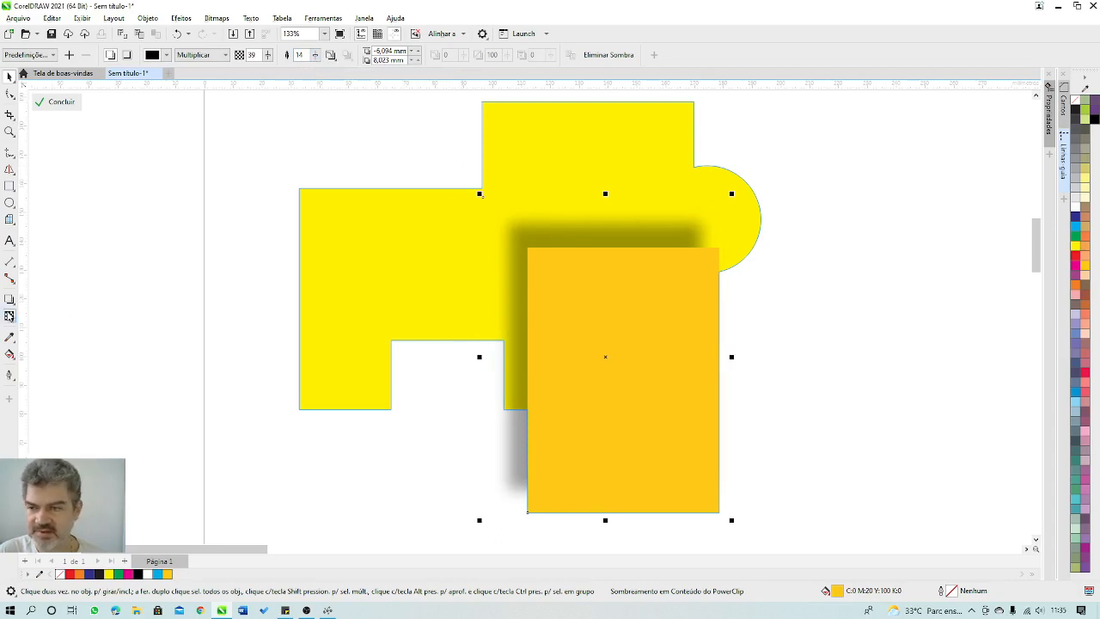
- Bring the orange rectangle's drop shadow closer, to an offset of about -3.3 mm by 4.0 mm, and finish editing the PowerClip contents
left_click(9, 299)
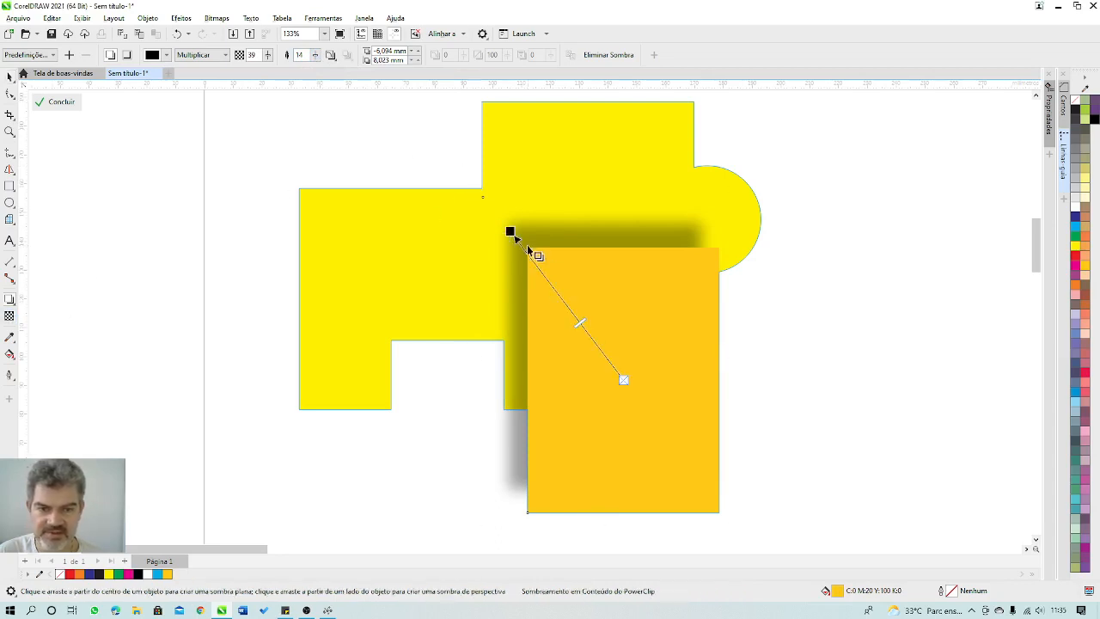
left_click_drag(515, 238, 520, 259)
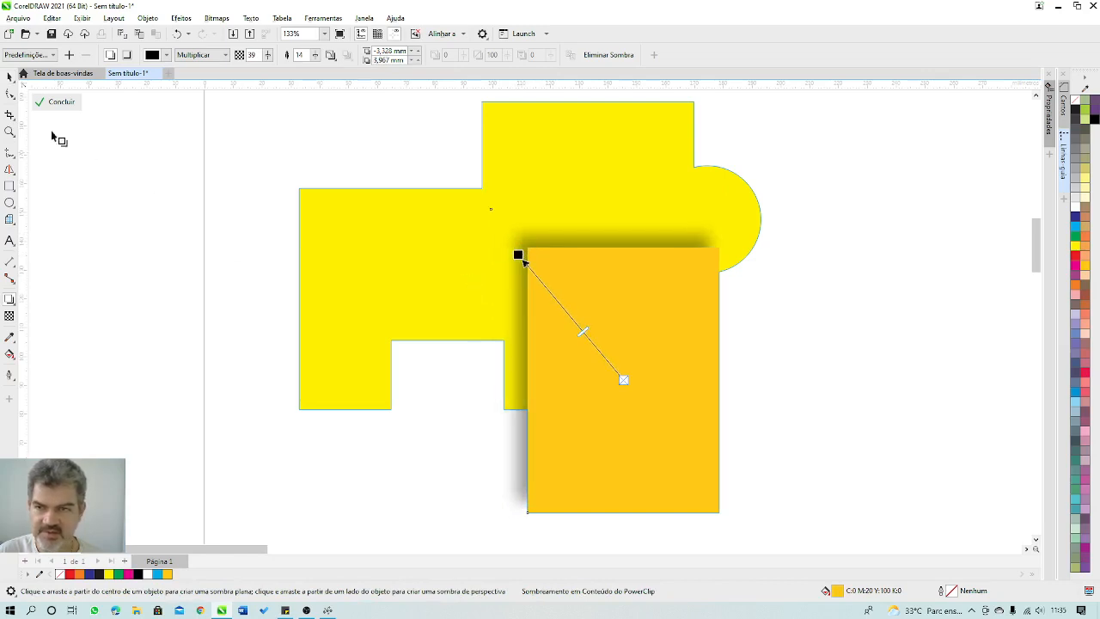
left_click(58, 102)
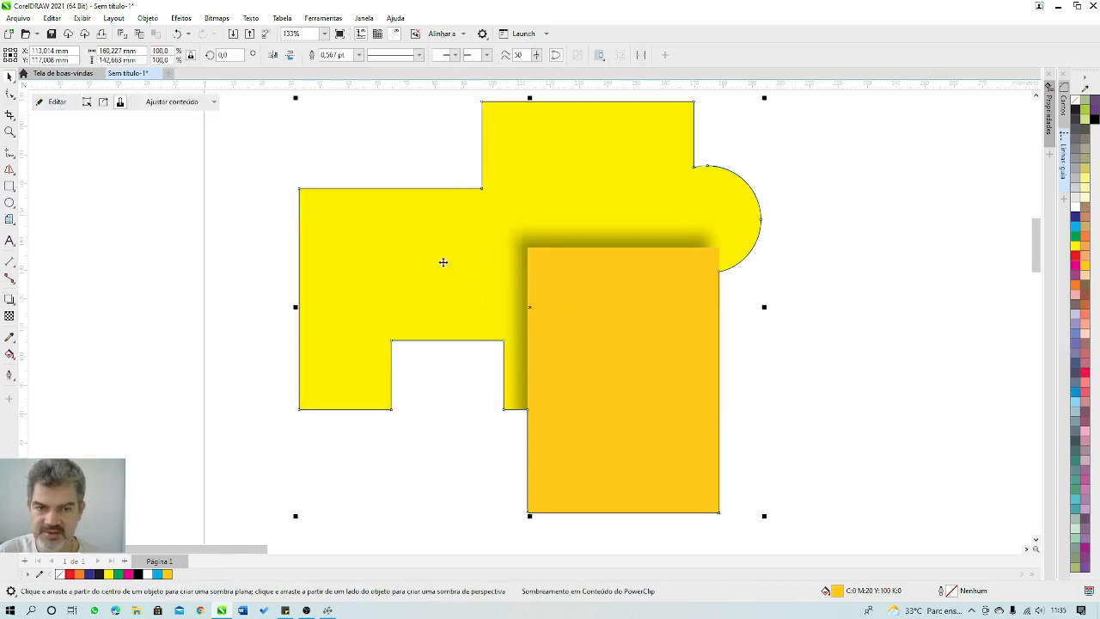
left_click(882, 325)
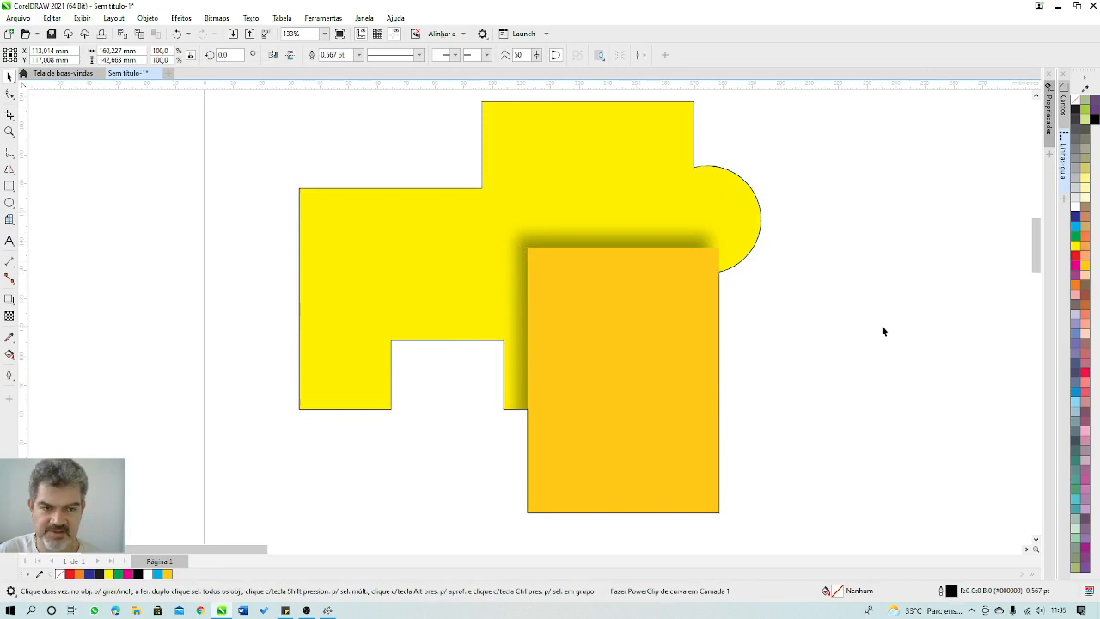
- Add a drop shadow with opacity 50 and feathering 15 around the whole PowerClip curve
left_click(750, 195)
scroll(697, 418, "down", 2)
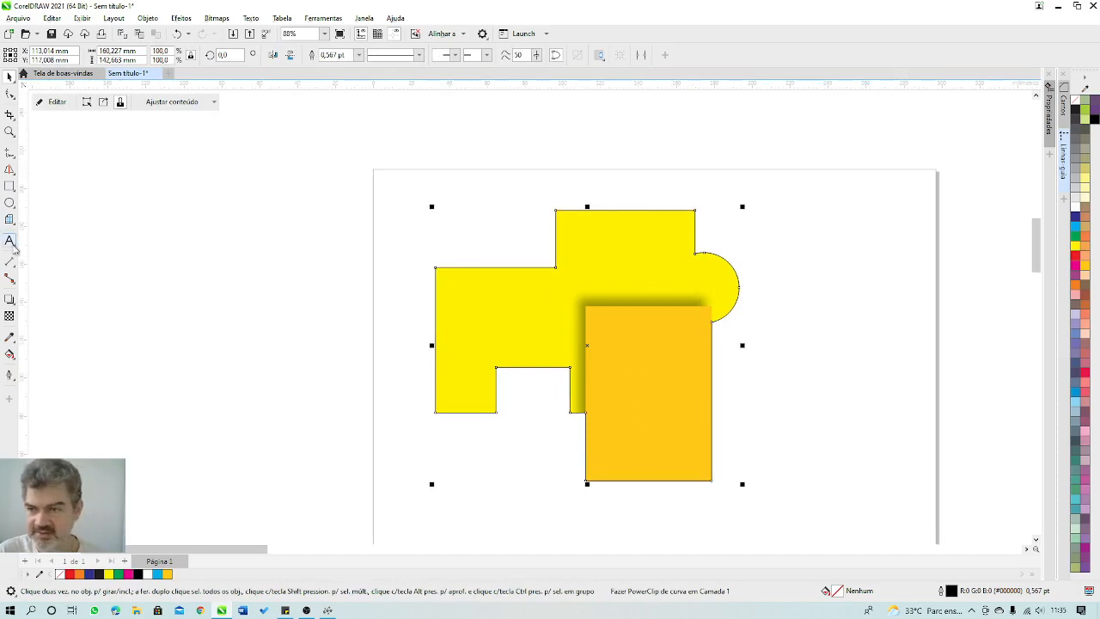
left_click(10, 299)
left_click_drag(590, 344, 504, 484)
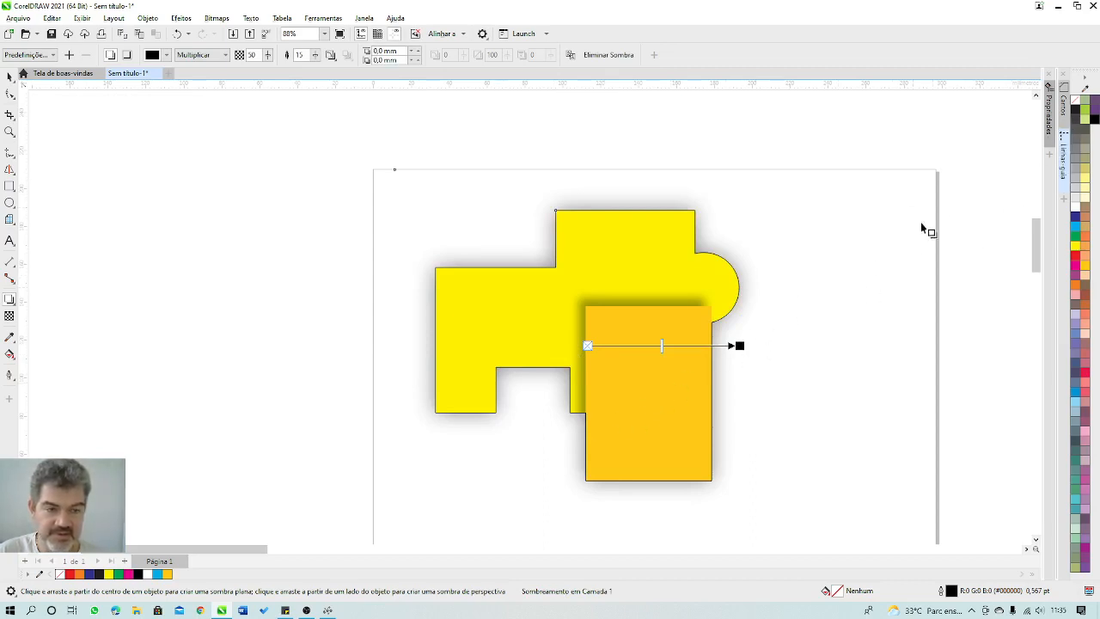
- Remove the PowerClip curve's outline and offset its drop shadow down and right by about 3.9 mm and -6.7 mm
right_click(1079, 104)
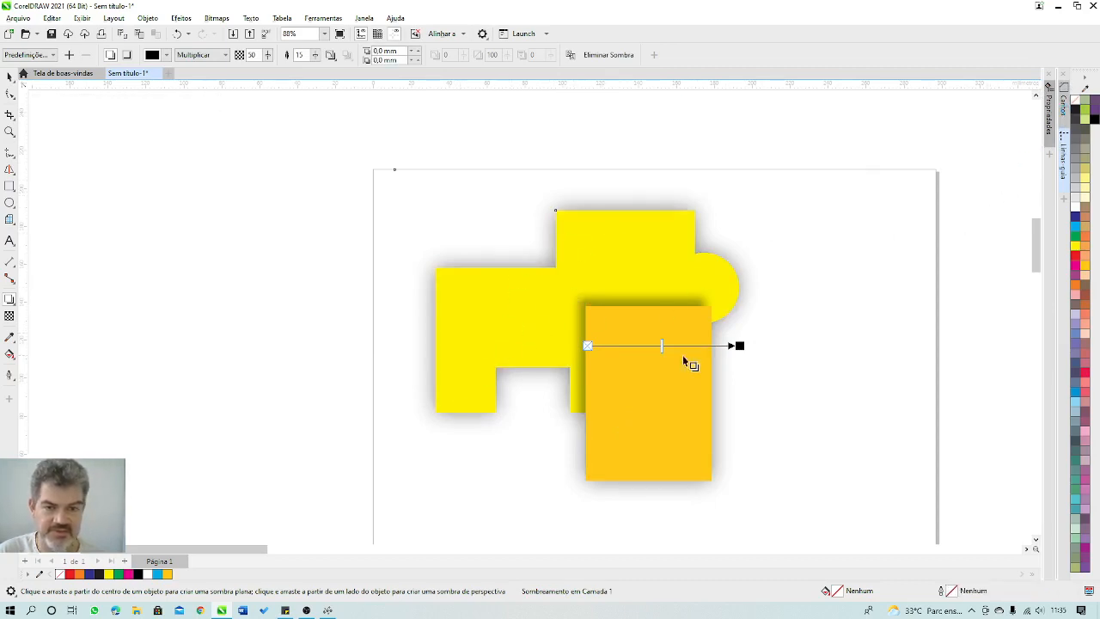
left_click_drag(739, 346, 670, 498)
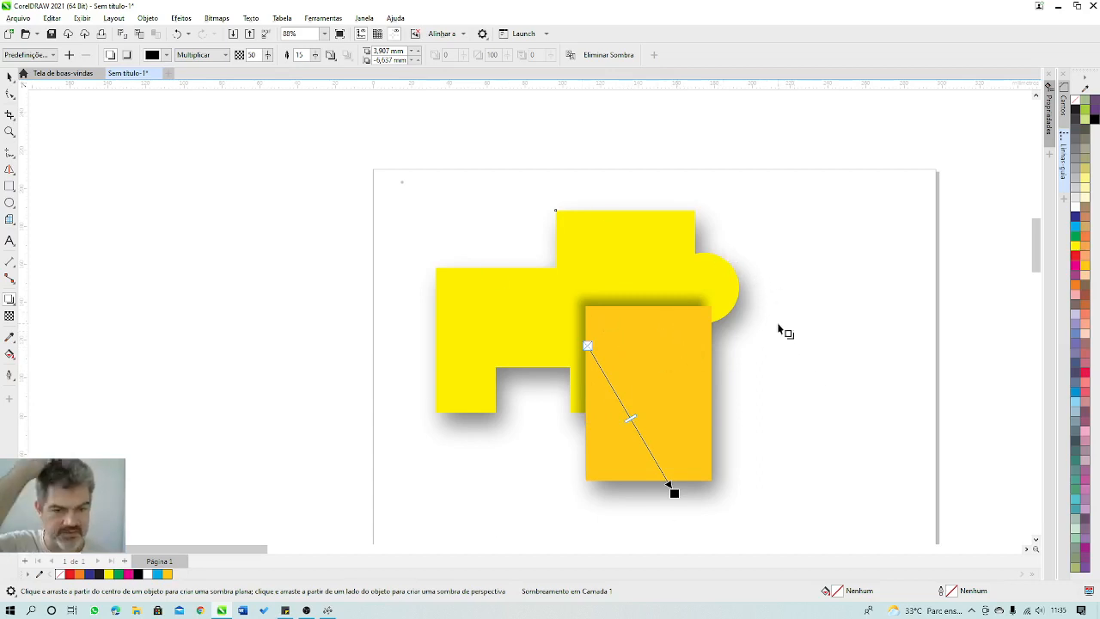
left_click(10, 76)
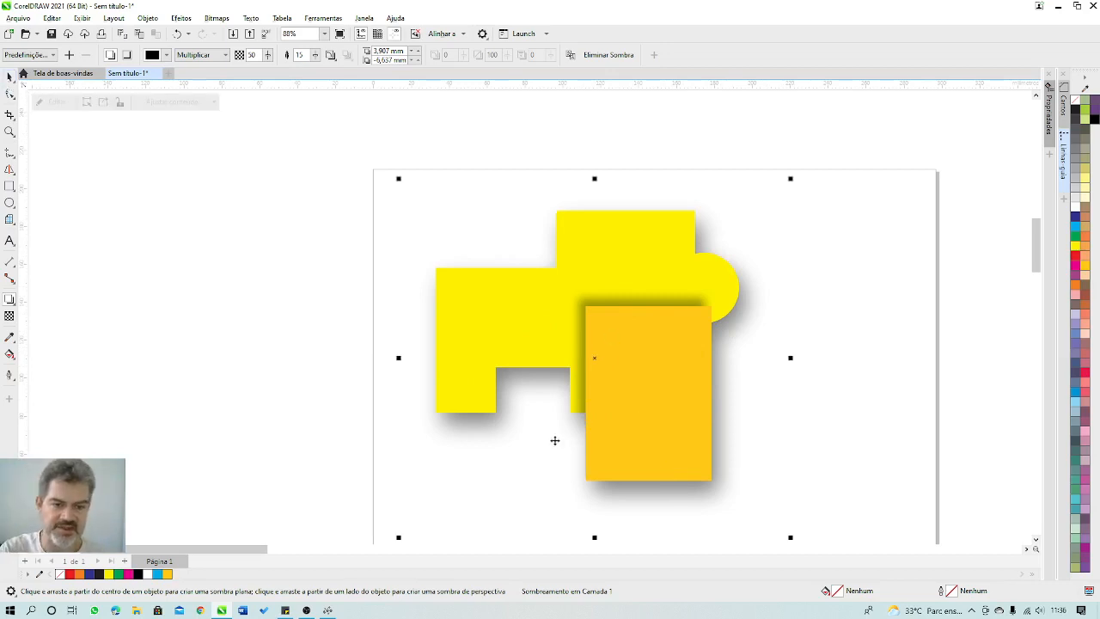
left_click(865, 288)
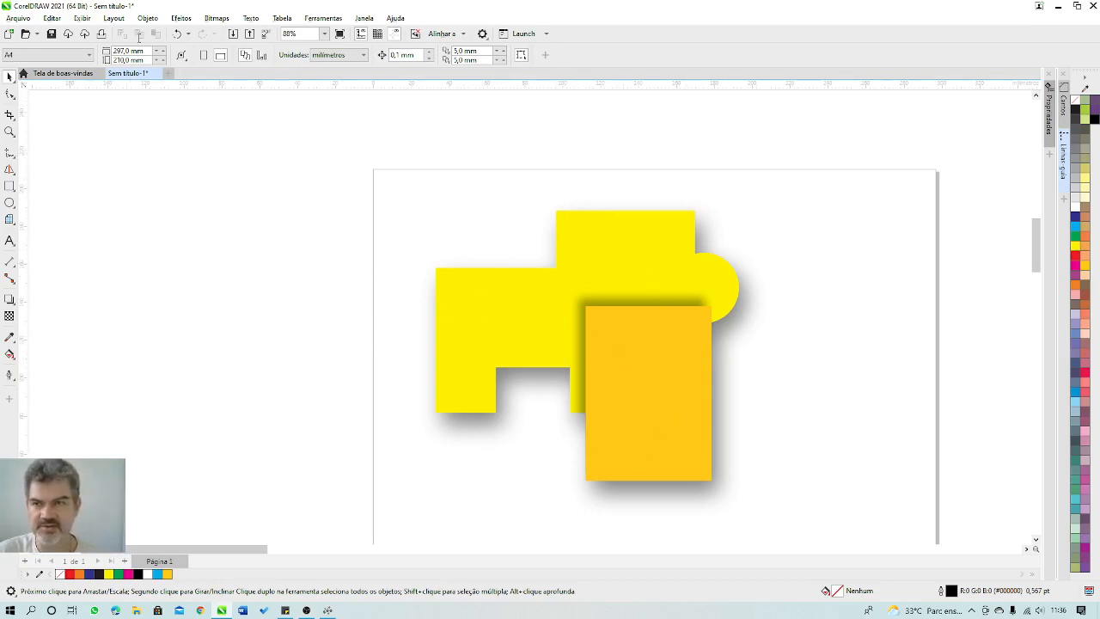
left_click(147, 17)
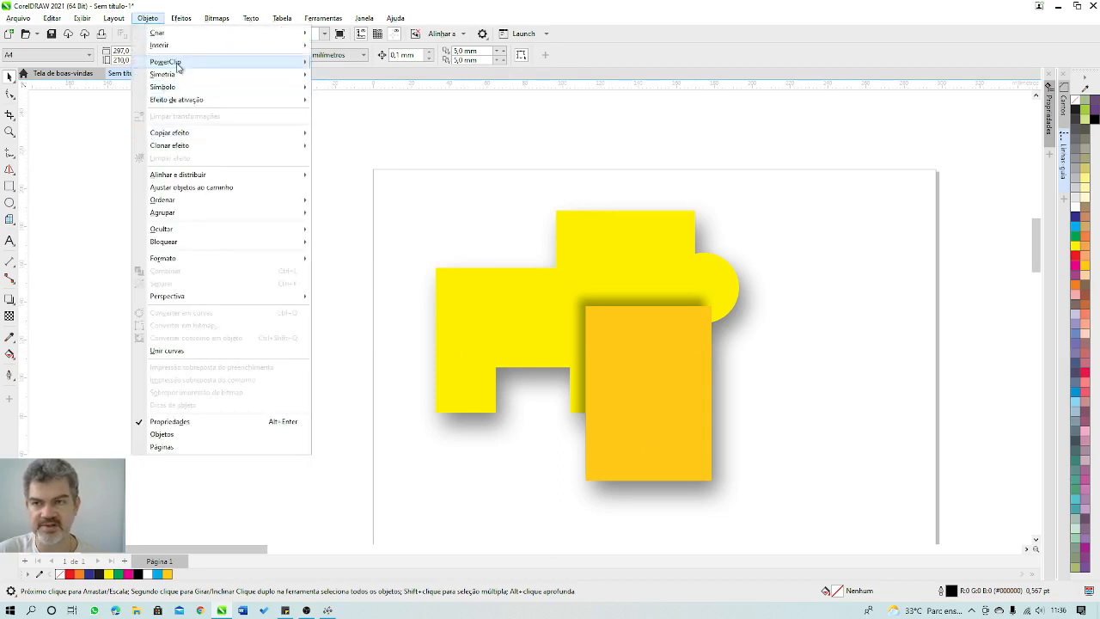
mouse_move(178, 68)
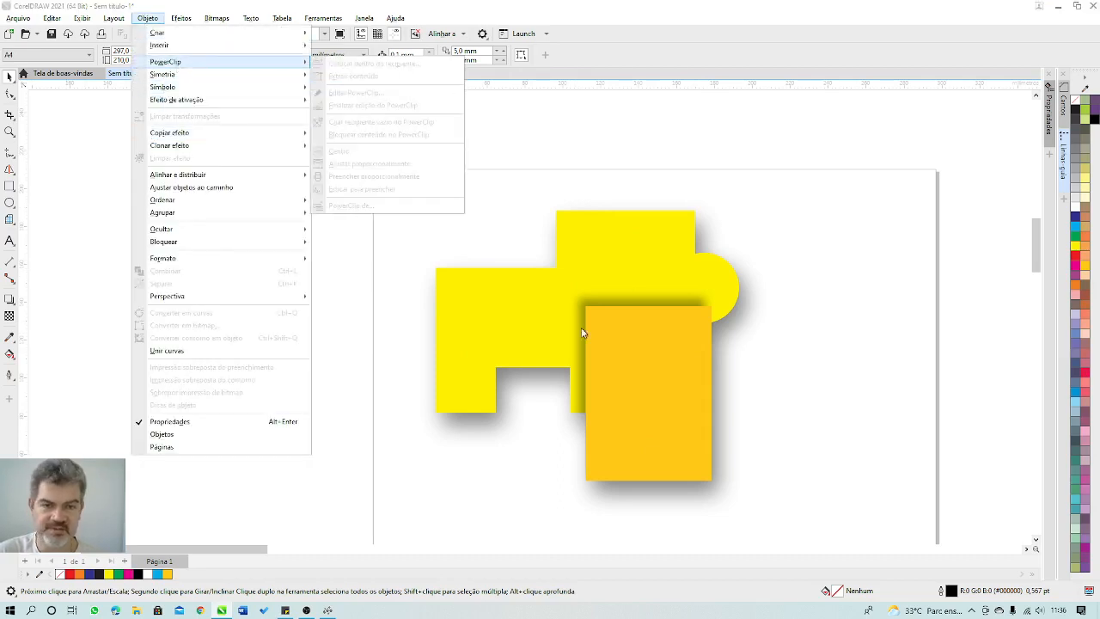
left_click(865, 316)
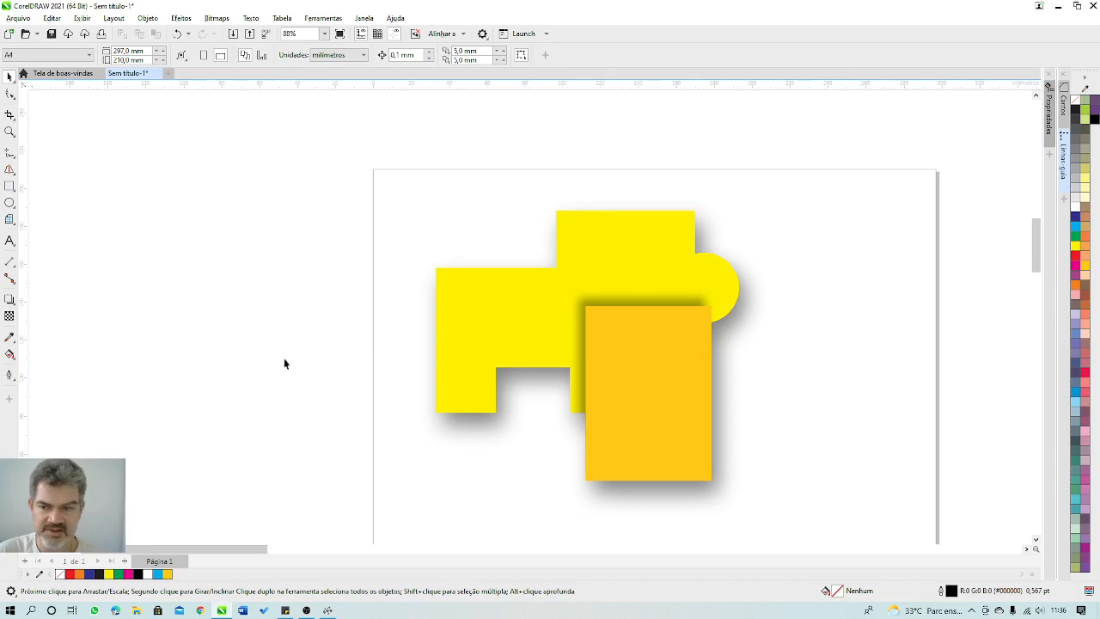
left_click(10, 305)
left_click(523, 417)
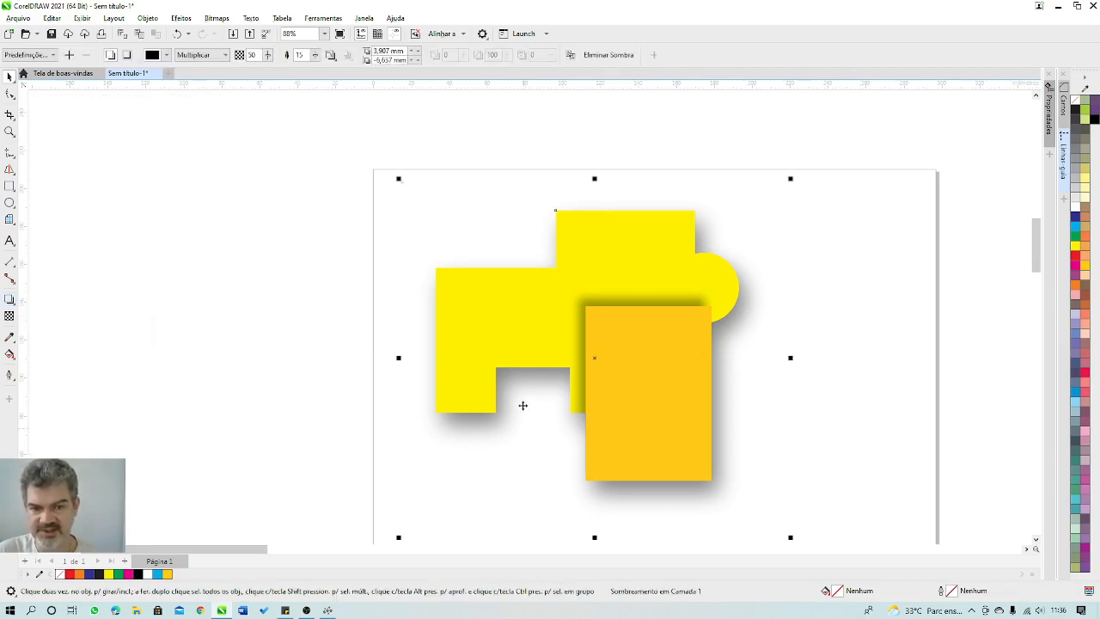
left_click(450, 349)
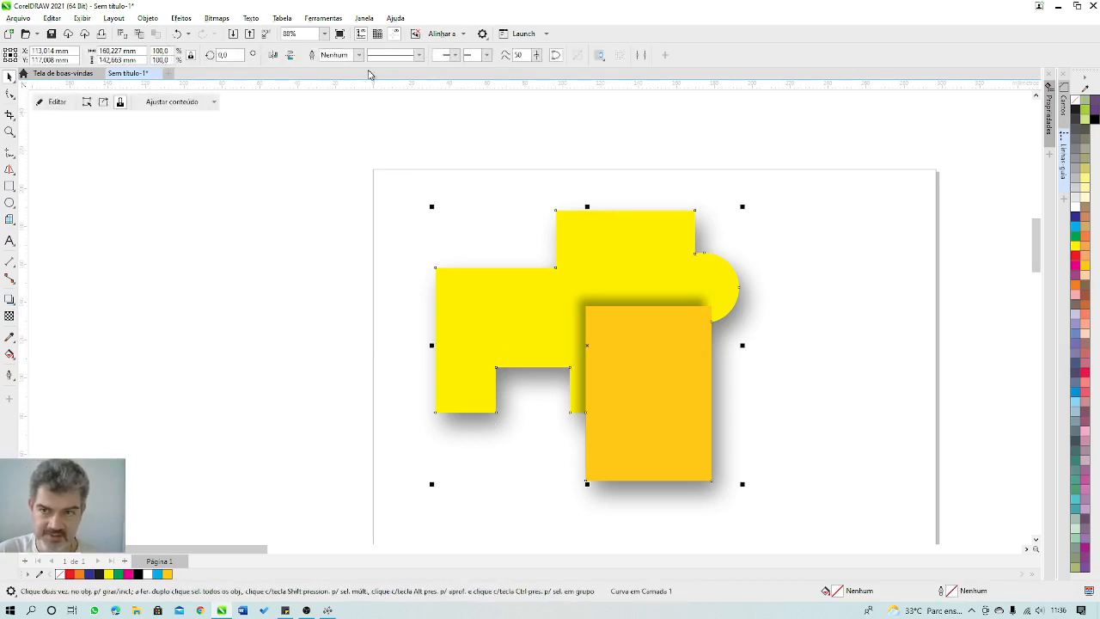
left_click(272, 290)
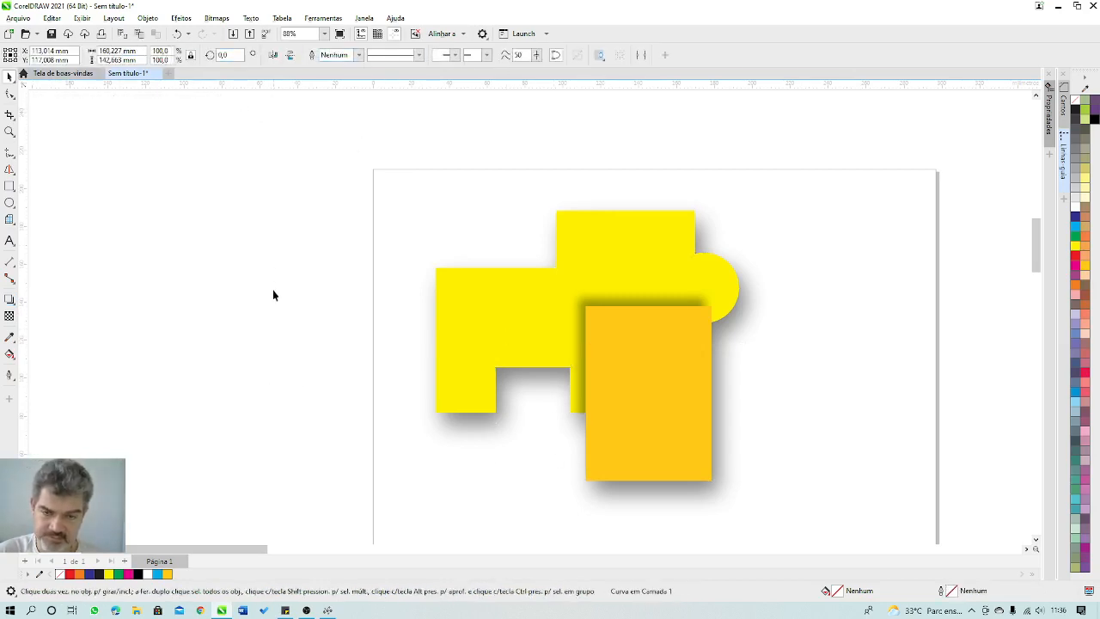
- Set the feathering of the PowerClip curve's outer drop shadow to 7
left_click(492, 437)
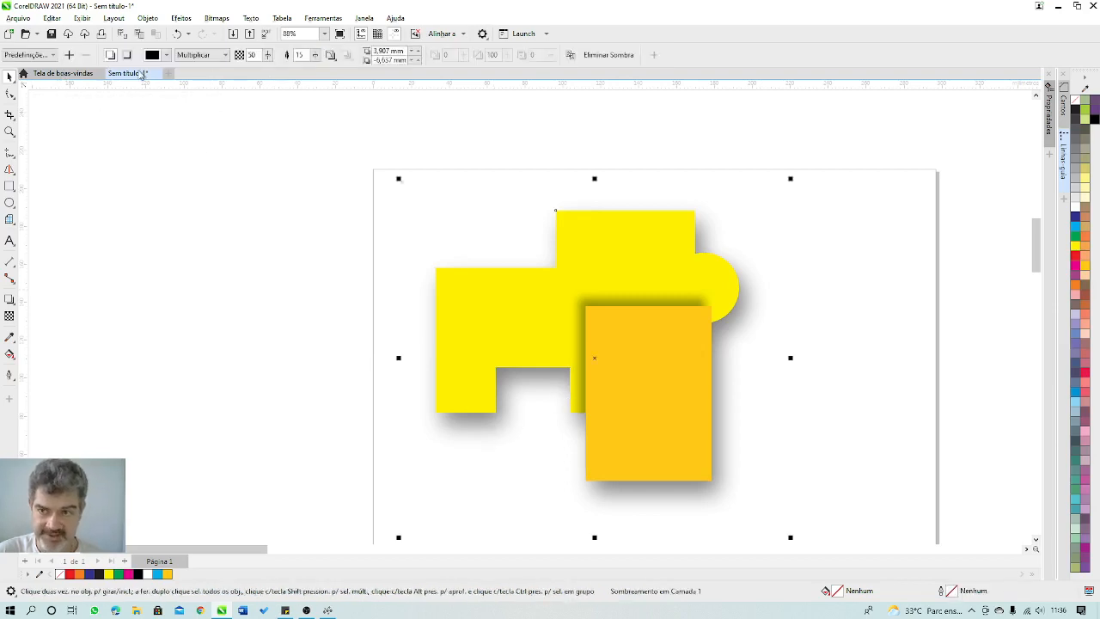
left_click_drag(314, 56, 310, 62)
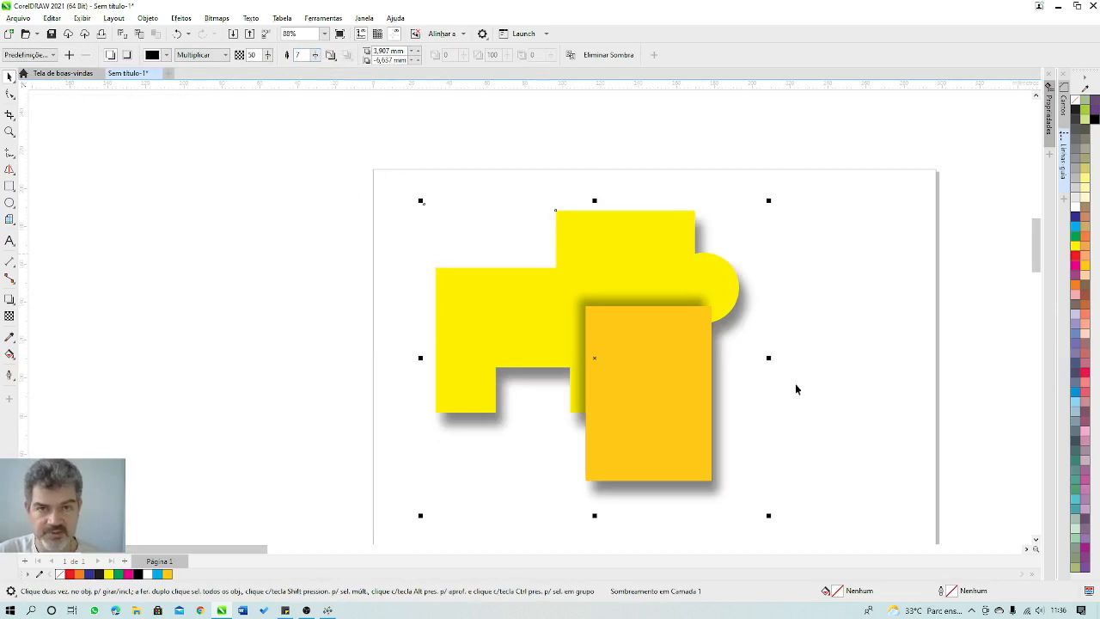
key("Escape")
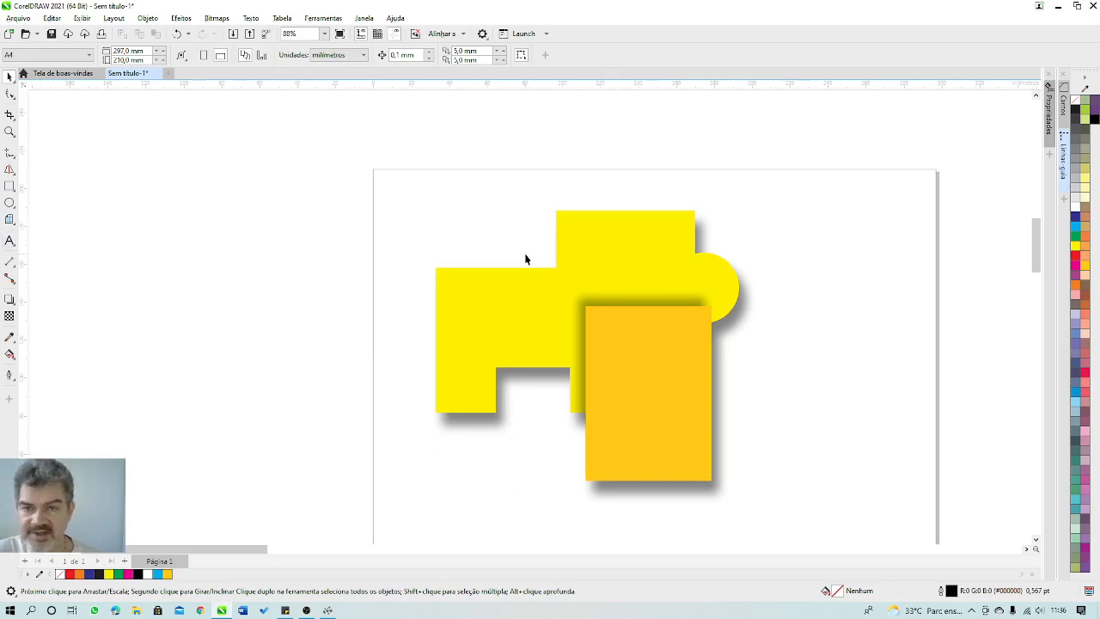
- Draw two overlapping unfilled rectangles in the empty page area to the right of the yellow and orange artwork
left_click_drag(796, 340, 692, 290)
left_click(10, 188)
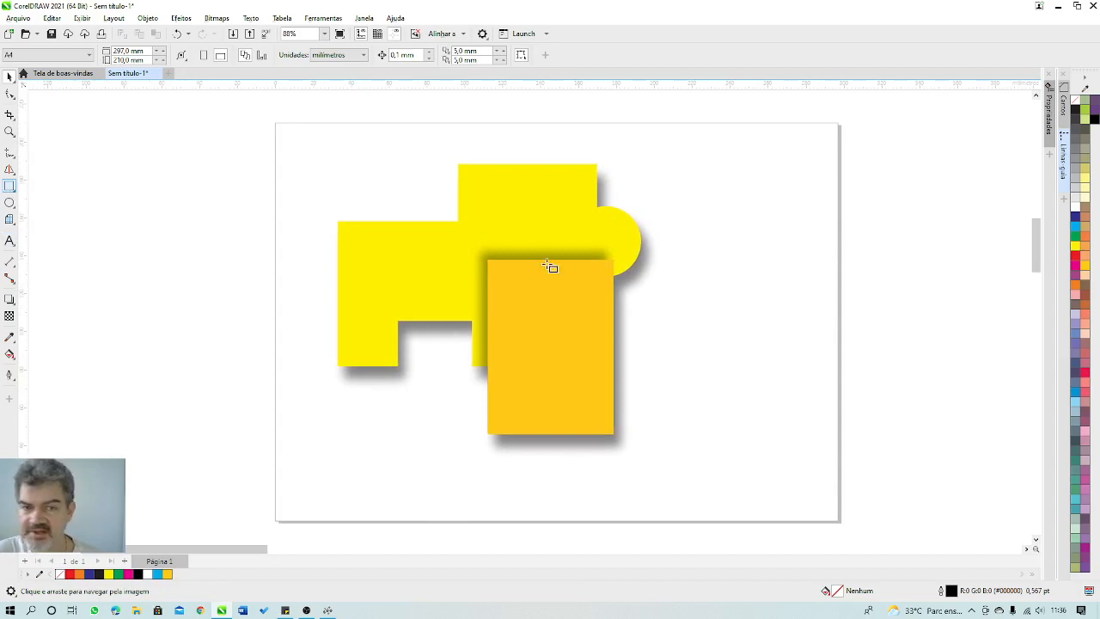
left_click_drag(708, 208, 779, 323)
left_click_drag(751, 373, 846, 257)
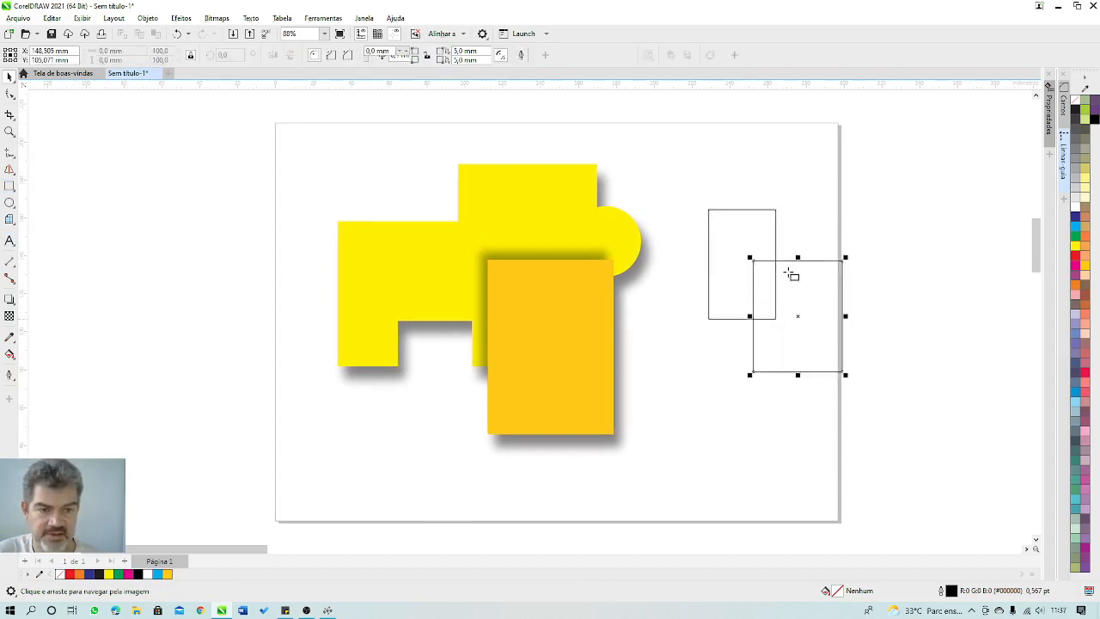
- Group the two overlapping rectangles and move the group to about X 243 mm, Y 120 mm beside the yellow artwork
left_click(736, 246, "shift")
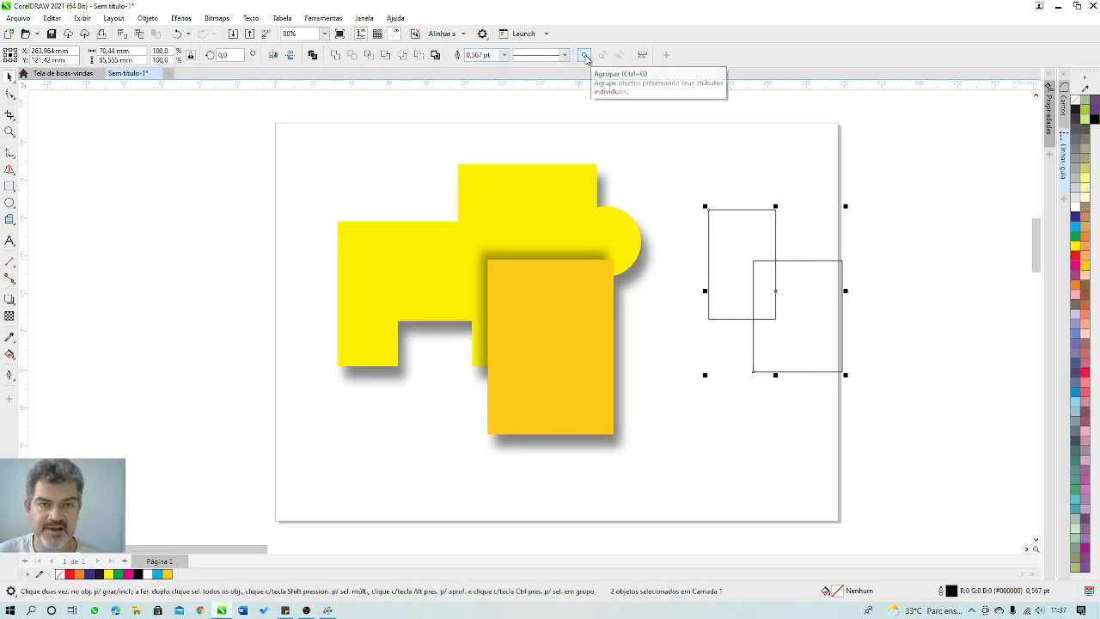
left_click_drag(905, 175, 724, 351)
left_click_drag(667, 410, 667, 411)
left_click_drag(748, 315, 691, 342)
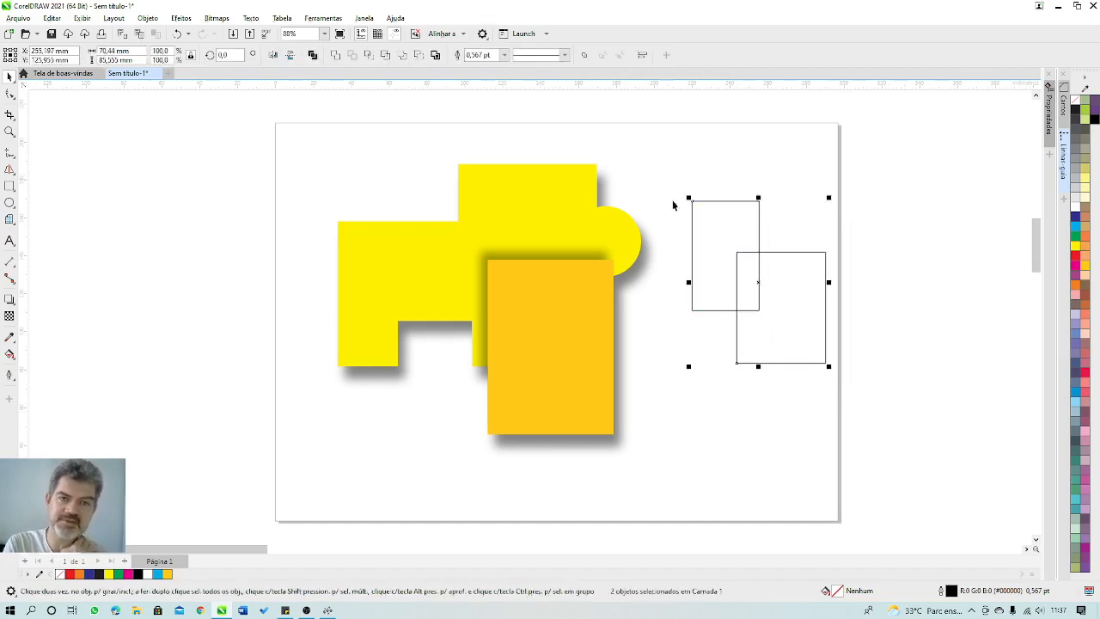
left_click(584, 55)
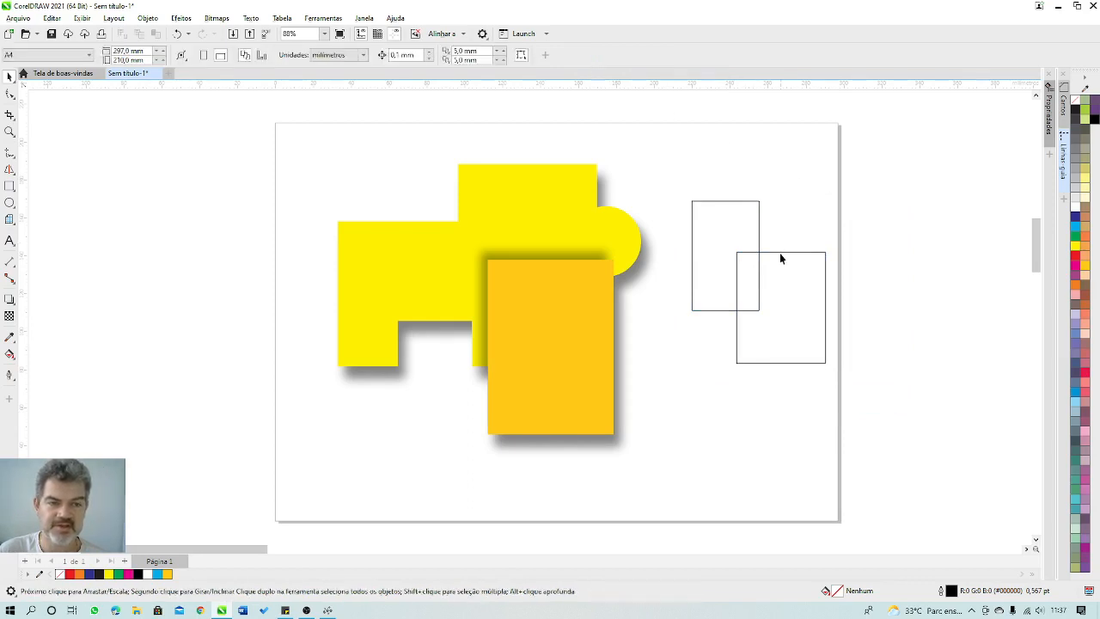
left_click_drag(781, 252, 810, 316)
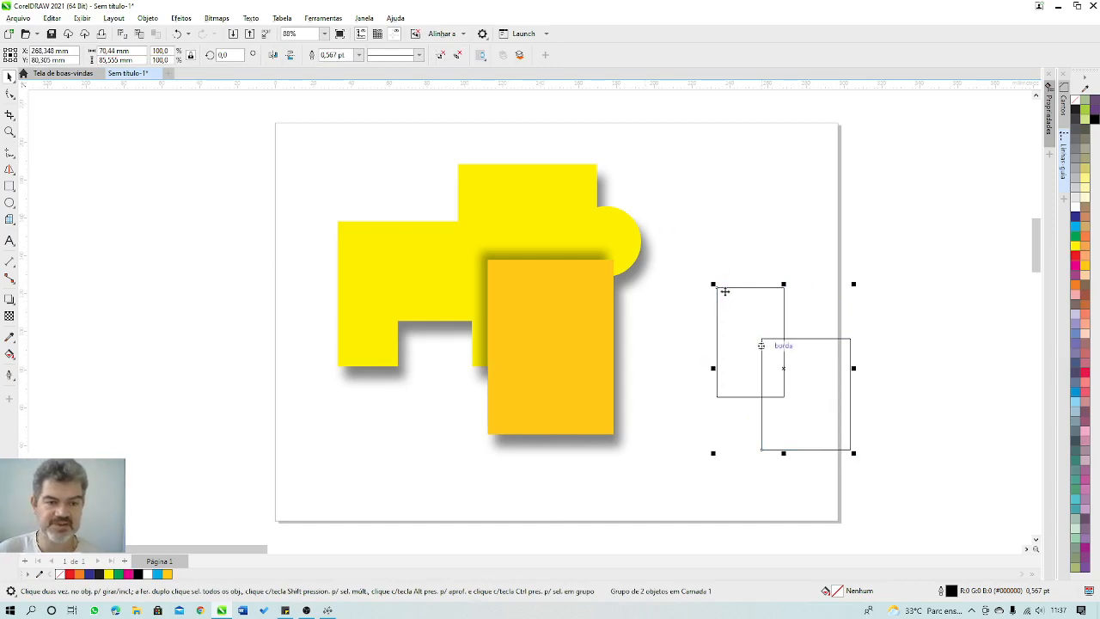
left_click_drag(722, 291, 673, 216)
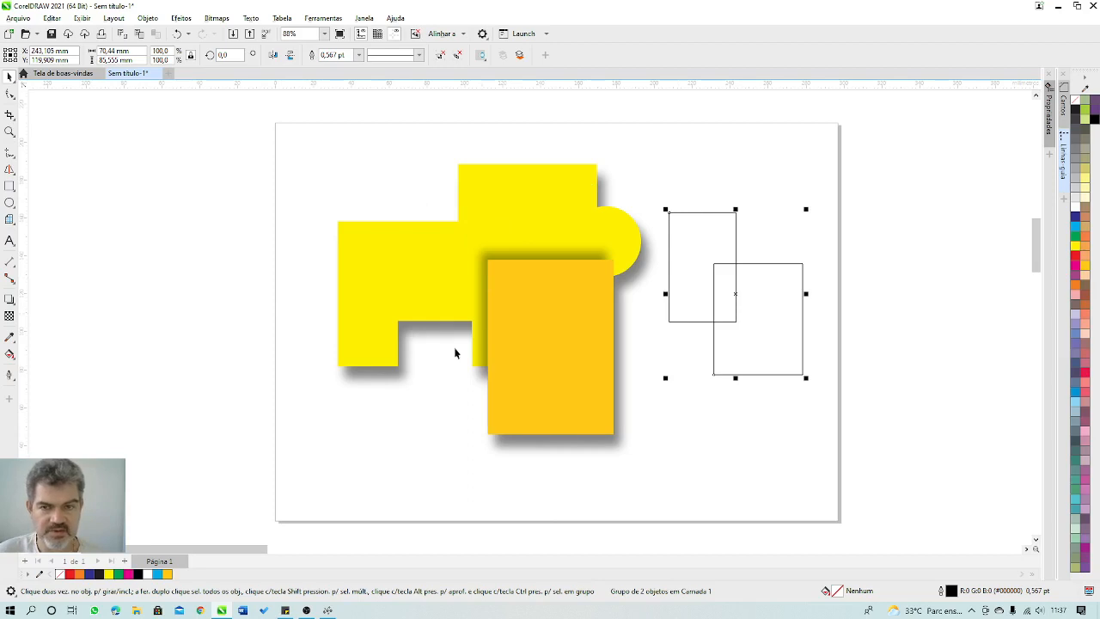
- Open the business card file Cartão de Visitas Aion.cdr and select its logo group to check it, leaving nothing selected
left_click(59, 73)
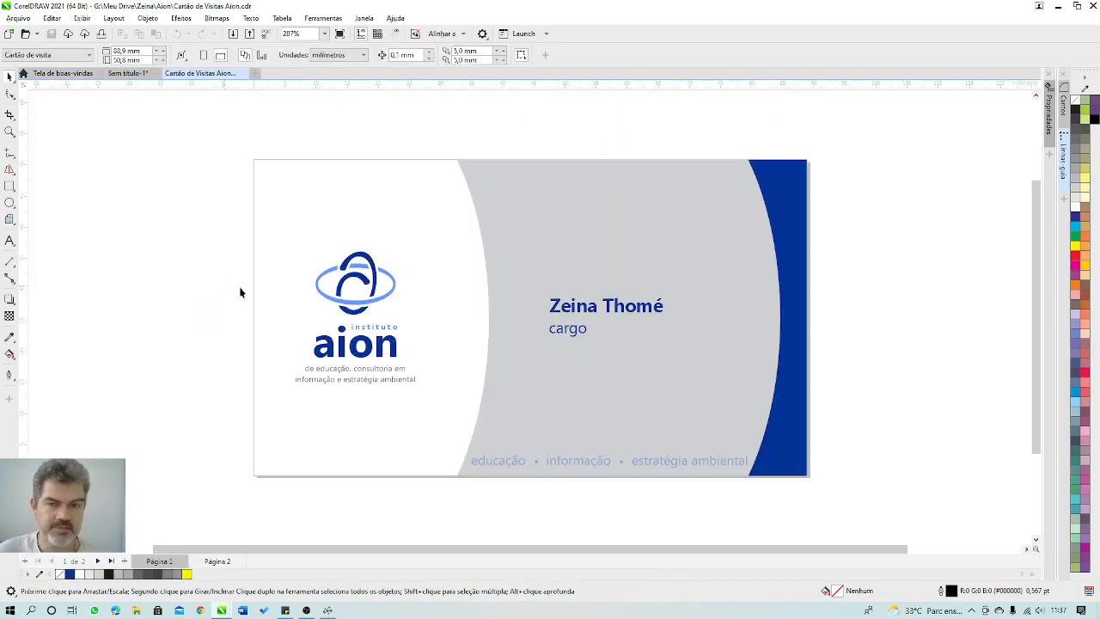
left_click(372, 307)
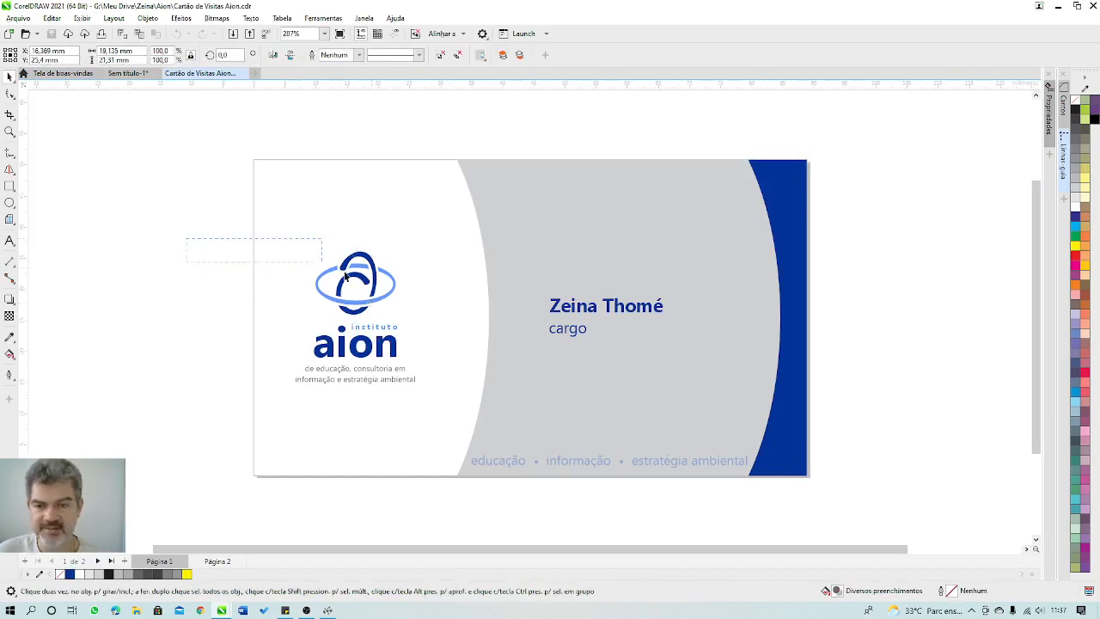
left_click(275, 272)
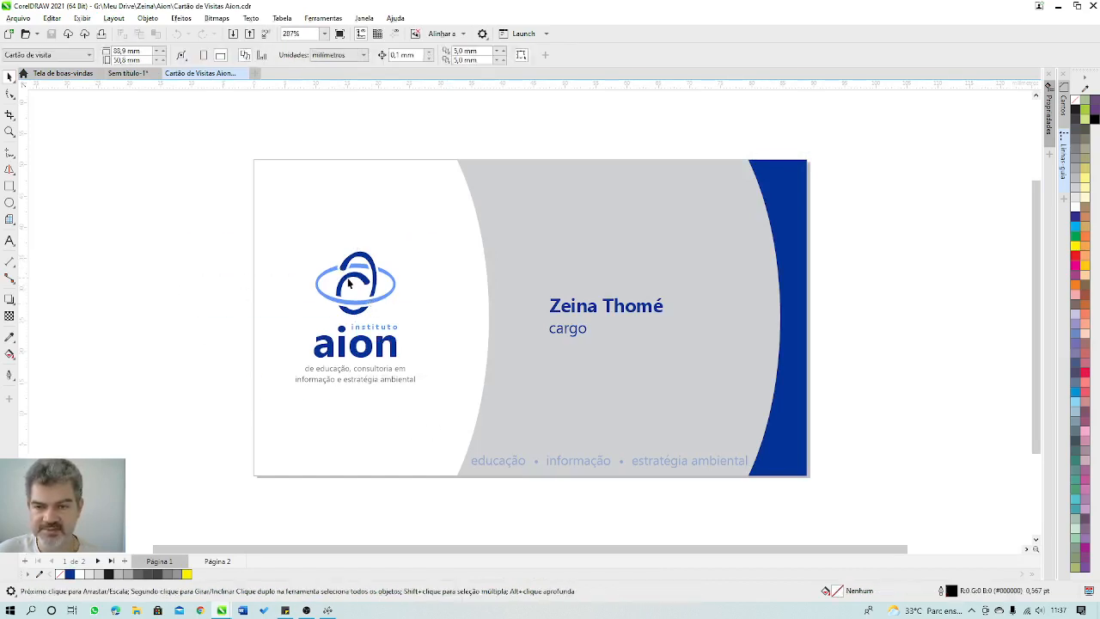
- Move the aion logo group up and right on the business card to about X 23.7 mm, Y 37.8 mm
left_click_drag(346, 277, 368, 246)
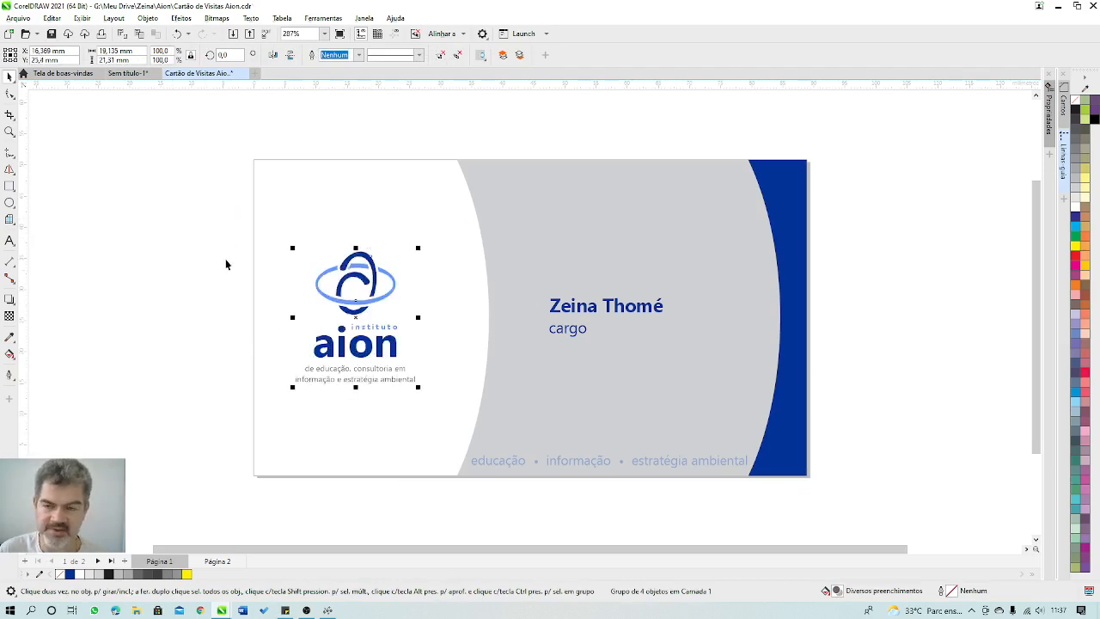
key("ctrl+s")
scroll(349, 295, "up", 3)
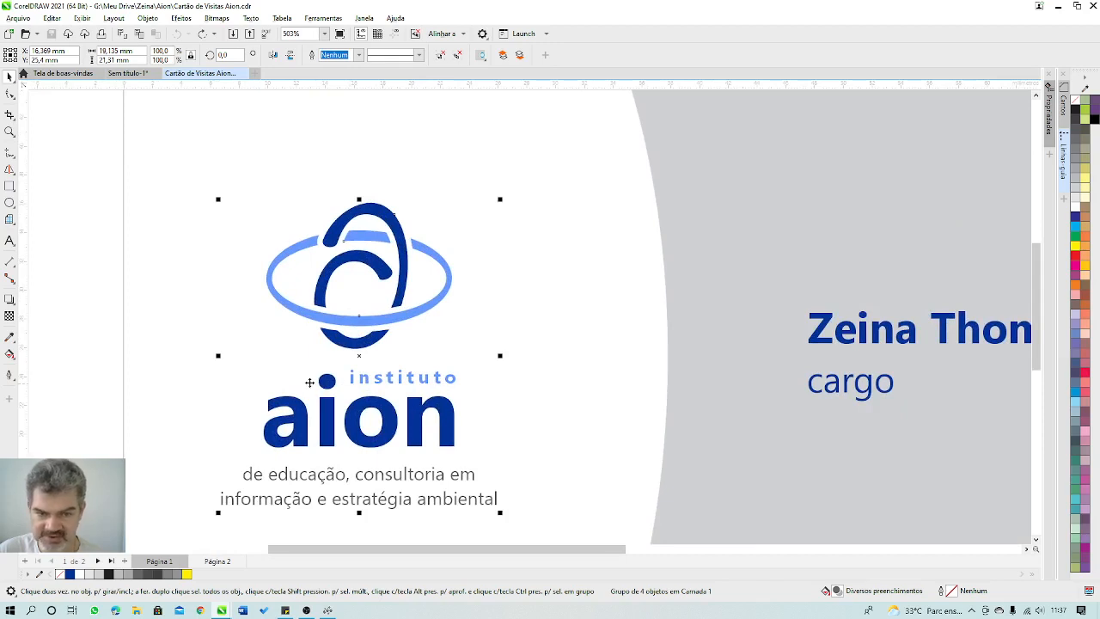
scroll(150, 297, "down", 2)
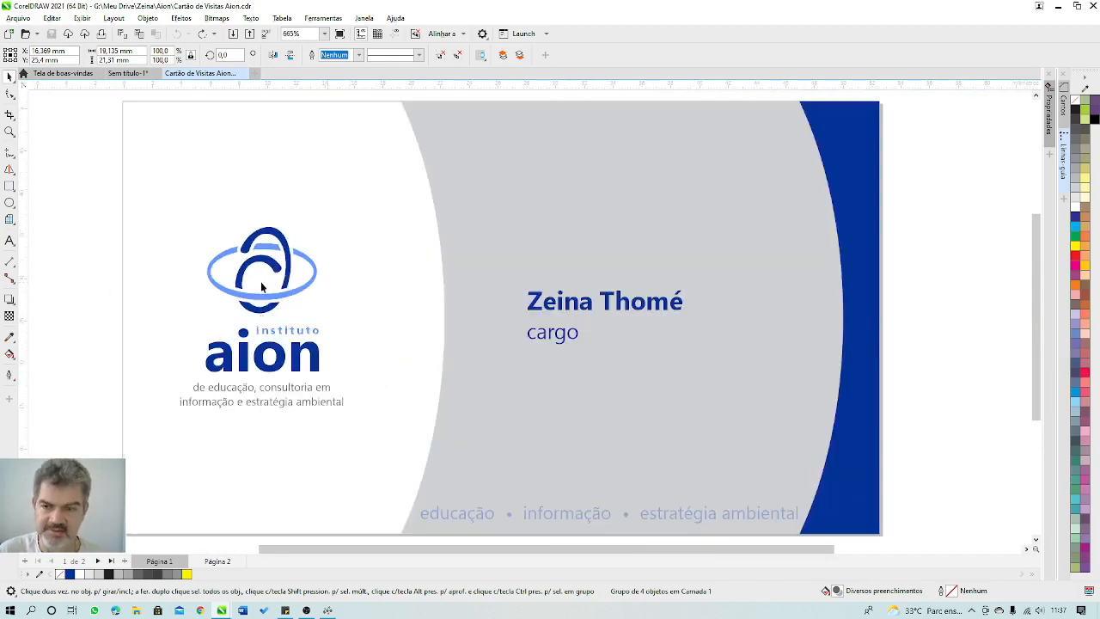
left_click_drag(254, 384, 316, 277)
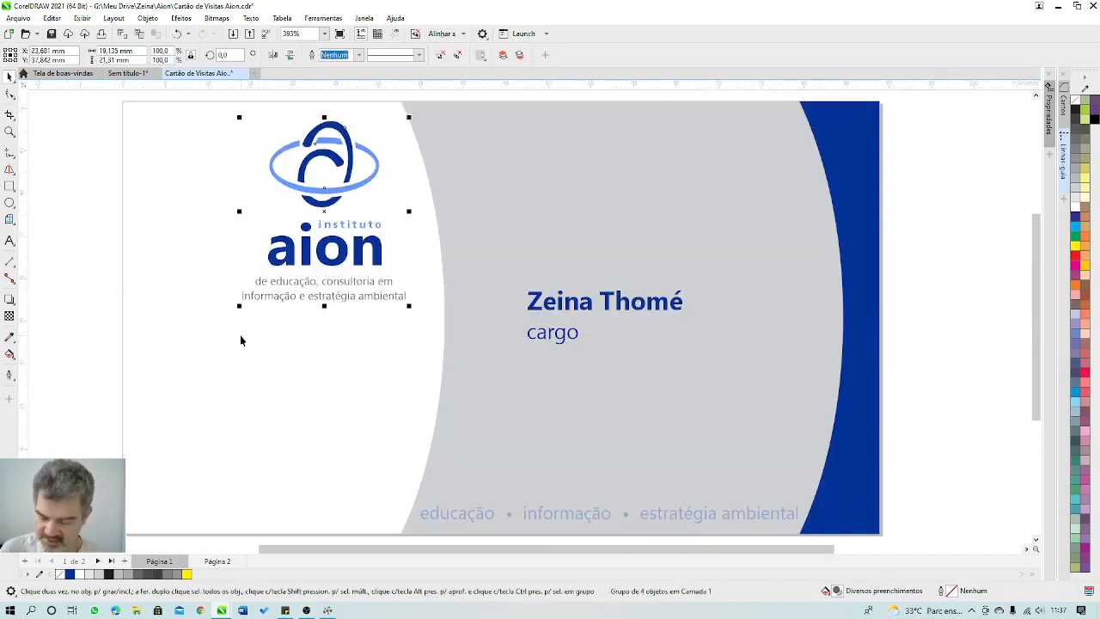
- Undo the logo group's last move on the business card and select the whole logo group
key("ctrl+z")
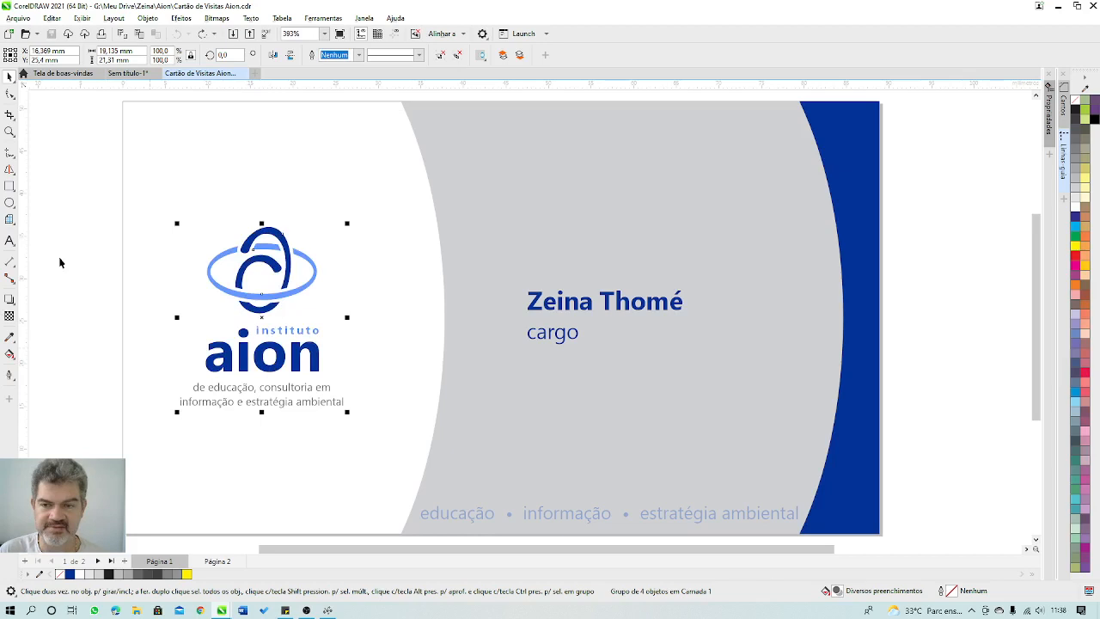
left_click_drag(71, 181, 383, 444)
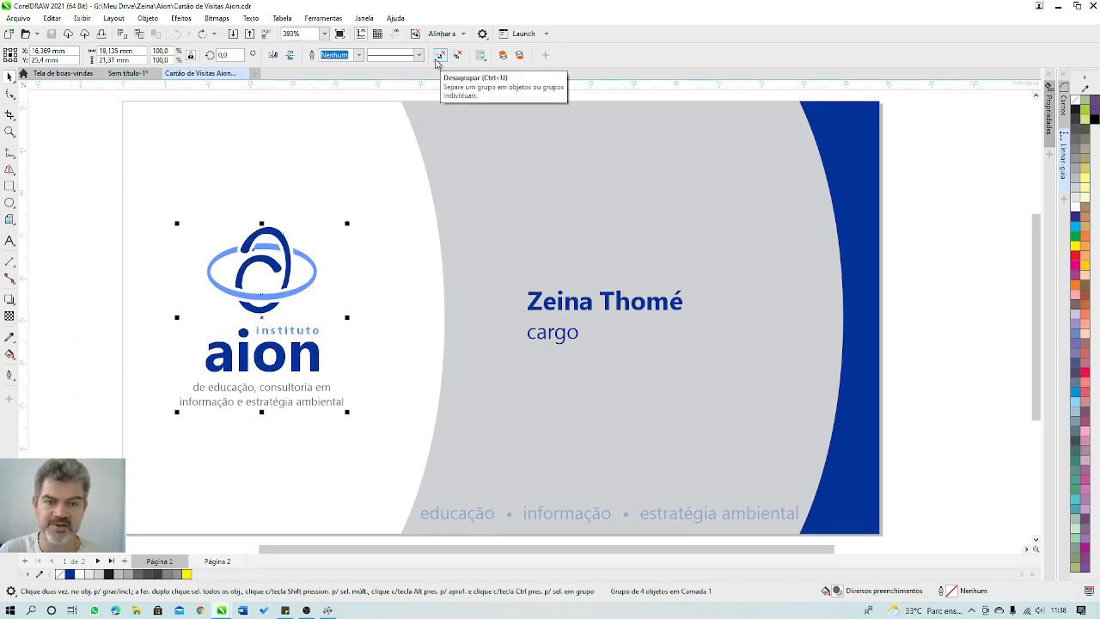
- Go to page 2 of the business card and select its logo and phone icon to inspect how they are grouped
key("Page_Down")
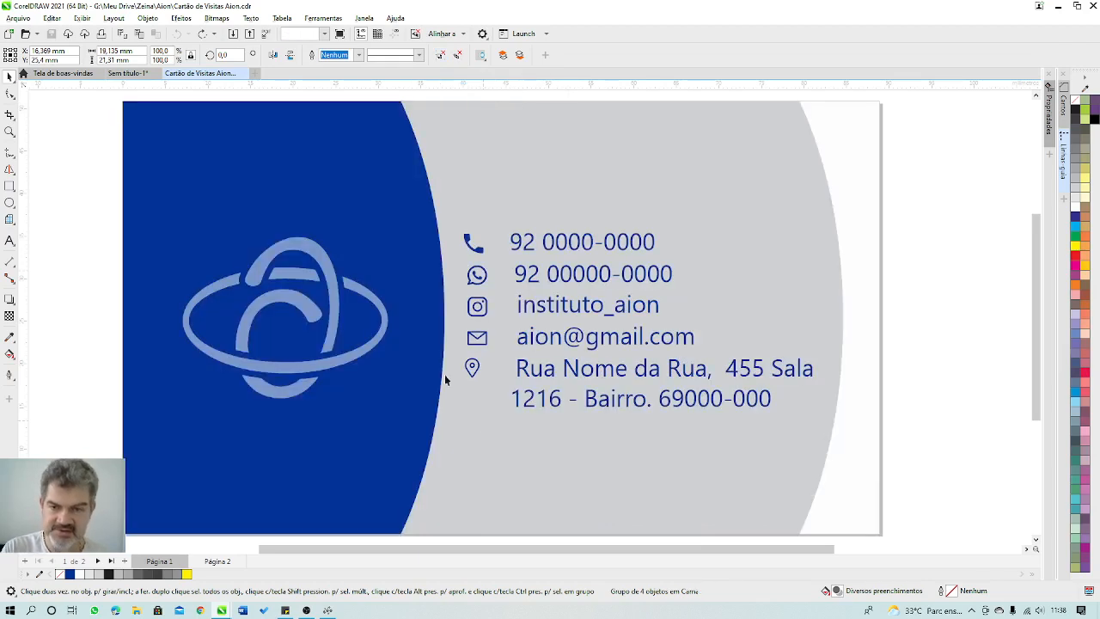
left_click(309, 247)
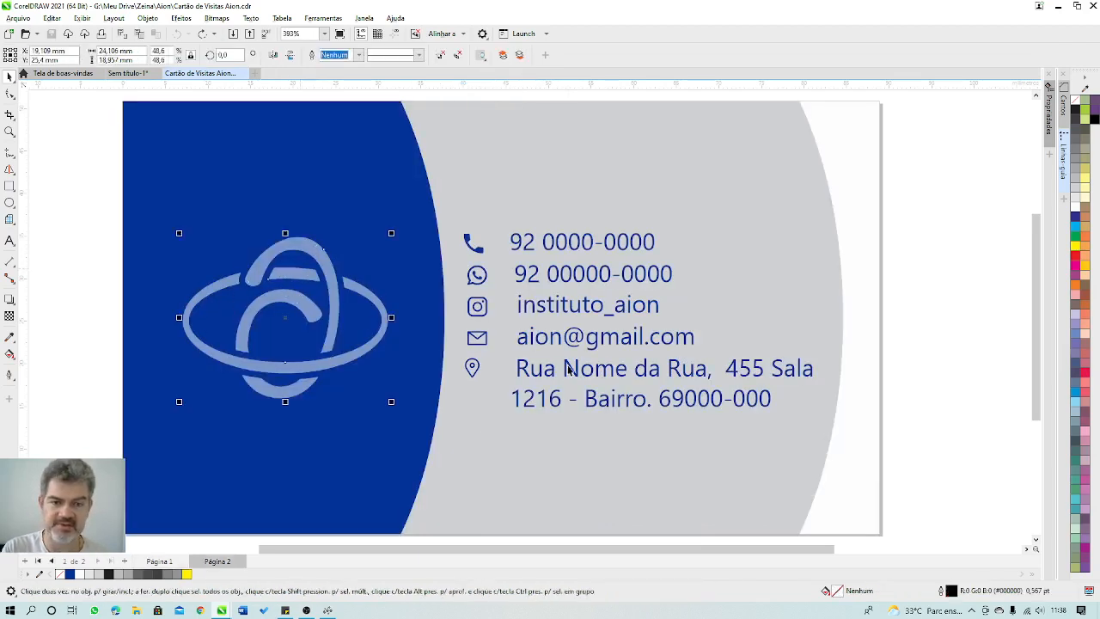
left_click(479, 252)
left_click(479, 250)
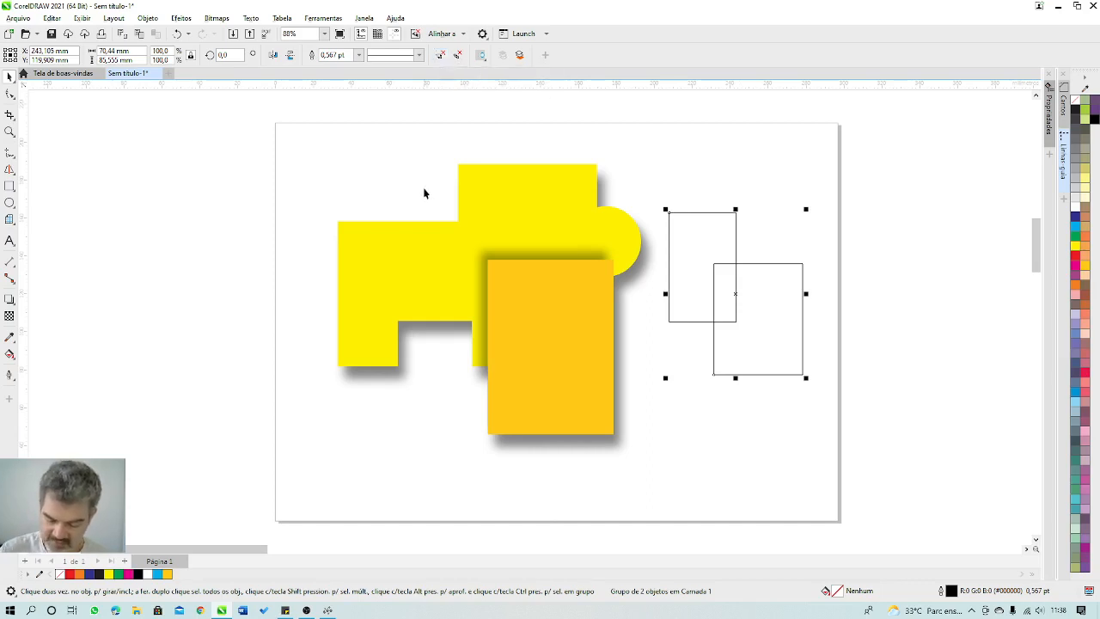
- Ungroup the two overlapping rectangles beside the yellow artwork in the untitled drawing and group them again
key("ctrl+u")
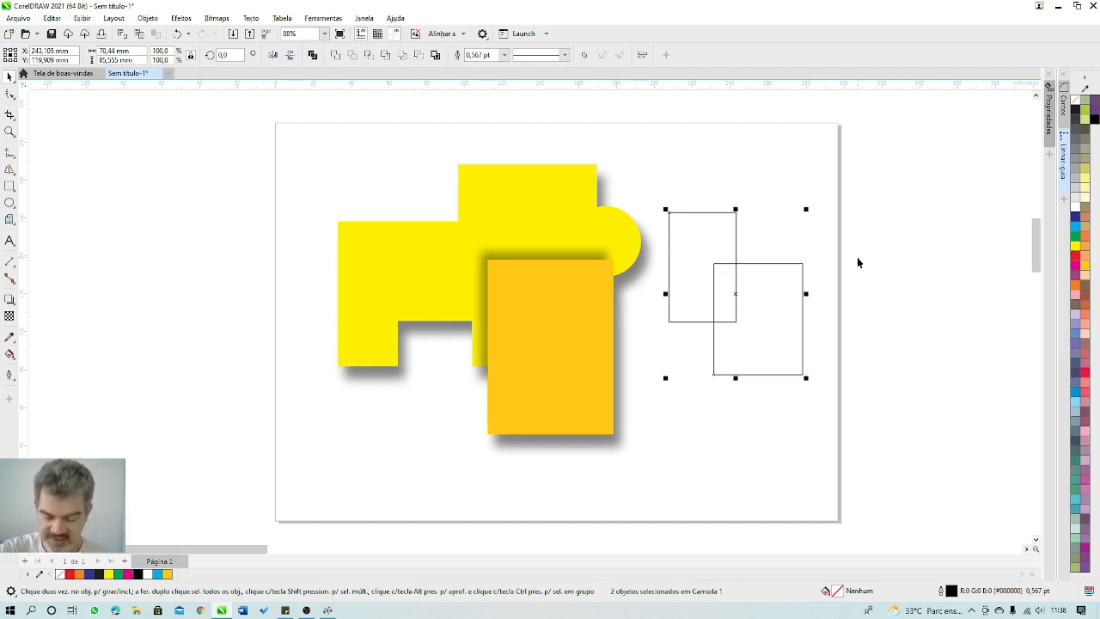
key("ctrl+g")
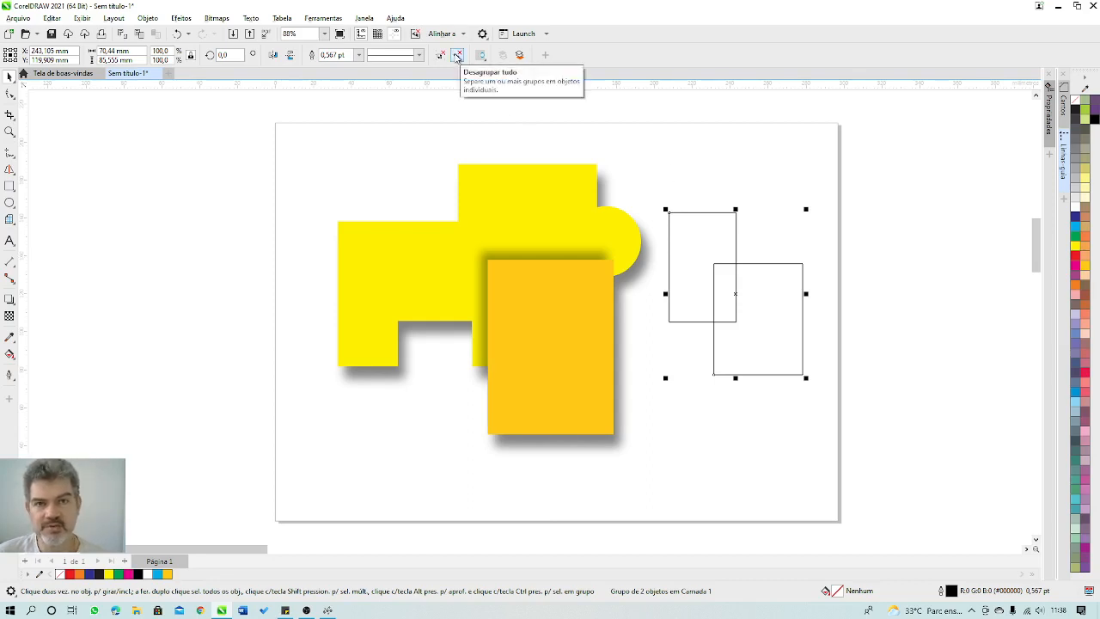
- Reselect the group of two overlapping rectangles and ungroup it, leaving nothing selected
left_click(899, 219)
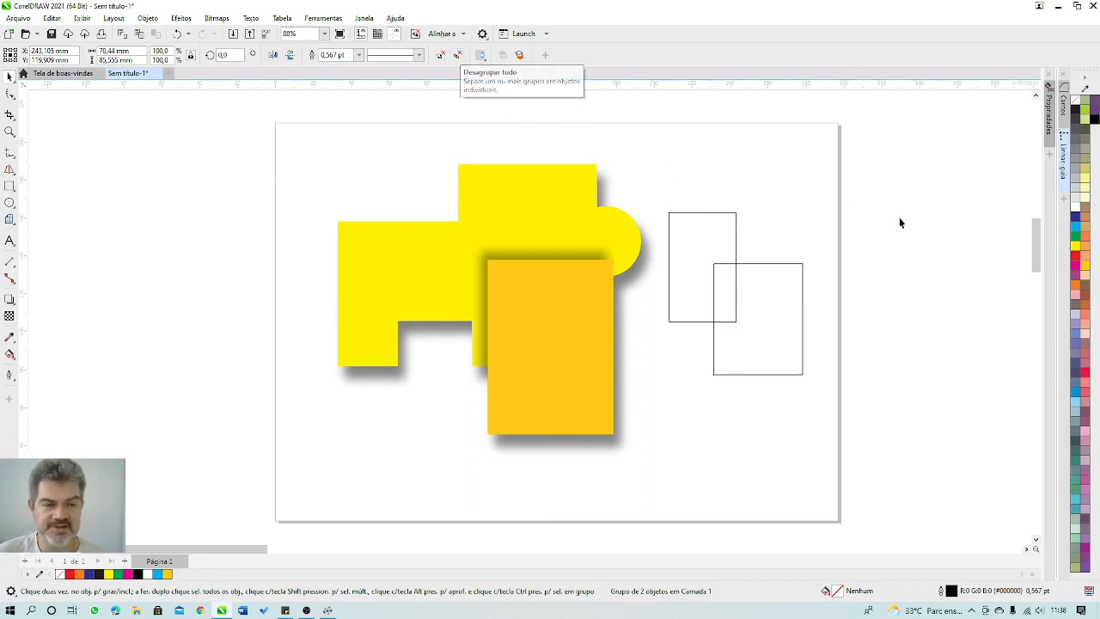
left_click(744, 375)
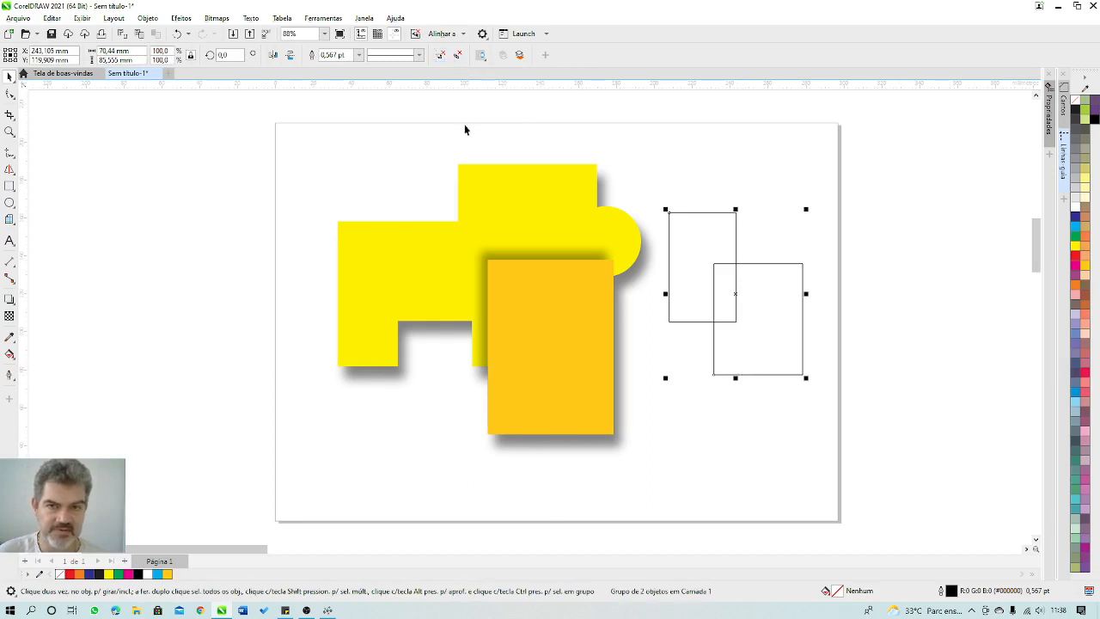
left_click(793, 216)
- Make three smaller scaled copies inside the lower rectangle, the smallest about 25.6 by 32 mm, sharing its lower-left corner, and group all four
left_click(803, 265)
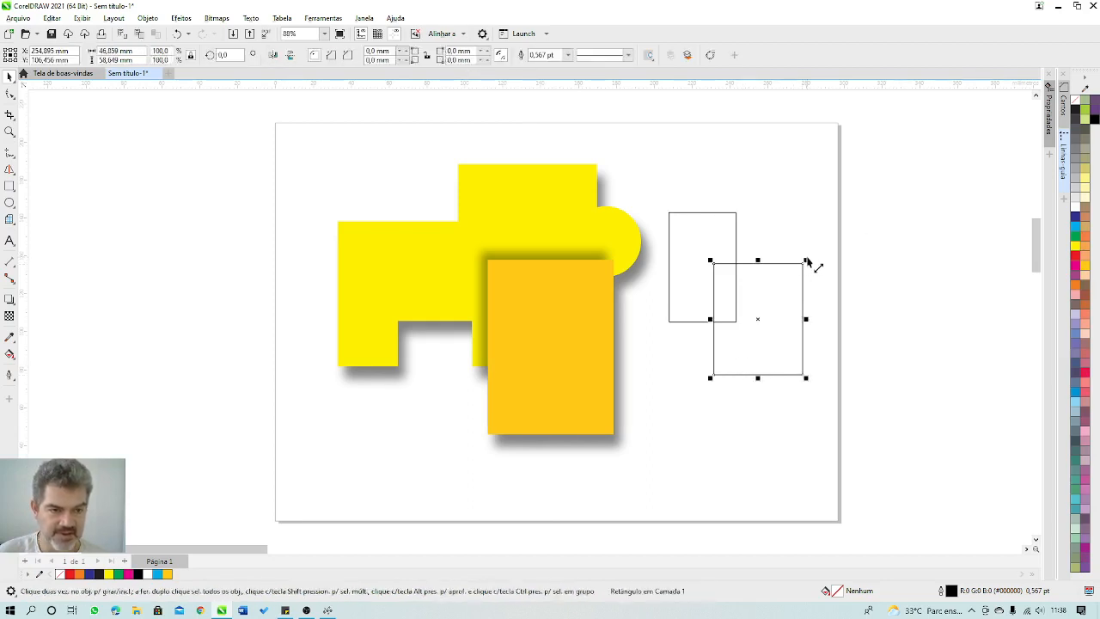
left_click_drag(806, 261, 784, 316)
left_click_drag(768, 317, 694, 383)
mouse_move(749, 315)
left_mouse_down()
mouse_move(810, 299)
mouse_move(754, 321)
left_mouse_up()
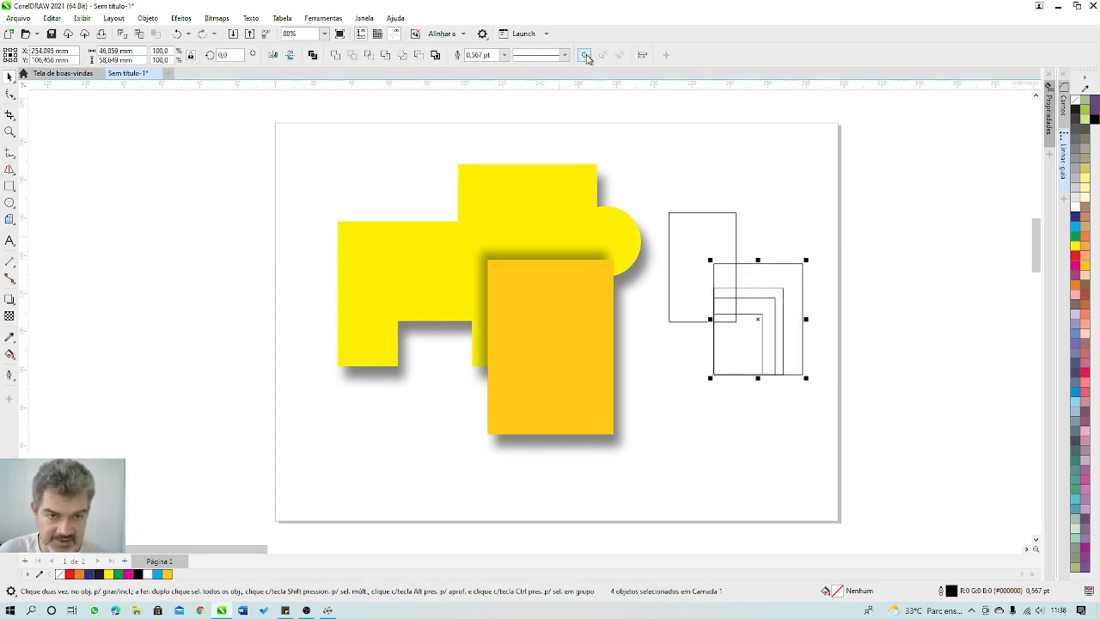
left_click(838, 306)
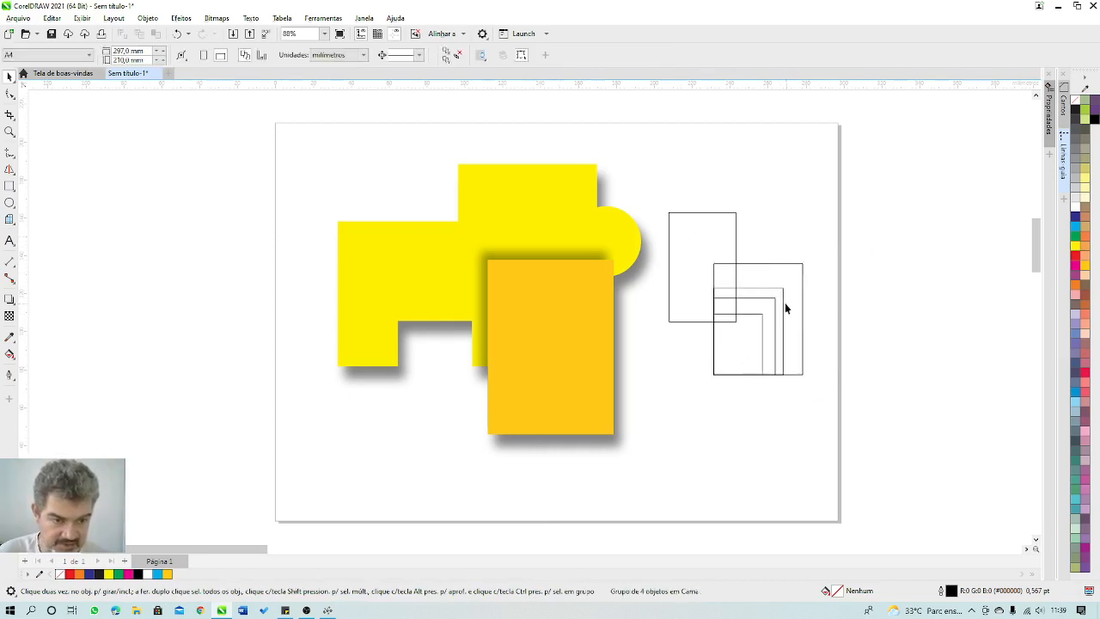
- Move the nested four-rectangle group up and right to about X 285 mm, Y 127 mm and undo the move
left_click_drag(801, 287, 859, 248)
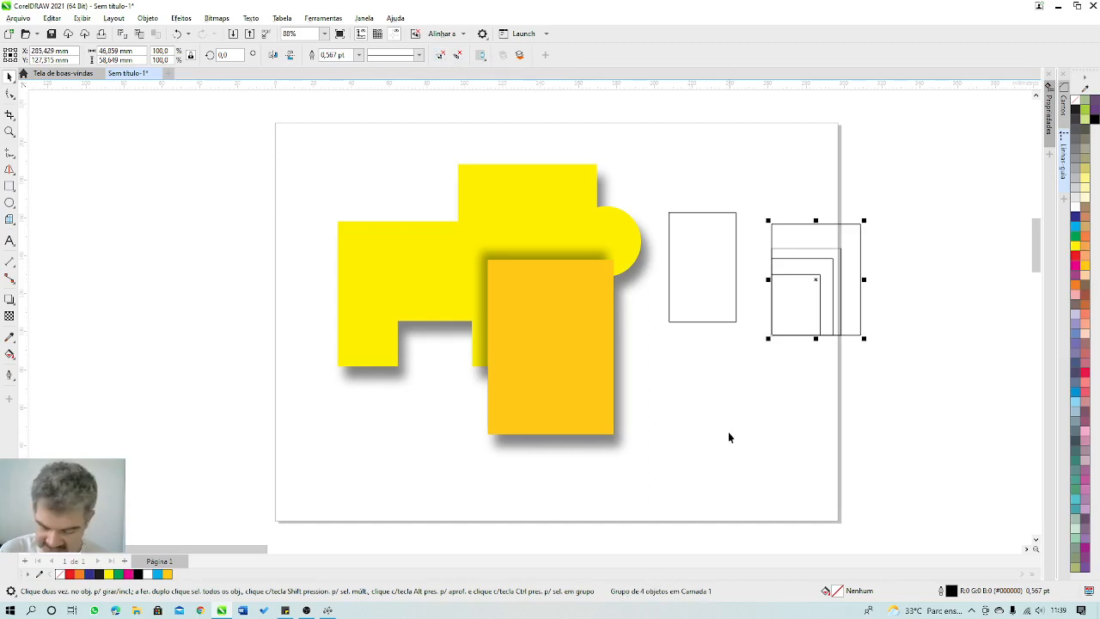
key("ctrl+z")
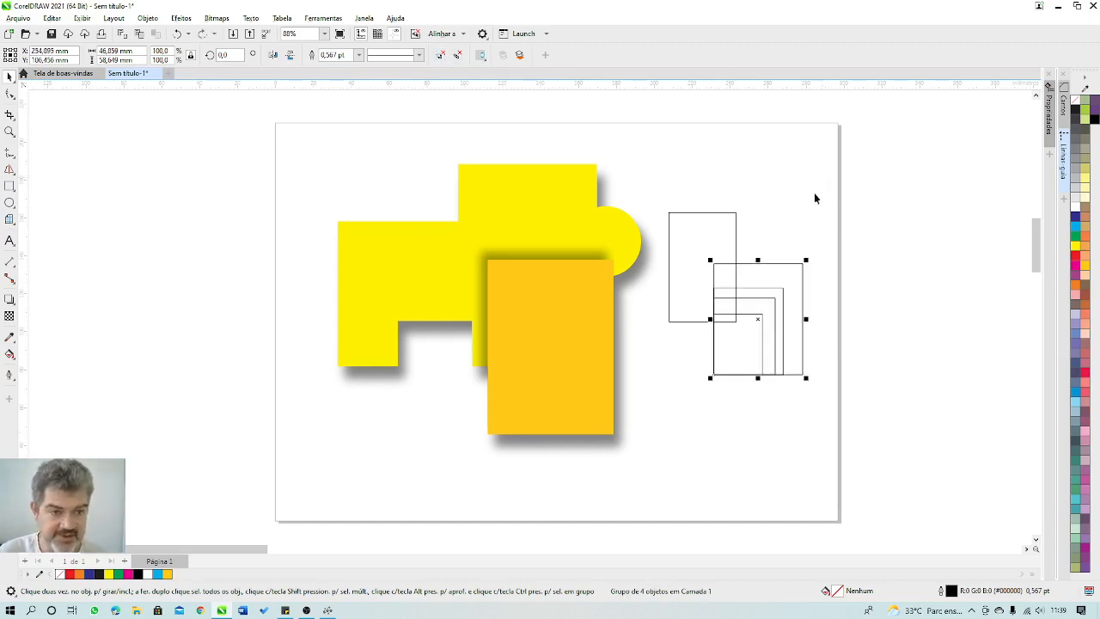
- Group the single upper rectangle together with the nested four-rectangle group and deselect everything
left_click_drag(819, 208, 648, 425)
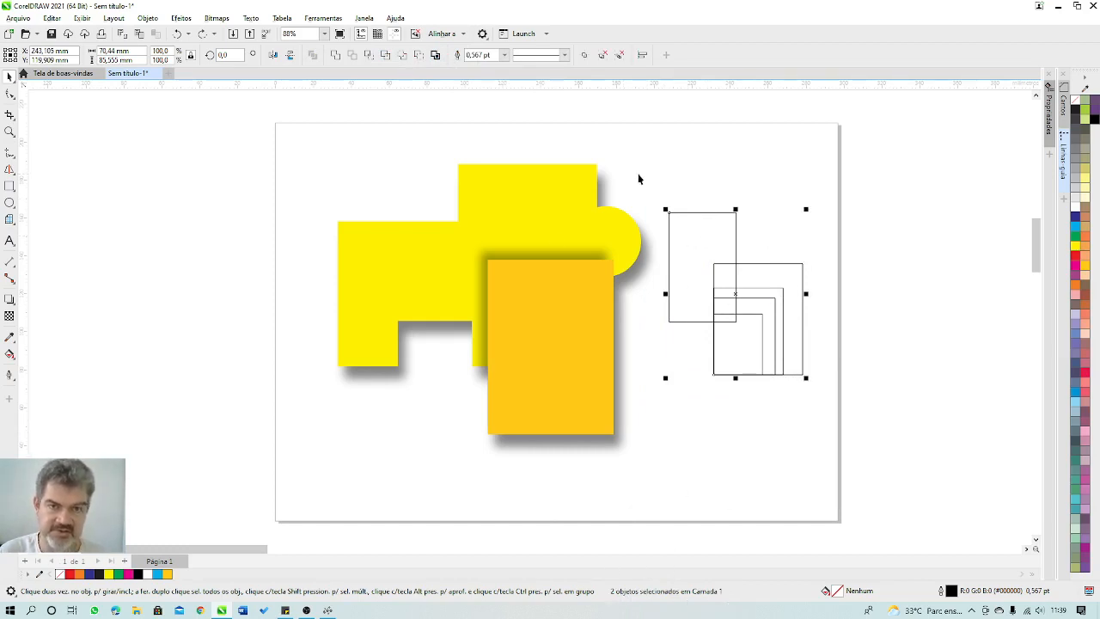
left_click(584, 55)
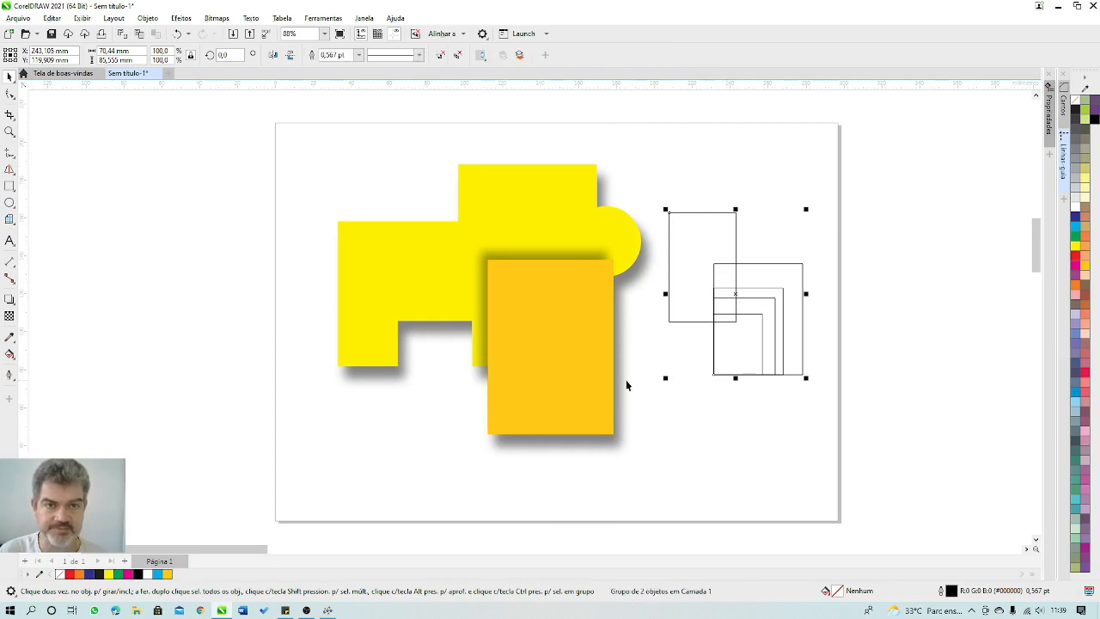
left_click(752, 225)
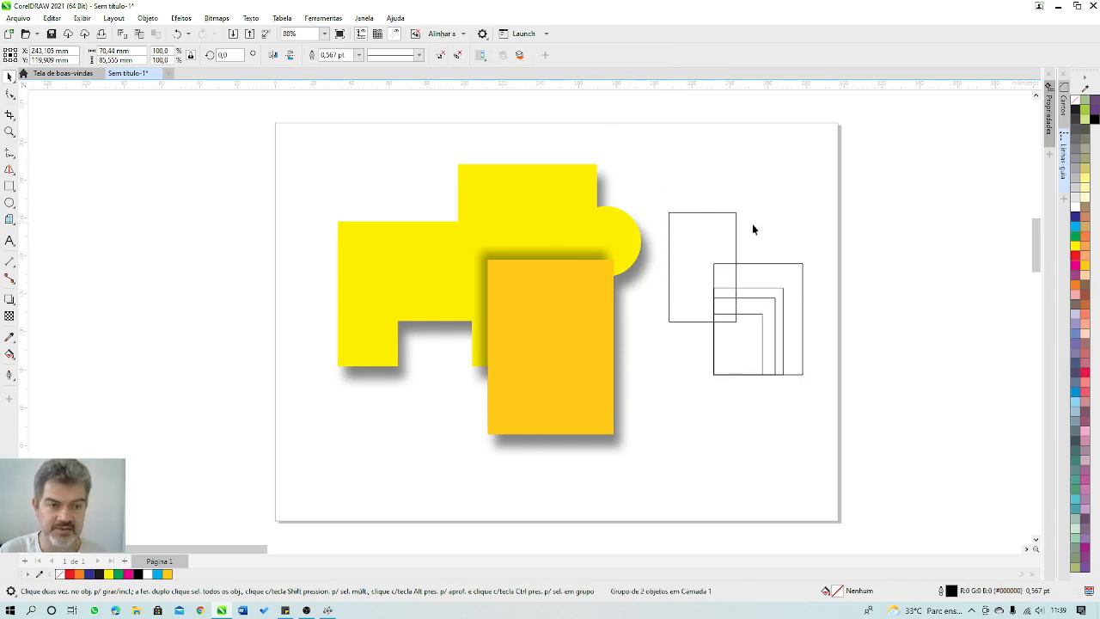
- Ungroup all levels of the combined rectangle group and move three of the nested rectangles apart individually
left_click(696, 220)
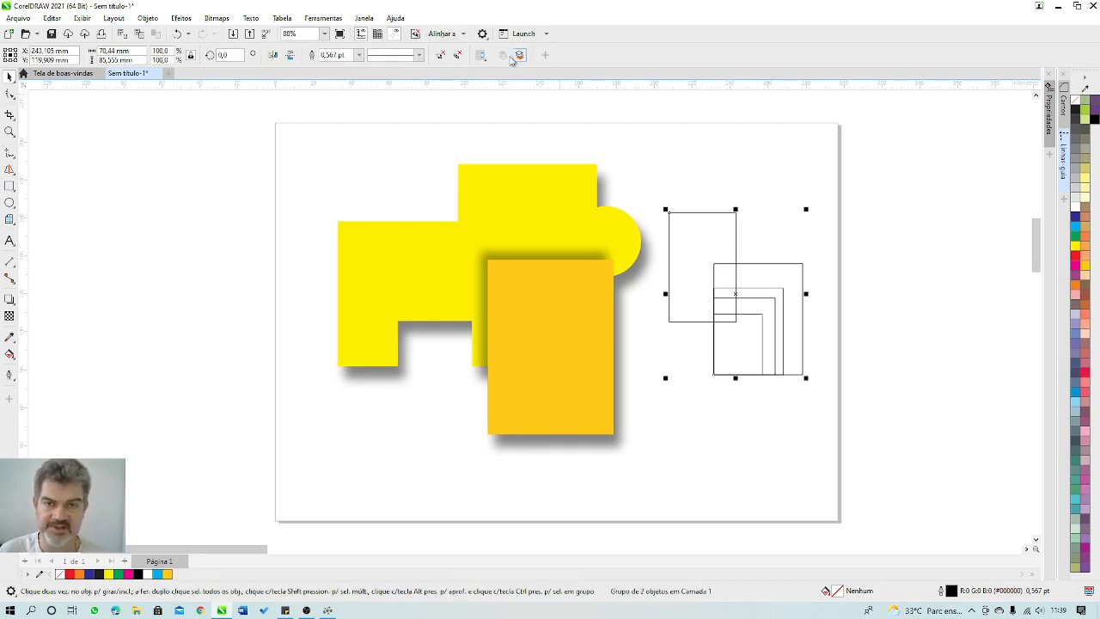
left_click(458, 55)
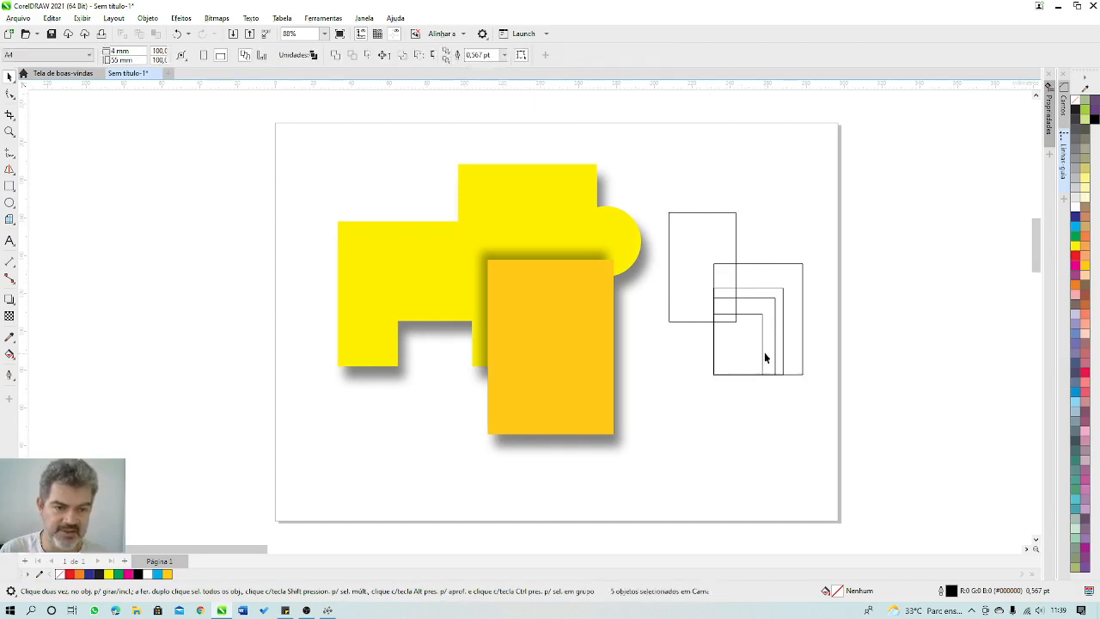
left_click_drag(764, 353, 890, 344)
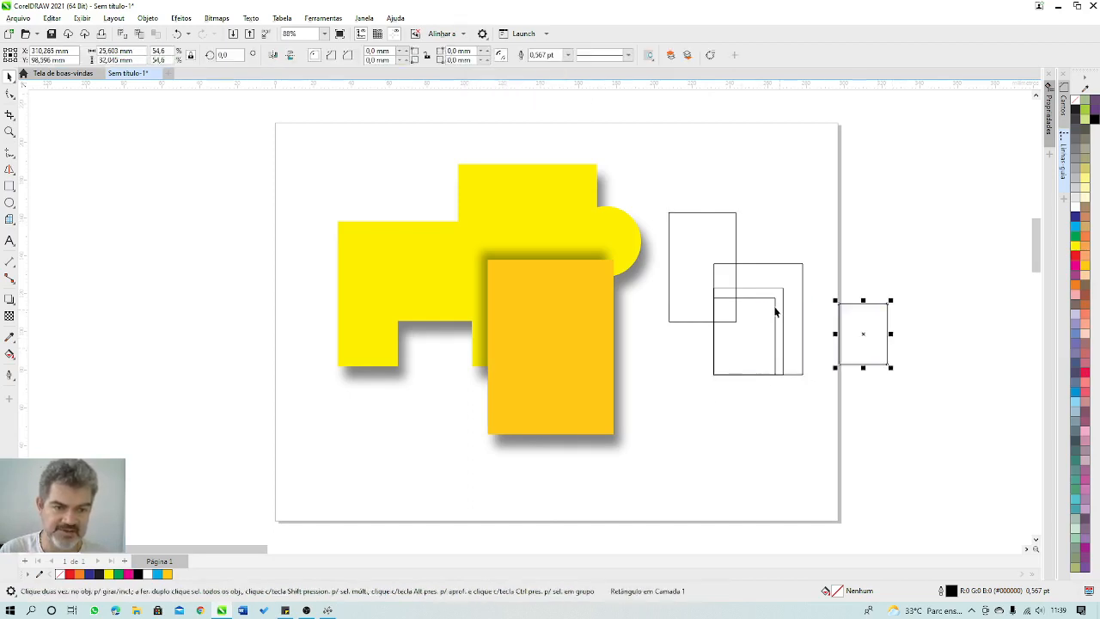
left_click_drag(775, 311, 840, 266)
left_click_drag(760, 286, 814, 218)
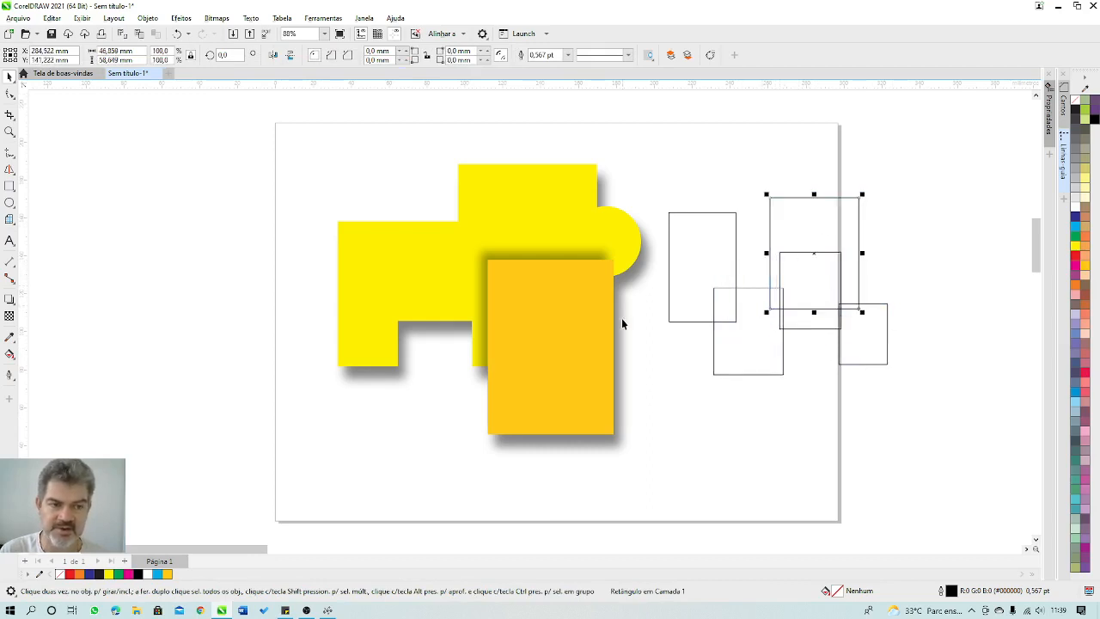
- Undo the three rectangle moves and the complete ungrouping
key("ctrl+z")
key("ctrl+z")
key("ctrl+z")
key("ctrl+z")
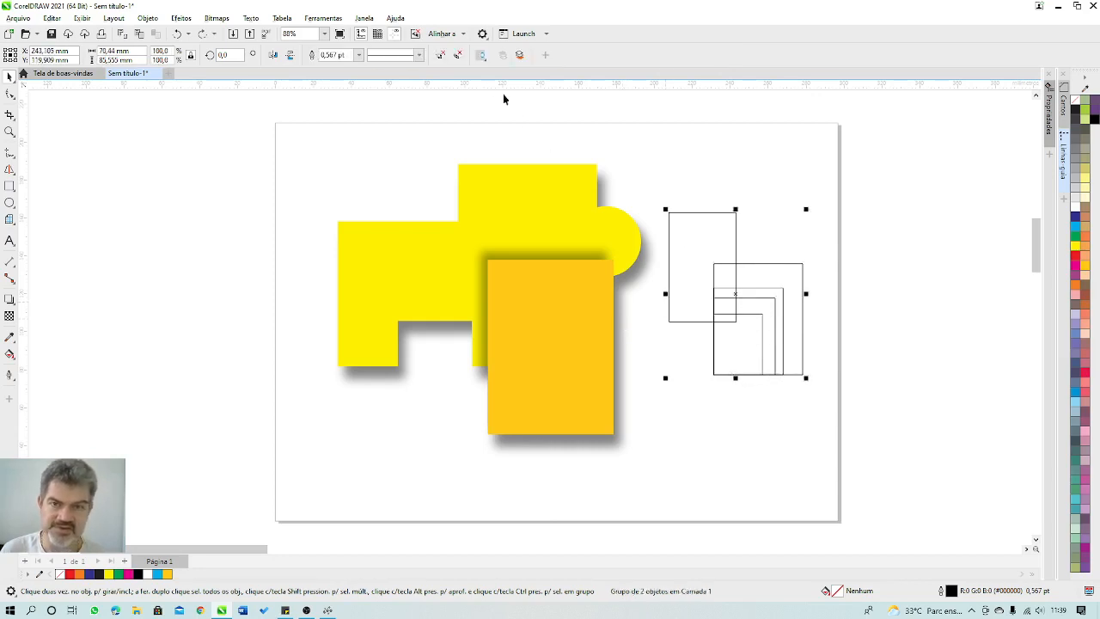
- Ungroup only the outer level of the combined group and move the nested four-rectangle group down to about X 268 mm, Y 61 mm
left_click(440, 57)
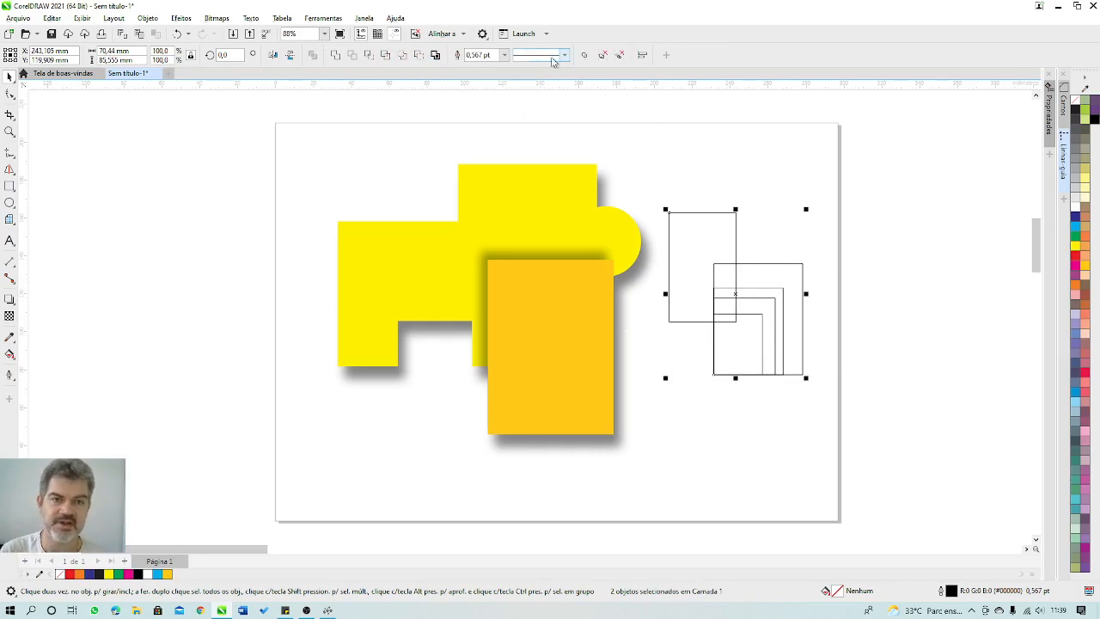
left_click(851, 234)
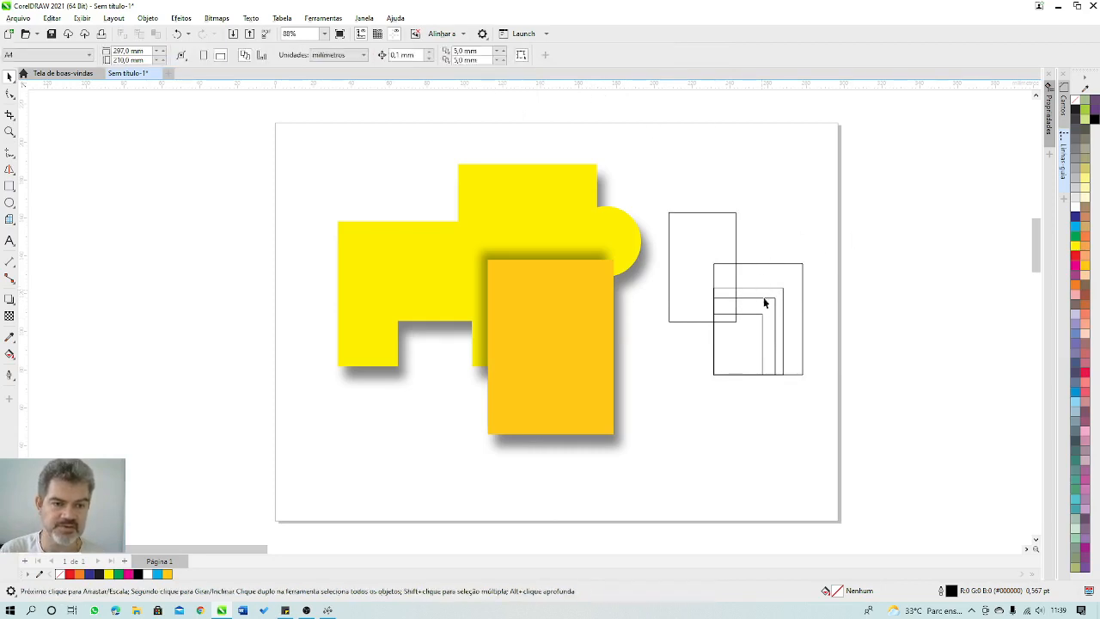
left_click_drag(764, 302, 790, 386)
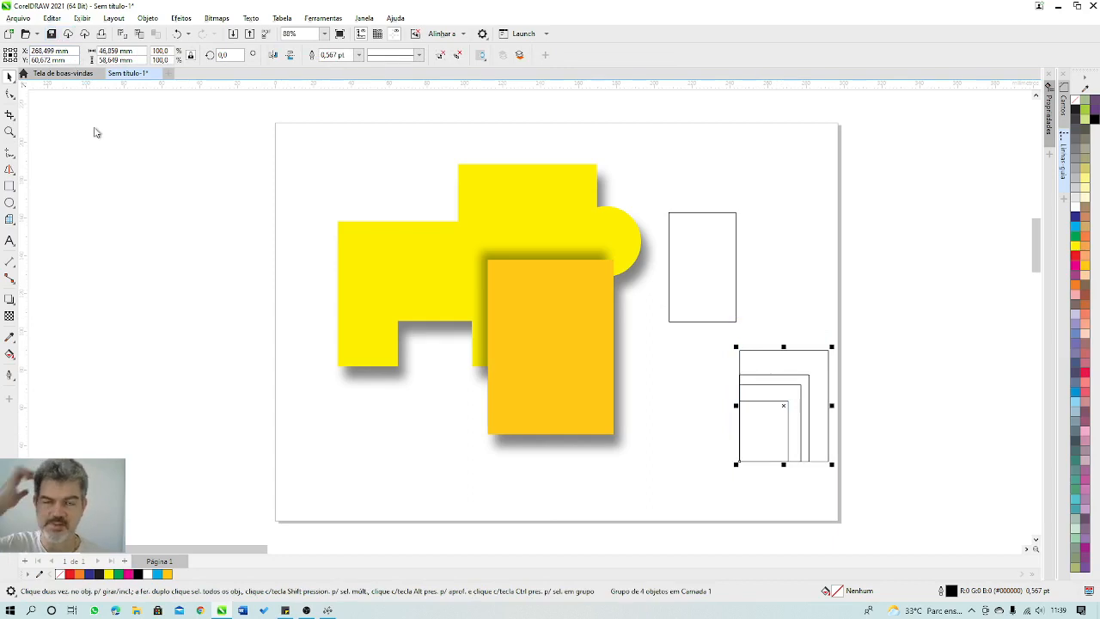
- Start saving the drawing and choose the folder UFAM\DISCIPLINAS\CGI\01 vetorizar on Novo volume (D:) as its location
key("ctrl+s")
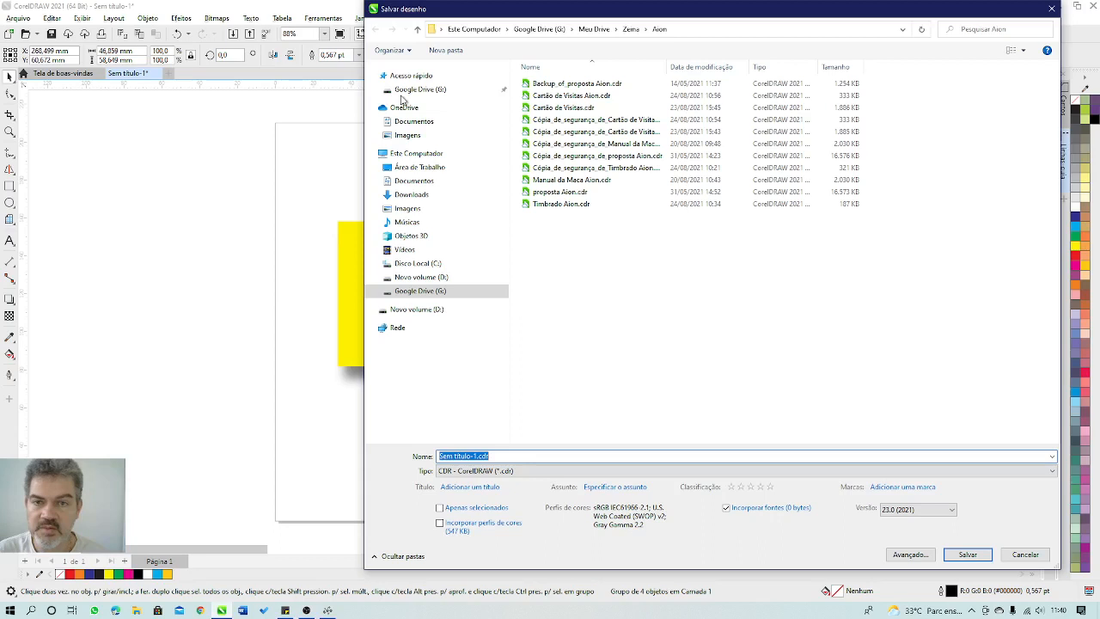
left_click(410, 310)
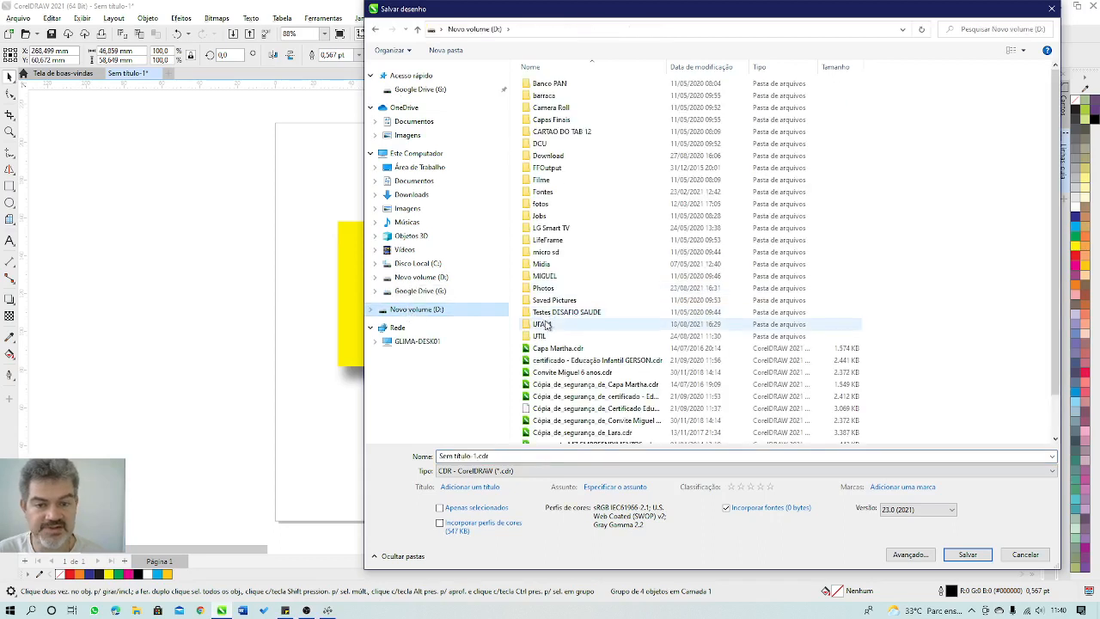
double_click(543, 327)
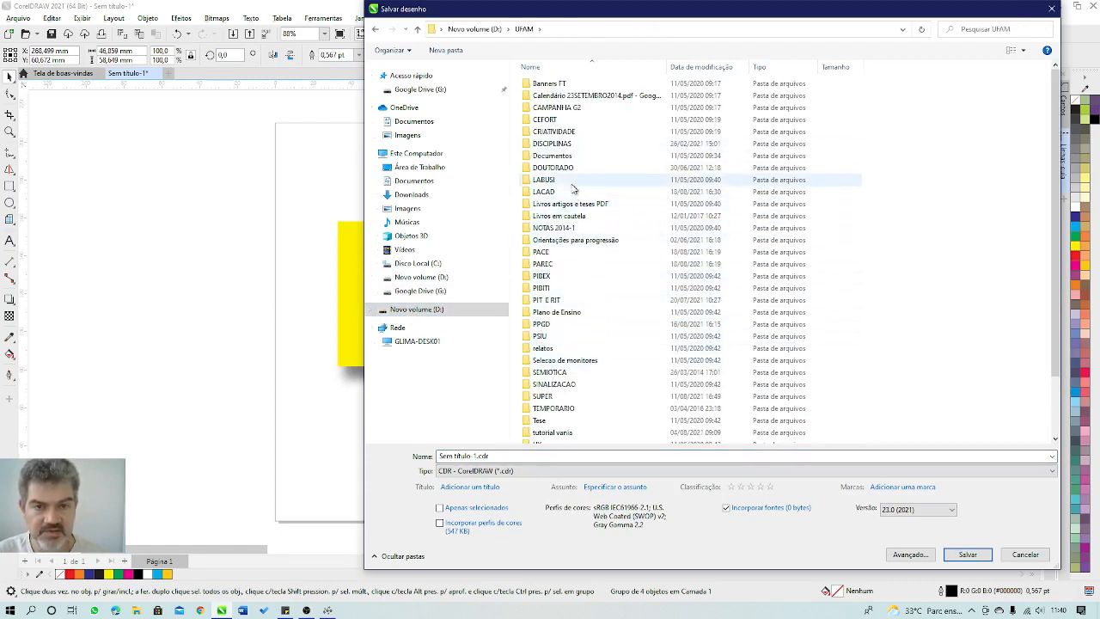
left_click(559, 146)
double_click(559, 145)
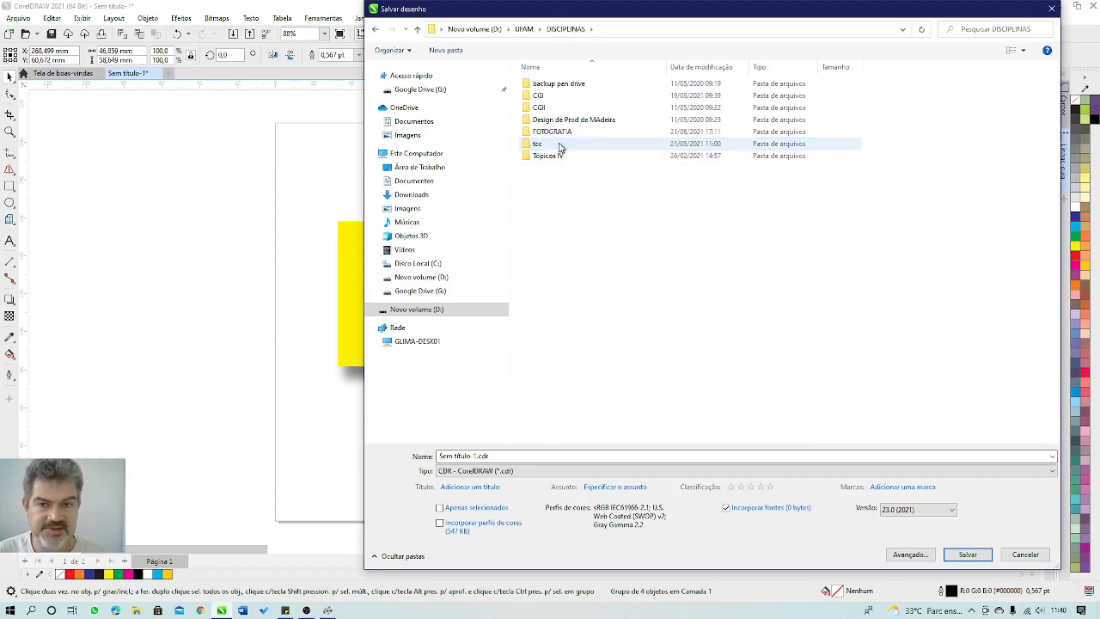
left_click(546, 98)
double_click(547, 98)
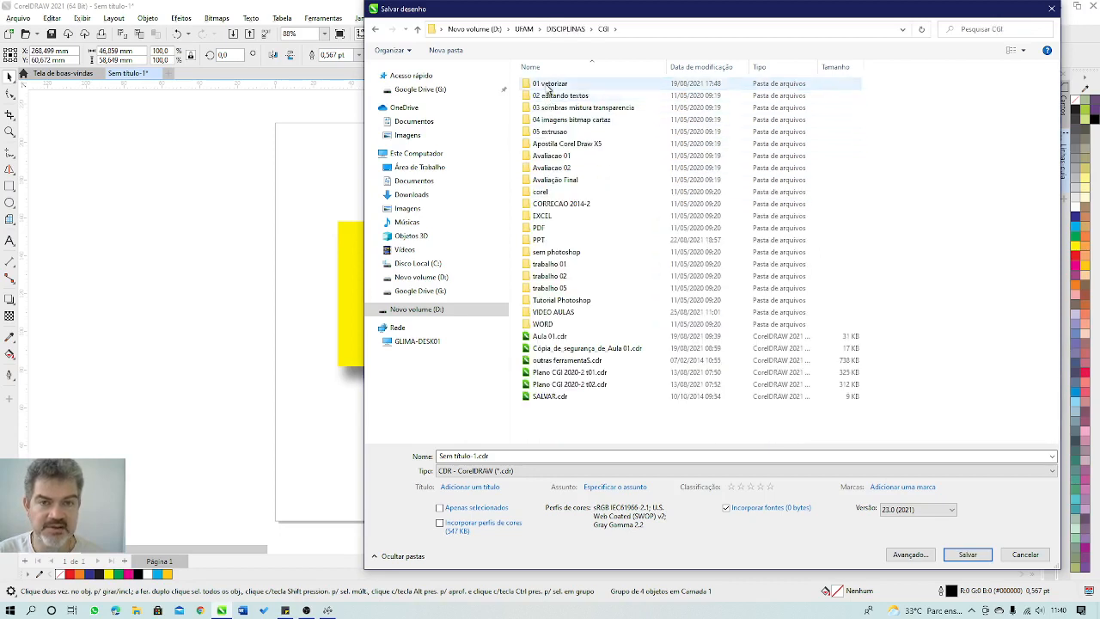
double_click(550, 84)
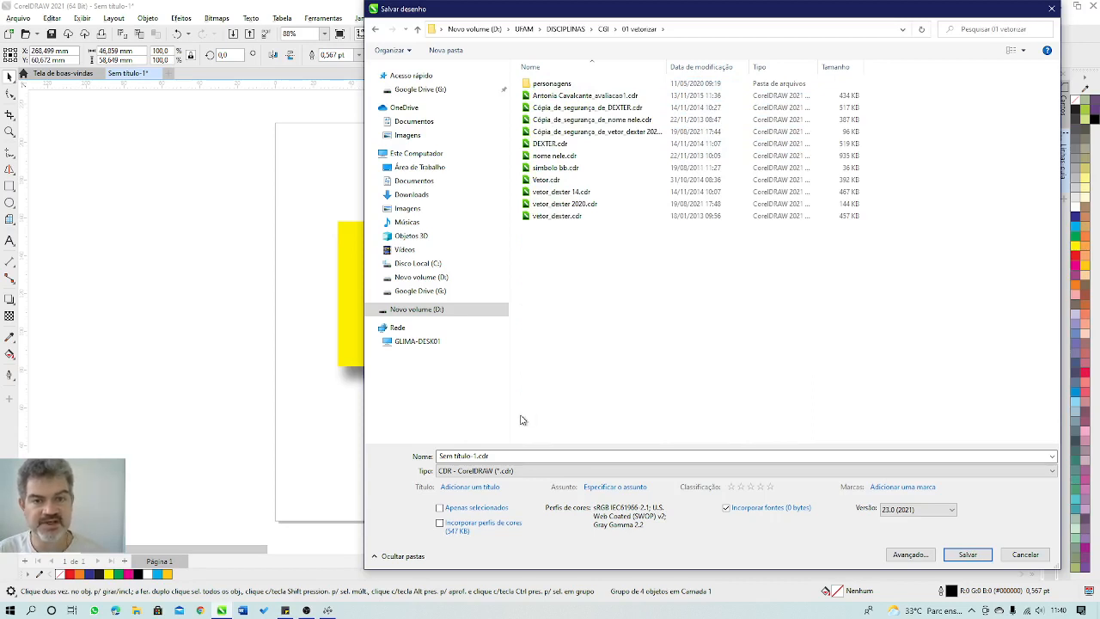
- Name the file vetor011111 and save it as a CorelDRAW CDR file, version 23.0 (2021)
left_click(473, 456)
type("vetor")
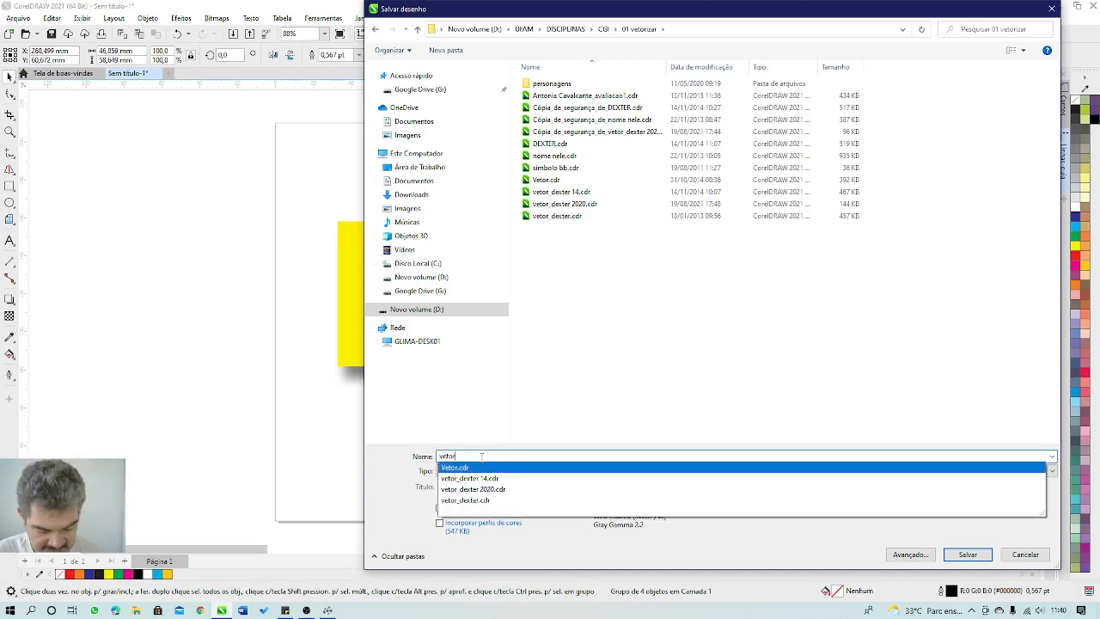
type("011111")
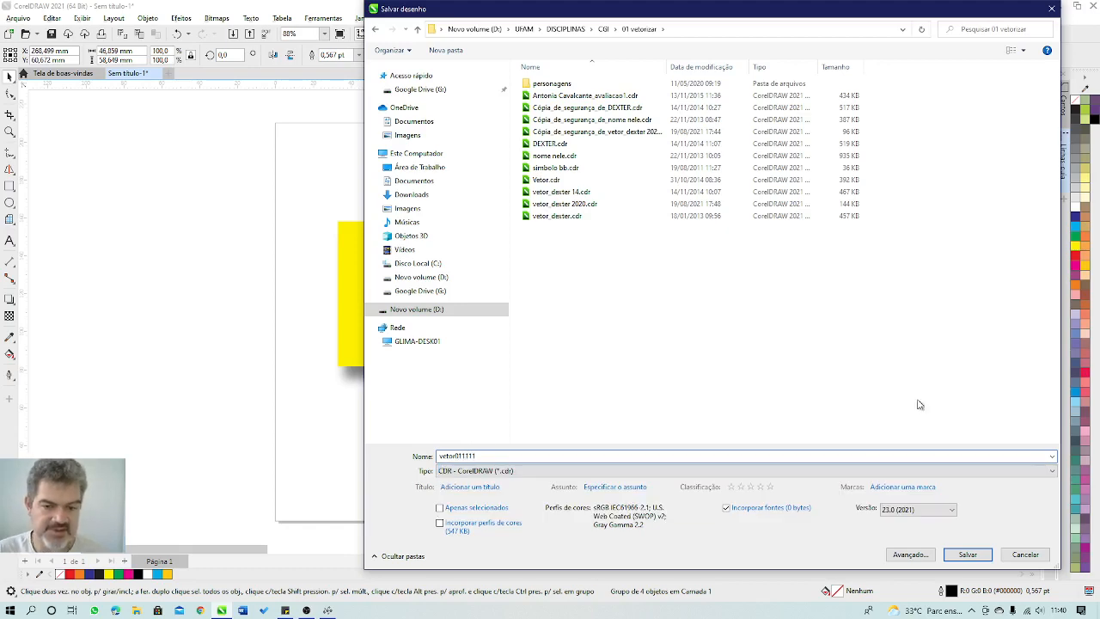
left_click(966, 553)
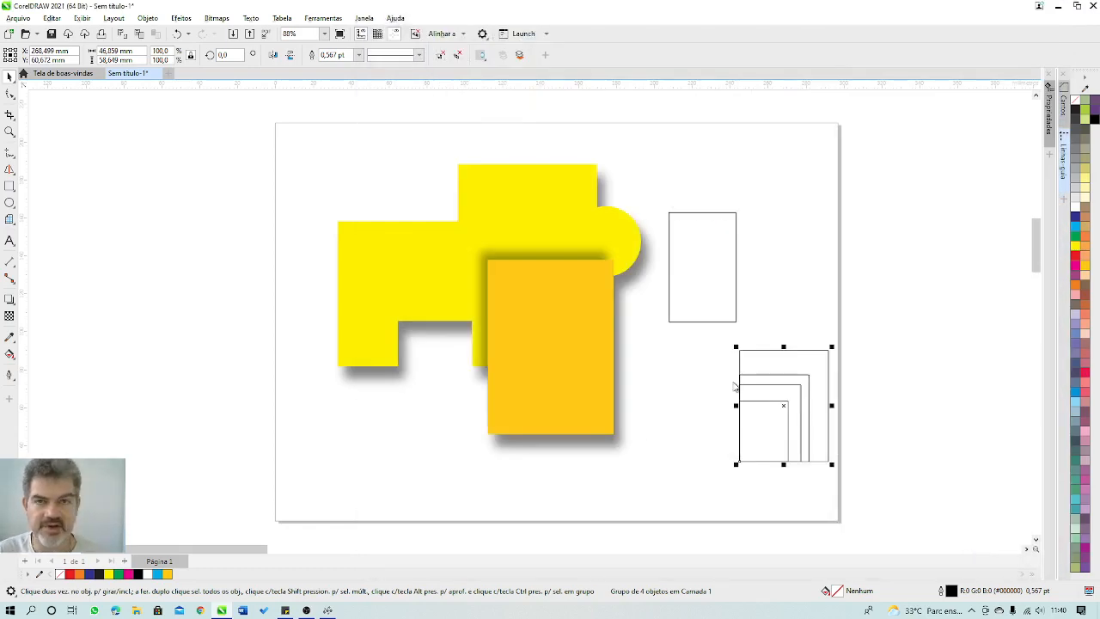